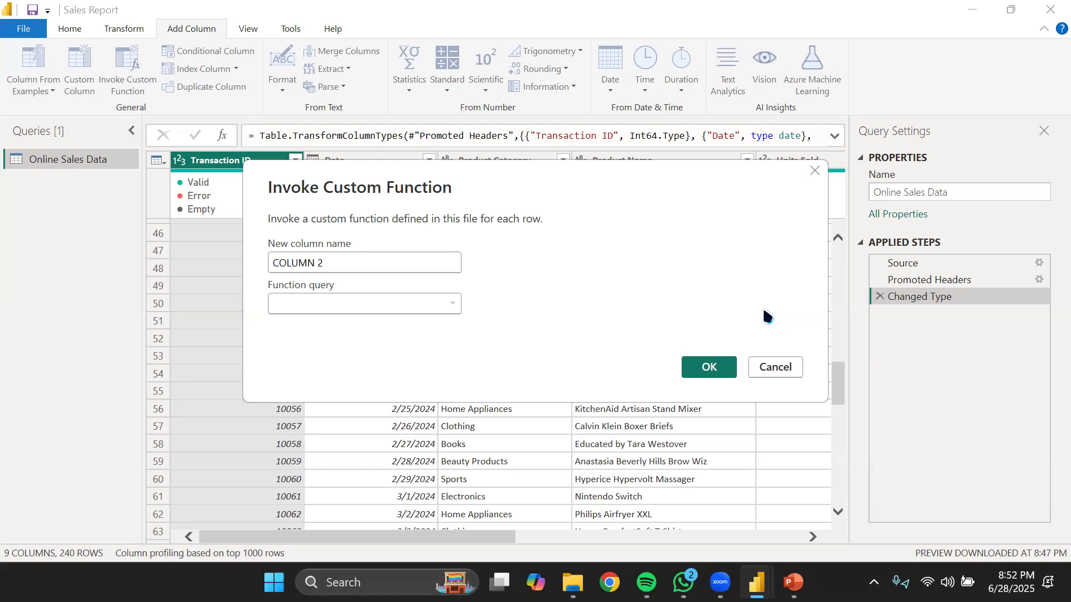
Cancel the Invoke Custom Function dialog without adding a column and return to the general query commands.
{"action": "left_click", "coordinate": [777, 368]}
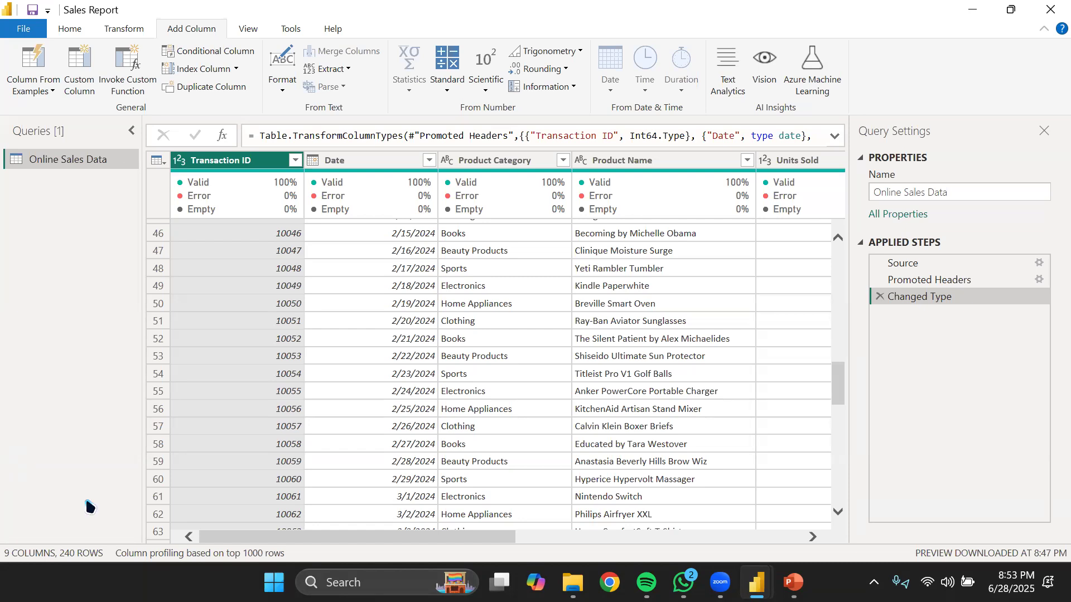
{"action": "left_click", "coordinate": [71, 29]}
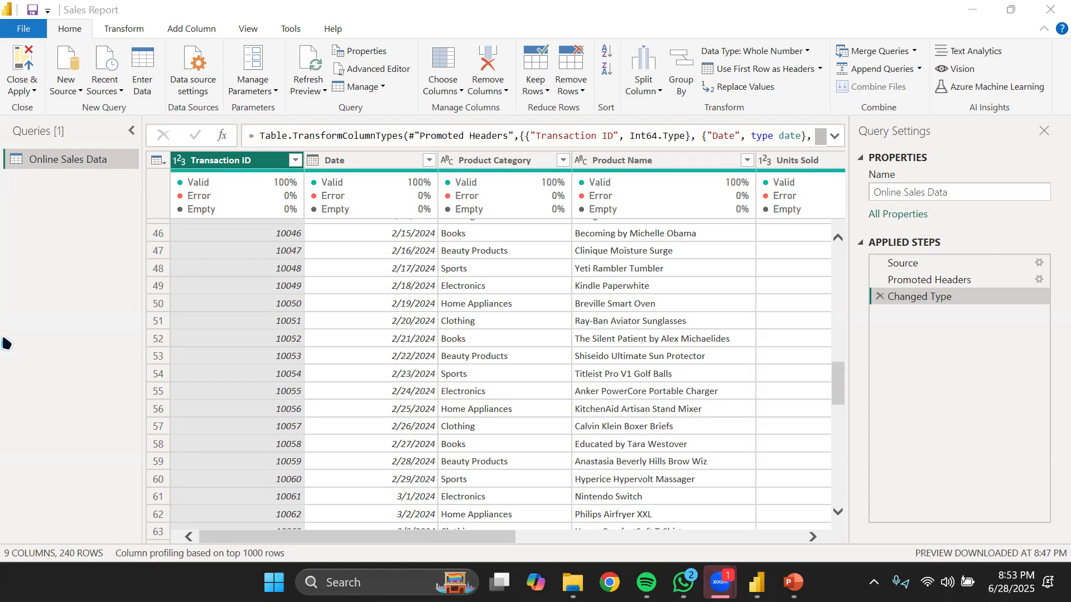
{"action": "left_click", "coordinate": [24, 319]}
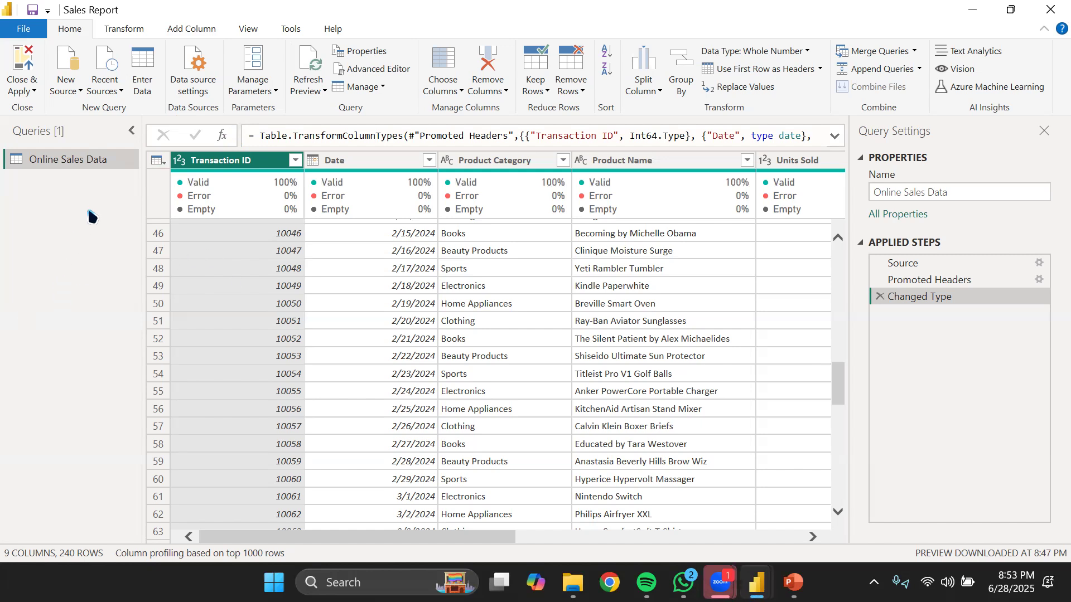
Examine the common new-source types and the full Get Data connector list, including the Other category, to locate Blank Query.
{"action": "left_click", "coordinate": [79, 92]}
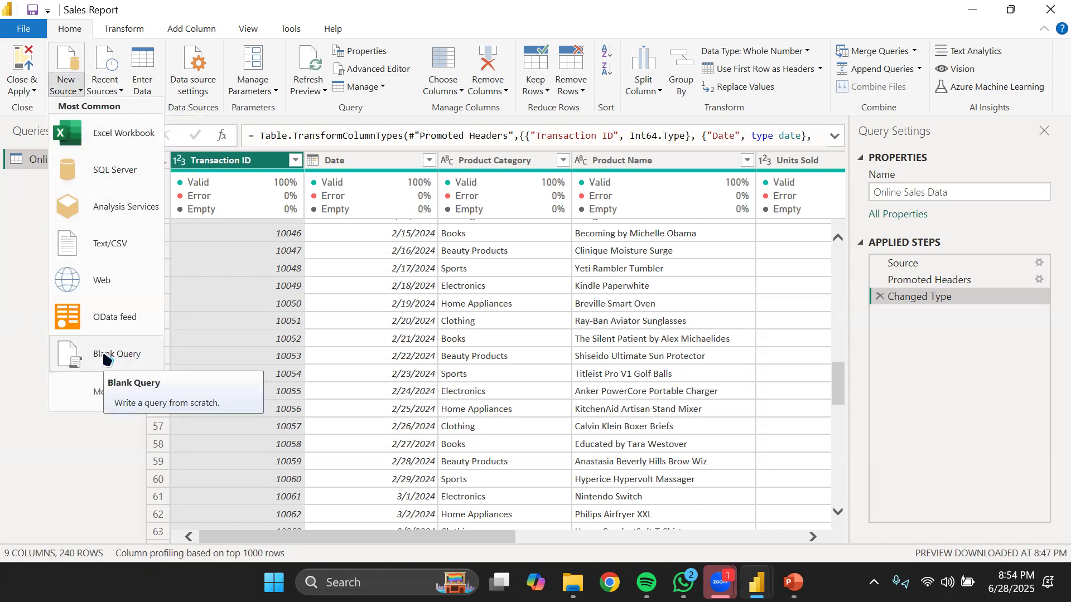
{"action": "left_click", "coordinate": [7, 300]}
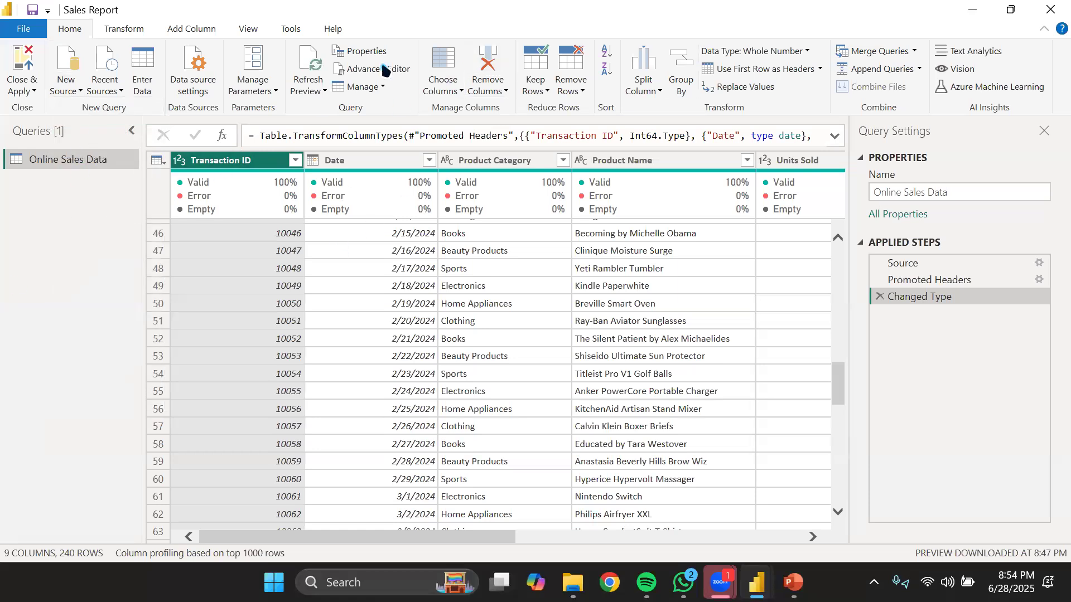
{"action": "double_click", "coordinate": [77, 35]}
{"action": "double_click", "coordinate": [77, 35]}
{"action": "left_click", "coordinate": [68, 66]}
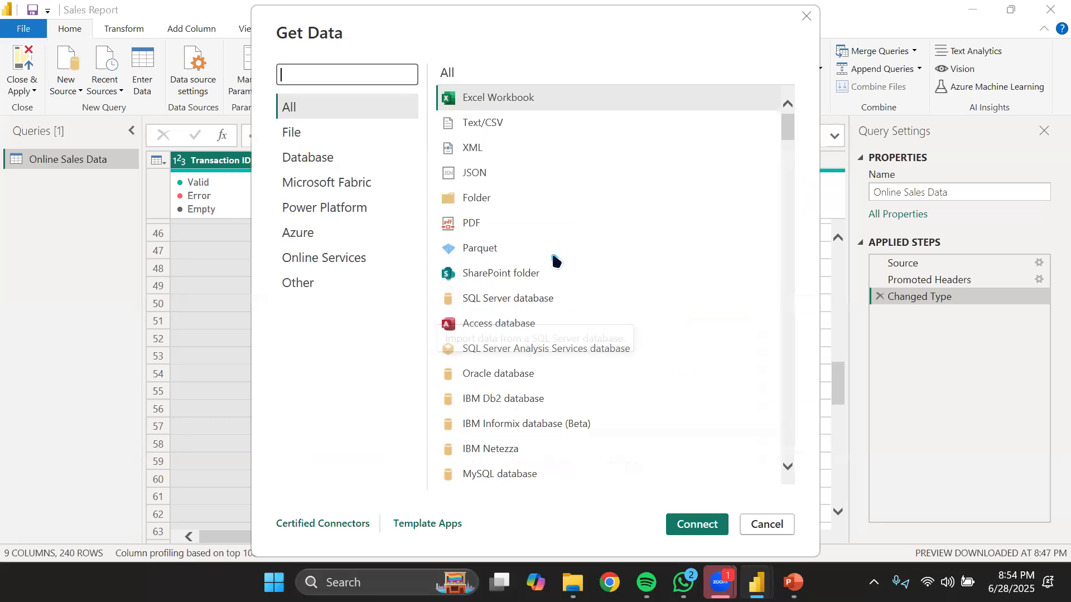
{"action": "left_click_drag", "start_coordinate": [789, 132], "coordinate": [811, 485]}
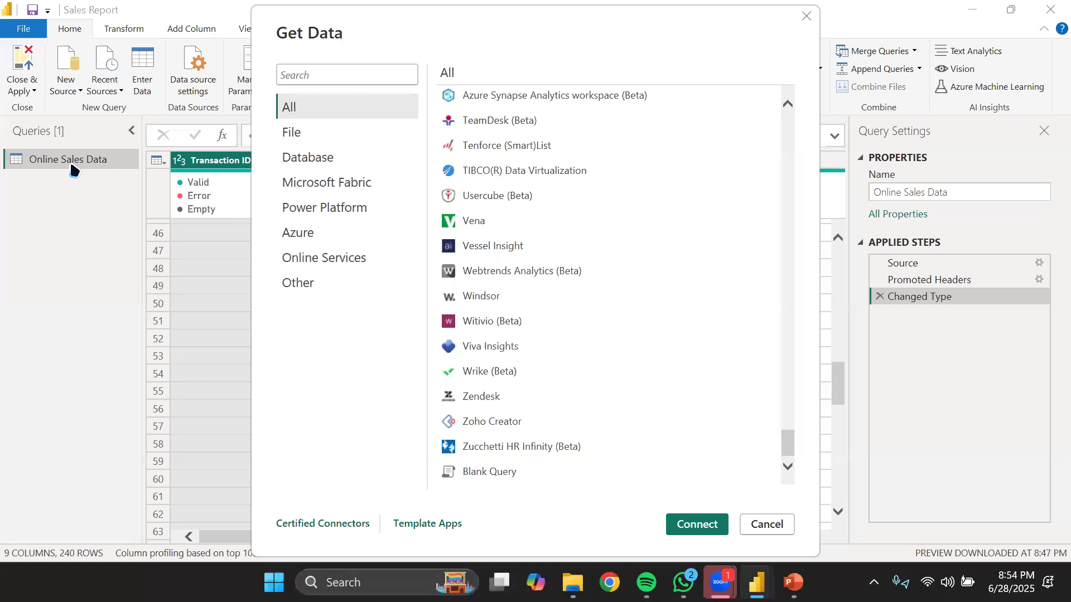
{"action": "left_click", "coordinate": [306, 284]}
{"action": "scroll", "coordinate": [650, 266], "scroll_direction": "up", "scroll_amount": 15}
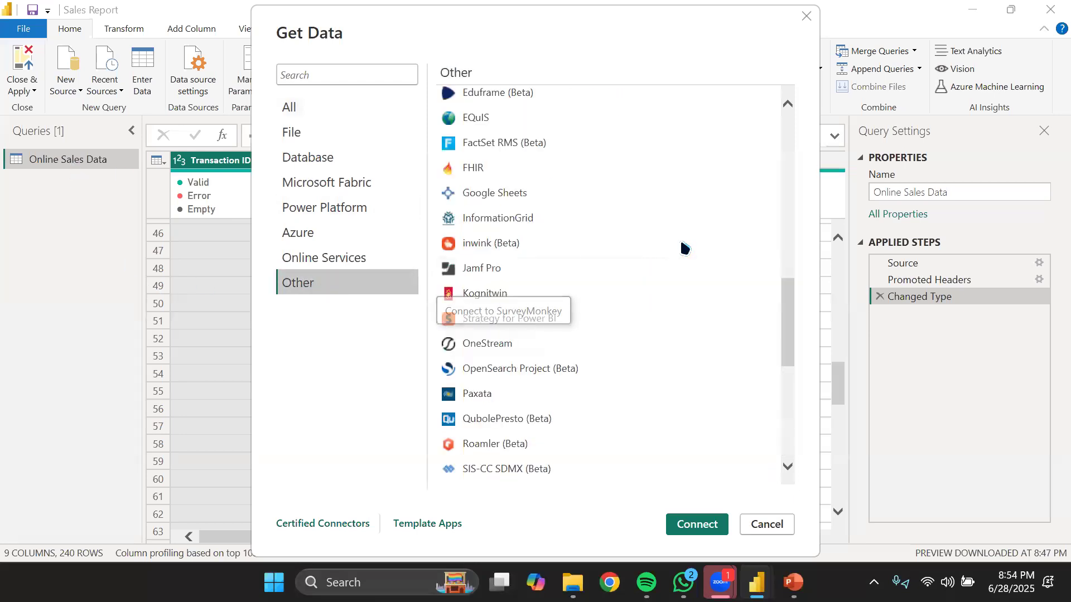
{"action": "scroll", "coordinate": [636, 311], "scroll_direction": "down", "scroll_amount": 15}
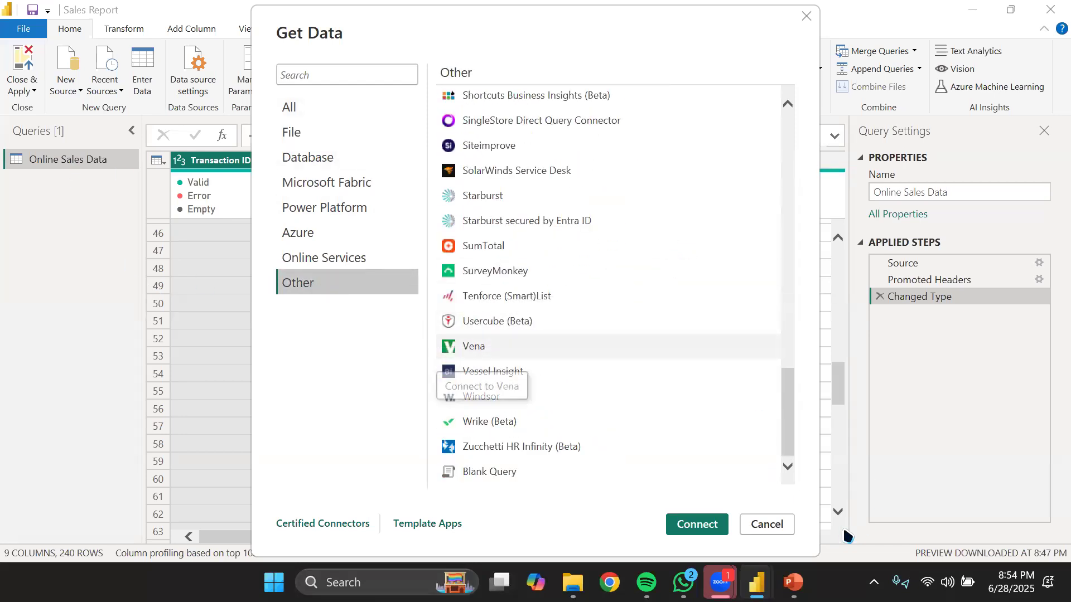
{"action": "left_click", "coordinate": [767, 524]}
{"action": "left_click", "coordinate": [69, 65]}
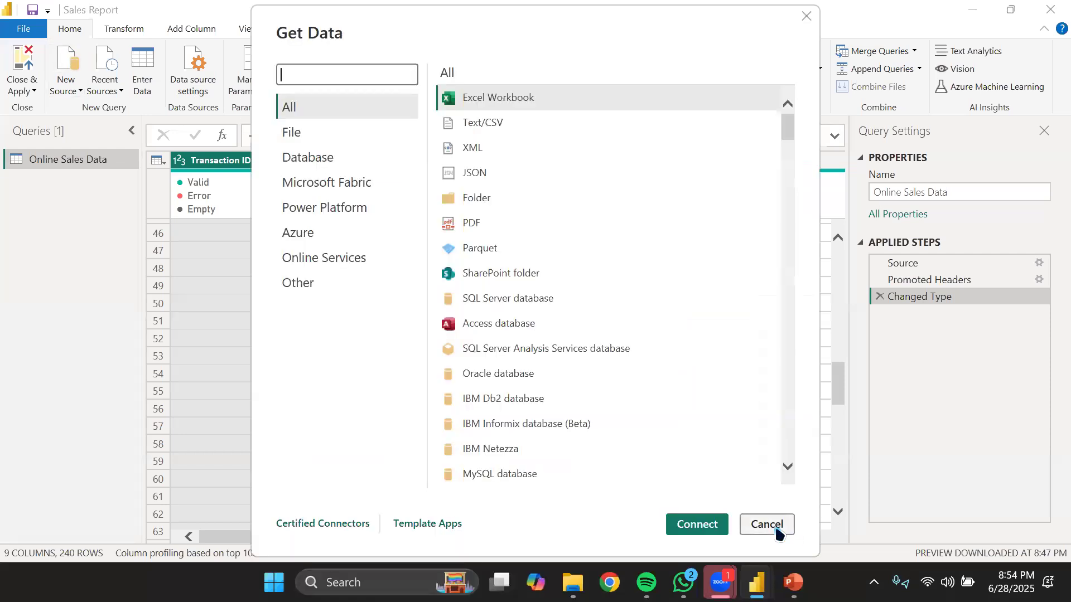
{"action": "left_click", "coordinate": [318, 282]}
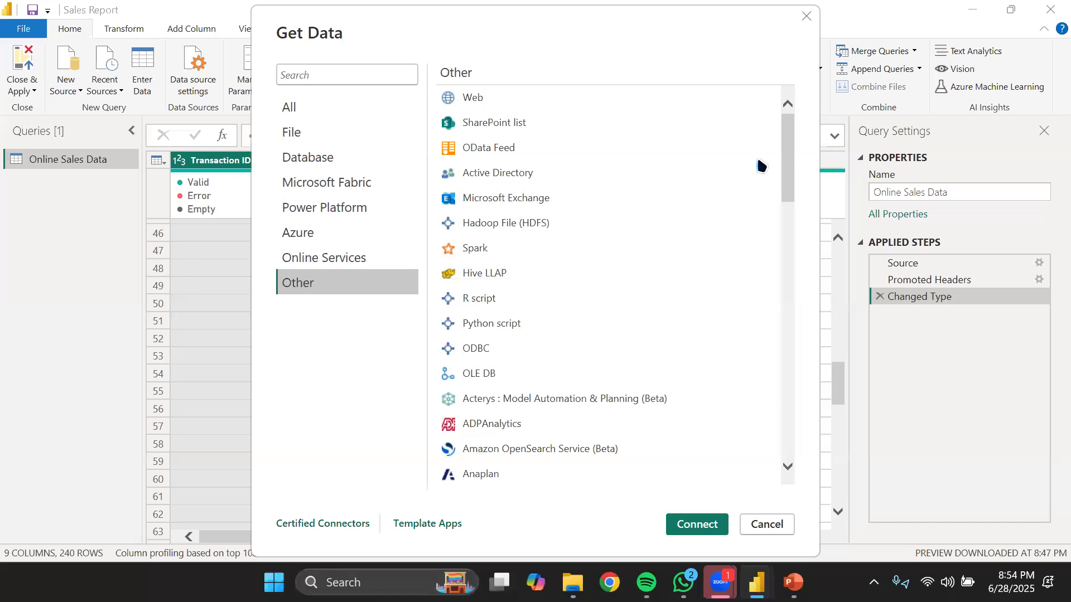
{"action": "left_click_drag", "start_coordinate": [788, 161], "coordinate": [814, 530]}
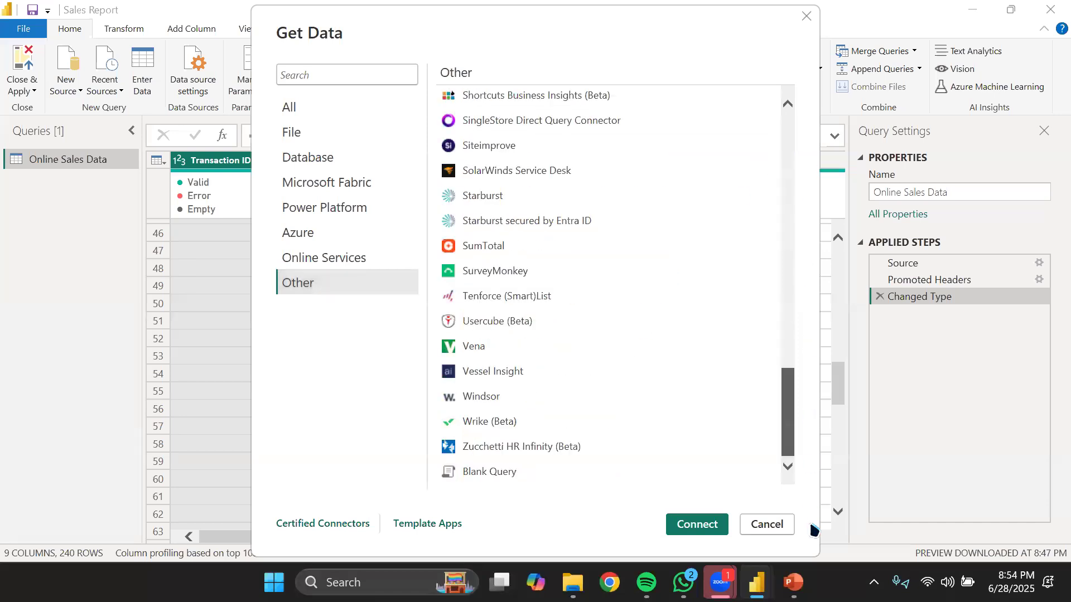
{"action": "left_click", "coordinate": [505, 478]}
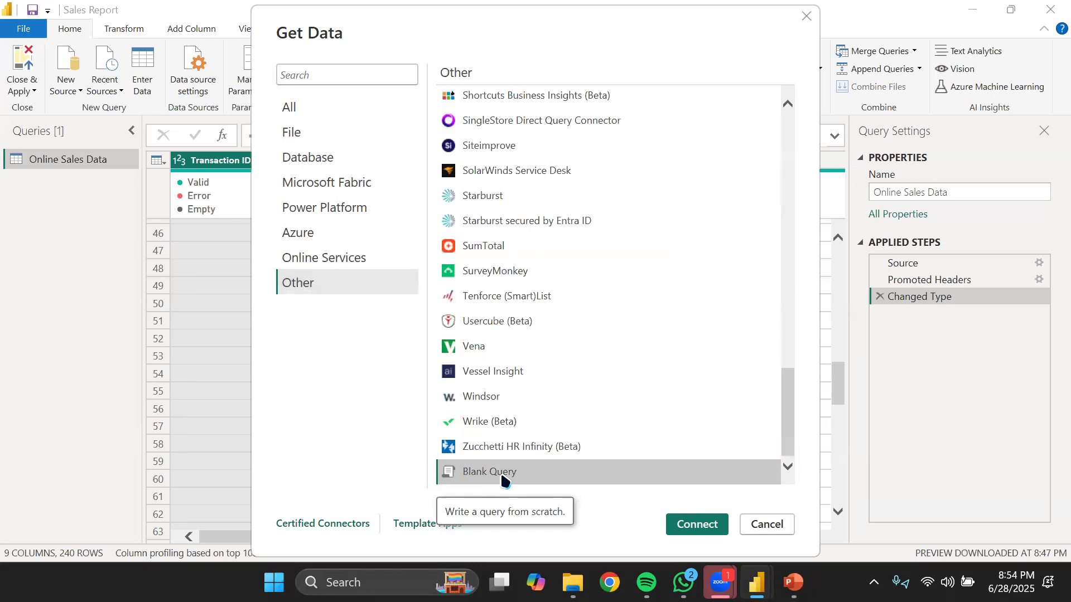
{"action": "left_click", "coordinate": [748, 531]}
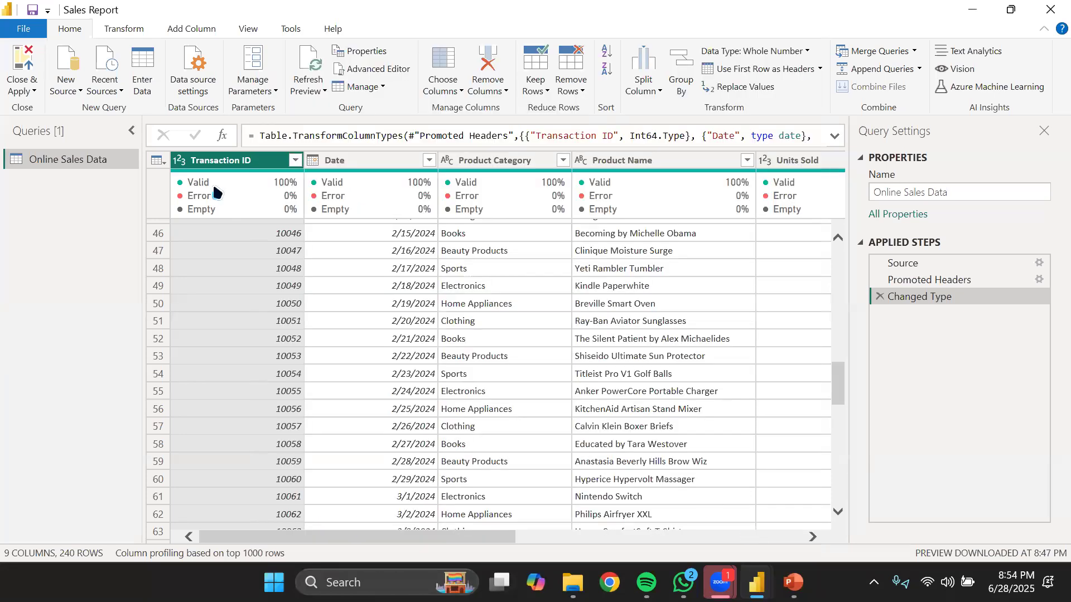
Create a blank query by connecting to Blank Query in the Other category of the Get Data connectors.
{"action": "left_click", "coordinate": [74, 56]}
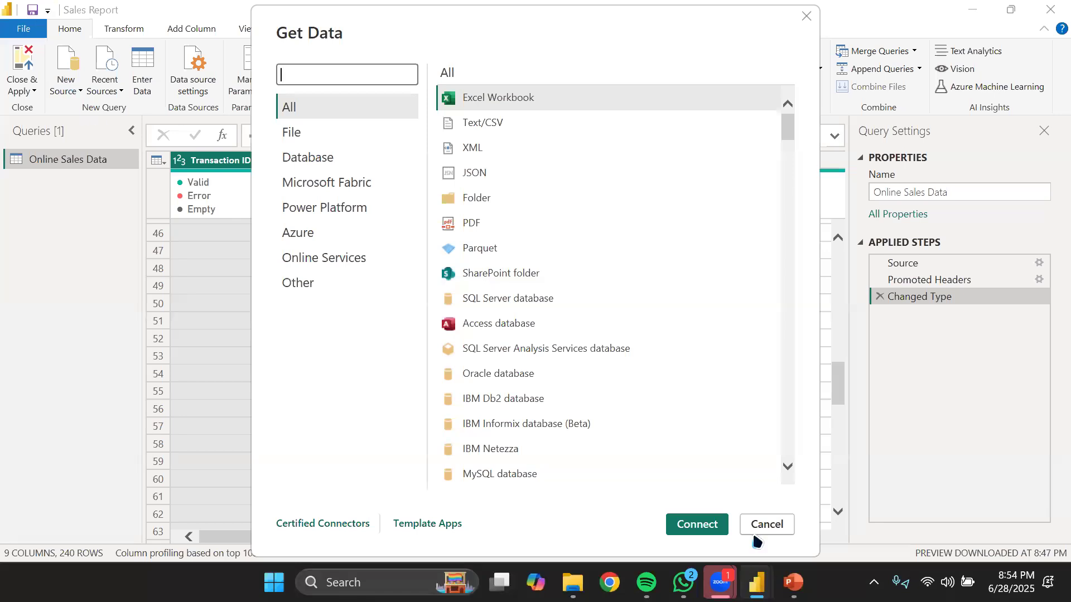
{"action": "left_click", "coordinate": [323, 285]}
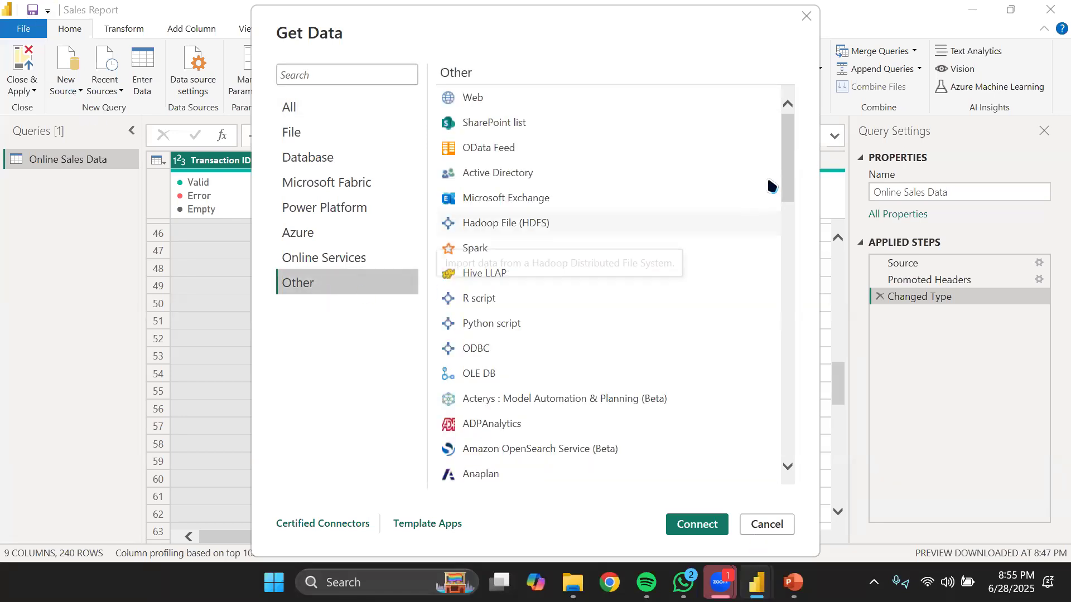
{"action": "left_click_drag", "start_coordinate": [790, 147], "coordinate": [786, 466]}
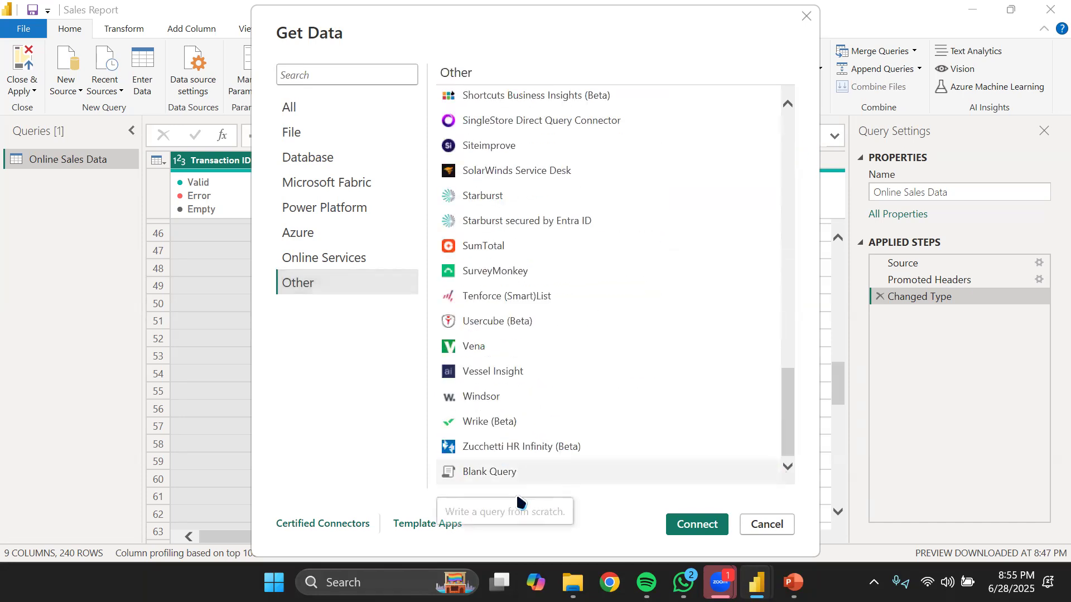
{"action": "left_click", "coordinate": [475, 473]}
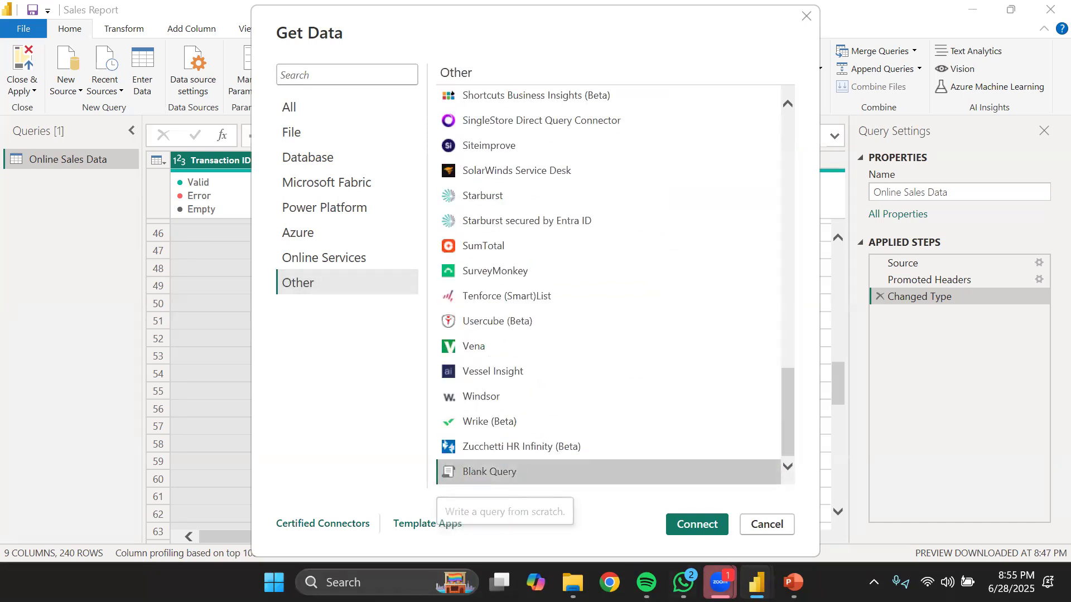
{"action": "left_click", "coordinate": [691, 527]}
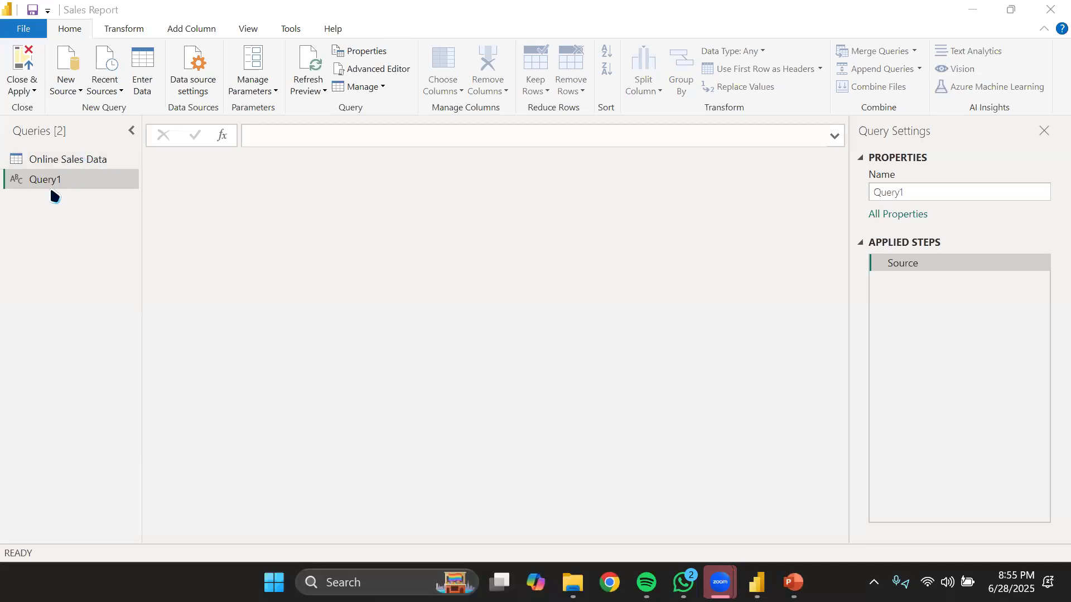
Review the Online Sales Data query and the blank Query1, and add a second blank query from the common sources.
{"action": "left_click", "coordinate": [67, 161]}
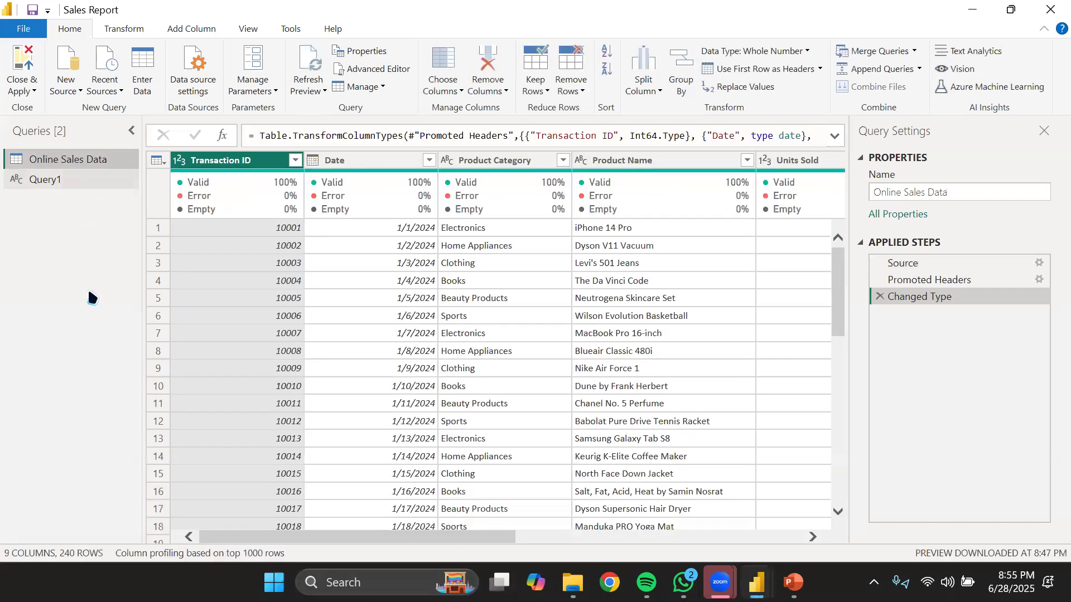
{"action": "left_click", "coordinate": [40, 184]}
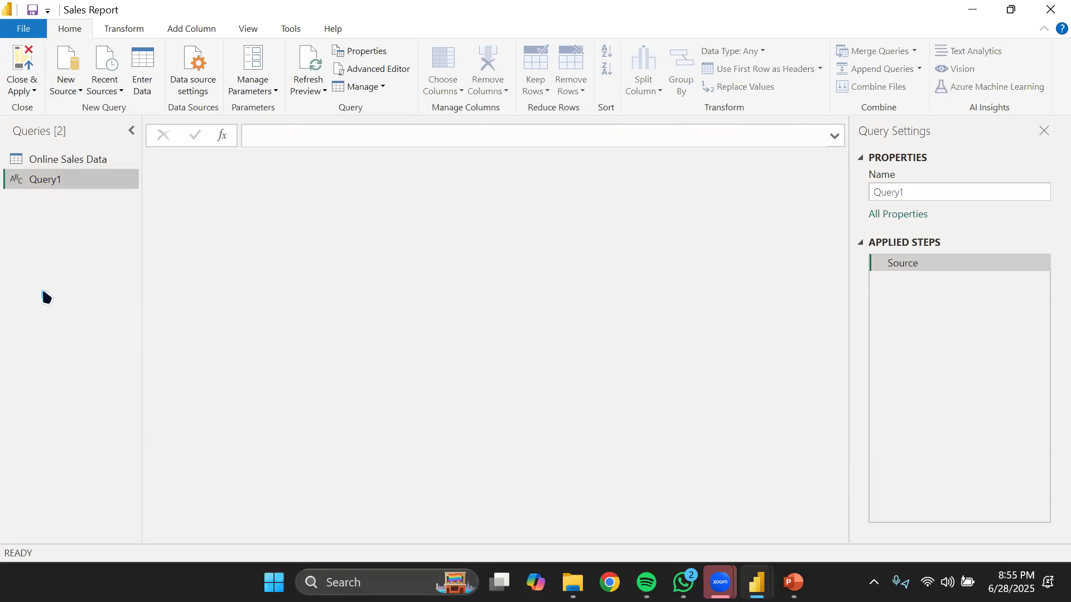
{"action": "left_click", "coordinate": [78, 92]}
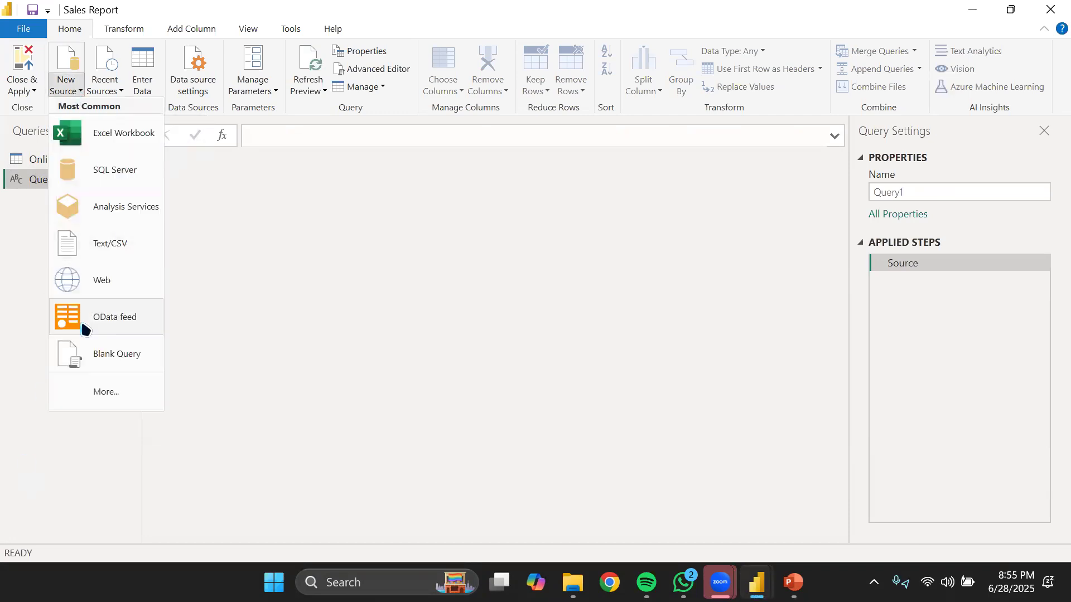
{"action": "left_click", "coordinate": [87, 350]}
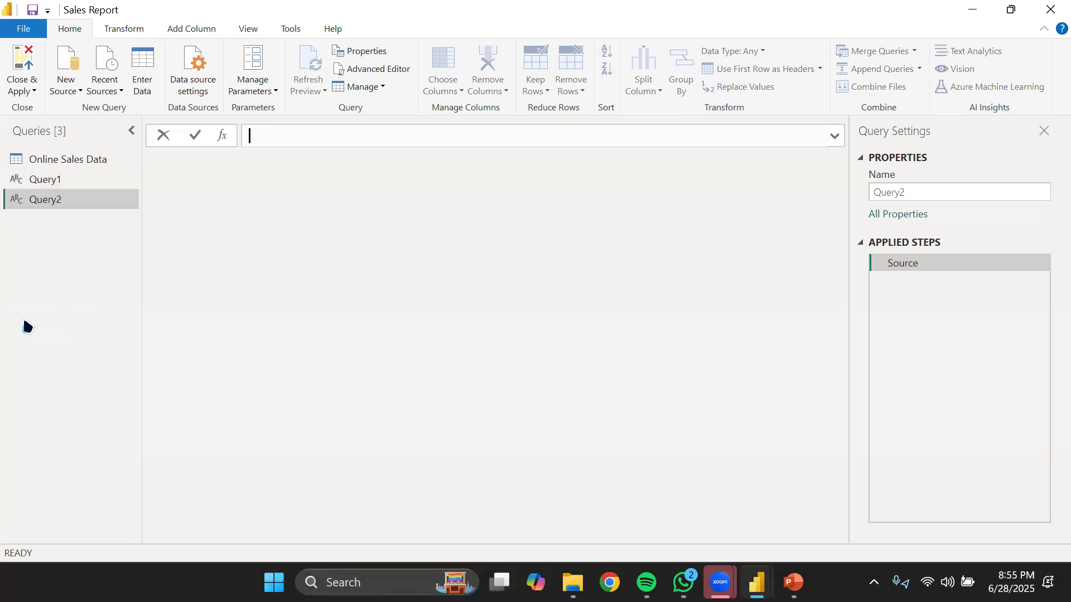
{"action": "right_click", "coordinate": [53, 283]}
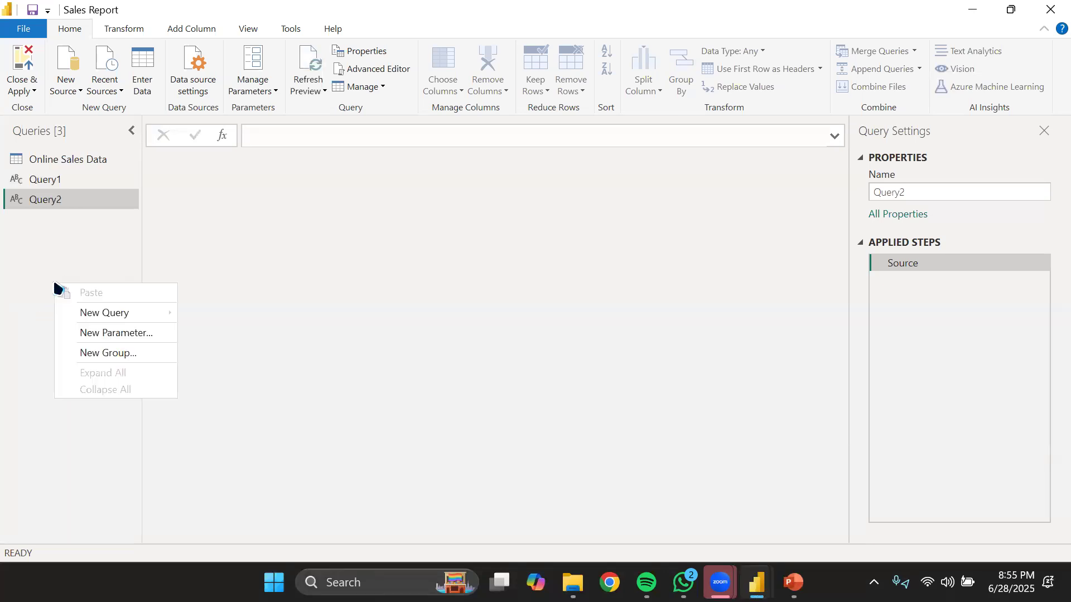
{"action": "left_click", "coordinate": [9, 272]}
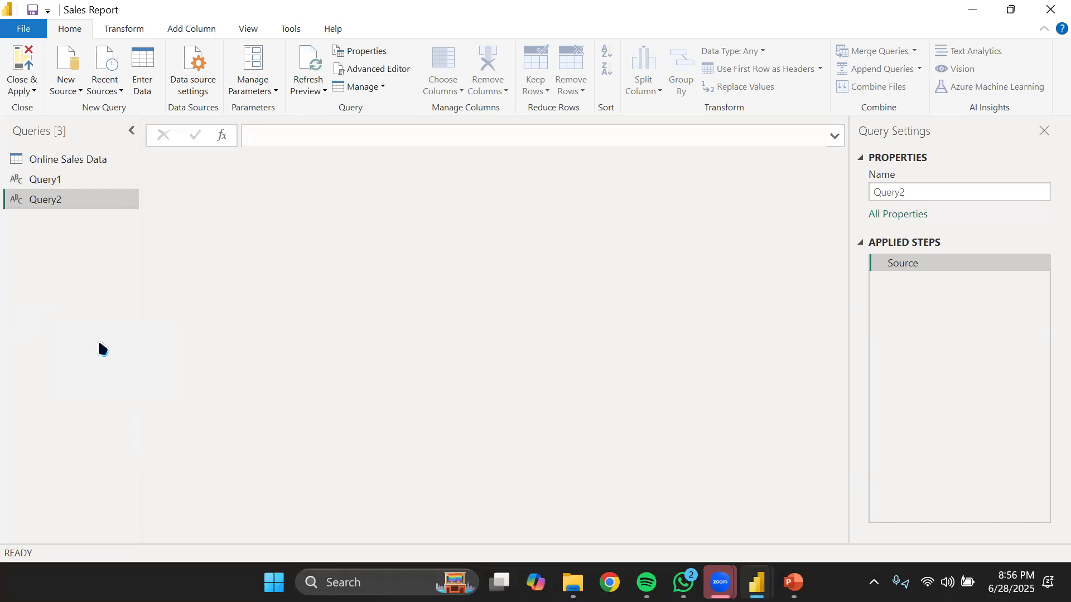
{"action": "left_click", "coordinate": [588, 285]}
{"action": "right_click", "coordinate": [369, 376]}
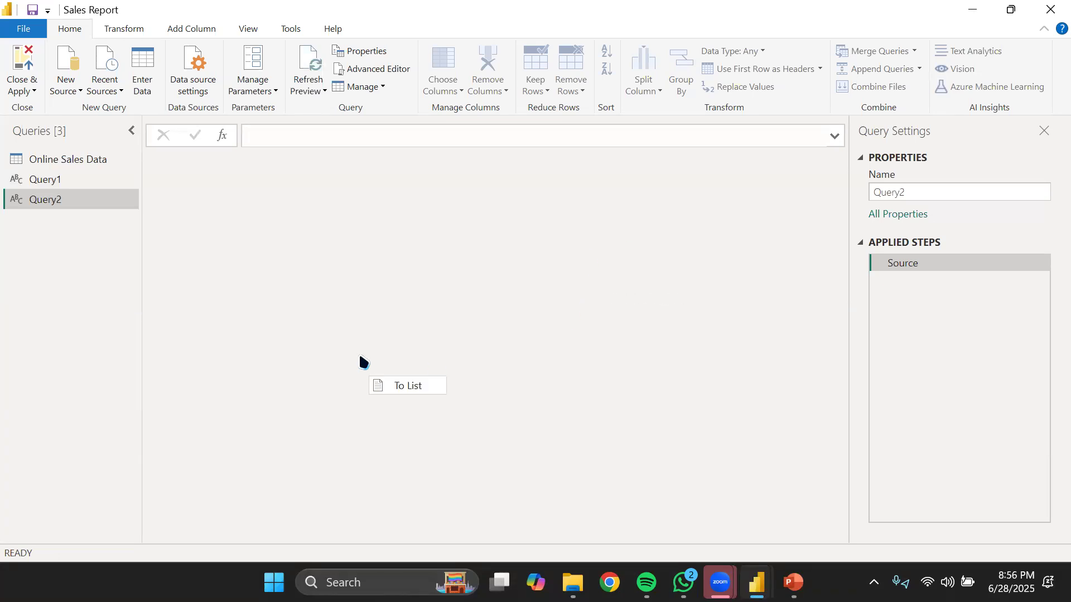
{"action": "left_click", "coordinate": [88, 376]}
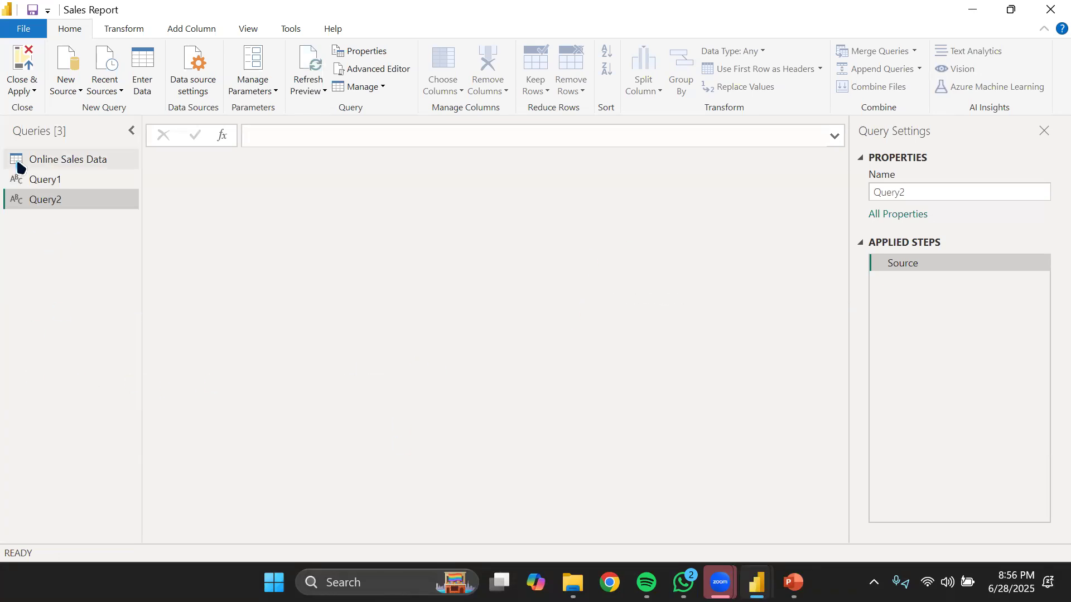
{"action": "right_click", "coordinate": [65, 338]}
{"action": "mouse_move", "coordinate": [106, 365]}
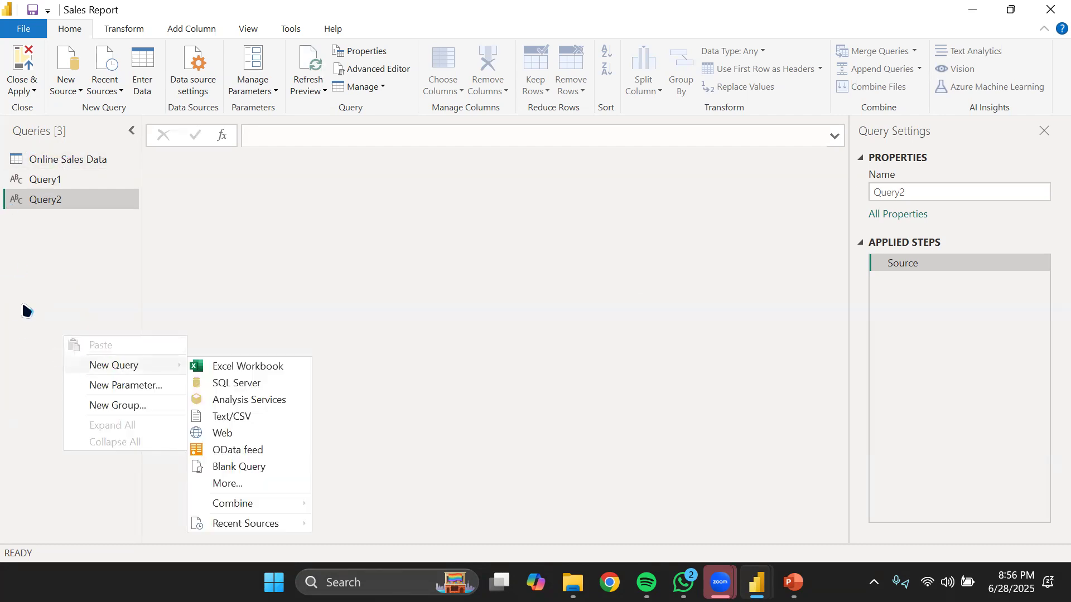
{"action": "left_click", "coordinate": [32, 310]}
Add a third blank query using the New Query options offered in the empty area of the query list.
{"action": "right_click", "coordinate": [32, 308]}
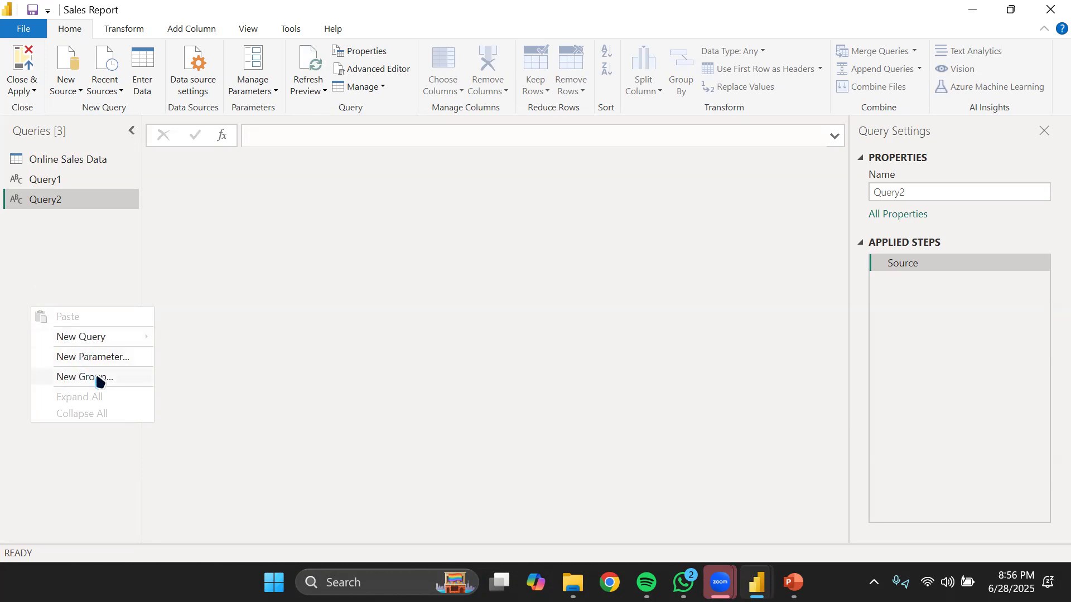
{"action": "mouse_move", "coordinate": [95, 343]}
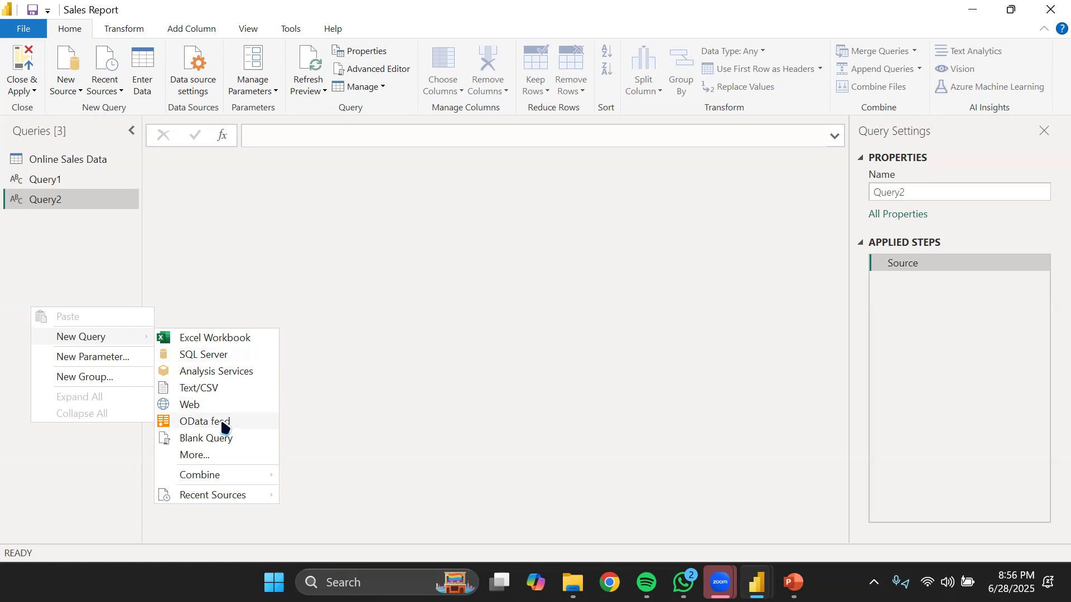
{"action": "left_click", "coordinate": [223, 438]}
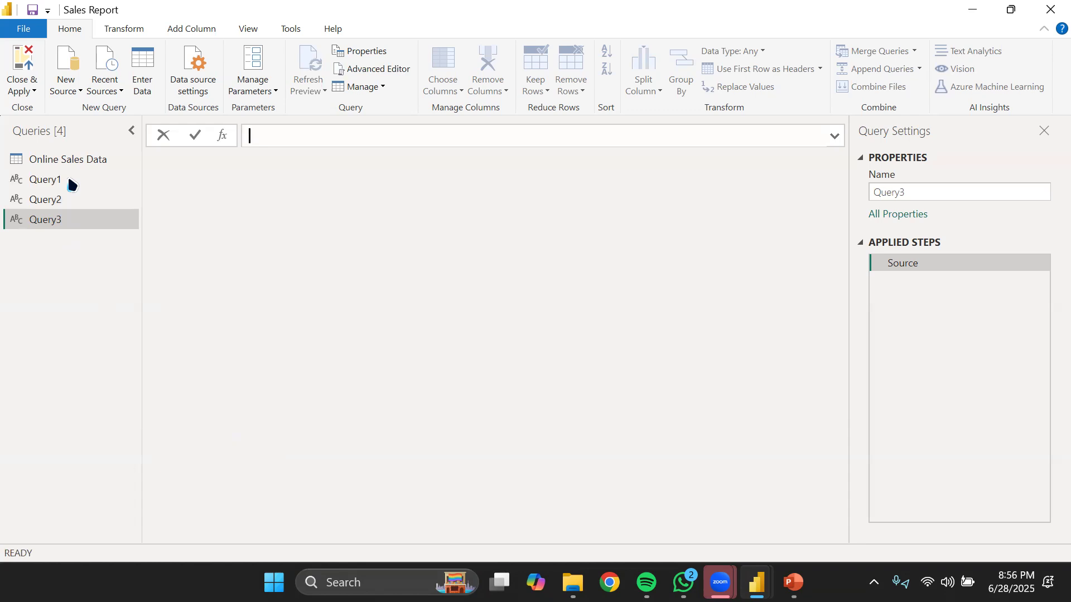
Look through Online Sales Data, Query1, Query2 and Query3 one after another.
{"action": "left_click", "coordinate": [82, 161]}
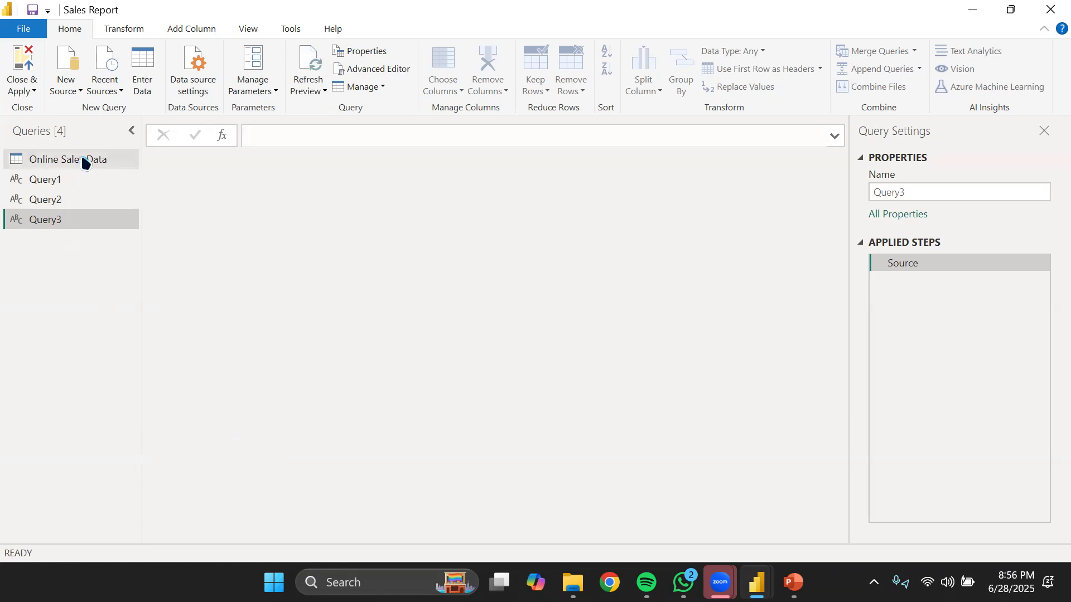
{"action": "left_click", "coordinate": [83, 161]}
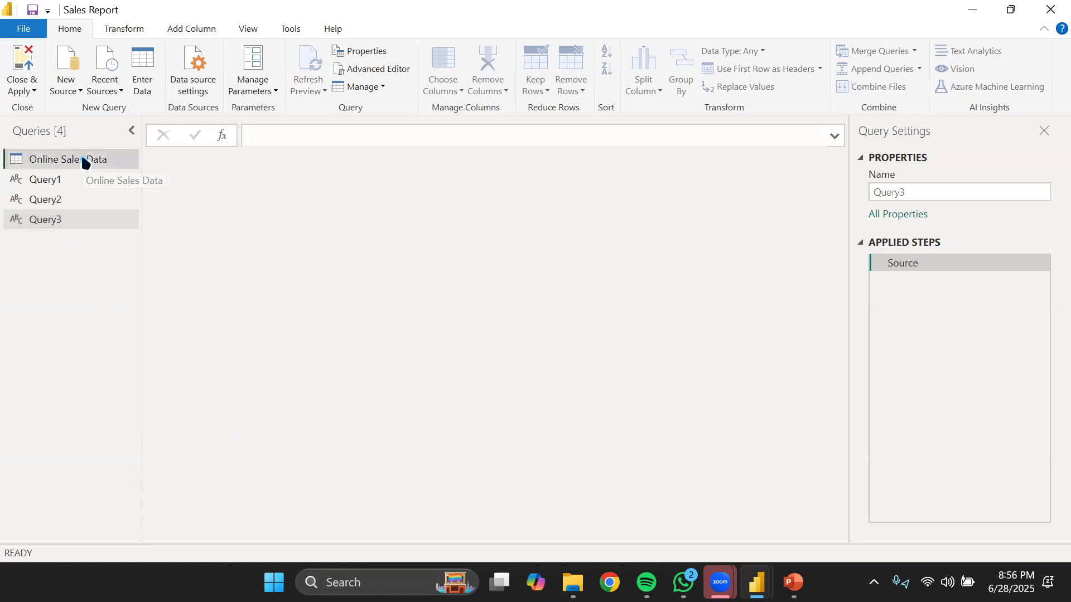
{"action": "left_click", "coordinate": [75, 179]}
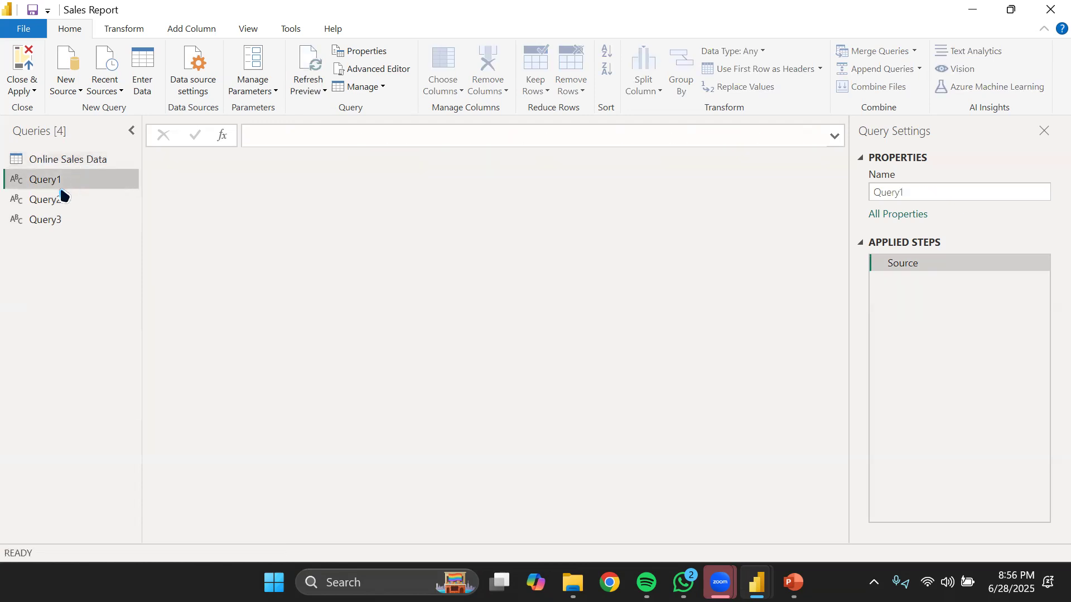
{"action": "left_click", "coordinate": [53, 199]}
{"action": "left_click", "coordinate": [64, 222]}
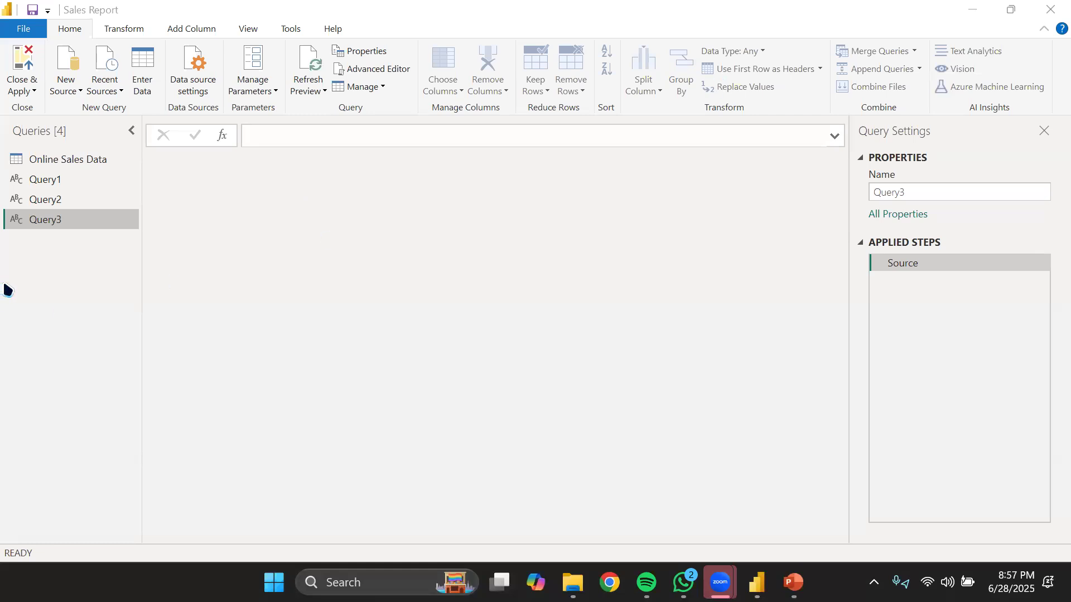
{"action": "left_click", "coordinate": [48, 171]}
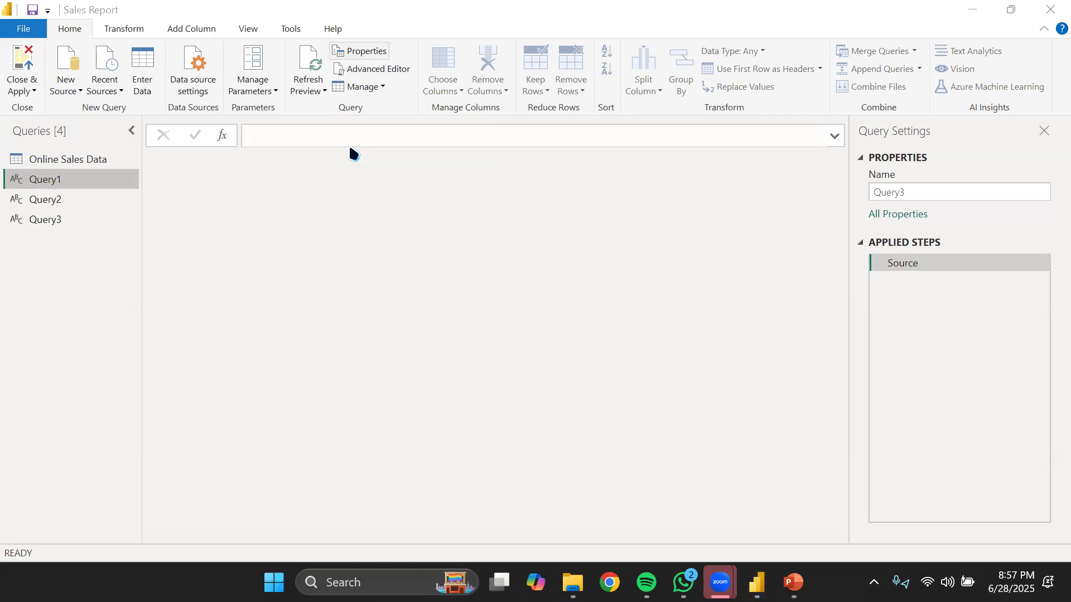
{"action": "left_click", "coordinate": [257, 134]}
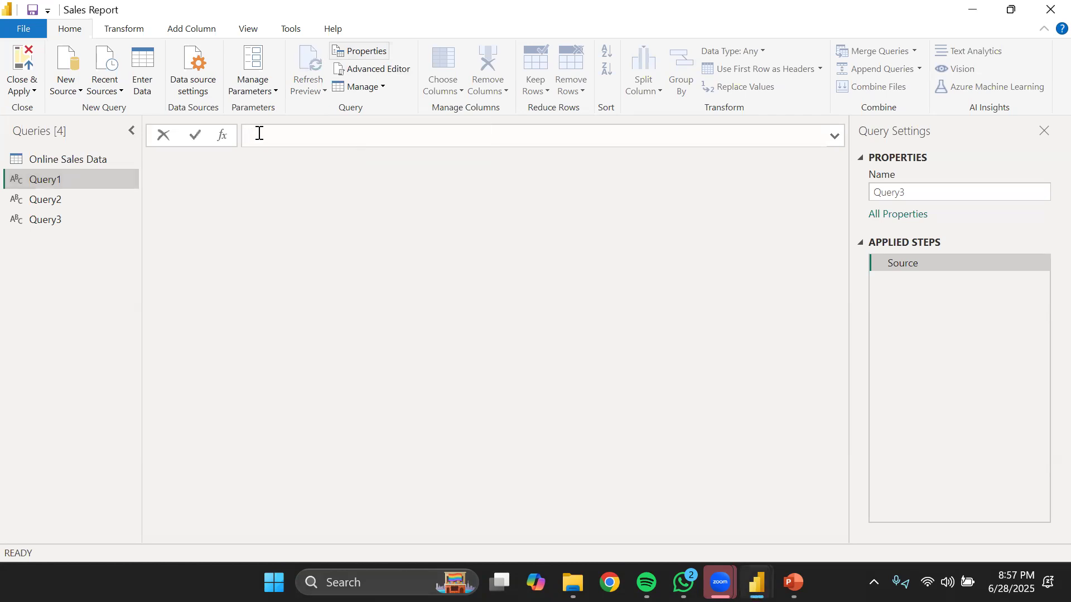
{"action": "left_click", "coordinate": [280, 225]}
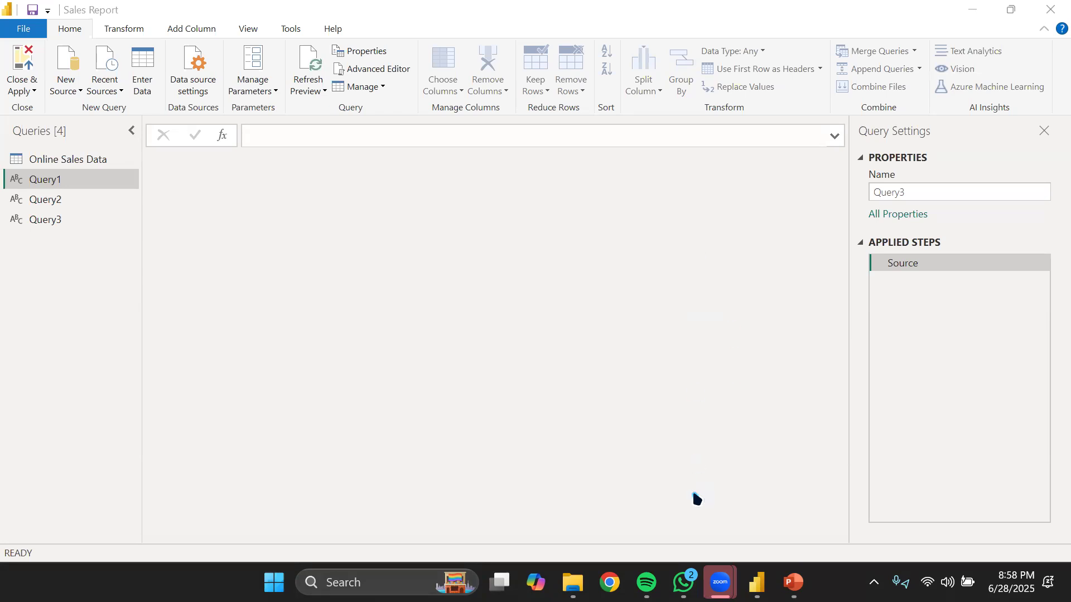
{"action": "left_click", "coordinate": [67, 199]}
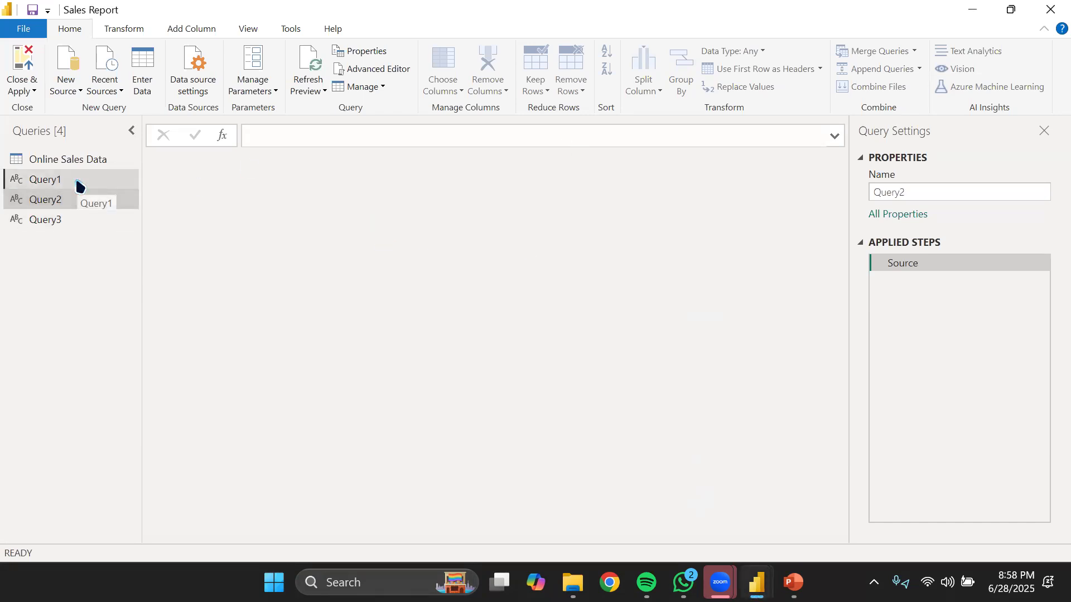
{"action": "left_click", "coordinate": [78, 182]}
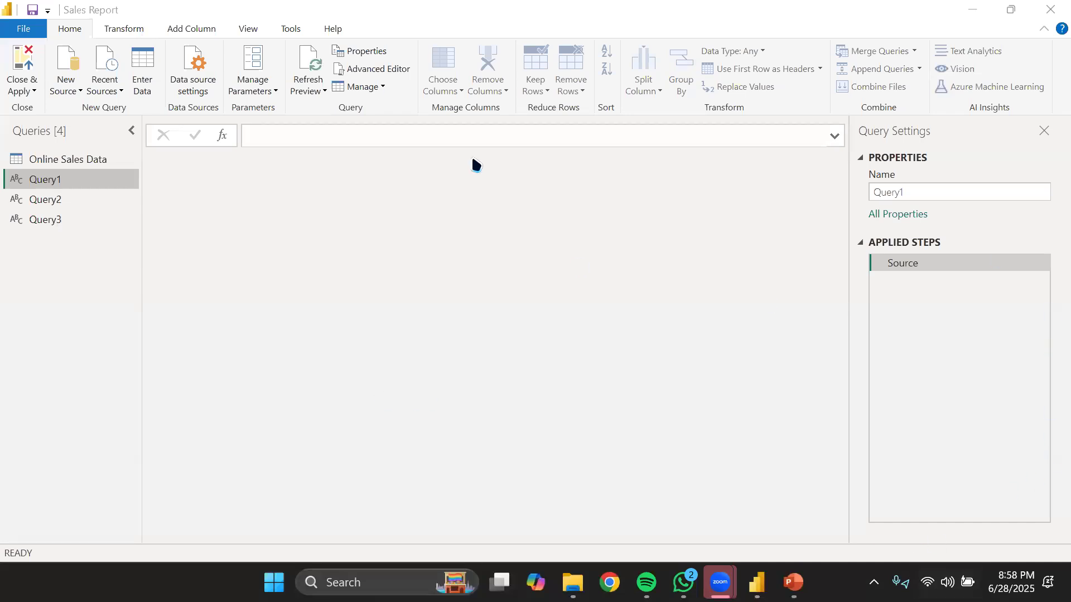
{"action": "left_click", "coordinate": [91, 191]}
Enter = (a as number) as the formula of Query1.
{"action": "left_click", "coordinate": [86, 176]}
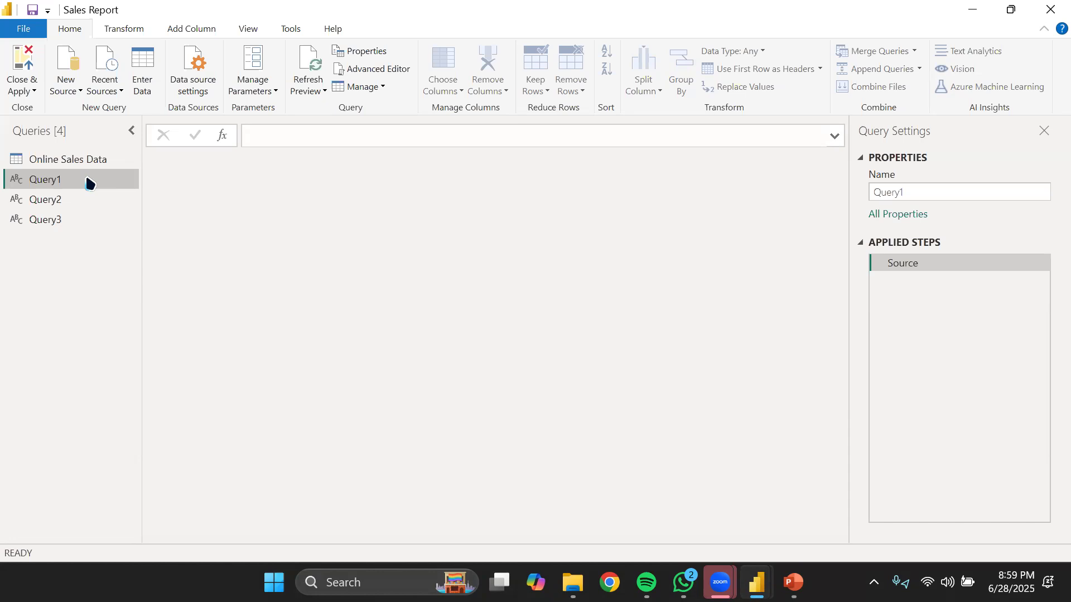
{"action": "left_click", "coordinate": [300, 139]}
{"action": "type", "text": "="}
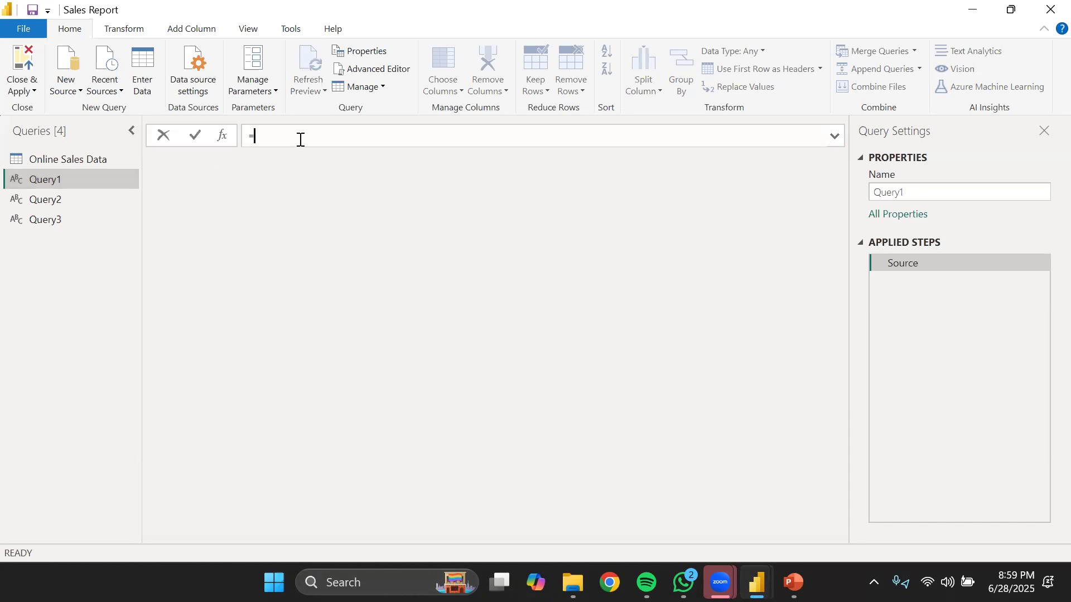
{"action": "type", "text": "V"}
{"action": "key", "text": "BackSpace"}
{"action": "type", "text": "("}
{"action": "type", "text": "a as number"}
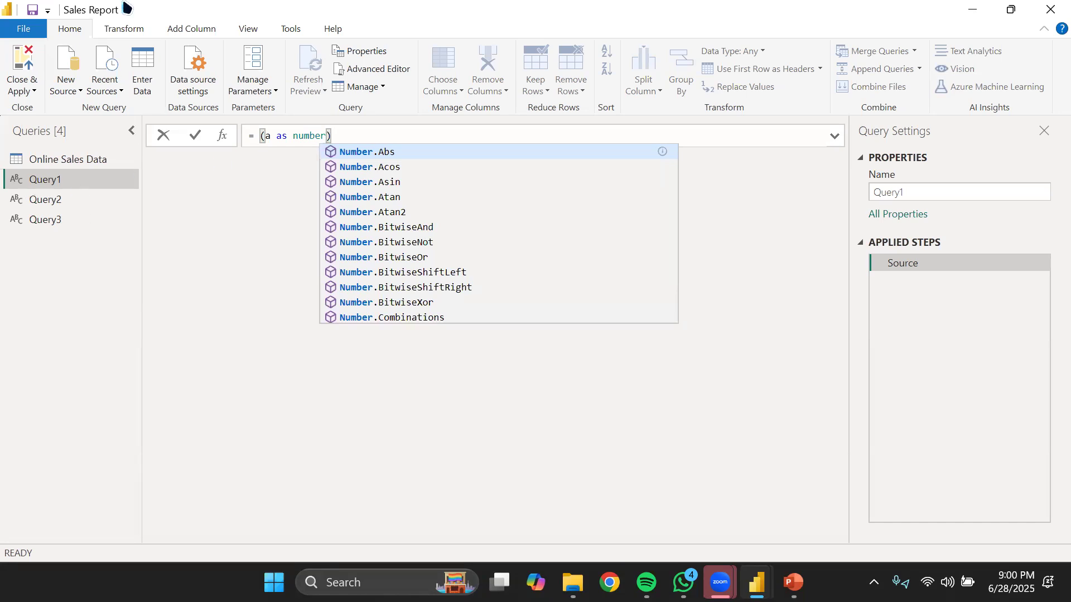
{"action": "key", "text": "Return"}
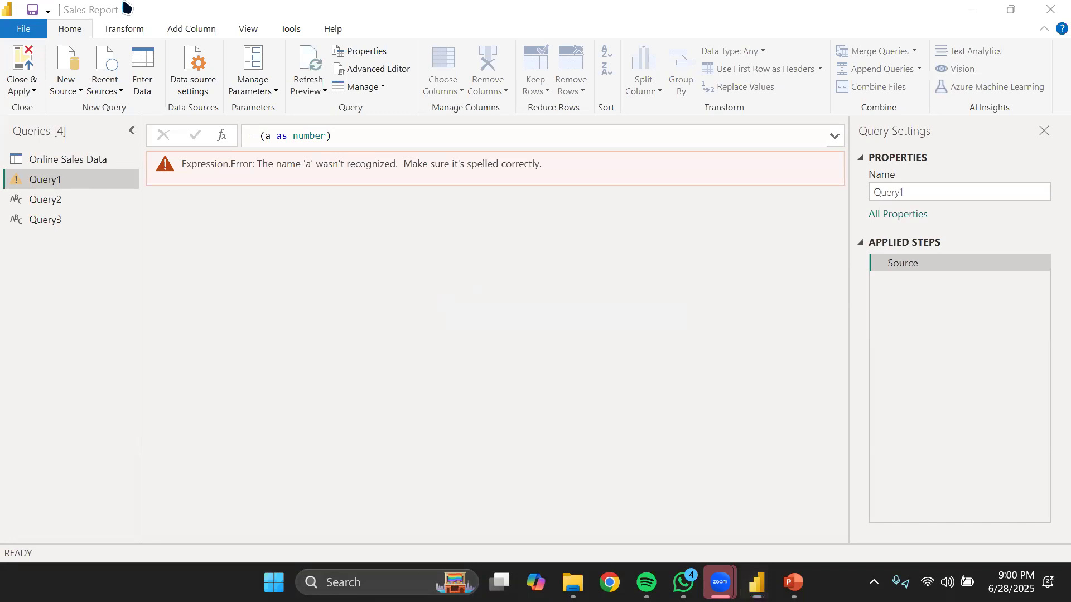
Add a second parameter, b as number, inside the parentheses of Query1's formula.
{"action": "left_click", "coordinate": [327, 135]}
{"action": "type", "text": ",b"}
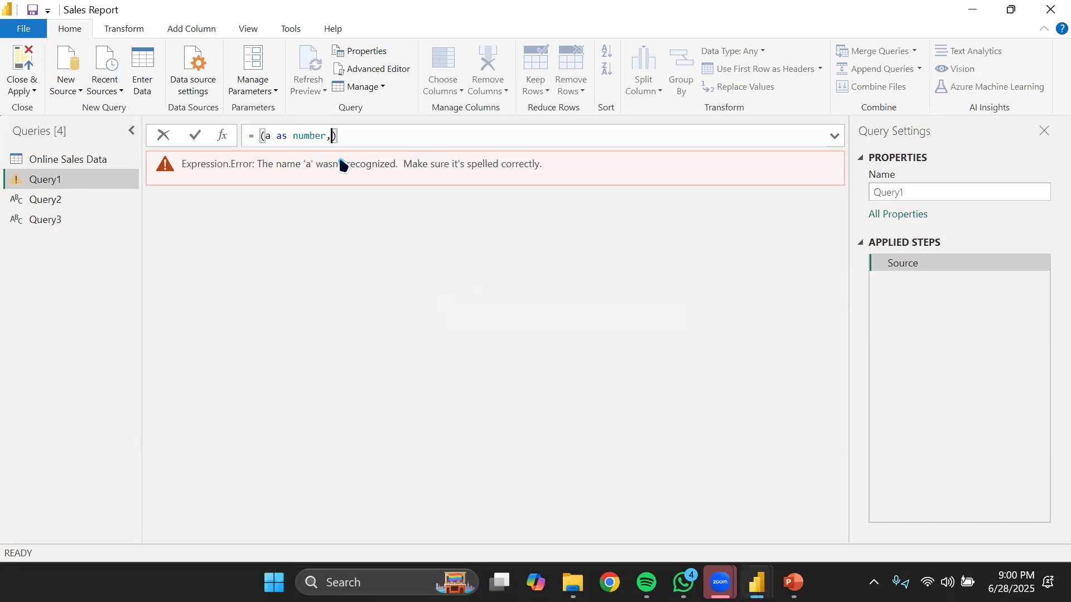
{"action": "key", "text": "BackSpace"}
{"action": "type", "text": "b as number"}
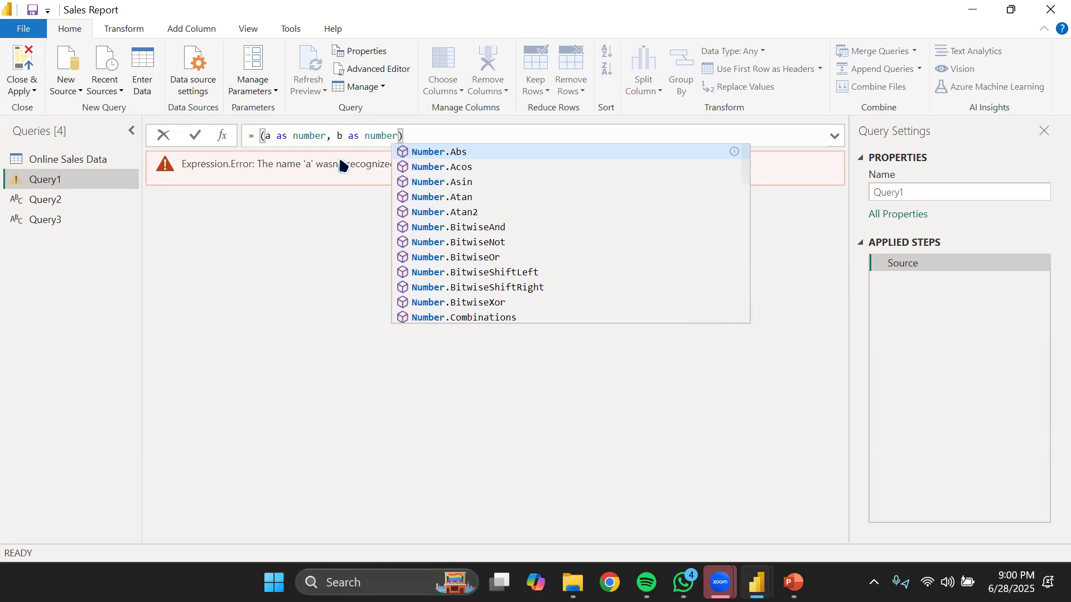
{"action": "type", "text": ", c "}
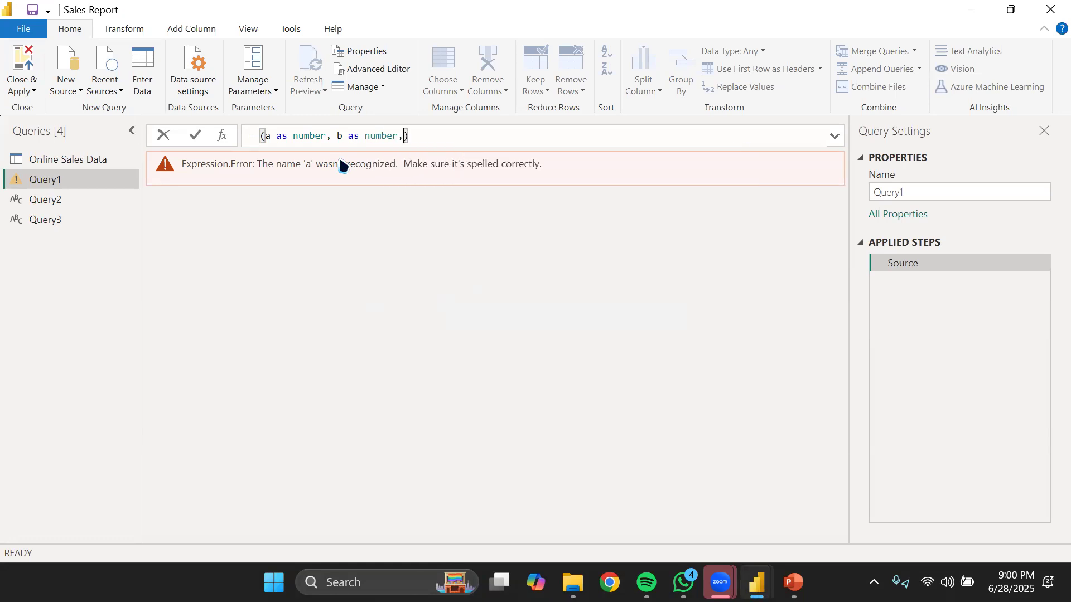
{"action": "type", "text": "as number"}
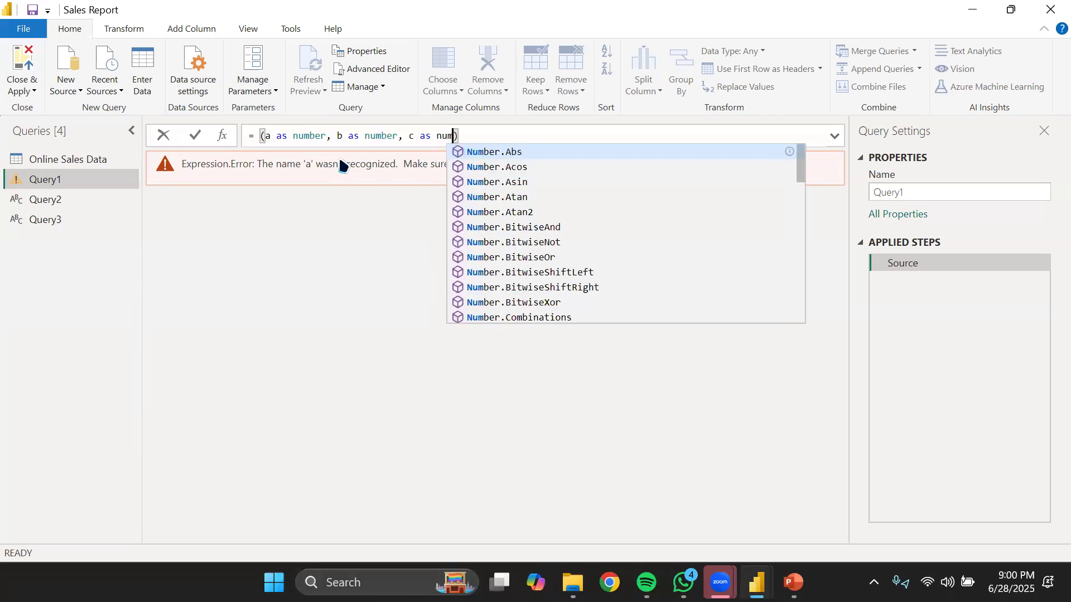
{"action": "key", "text": "BackSpace"}
{"action": "key", "text": "BackSpace"}
{"action": "key", "text": "BackSpace"}
{"action": "key", "text": "BackSpace"}
{"action": "key", "text": "BackSpace"}
{"action": "key", "text": "BackSpace"}
{"action": "key", "text": "BackSpace"}
{"action": "key", "text": "BackSpace"}
{"action": "key", "text": "BackSpace"}
{"action": "key", "text": "BackSpace"}
{"action": "key", "text": "BackSpace"}
{"action": "key", "text": "BackSpace"}
{"action": "key", "text": "BackSpace"}
{"action": "key", "text": "BackSpace"}
{"action": "key", "text": "BackSpace"}
{"action": "key", "text": "BackSpace"}
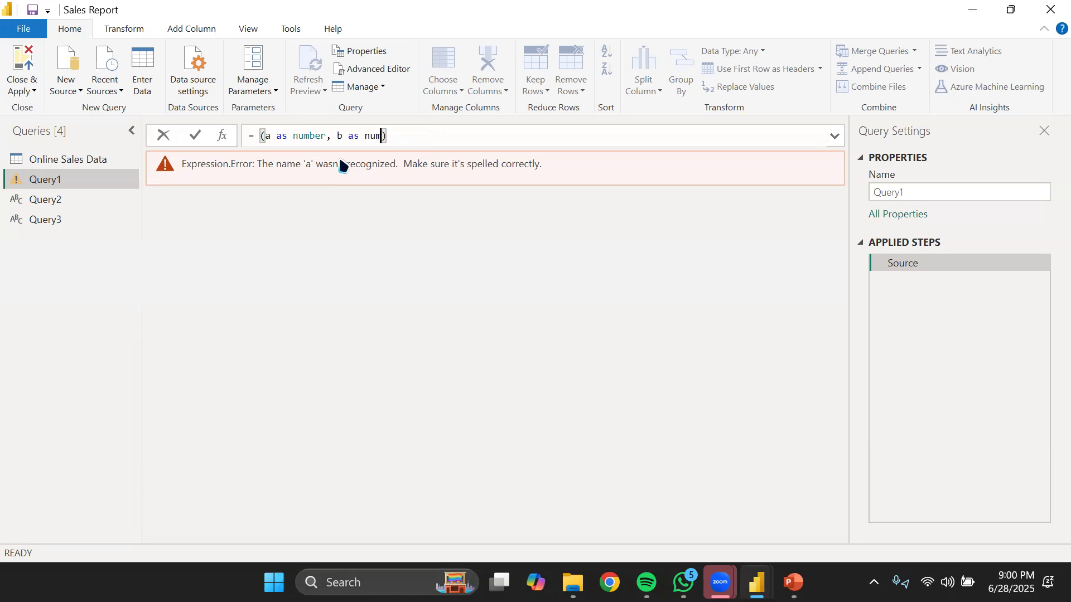
{"action": "type", "text": "ber"}
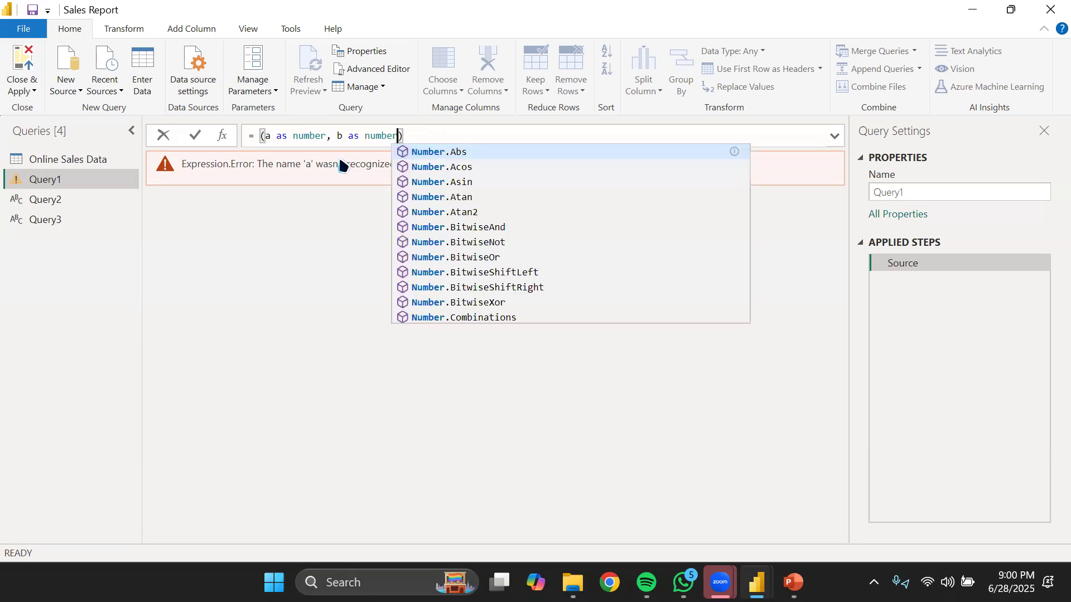
Append => a * b after the parameter list in Query1's formula to define a multiplication function.
{"action": "left_click", "coordinate": [449, 136]}
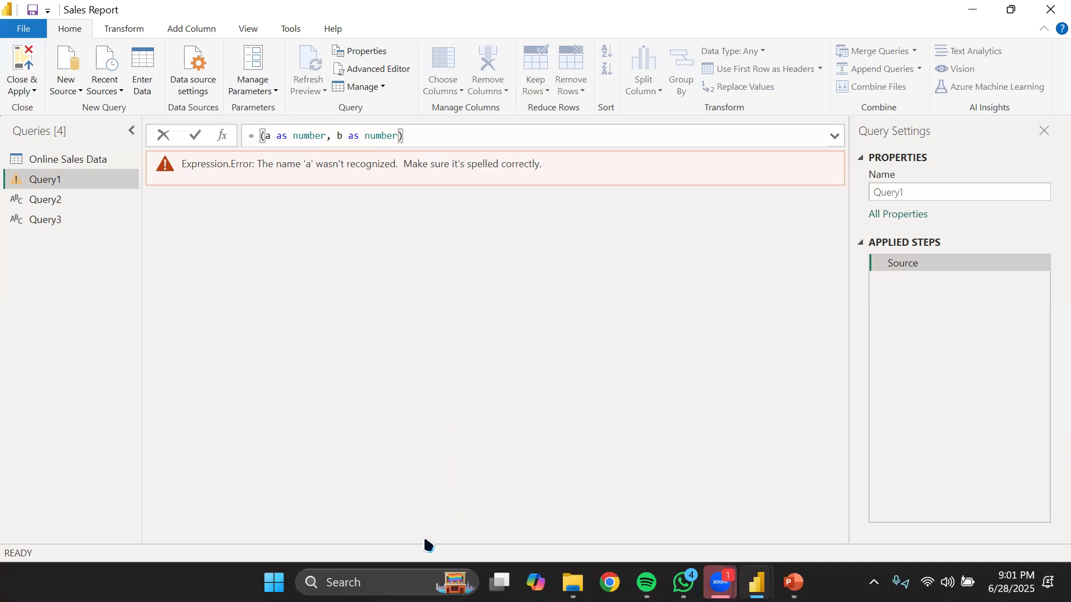
{"action": "left_click", "coordinate": [421, 134]}
{"action": "type", "text": "=>"}
{"action": "key", "text": "Return"}
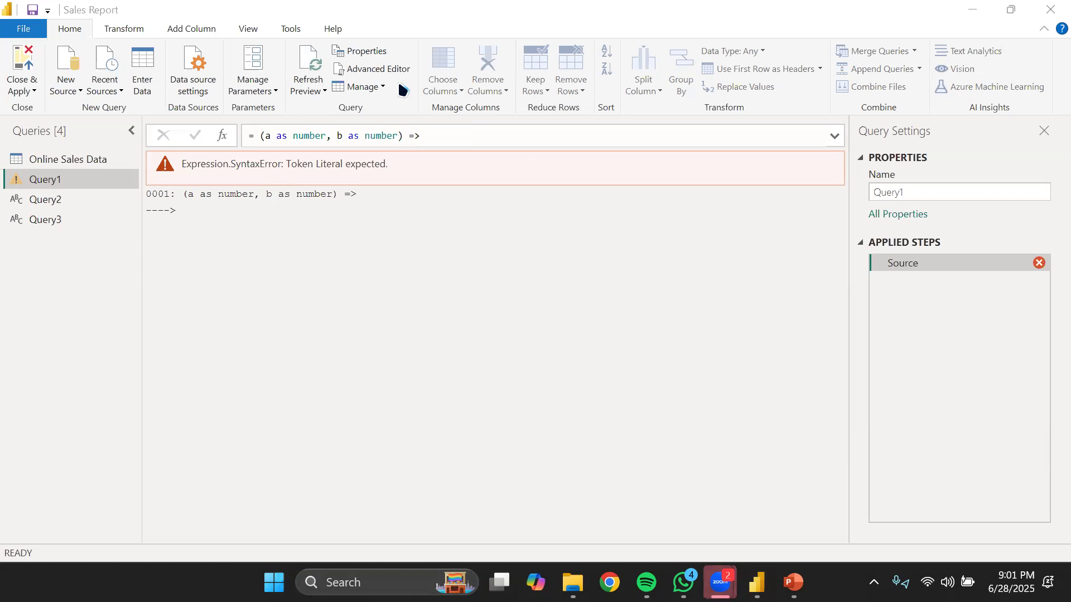
{"action": "left_click", "coordinate": [422, 131]}
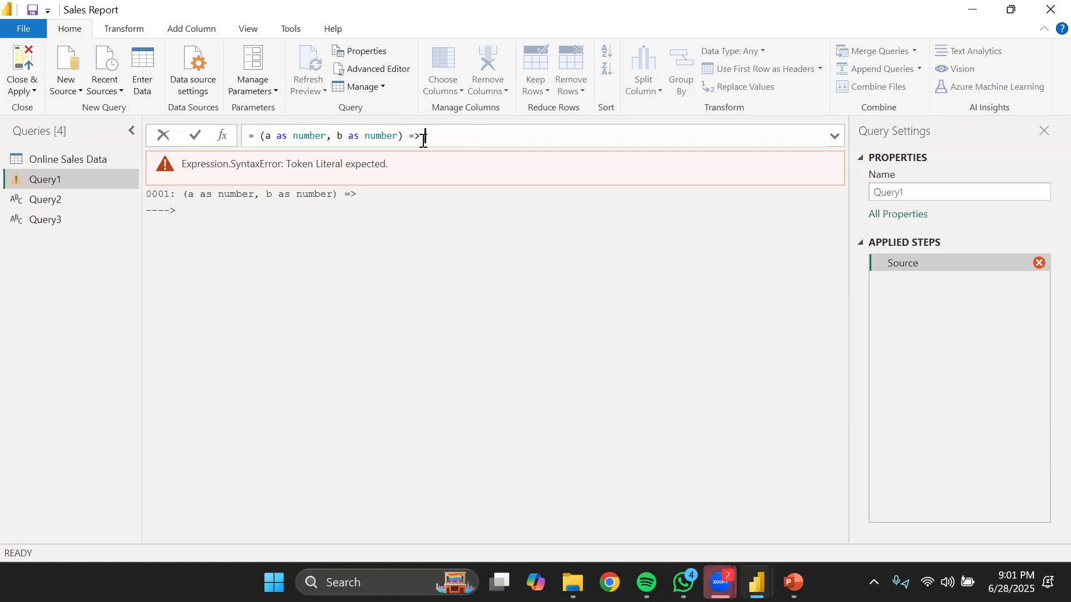
{"action": "type", "text": "a"}
{"action": "type", "text": "* b"}
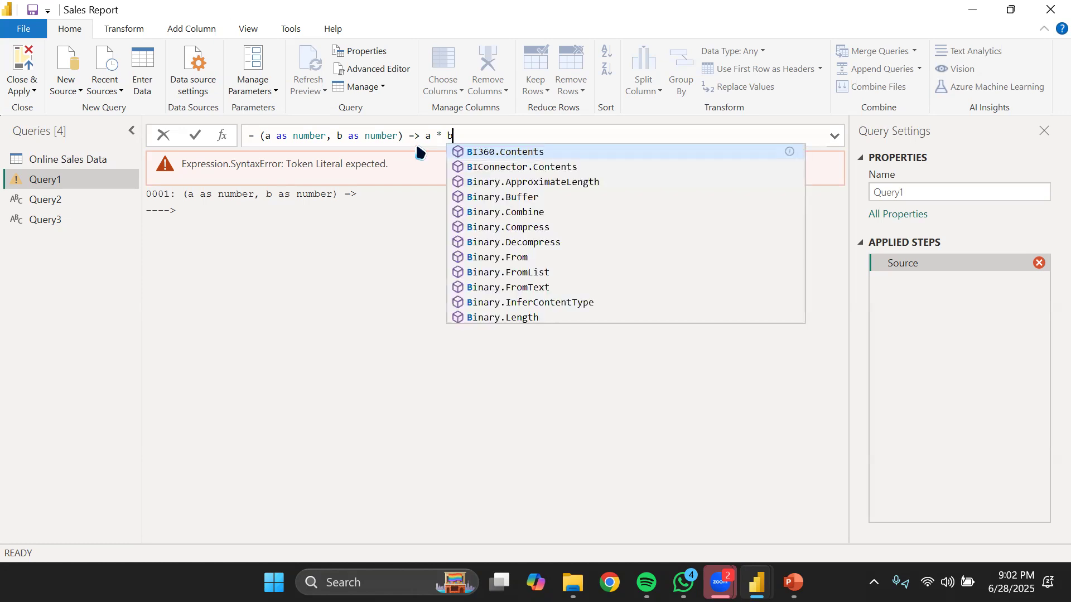
Switch to PowerPoint to highlight the term M language on the Invoke Custom Function slide, and return to Power Query Editor.
{"action": "mouse_move", "coordinate": [683, 583]}
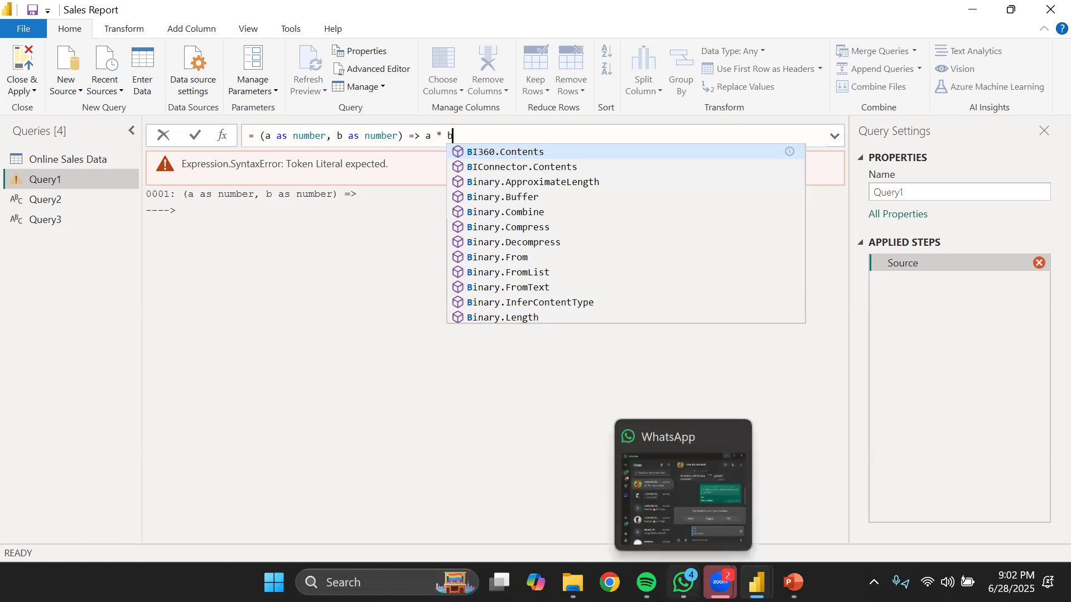
{"action": "mouse_move", "coordinate": [793, 582]}
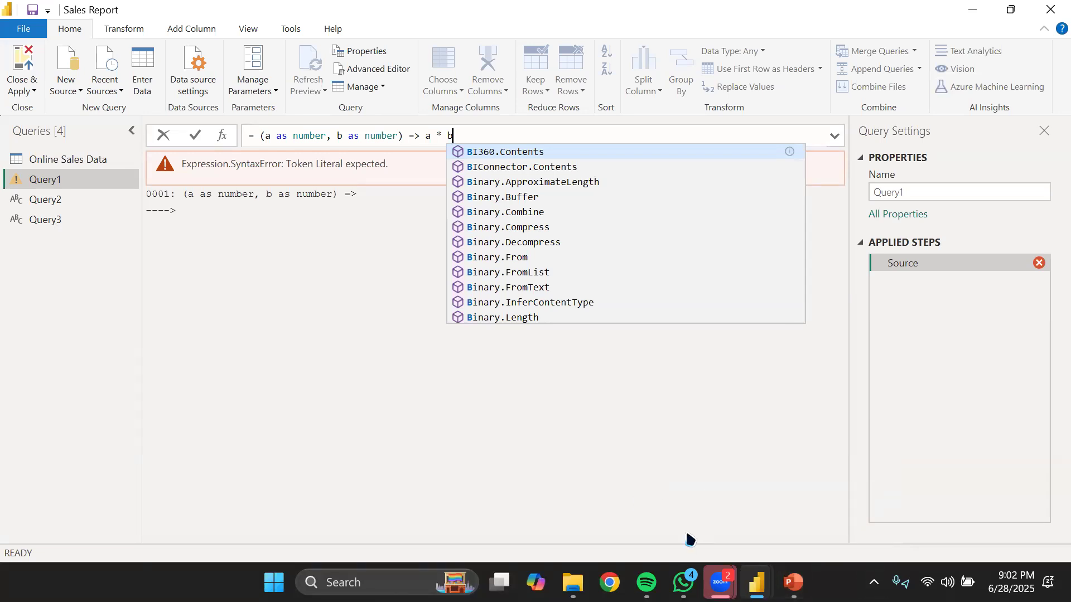
{"action": "left_click", "coordinate": [793, 582]}
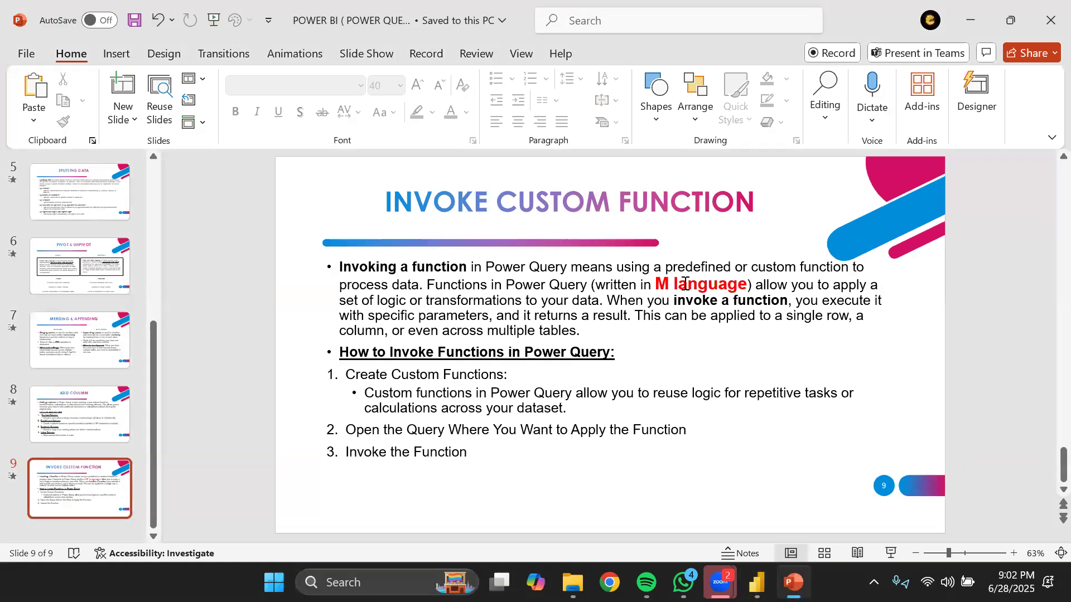
{"action": "left_click_drag", "start_coordinate": [661, 285], "coordinate": [738, 285]}
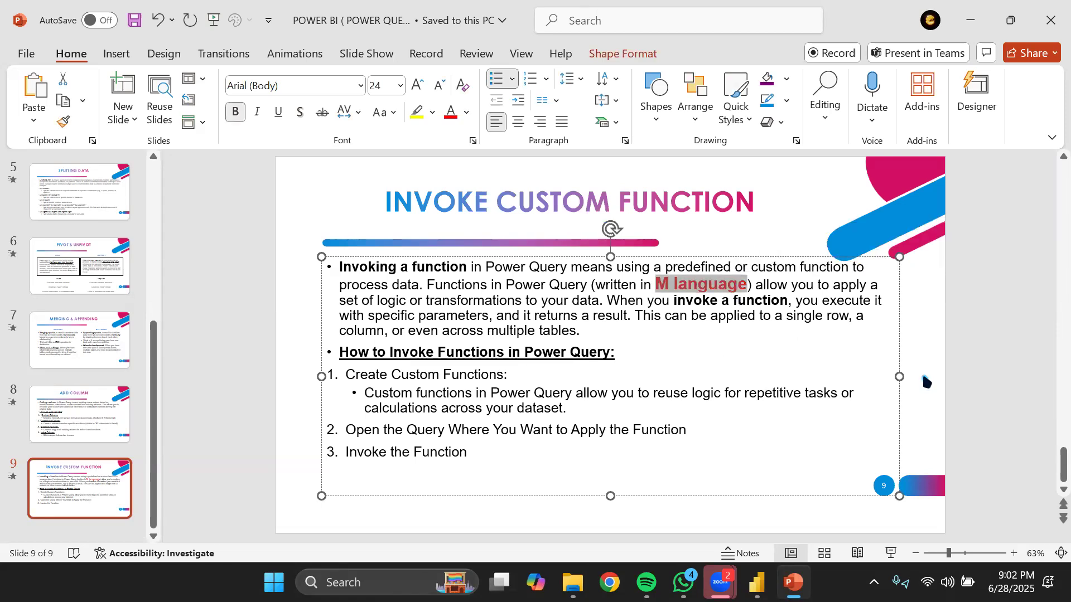
{"action": "left_click", "coordinate": [1014, 334]}
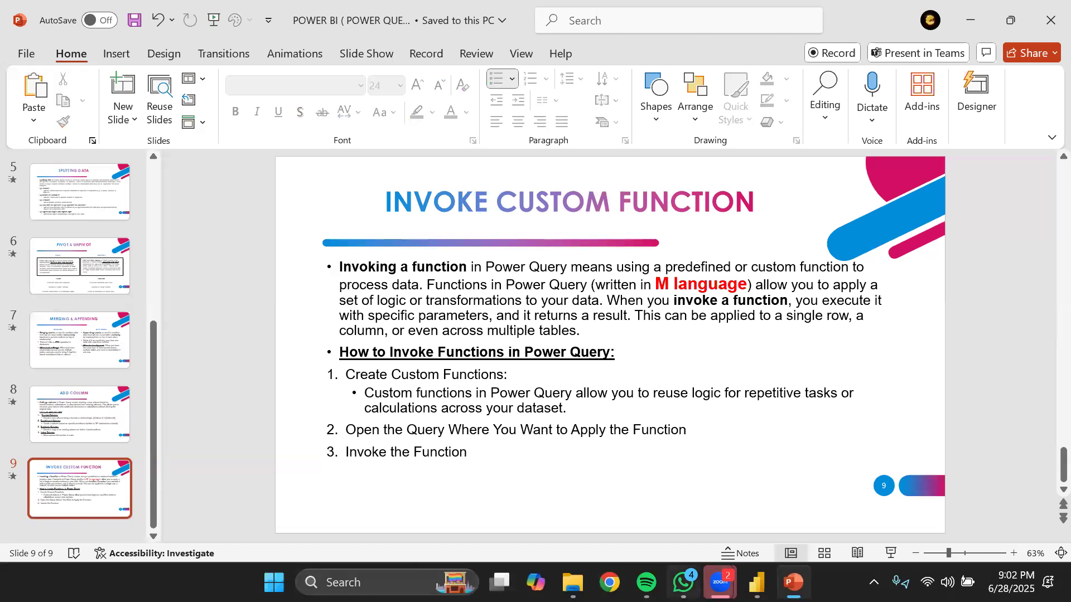
{"action": "left_click", "coordinate": [766, 522]}
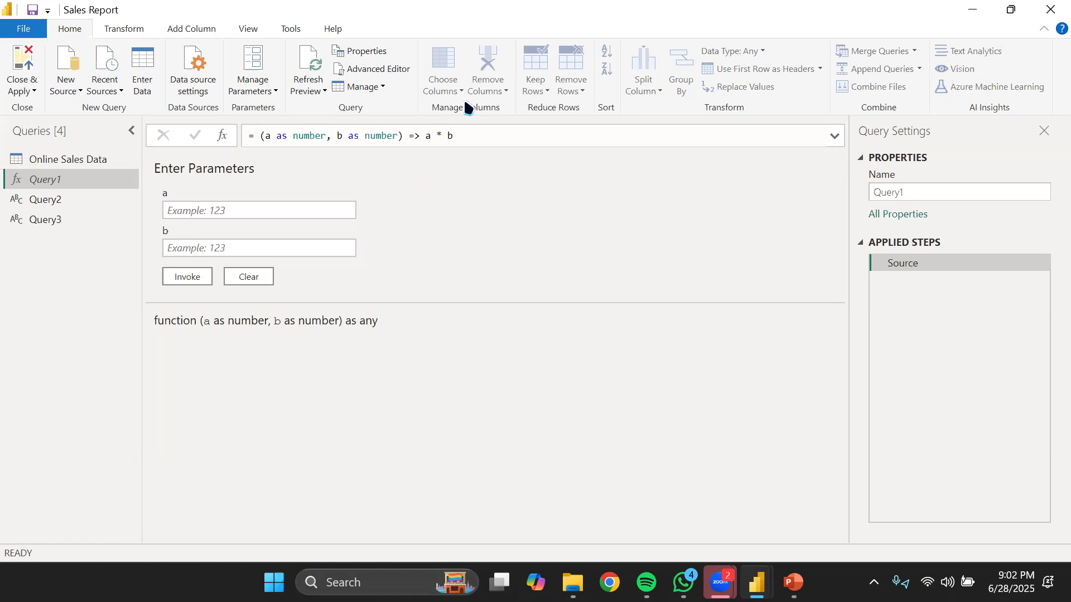
Rename Query1 as Multiplication.
{"action": "double_click", "coordinate": [50, 180]}
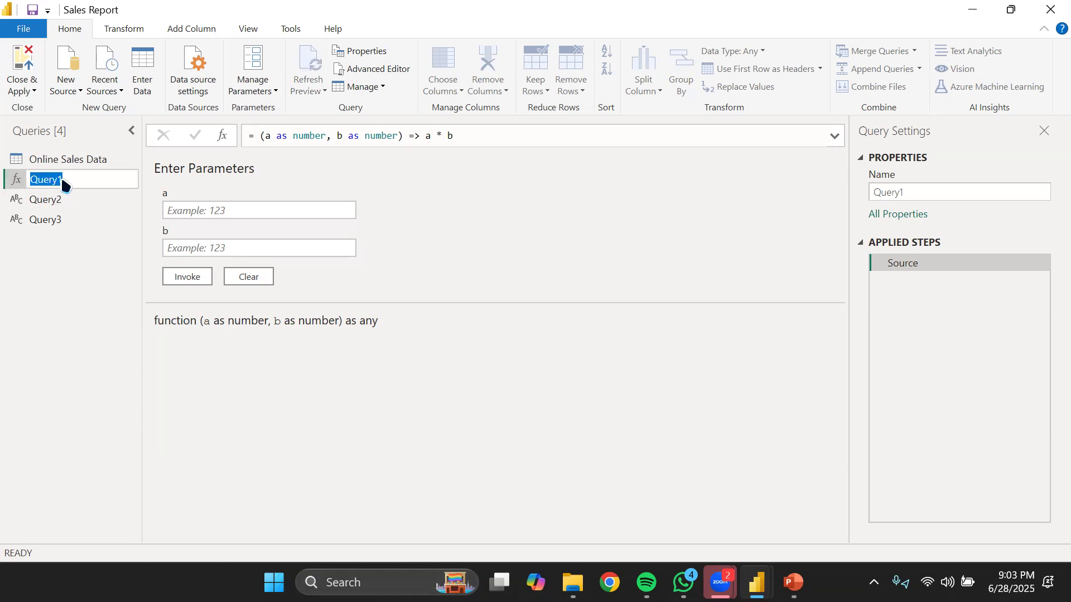
{"action": "type", "text": "Multiplication"}
{"action": "key", "text": "Return"}
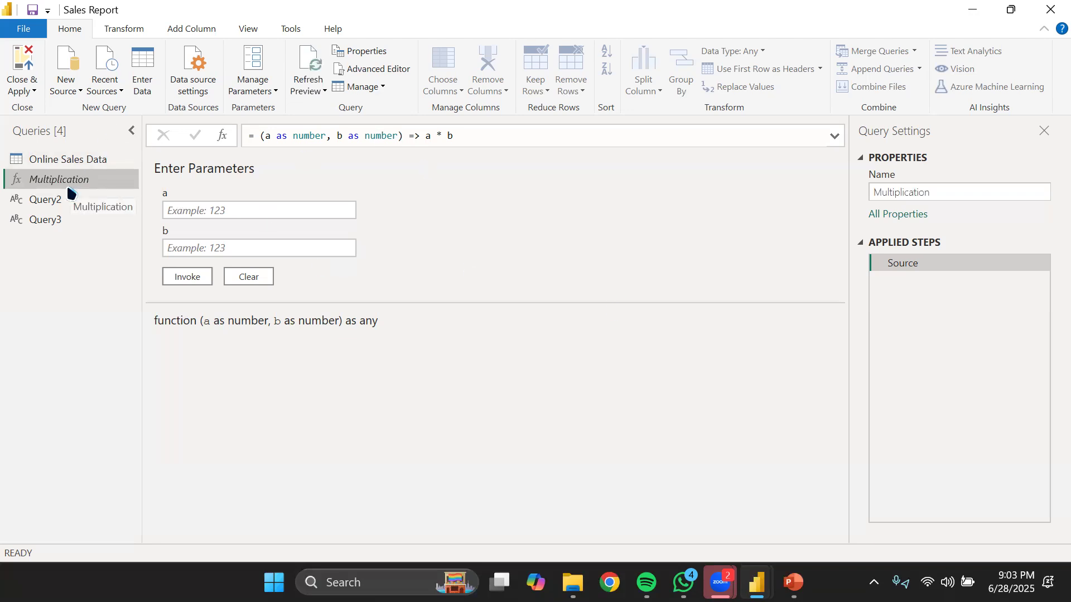
Start the formula of Query2 with an equals sign followed by empty parentheses.
{"action": "left_click", "coordinate": [42, 199]}
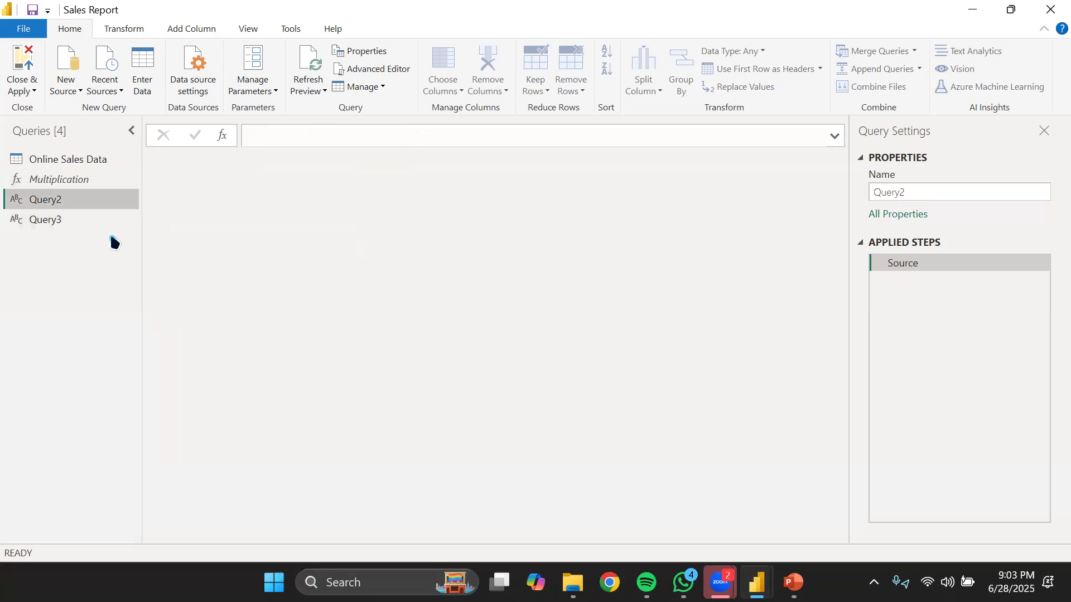
{"action": "left_click", "coordinate": [259, 134]}
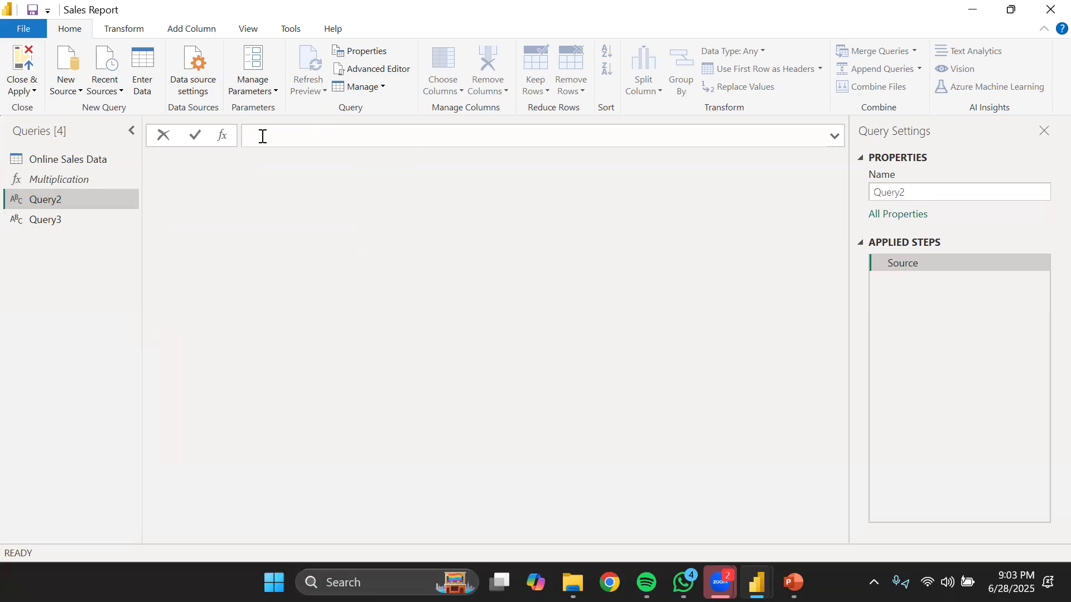
{"action": "left_click", "coordinate": [345, 37]}
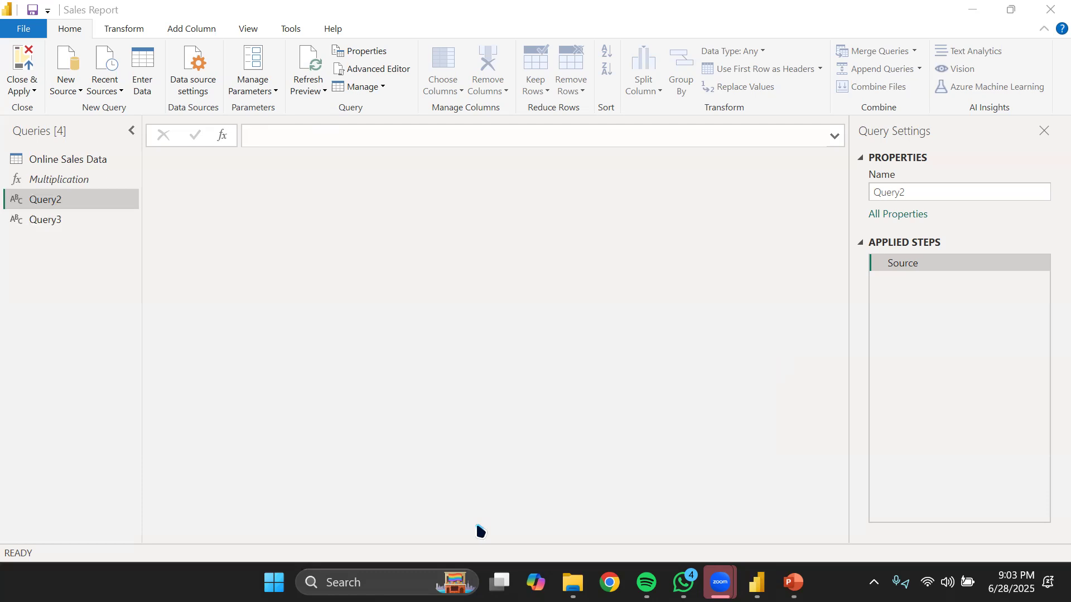
{"action": "left_click", "coordinate": [287, 135]}
{"action": "left_click", "coordinate": [282, 135]}
{"action": "type", "text": "="}
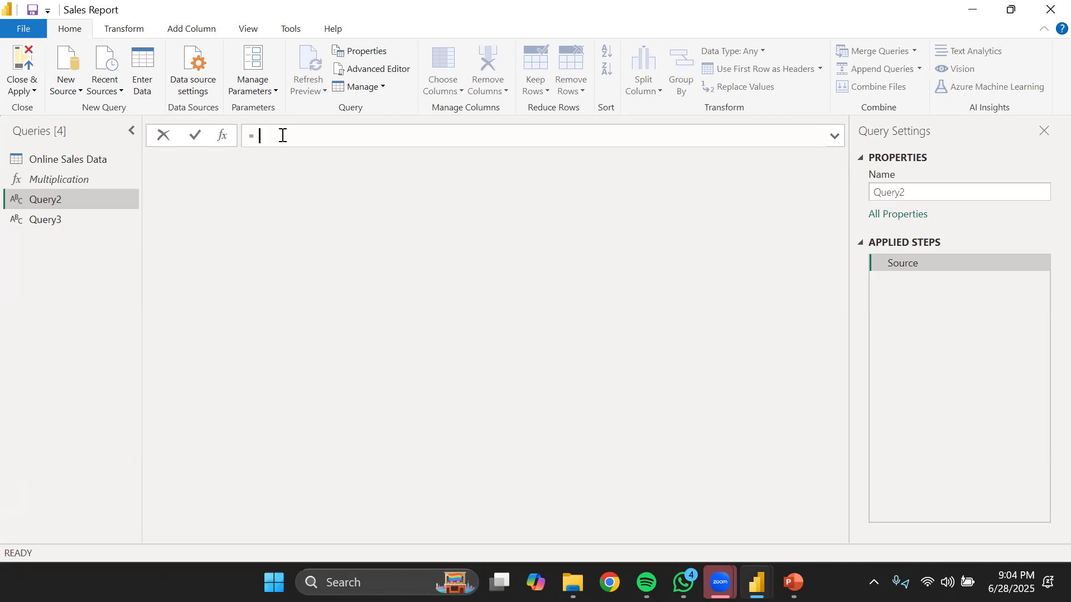
{"action": "type", "text": " ("}
{"action": "left_click", "coordinate": [371, 155]}
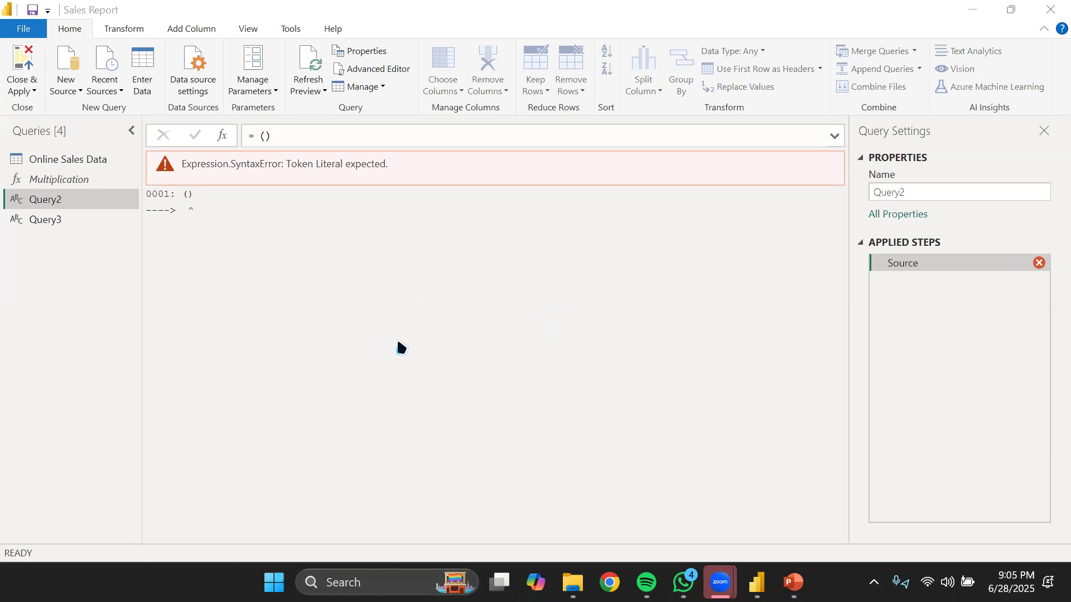
Declare the parameters tosin as number and seyi as number inside the parentheses of Query2's formula.
{"action": "left_click", "coordinate": [263, 137]}
{"action": "type", "text": "cosin"}
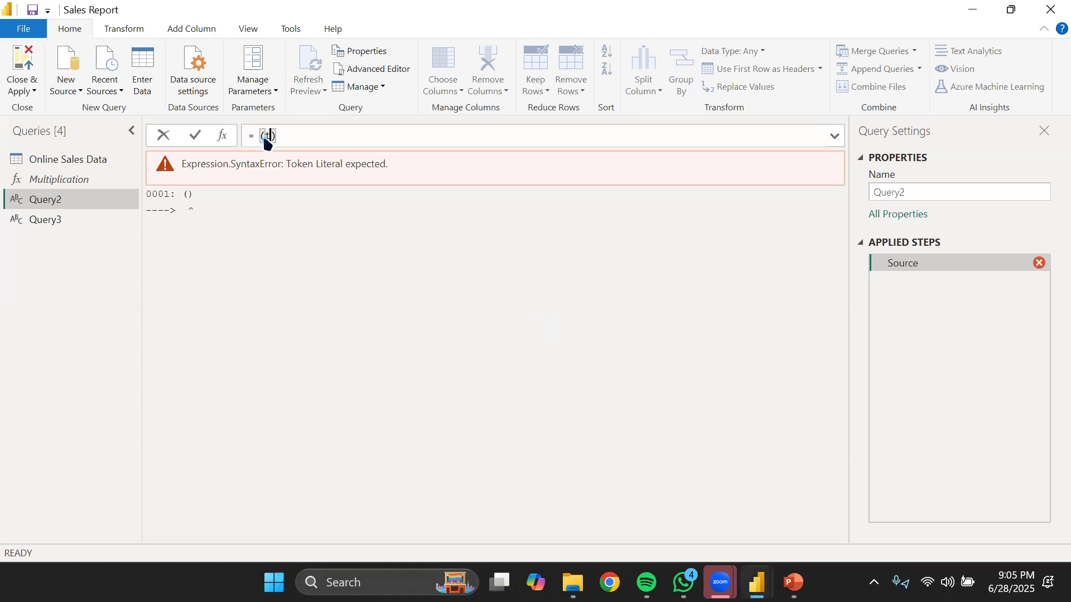
{"action": "type", "text": " as numbr"}
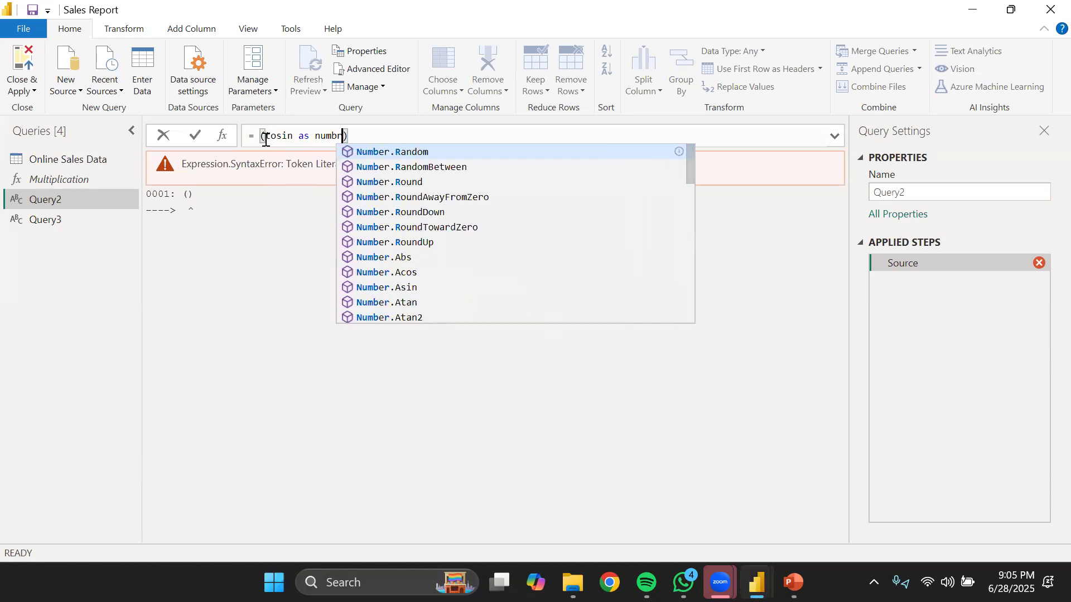
{"action": "key", "text": "BackSpace"}
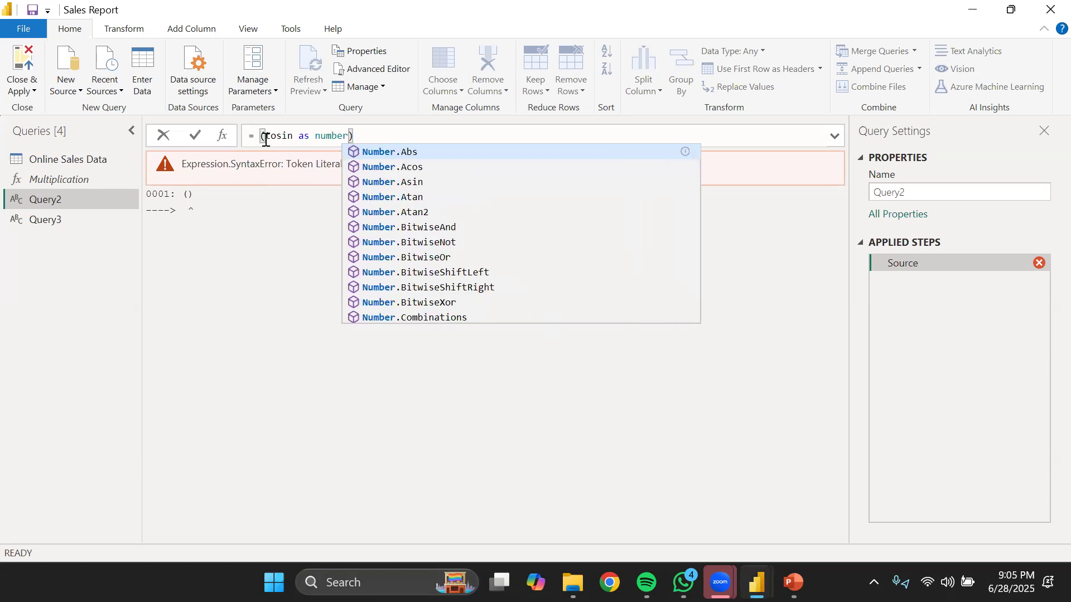
{"action": "type", "text": ","}
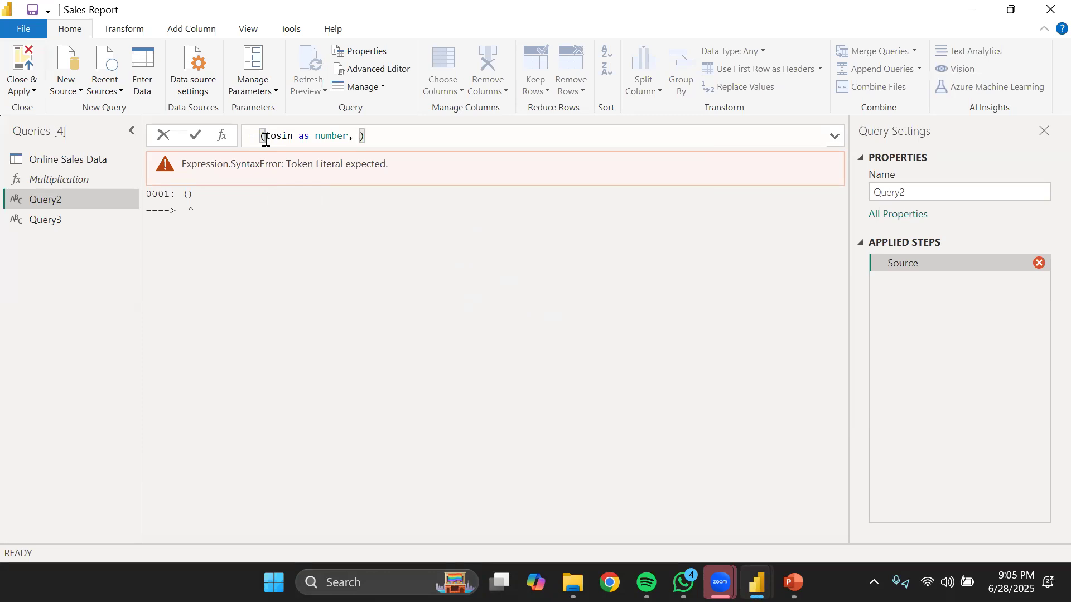
{"action": "type", "text": " seyi as number"}
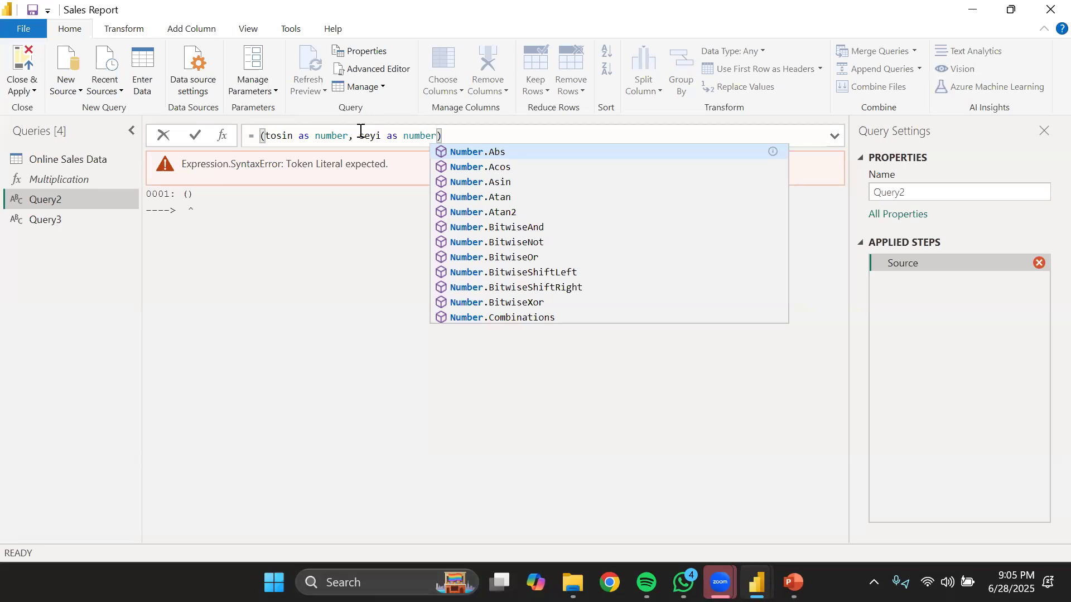
{"action": "left_click", "coordinate": [491, 133]}
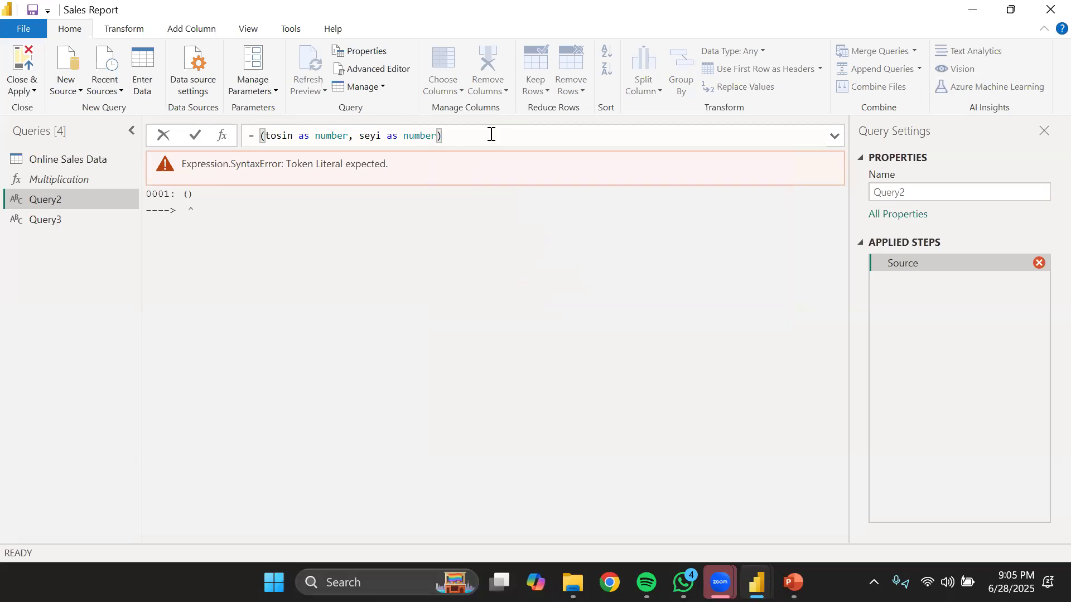
Append => tosin - seyi after the parameter list in Query2's formula and commit it as a subtraction function.
{"action": "left_click", "coordinate": [437, 139]}
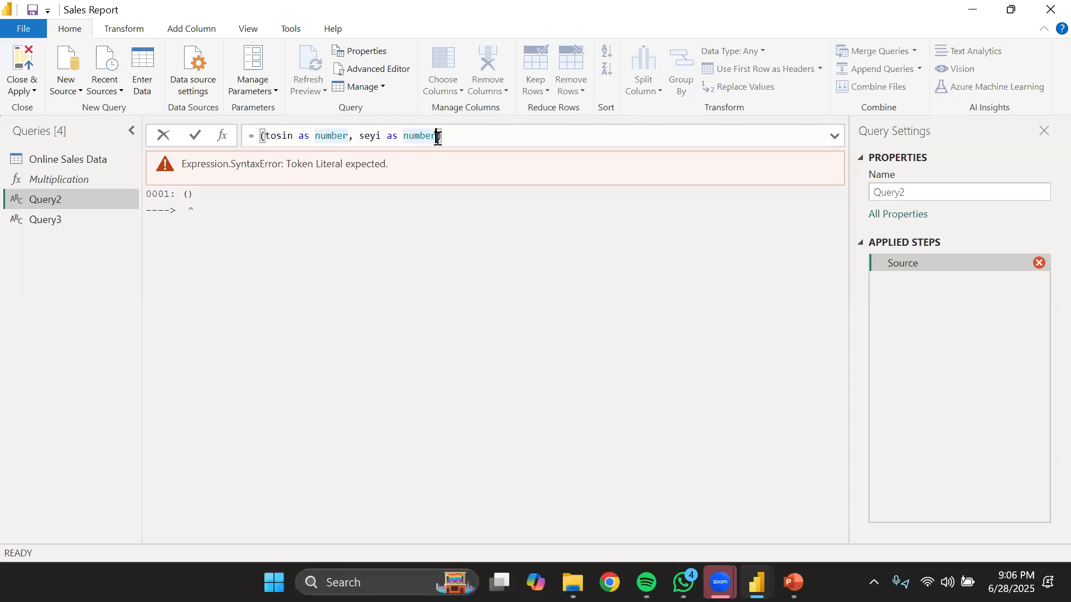
{"action": "key", "text": "Right"}
{"action": "type", "text": "="}
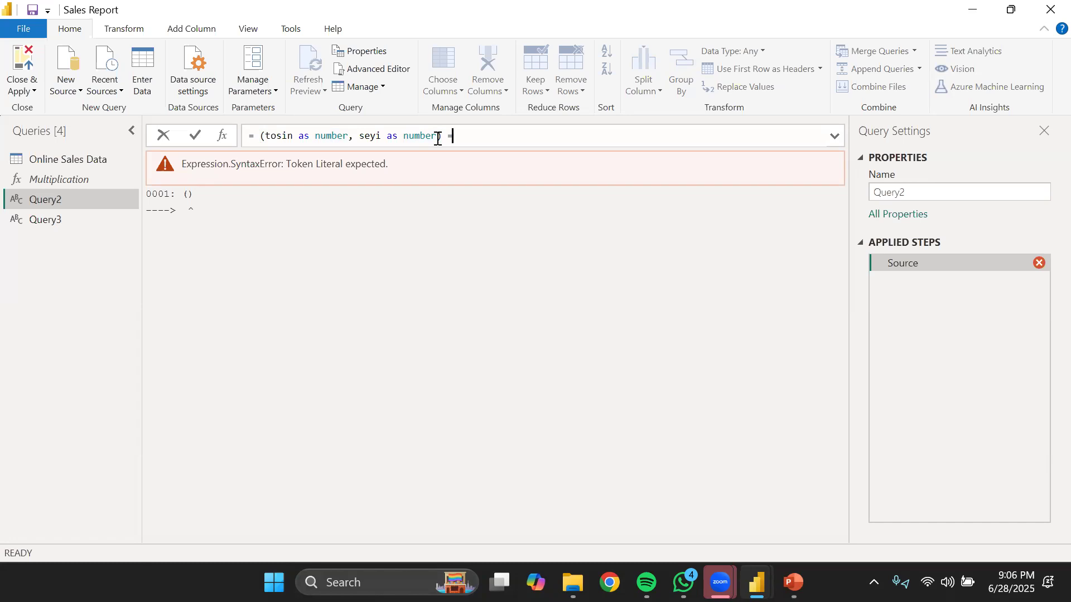
{"action": "type", "text": ">"}
{"action": "type", "text": "tosin "}
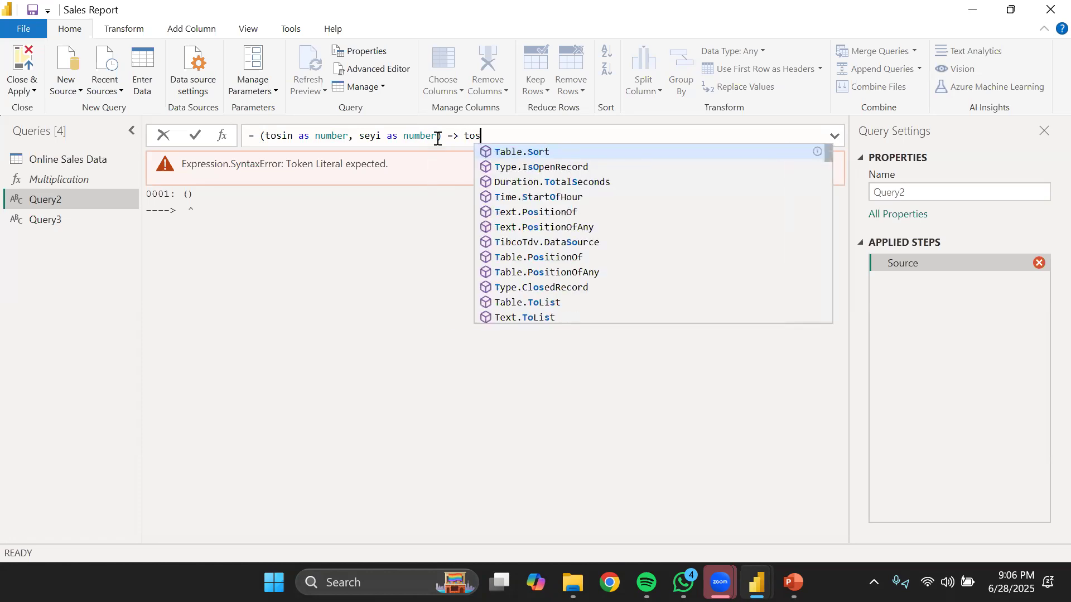
{"action": "type", "text": "- "}
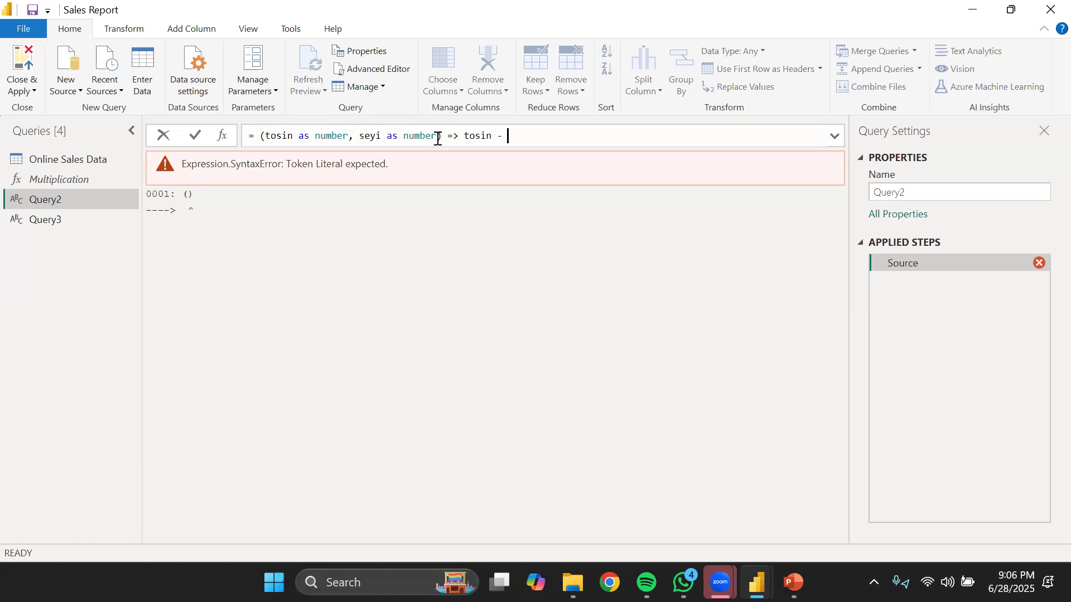
{"action": "type", "text": "seyi"}
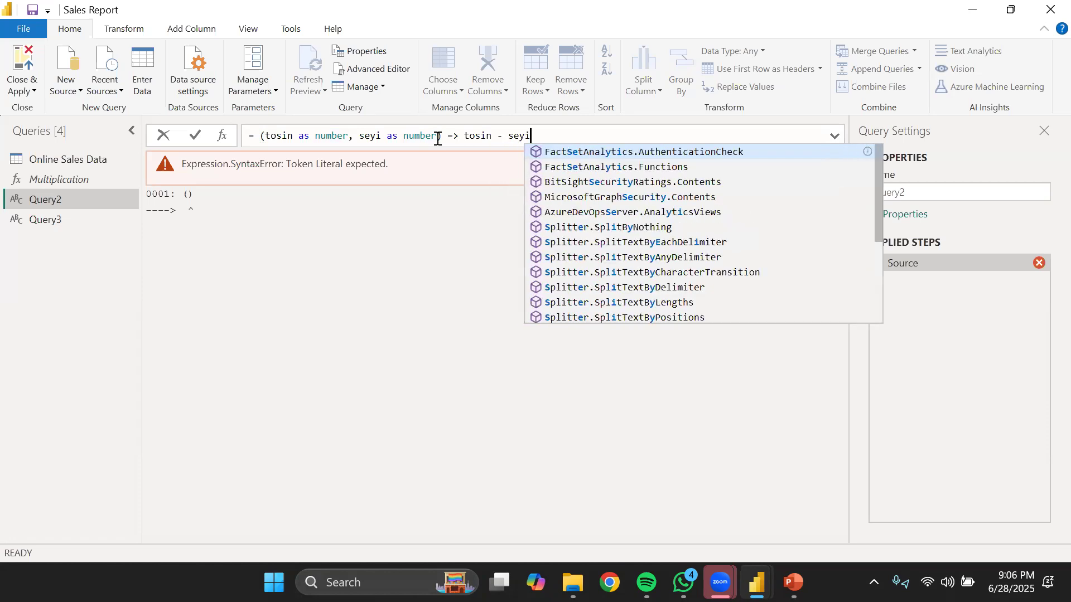
{"action": "key", "text": "Escape"}
{"action": "key", "text": "Return"}
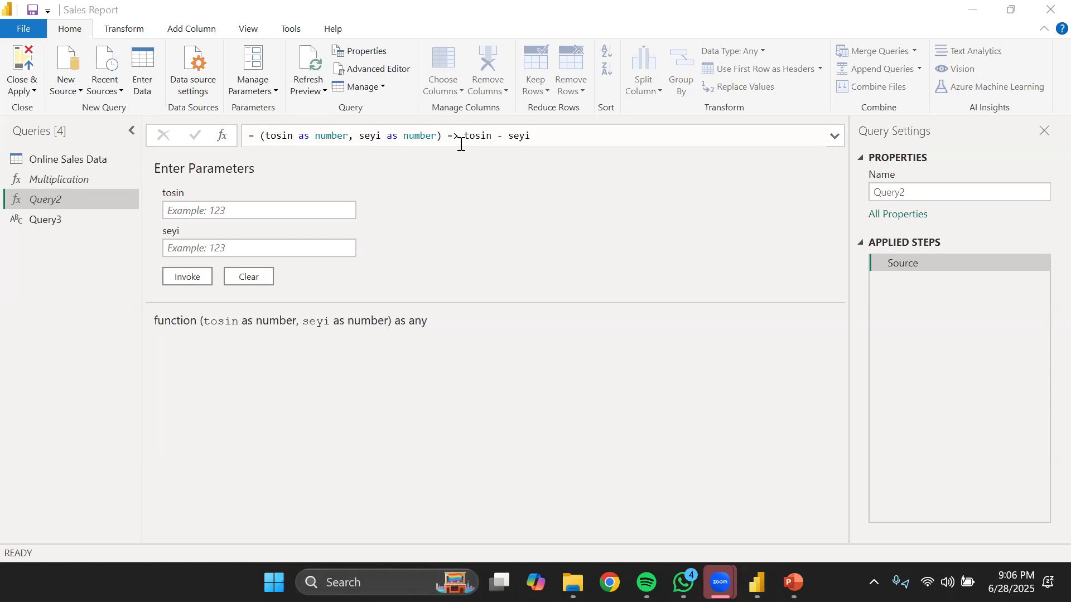
Rename Query2 as Subtraction.
{"action": "double_click", "coordinate": [46, 201]}
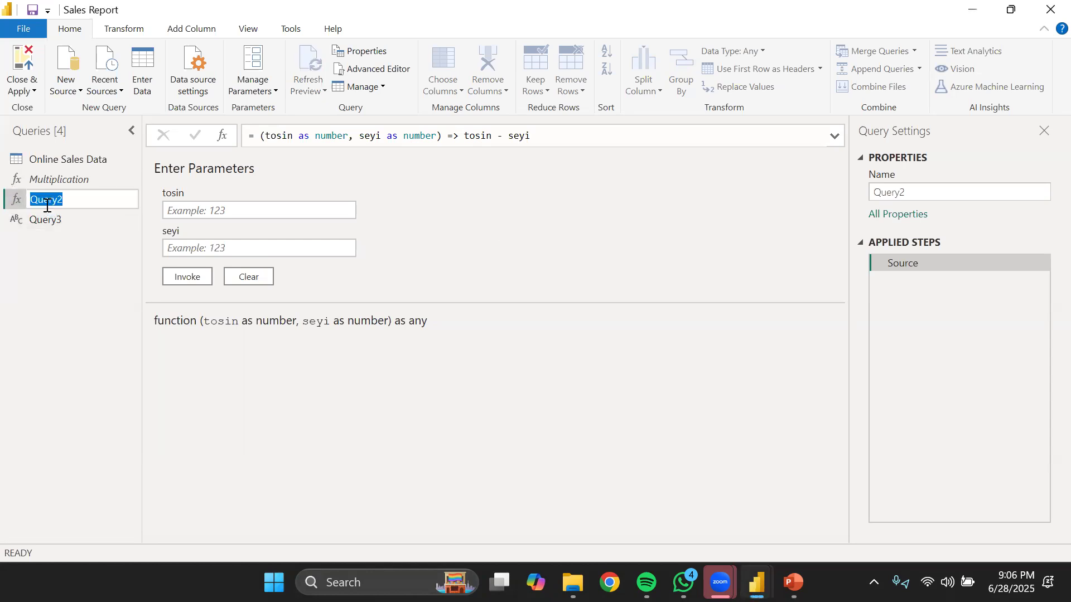
{"action": "type", "text": "Subtraction"}
{"action": "key", "text": "Return"}
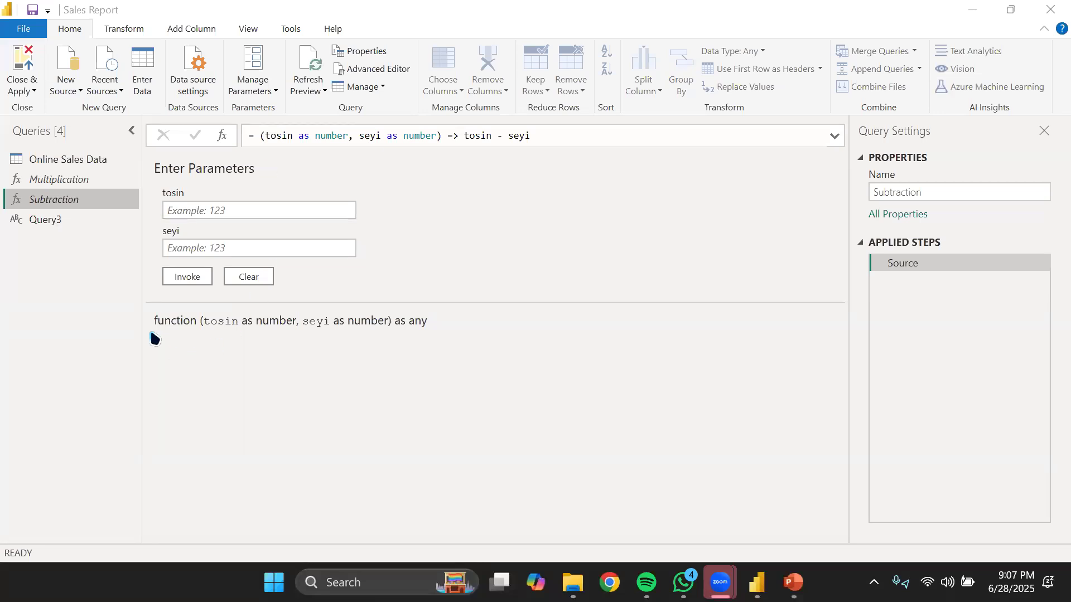
{"action": "left_click", "coordinate": [90, 294]}
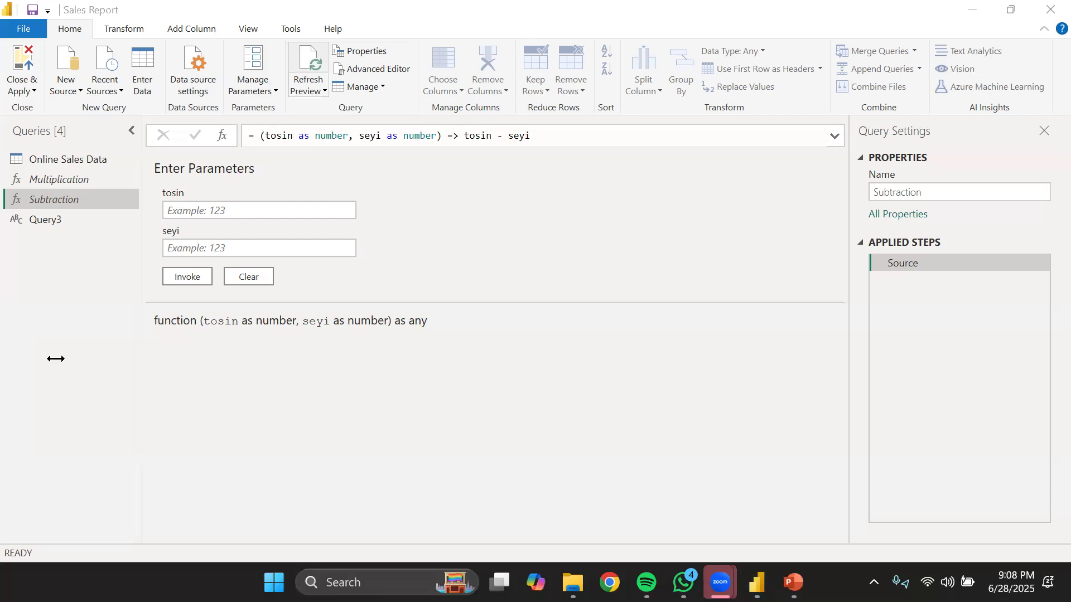
Start the formula of Query3 with = (p as) to begin declaring its first parameter.
{"action": "left_click", "coordinate": [84, 223]}
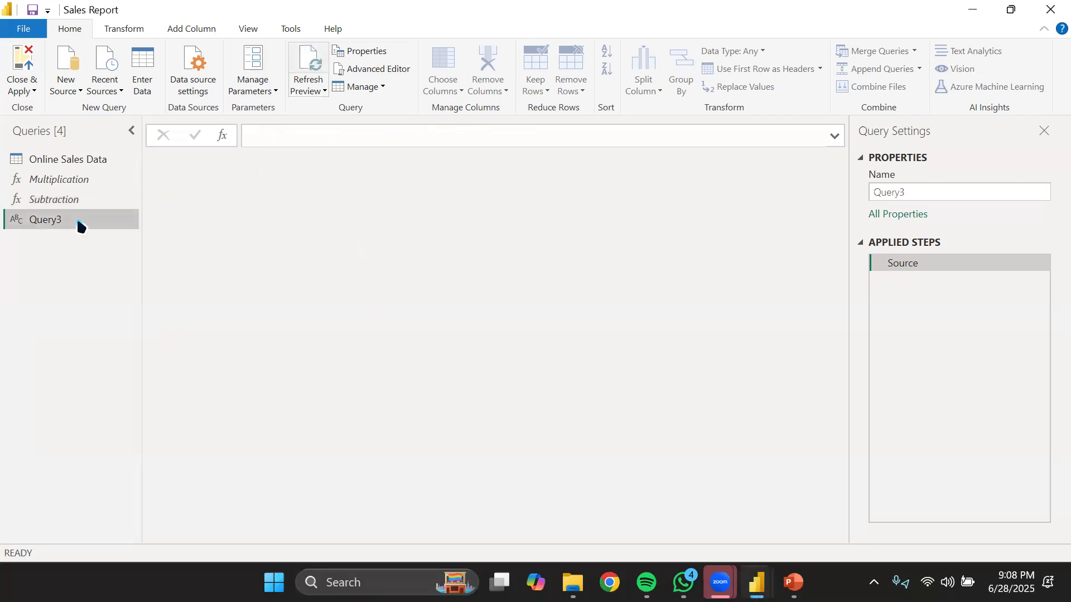
{"action": "left_click", "coordinate": [311, 135]}
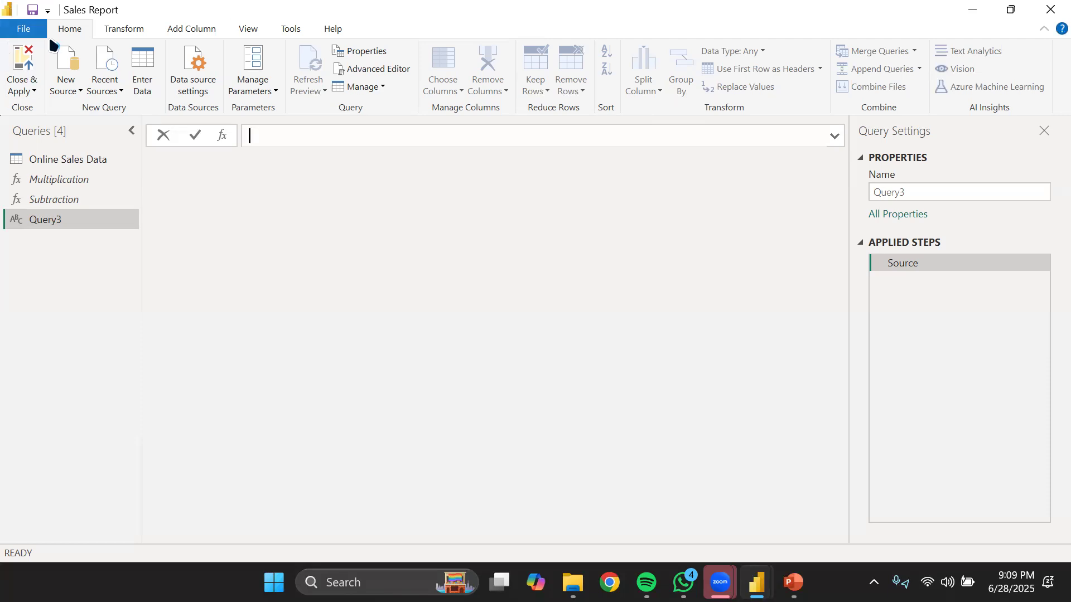
{"action": "left_click", "coordinate": [355, 522]}
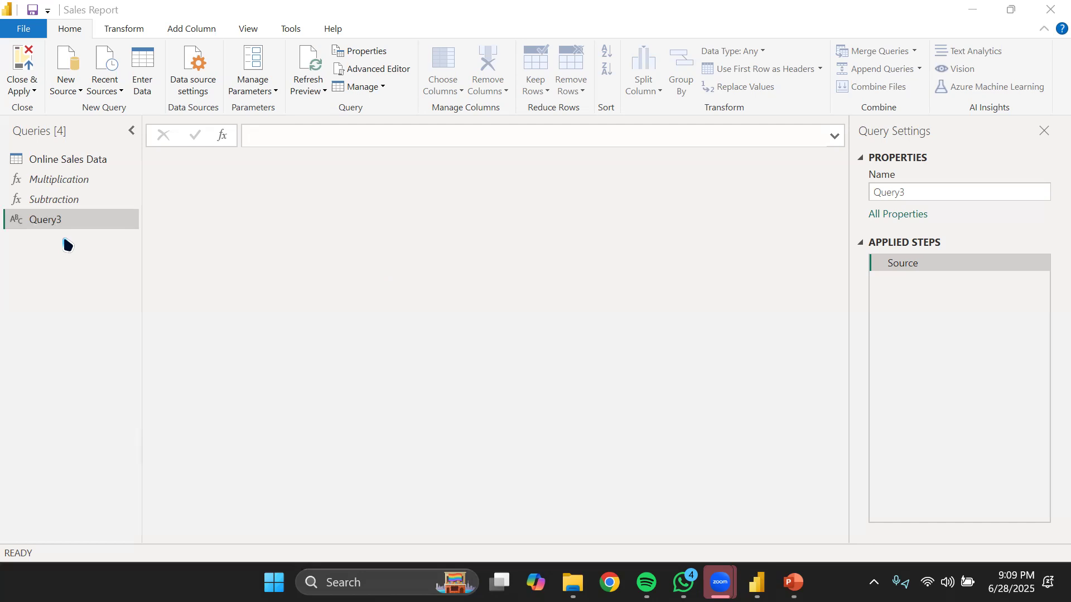
{"action": "left_click", "coordinate": [318, 137]}
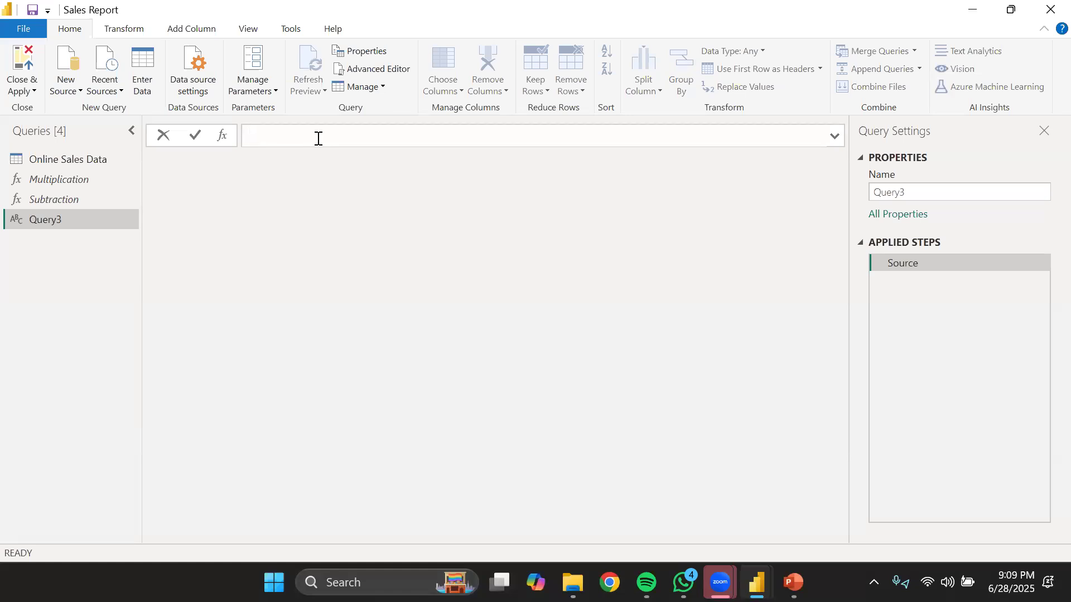
{"action": "type", "text": "= ("}
{"action": "type", "text": "p"}
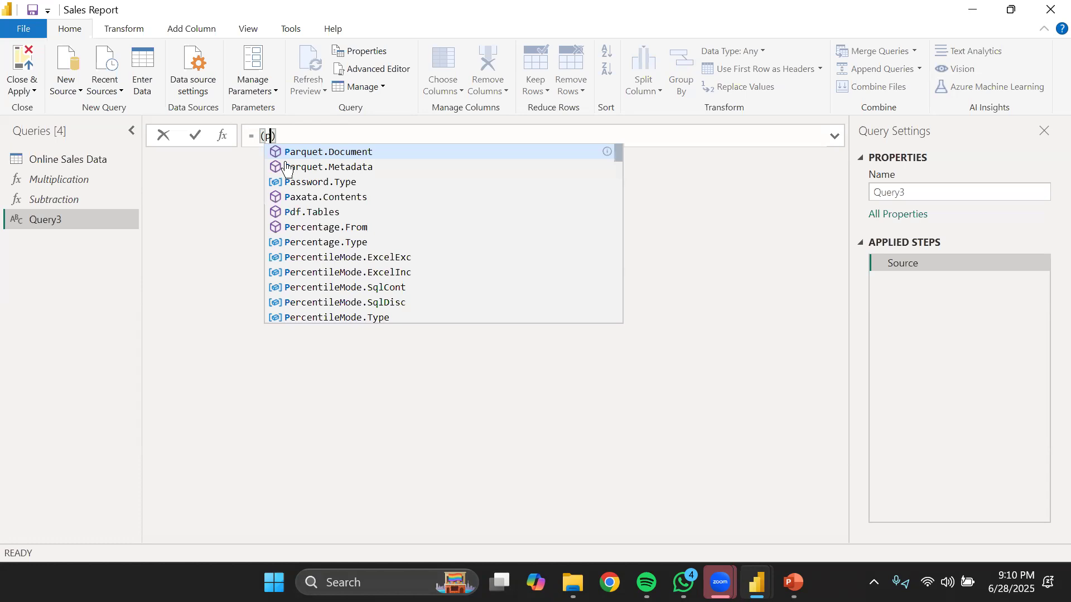
{"action": "type", "text": "as"}
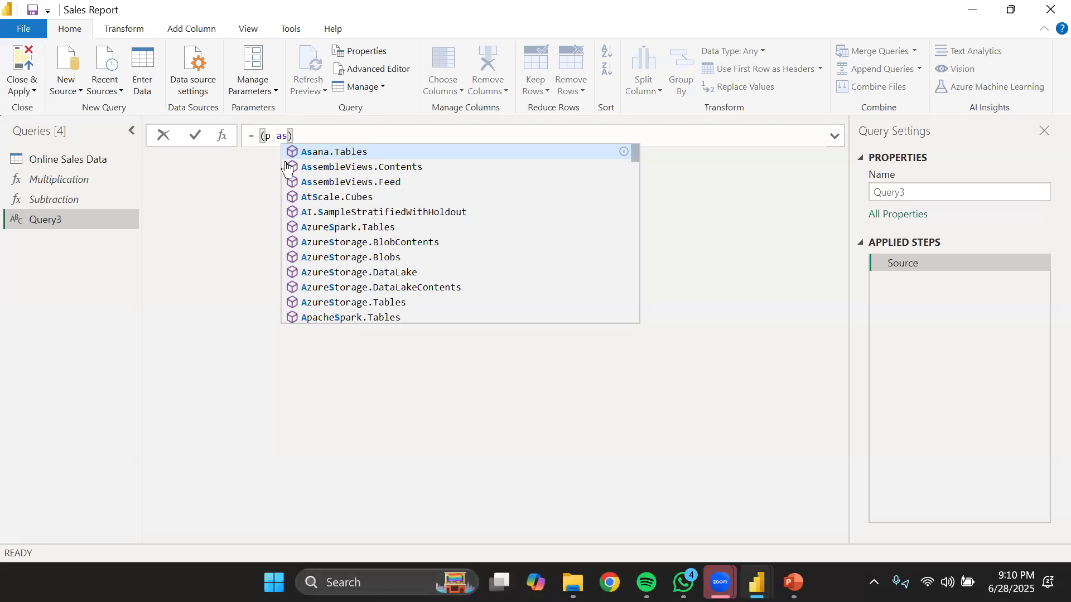
{"action": "left_click", "coordinate": [133, 3]}
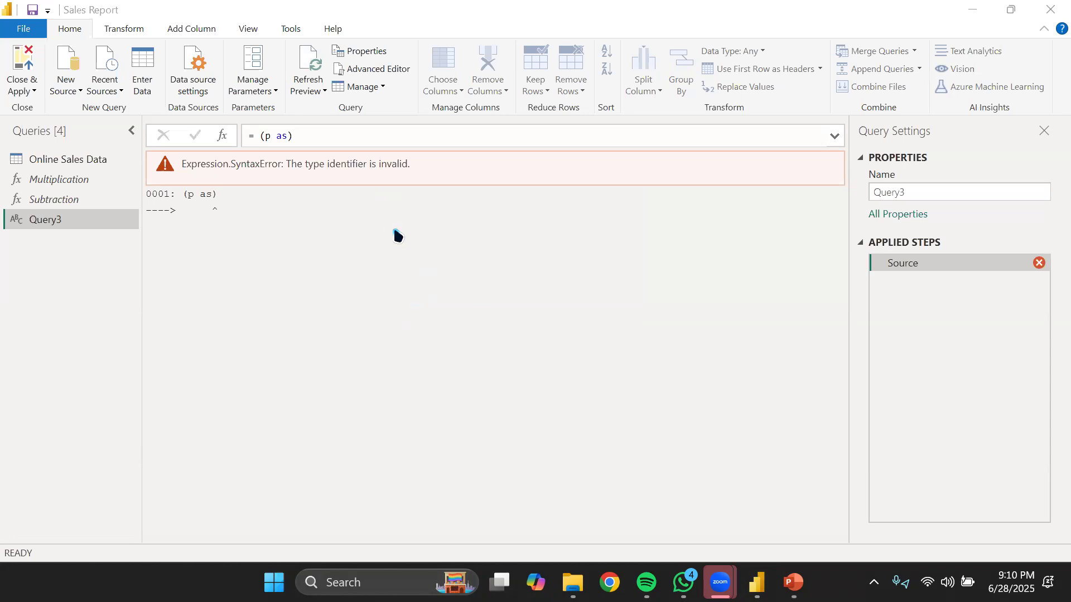
{"action": "left_click", "coordinate": [292, 136]}
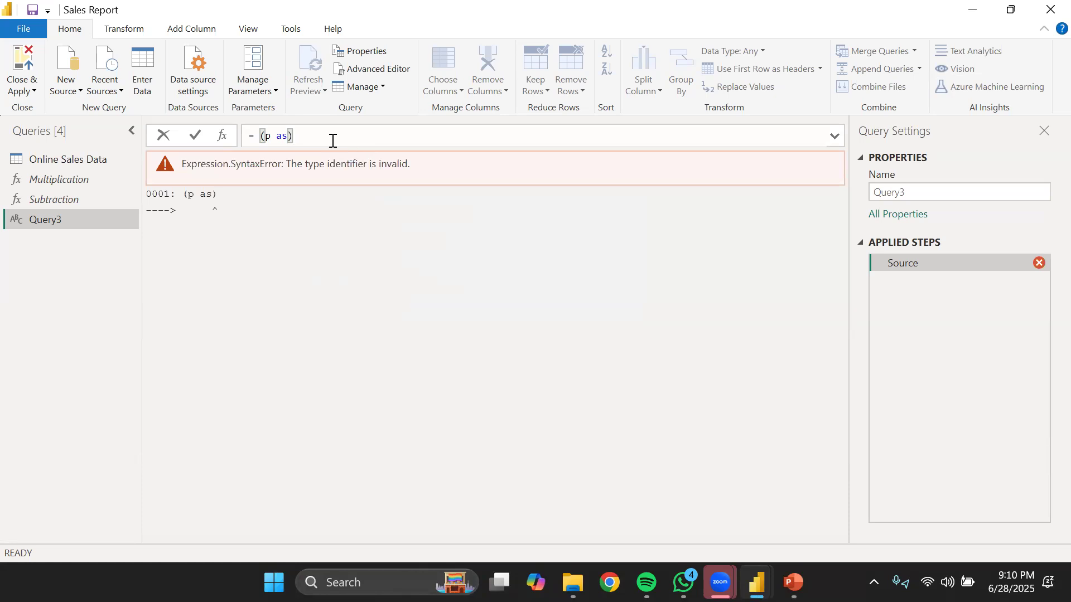
{"action": "key", "text": "Left"}
{"action": "type", "text": "letter"}
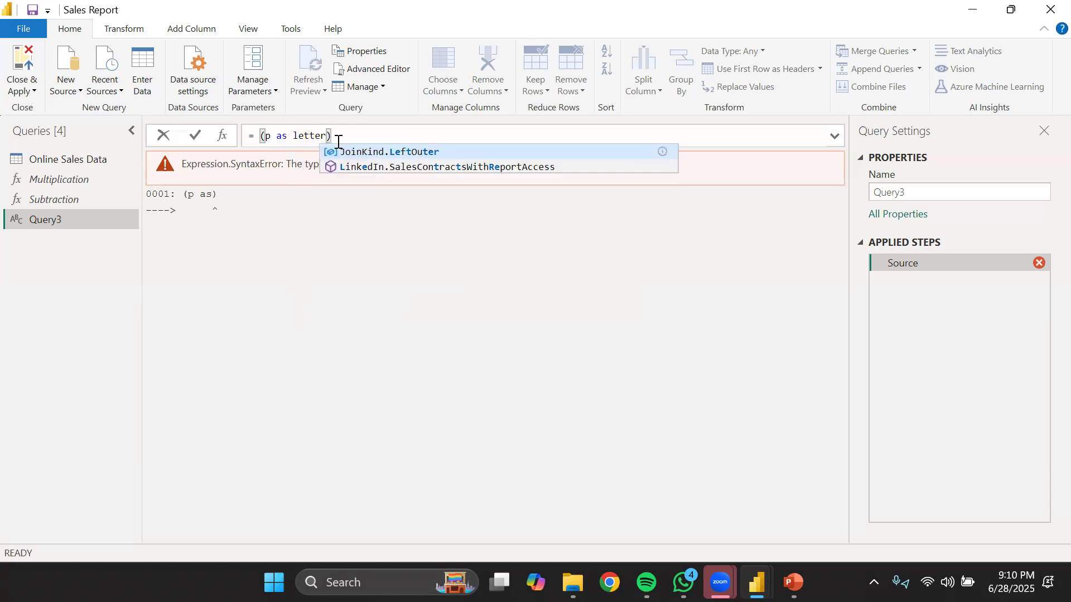
{"action": "key", "text": "BackSpace"}
{"action": "key", "text": "BackSpace"}
{"action": "key", "text": "BackSpace"}
{"action": "key", "text": "BackSpace"}
{"action": "key", "text": "BackSpace"}
{"action": "key", "text": "BackSpace"}
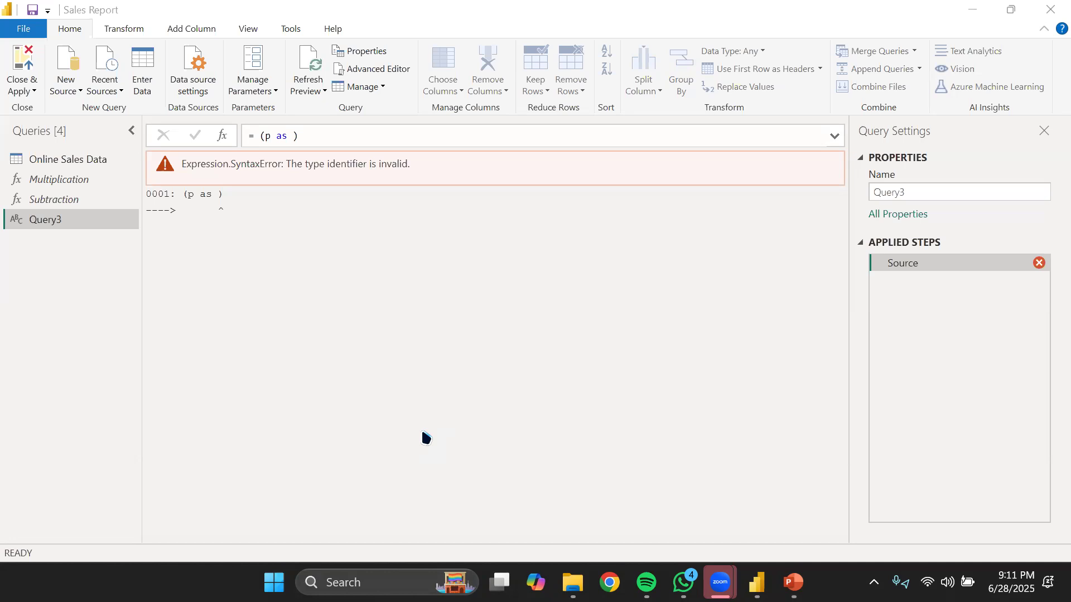
Set parameter p to type text and add a second parameter, o as text, in Query3's formula.
{"action": "double_click", "coordinate": [290, 139]}
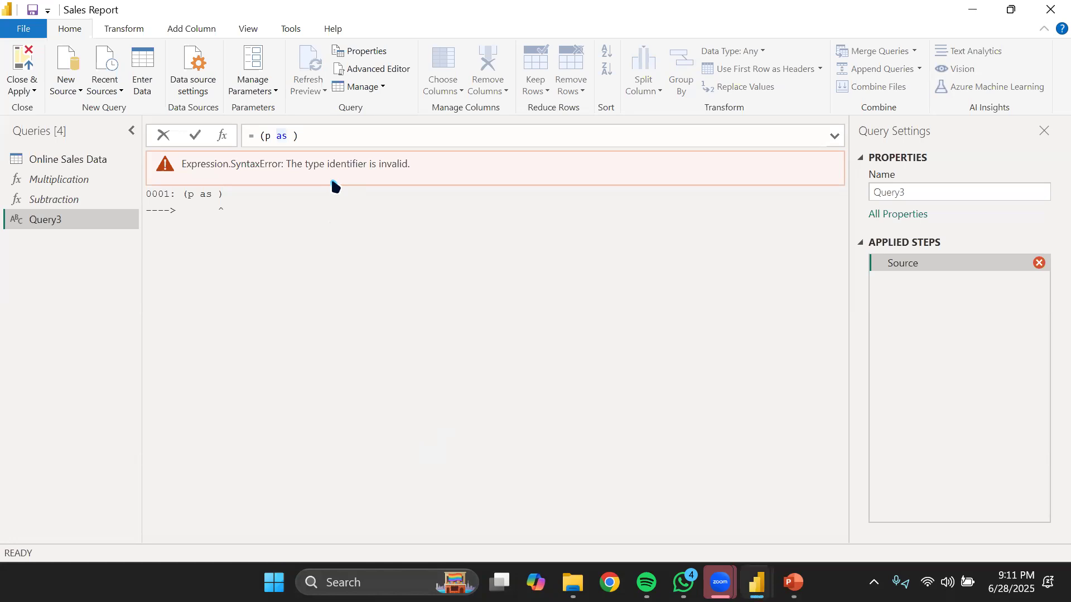
{"action": "left_click", "coordinate": [296, 136]}
{"action": "type", "text": "text"}
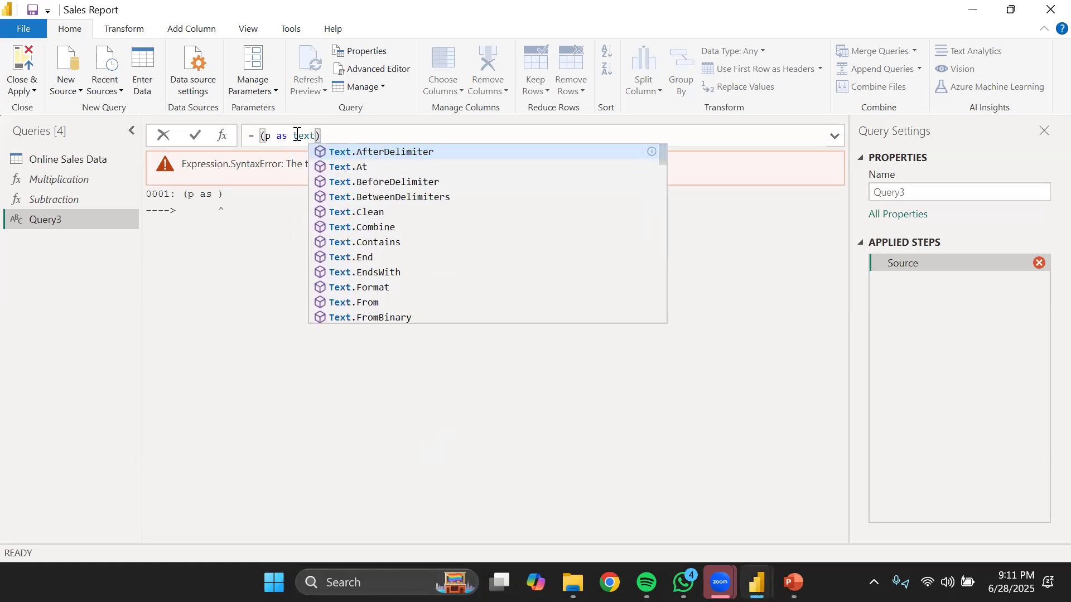
{"action": "type", "text": ", "}
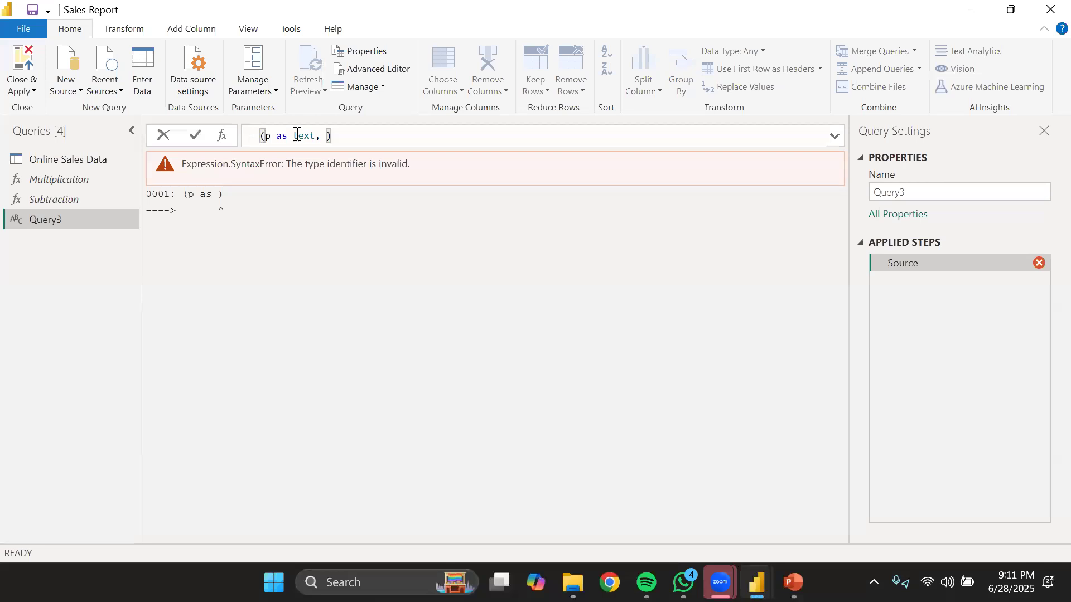
{"action": "type", "text": "o"}
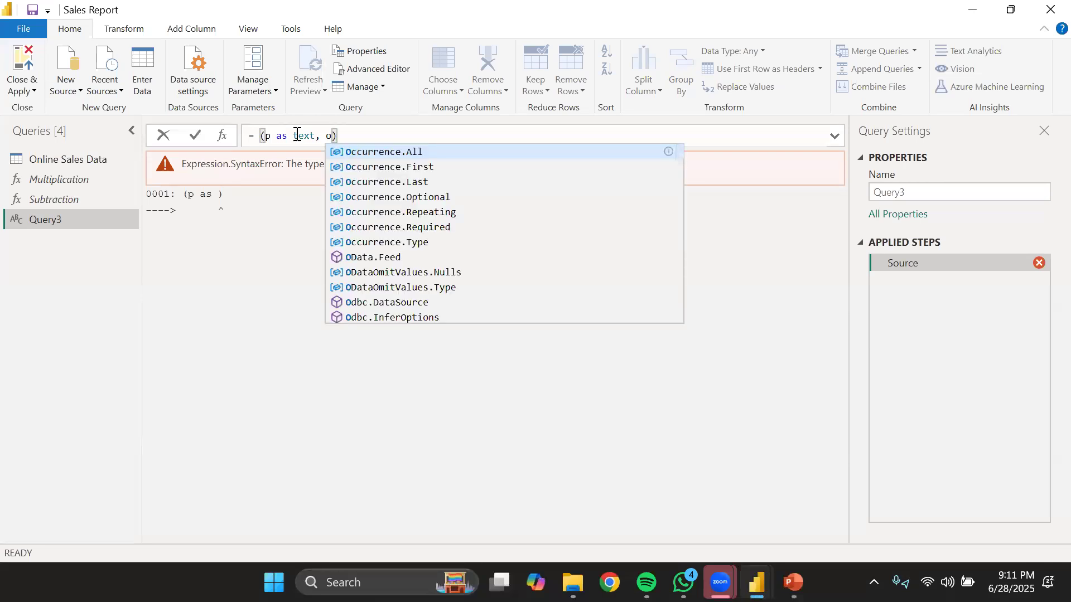
{"action": "type", "text": " as text"}
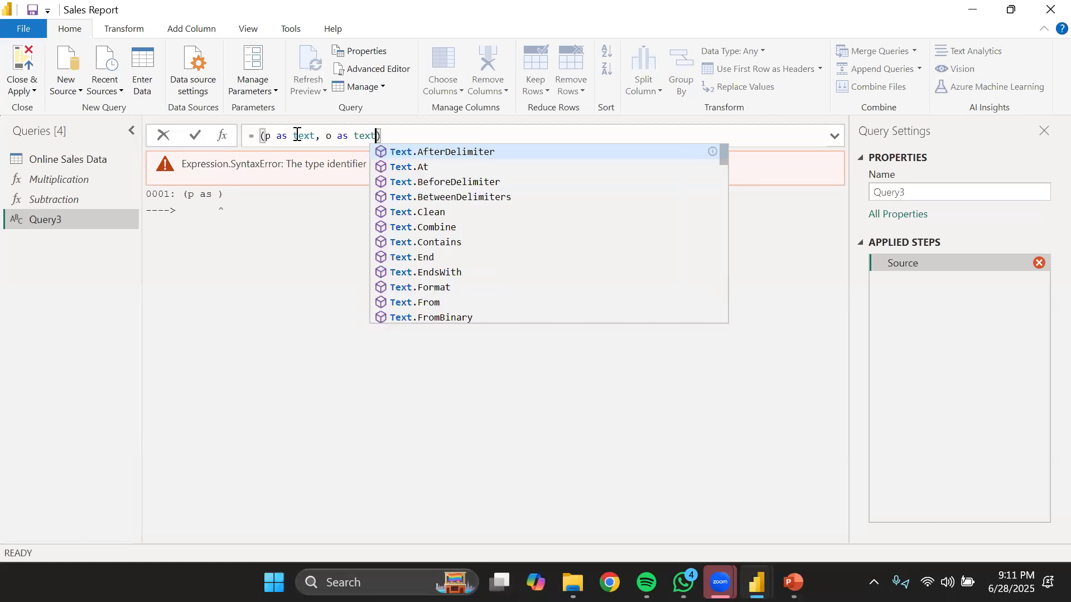
Append the => operator after the parameter list in Query3's formula.
{"action": "left_click", "coordinate": [415, 129]}
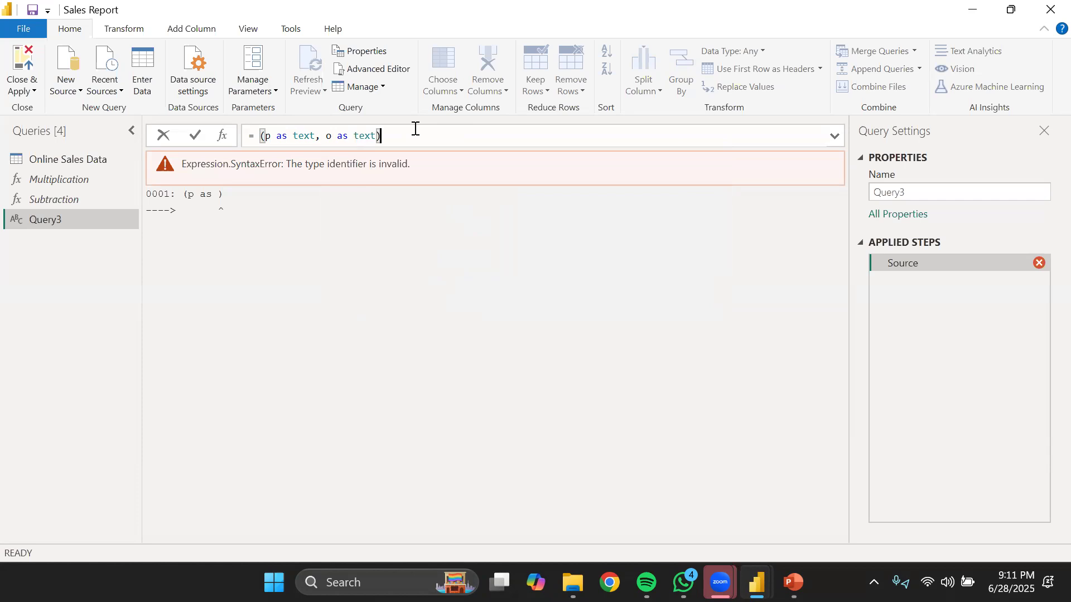
{"action": "type", "text": "=>"}
{"action": "left_click", "coordinate": [355, 82]}
{"action": "left_click", "coordinate": [461, 137]}
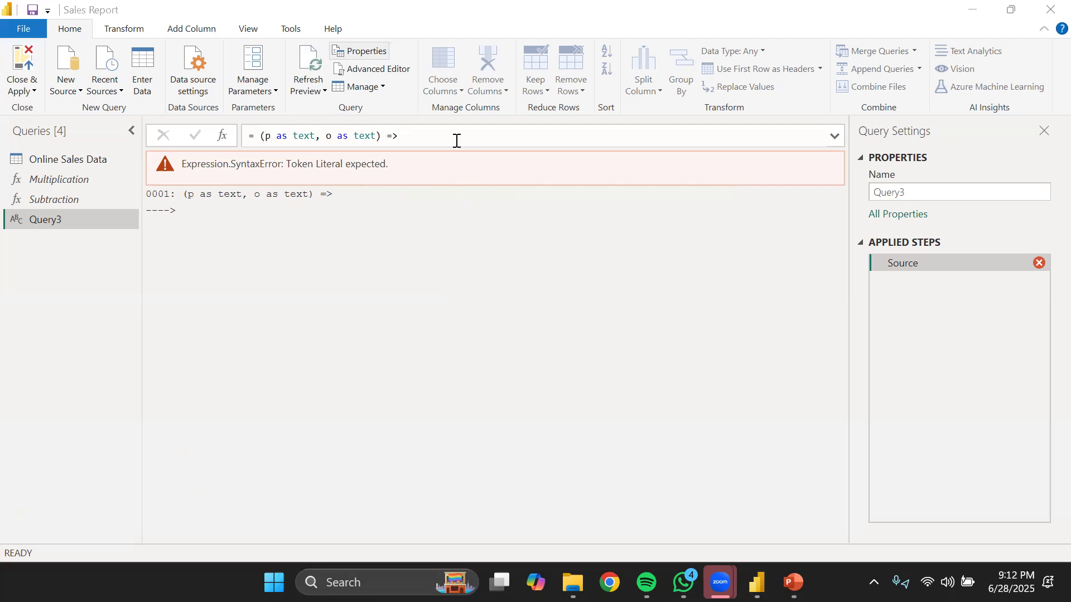
{"action": "left_click", "coordinate": [434, 137]}
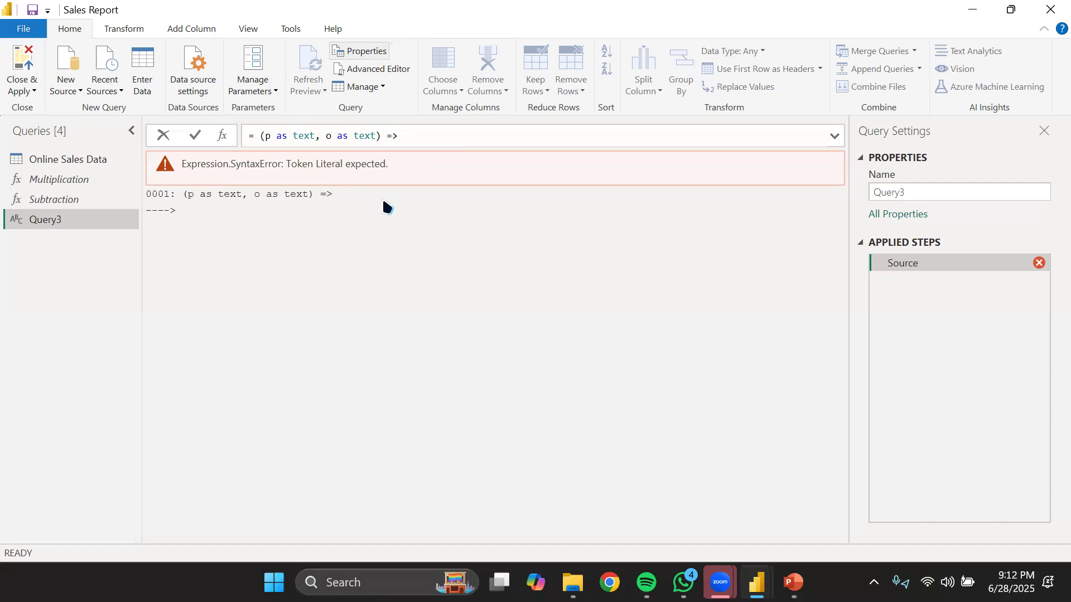
{"action": "left_click", "coordinate": [338, 225]}
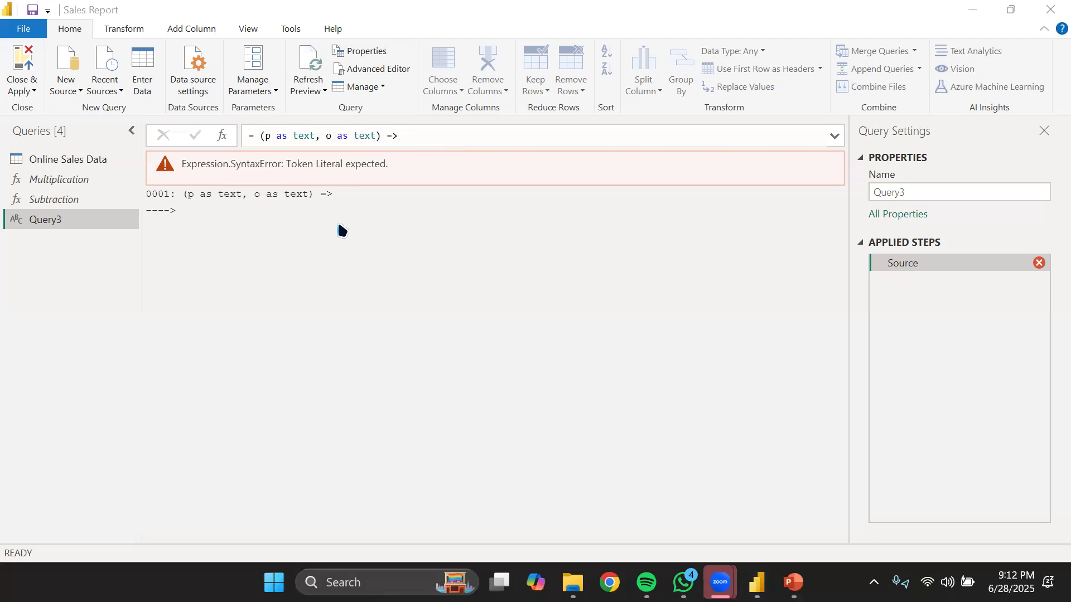
{"action": "left_click", "coordinate": [423, 132]}
{"action": "type", "text": "co"}
{"action": "key", "text": "BackSpace"}
{"action": "key", "text": "BackSpace"}
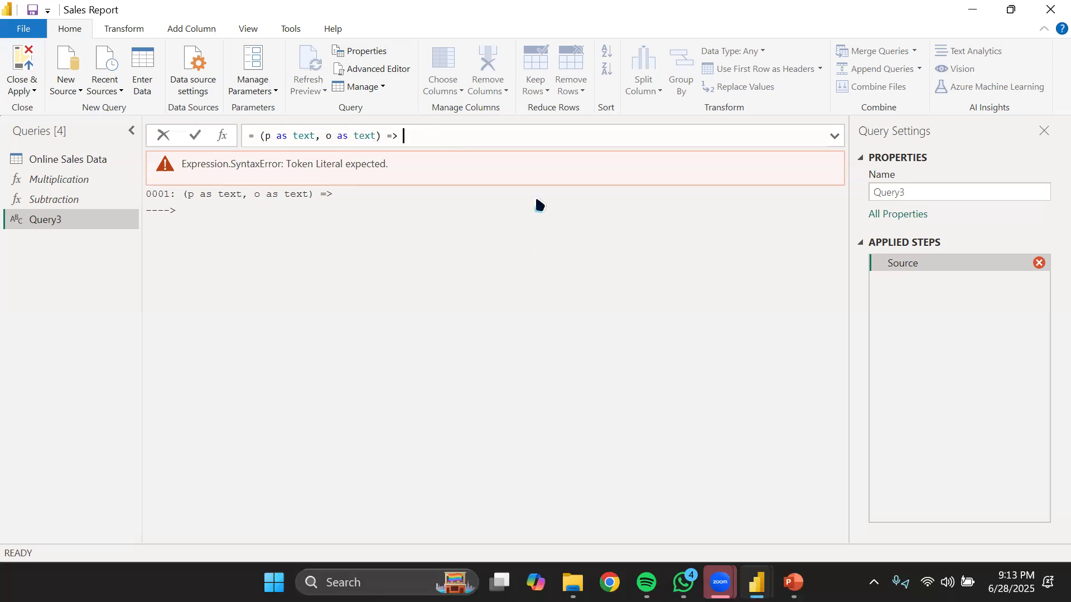
Complete Query3's formula with the body p & " " & o to join both texts with a space, and commit it.
{"action": "left_click", "coordinate": [609, 161]}
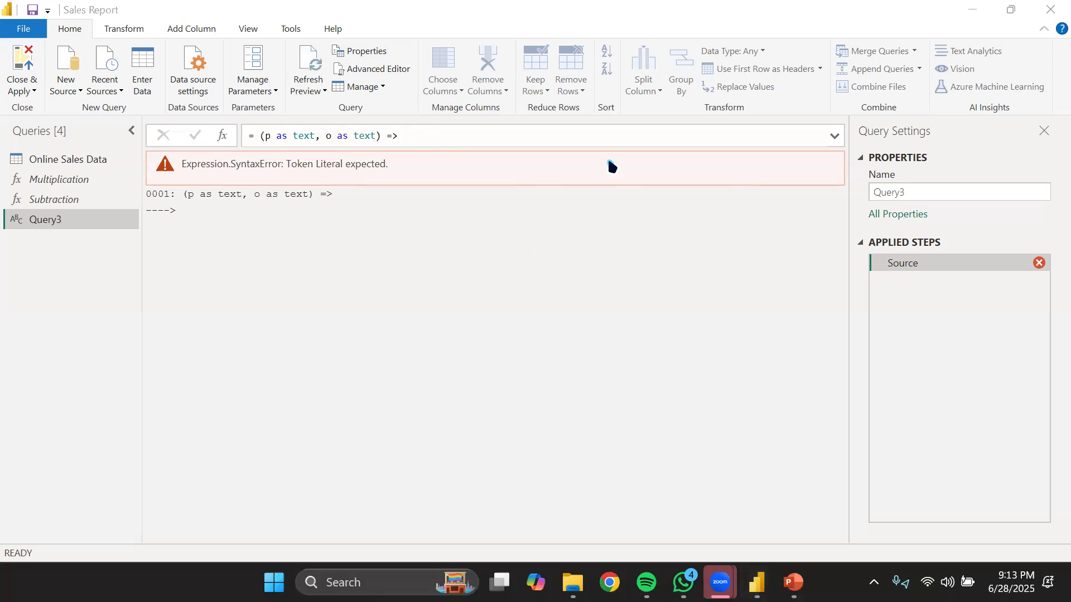
{"action": "left_click", "coordinate": [471, 138]}
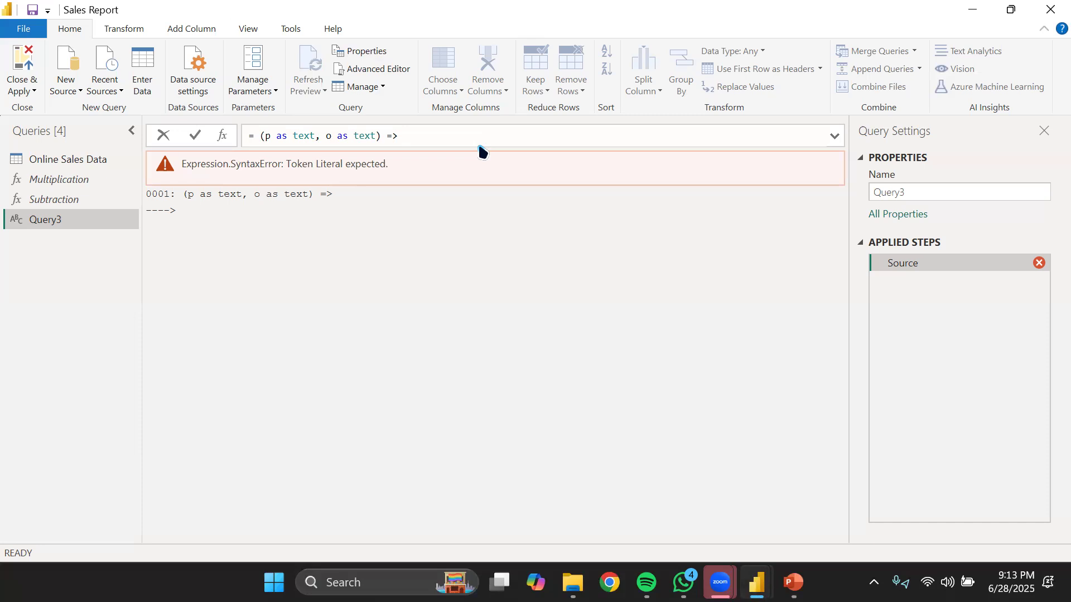
{"action": "type", "text": "p & \" \" & o"}
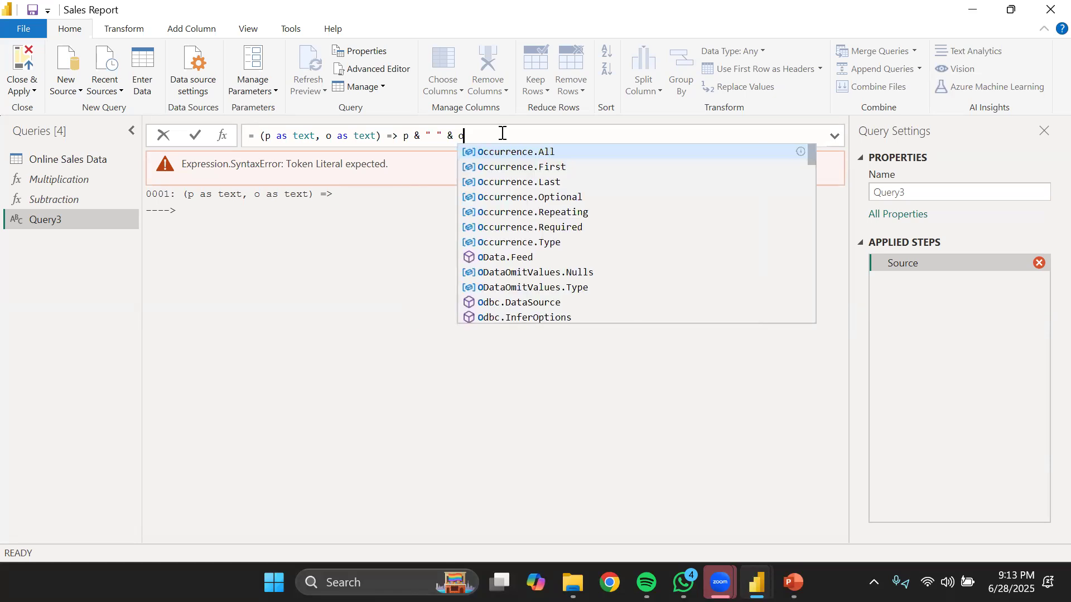
{"action": "left_click", "coordinate": [387, 216]}
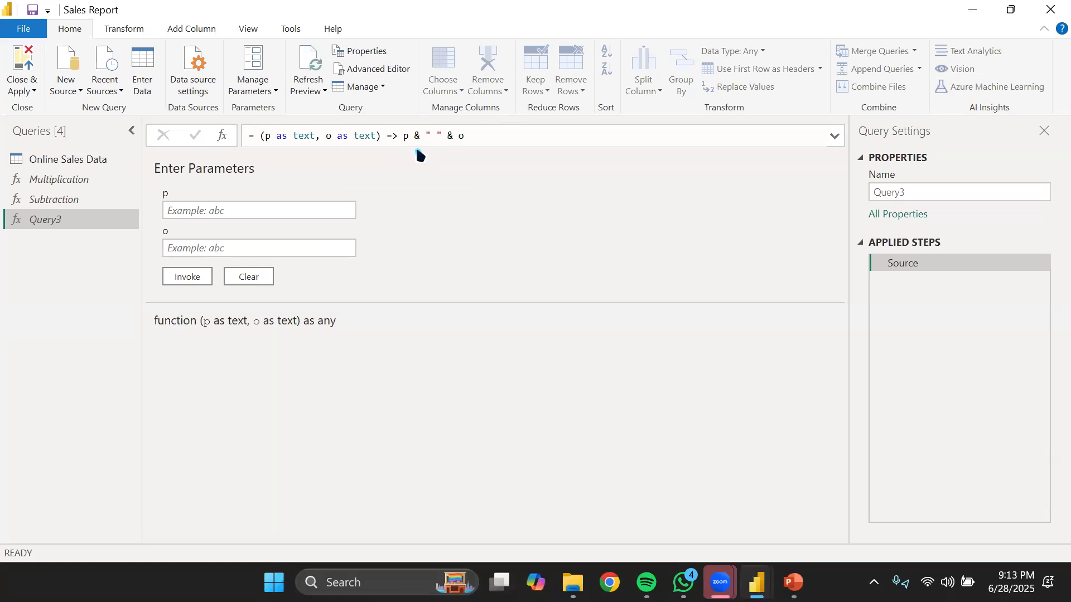
{"action": "left_click", "coordinate": [438, 137]}
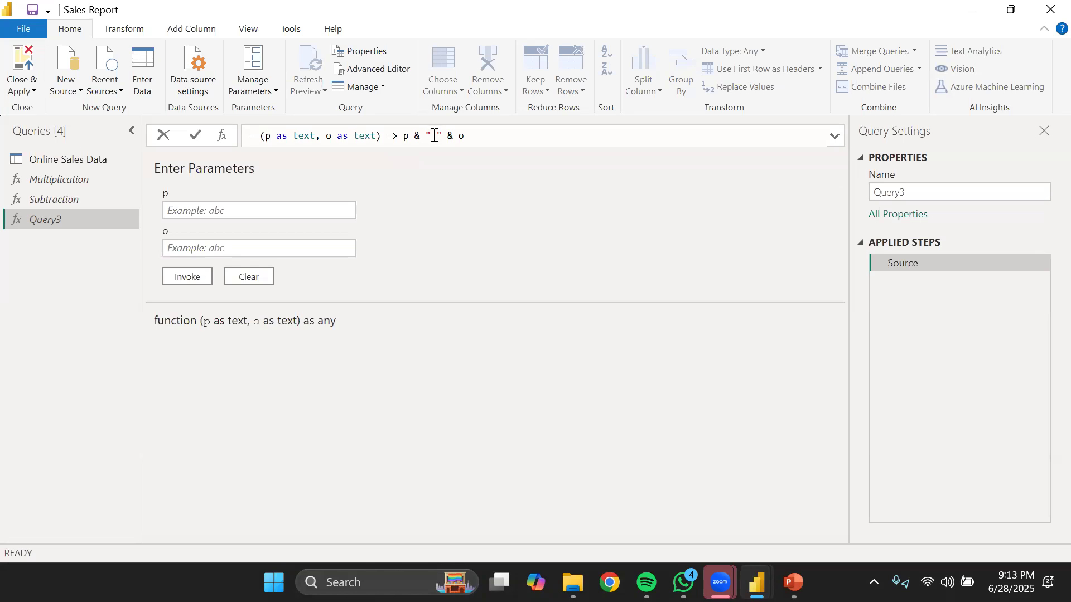
{"action": "left_click", "coordinate": [427, 139]}
{"action": "left_click", "coordinate": [433, 138]}
Invoke Query3 with "My name is" as p and a person's first name as o.
{"action": "left_click", "coordinate": [253, 207]}
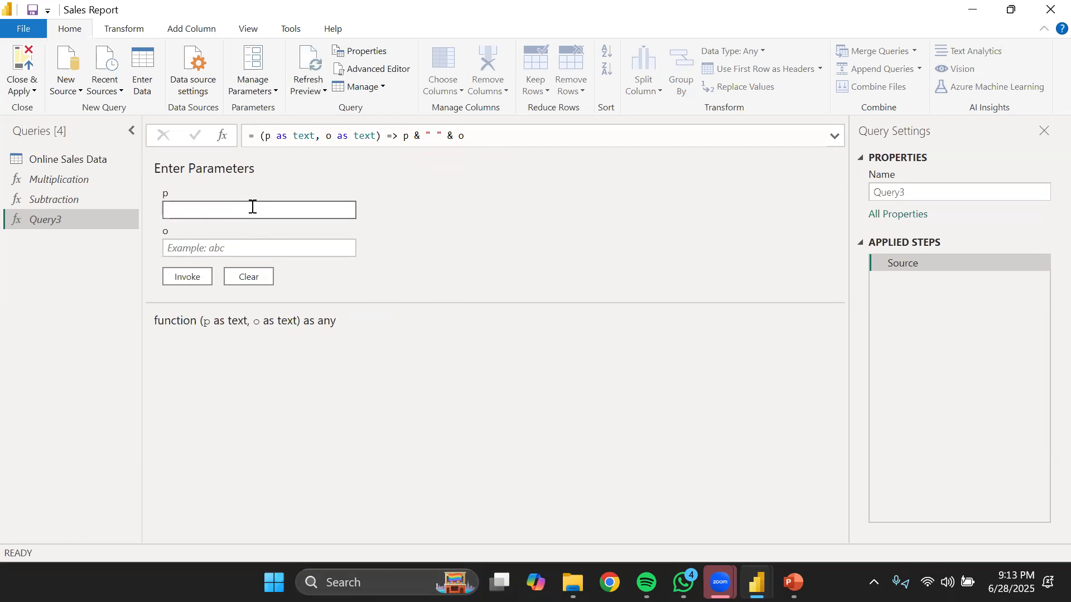
{"action": "type", "text": "My name is"}
{"action": "left_click", "coordinate": [231, 247]}
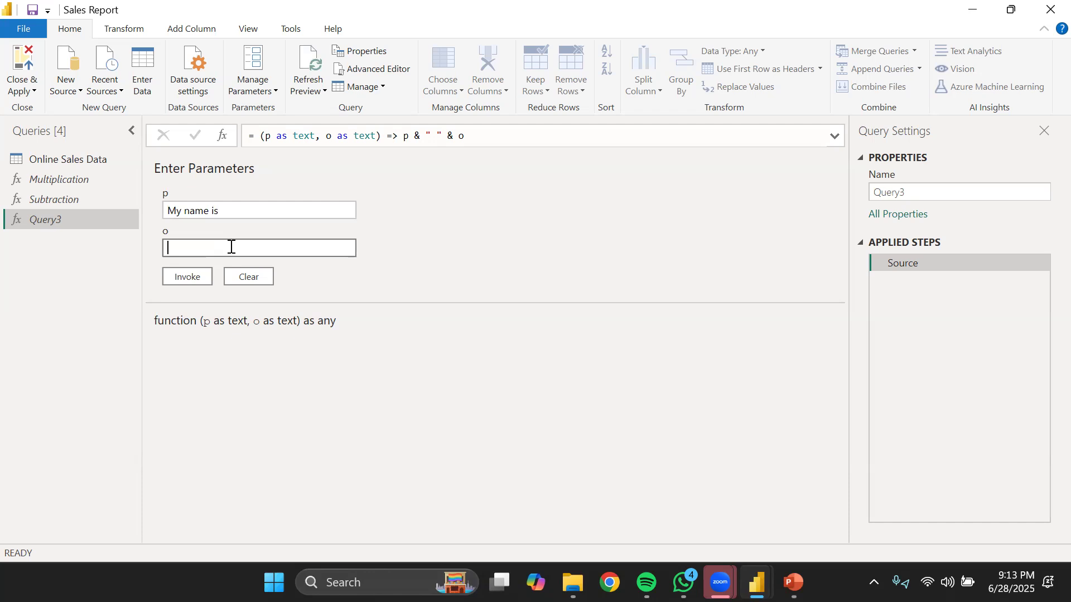
{"action": "type", "text": "Jo"}
{"action": "key", "text": "BackSpace"}
{"action": "type", "text": "os"}
{"action": "type", "text": "h"}
{"action": "left_click", "coordinate": [199, 279]}
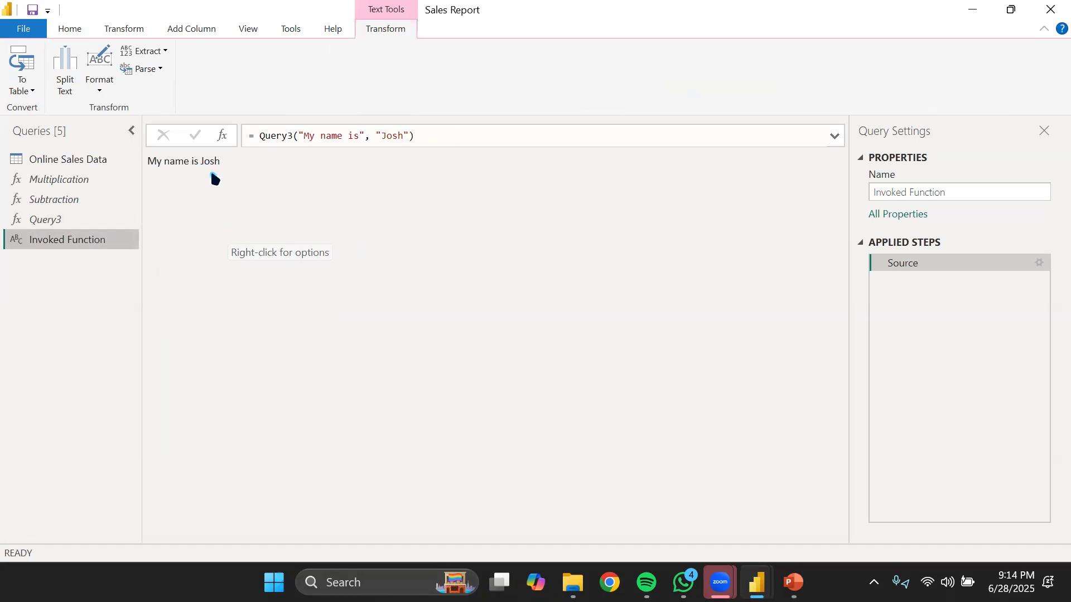
{"action": "left_click", "coordinate": [331, 133]}
{"action": "left_click", "coordinate": [393, 137]}
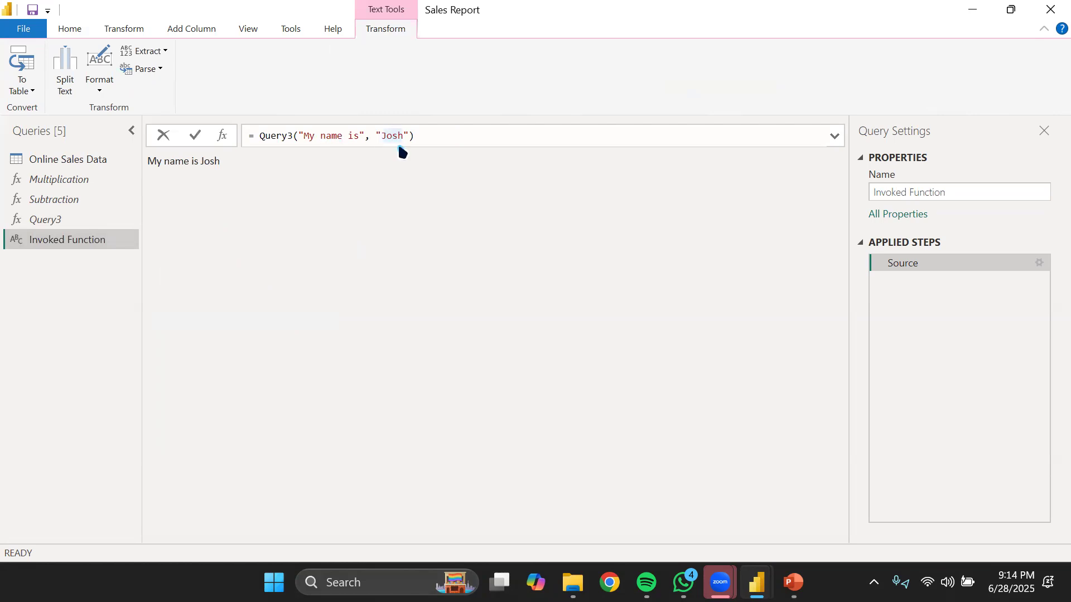
{"action": "left_click", "coordinate": [372, 137]}
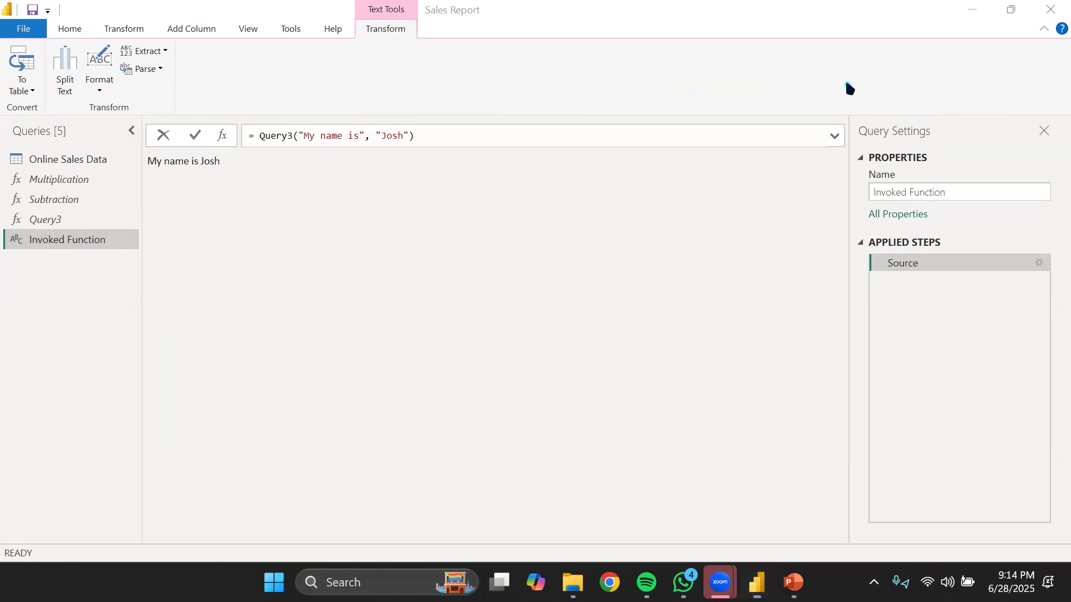
Delete the Invoked Function query.
{"action": "right_click", "coordinate": [69, 244]}
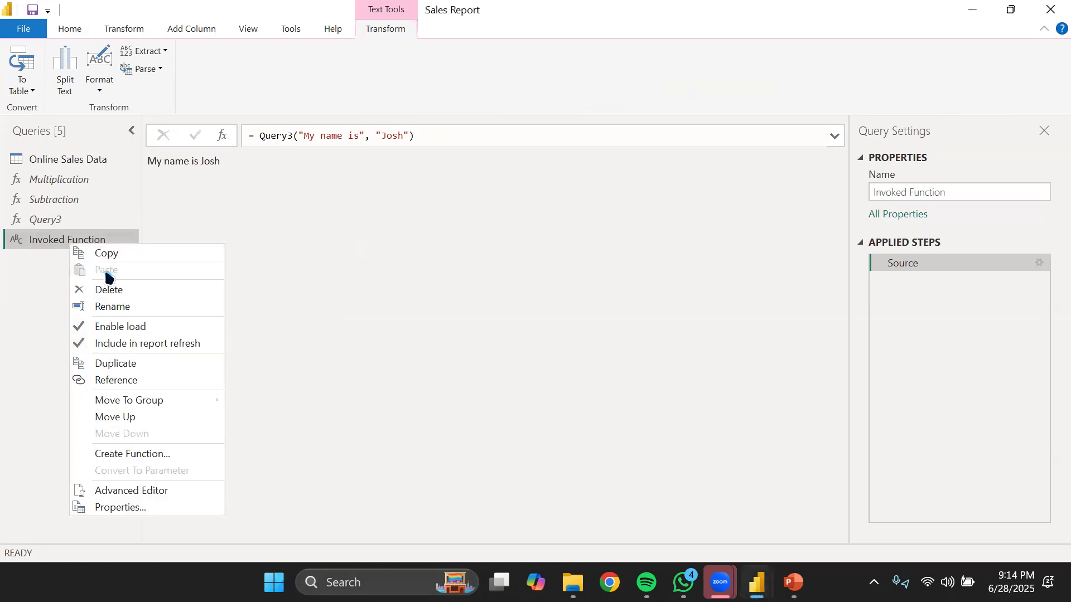
{"action": "left_click", "coordinate": [133, 295]}
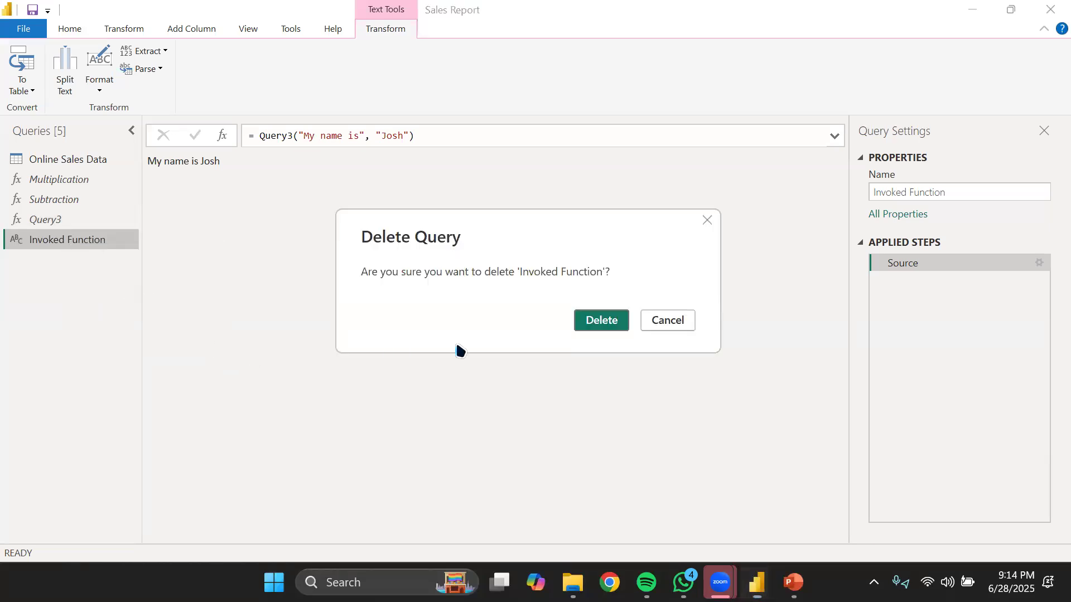
{"action": "left_click", "coordinate": [600, 325]}
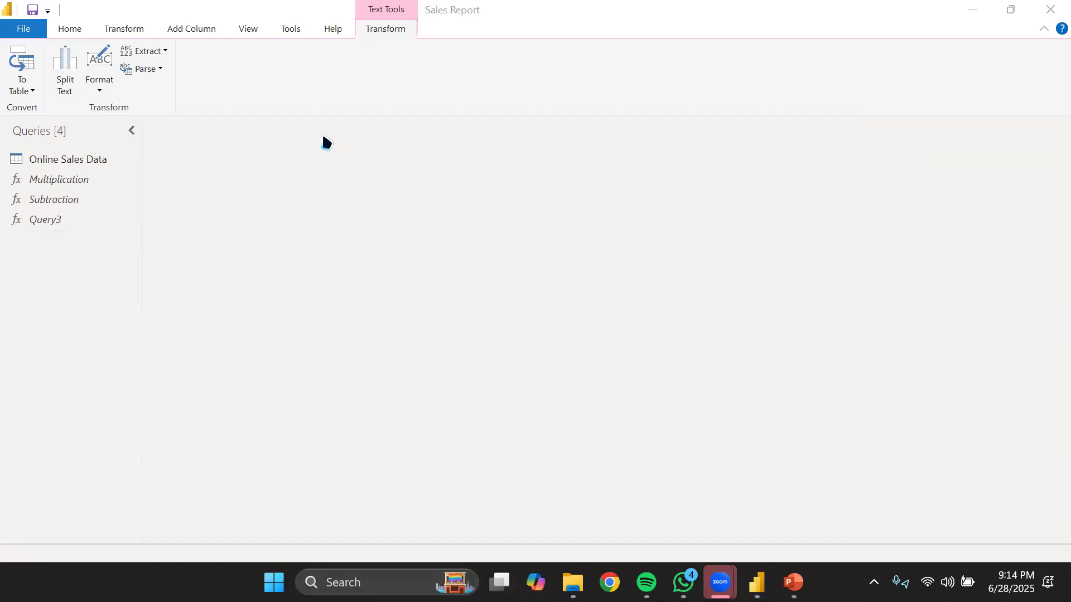
Rename Query3 as Text Add.
{"action": "left_click", "coordinate": [31, 220]}
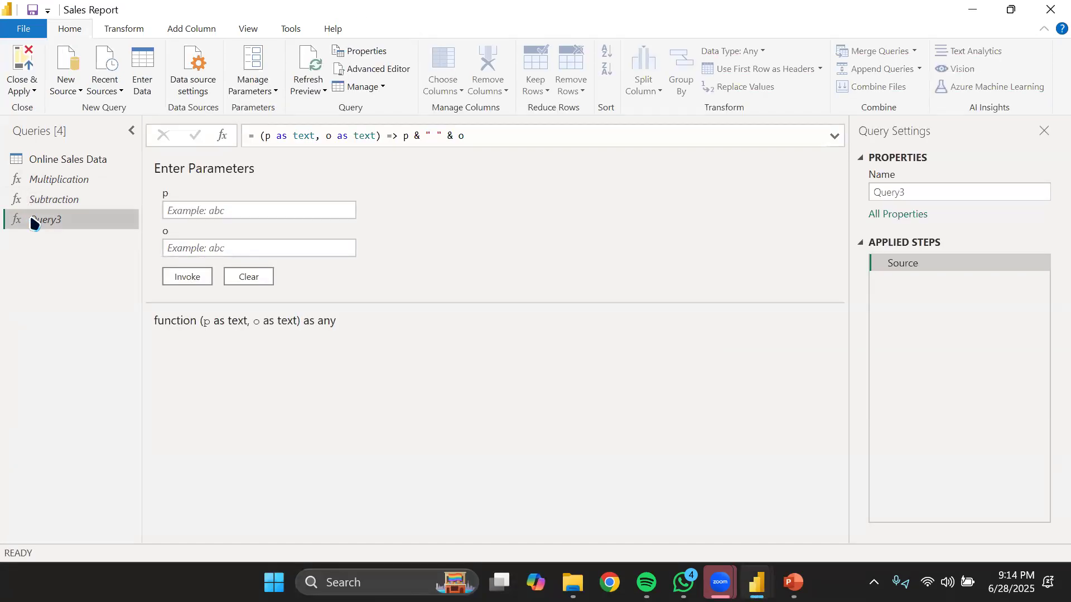
{"action": "left_click", "coordinate": [312, 84]}
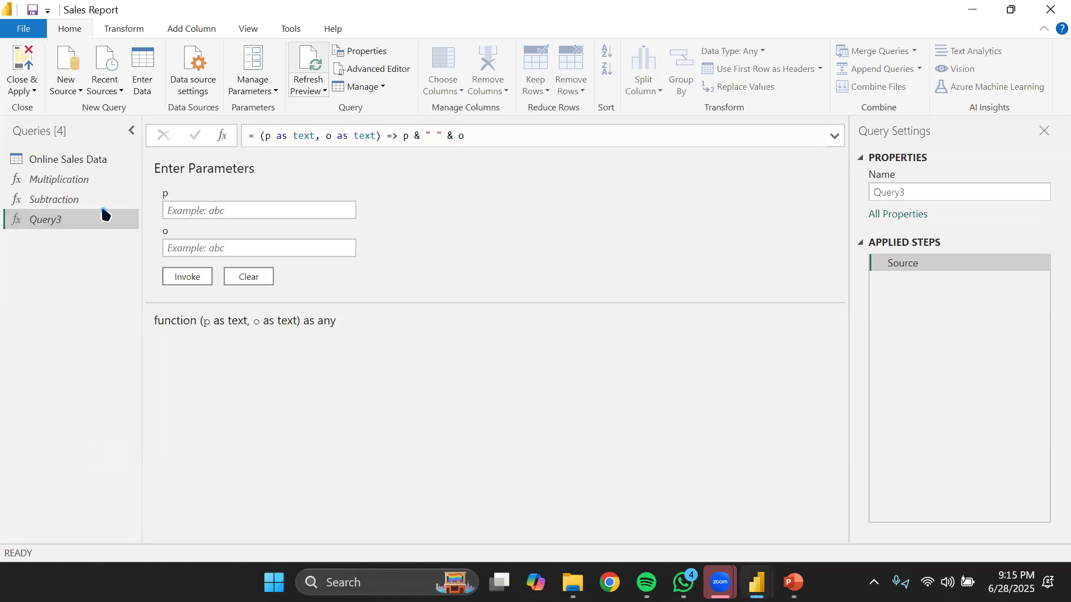
{"action": "right_click", "coordinate": [75, 221]}
{"action": "double_click", "coordinate": [48, 223]}
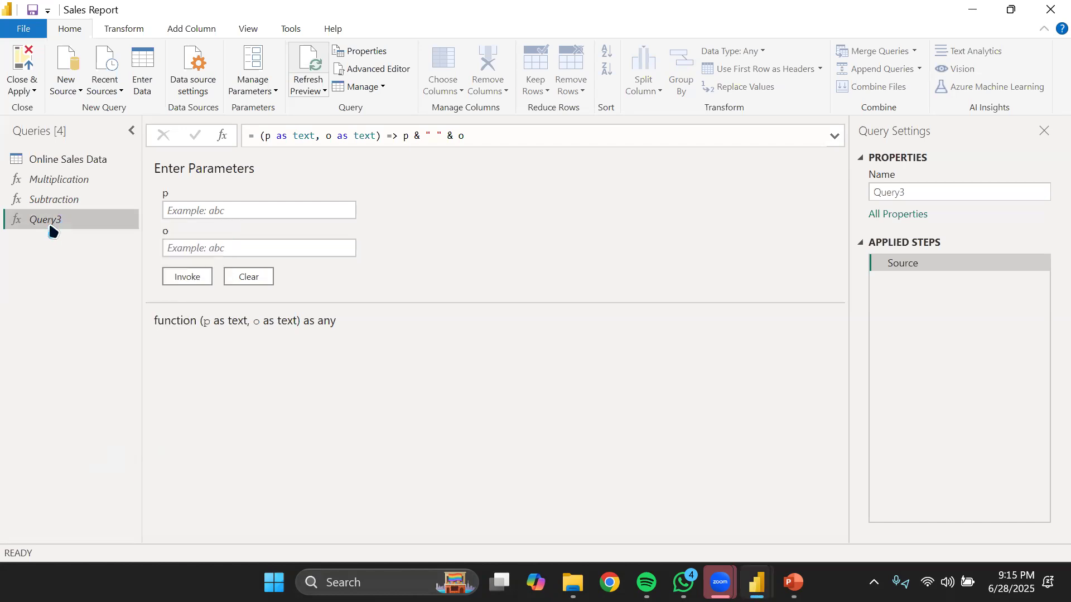
{"action": "type", "text": "T"}
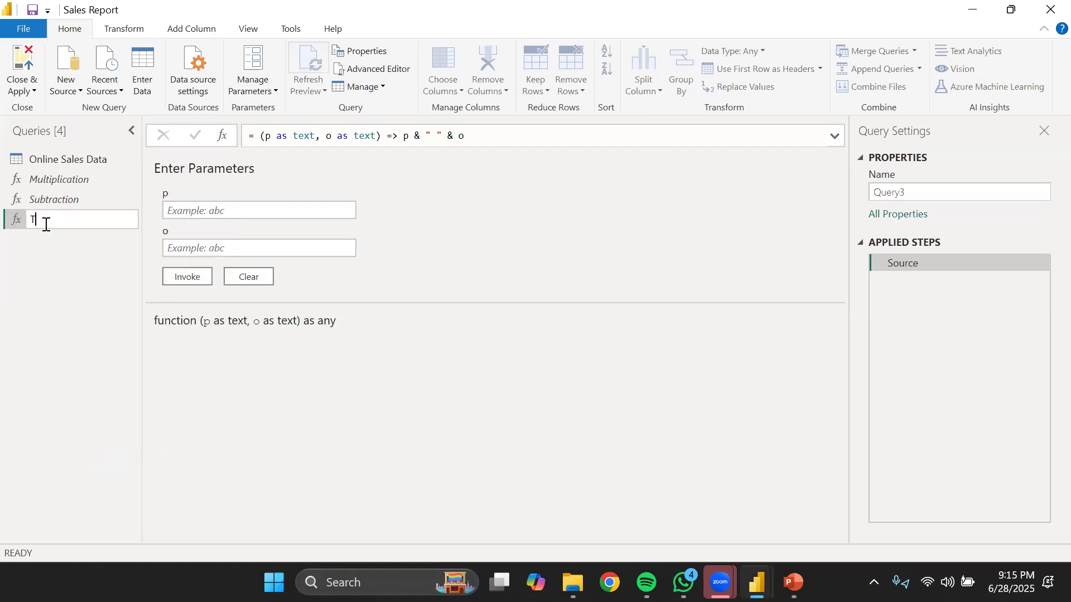
{"action": "type", "text": "ext Add"}
{"action": "key", "text": "Return"}
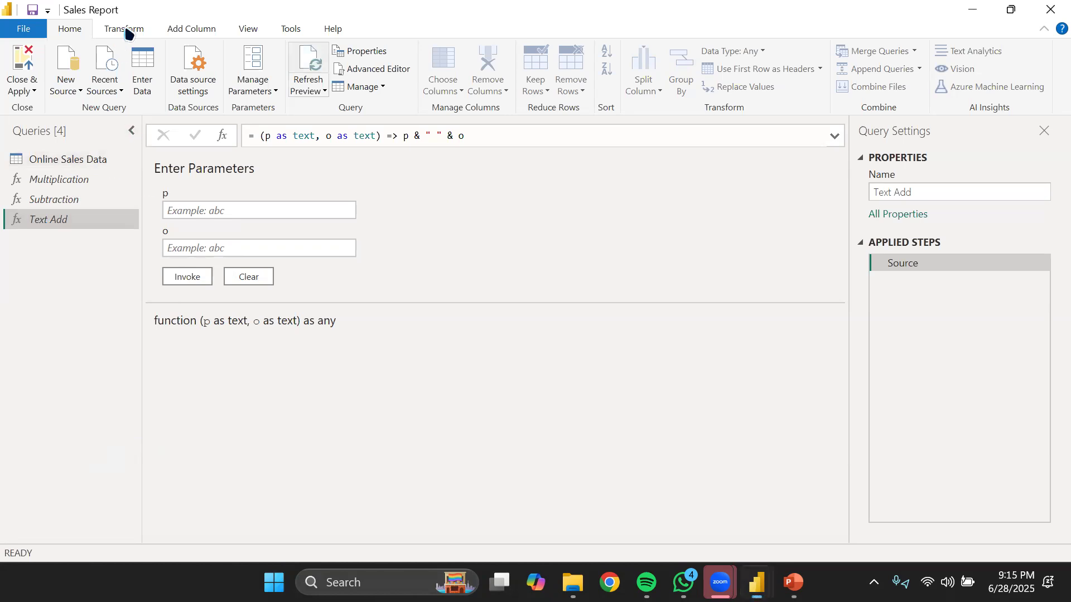
Remove the Total Revenue column from the Online Sales Data query.
{"action": "left_click", "coordinate": [66, 162]}
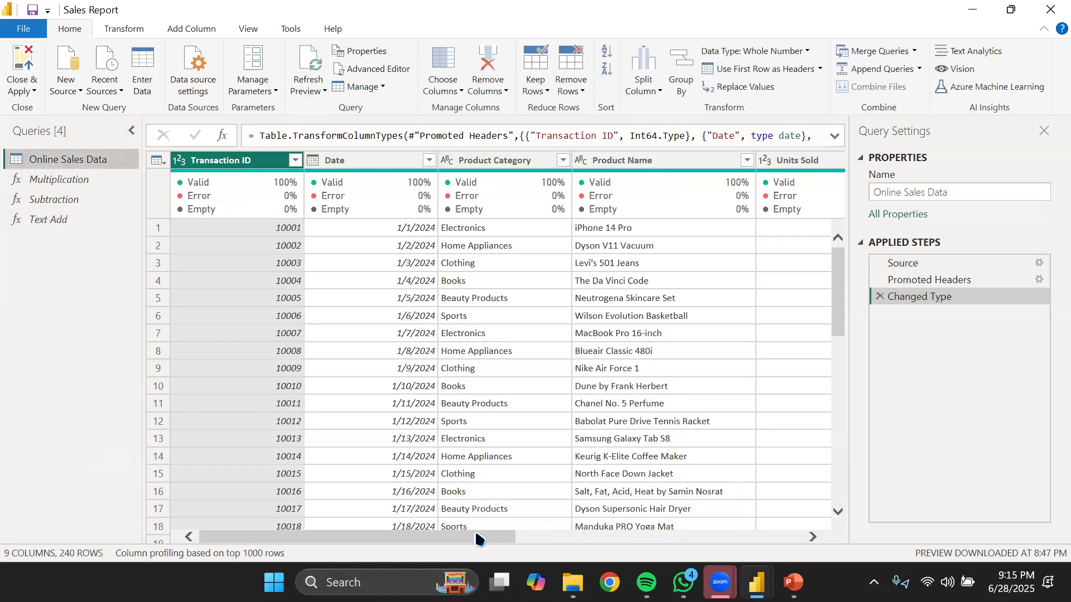
{"action": "left_click_drag", "start_coordinate": [477, 540], "coordinate": [712, 549]}
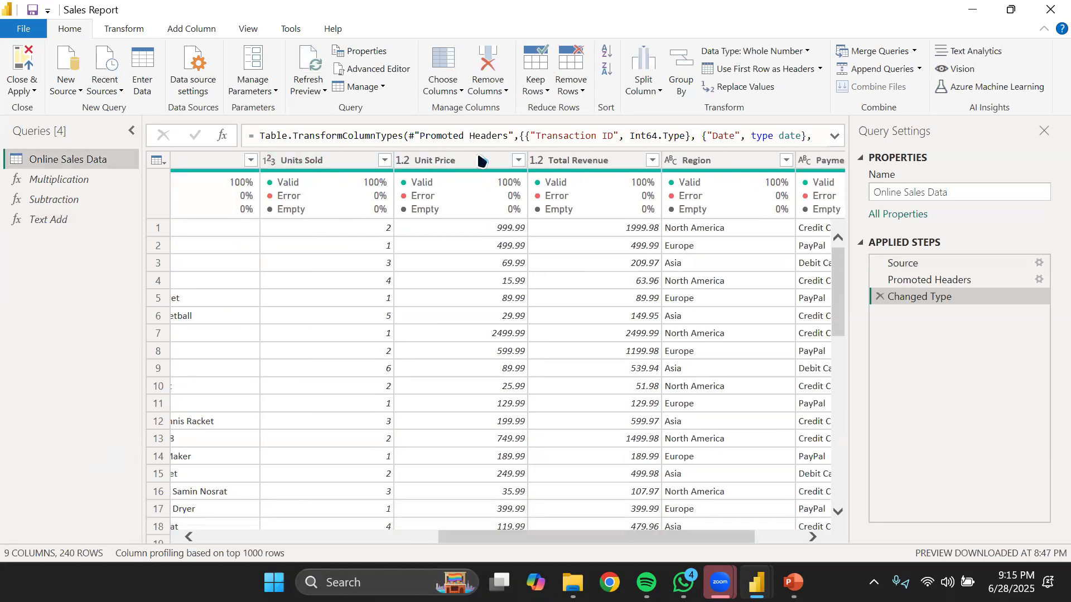
{"action": "left_click", "coordinate": [564, 162]}
{"action": "key", "text": "Delete"}
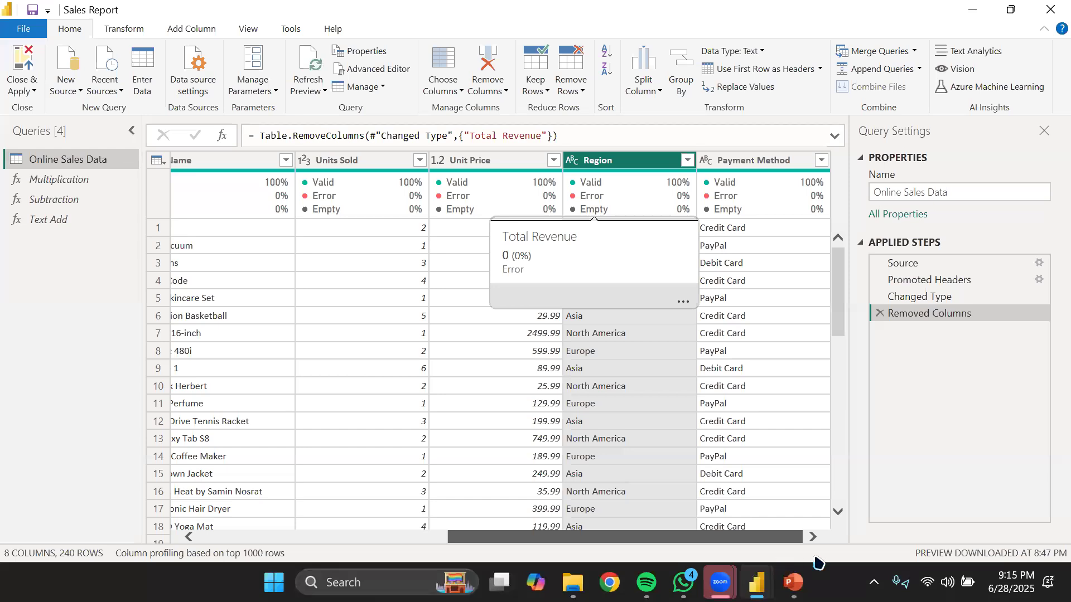
Change the data type of the Unit Price column to Fixed decimal number.
{"action": "left_click_drag", "start_coordinate": [663, 537], "coordinate": [415, 532]}
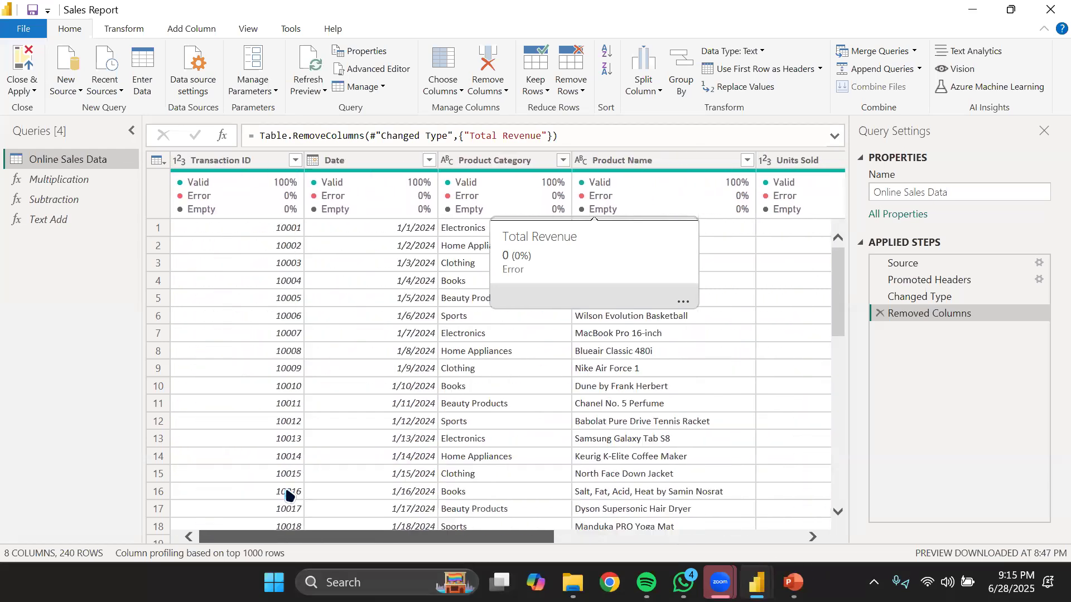
{"action": "left_click", "coordinate": [785, 534]}
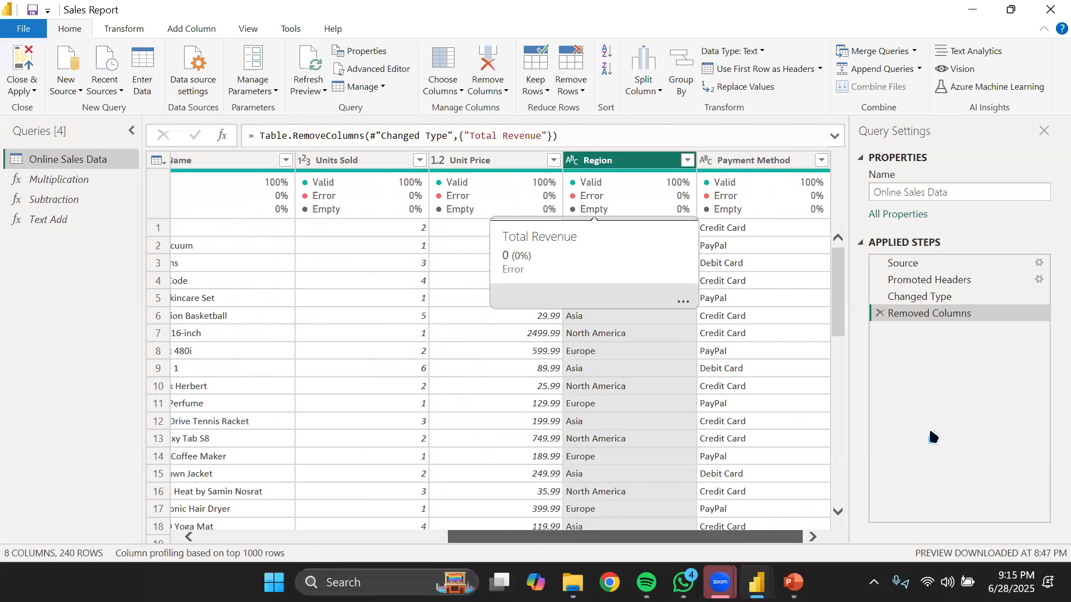
{"action": "left_click", "coordinate": [481, 159]}
{"action": "left_click", "coordinate": [357, 160]}
{"action": "left_click", "coordinate": [475, 161]}
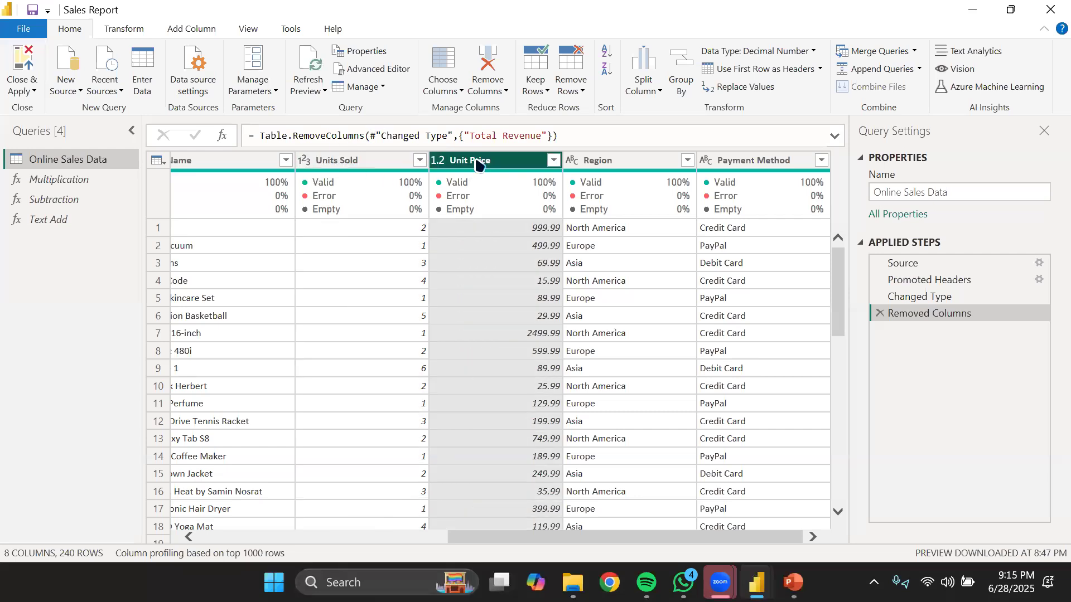
{"action": "left_click", "coordinate": [440, 161]}
{"action": "left_click", "coordinate": [483, 196]}
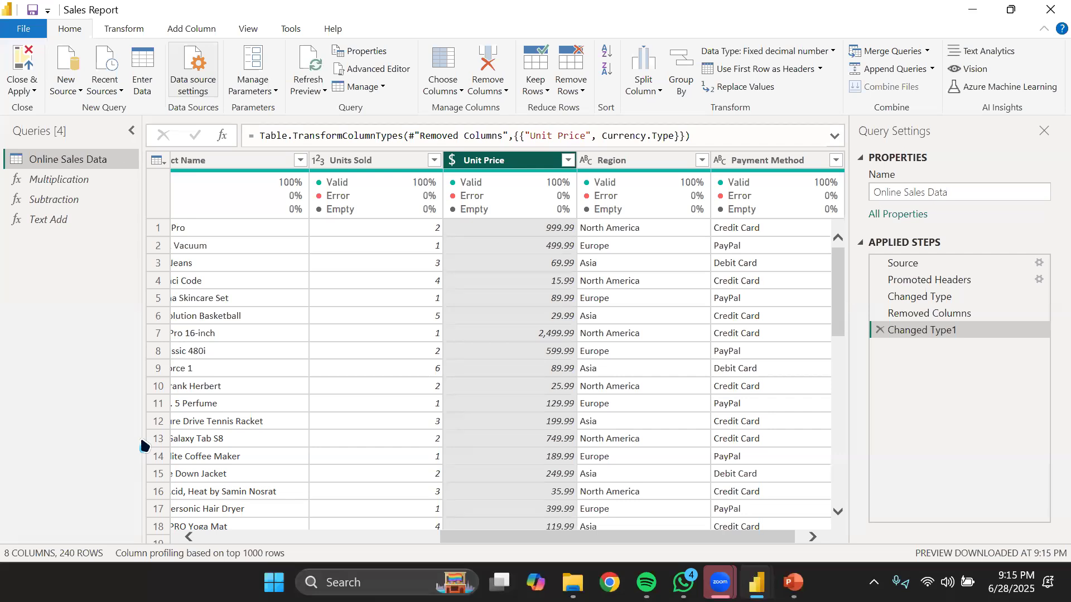
Start invoking a custom function on Online Sales Data with Revenue as the new column name and Multiplication as the function query.
{"action": "left_click", "coordinate": [192, 29]}
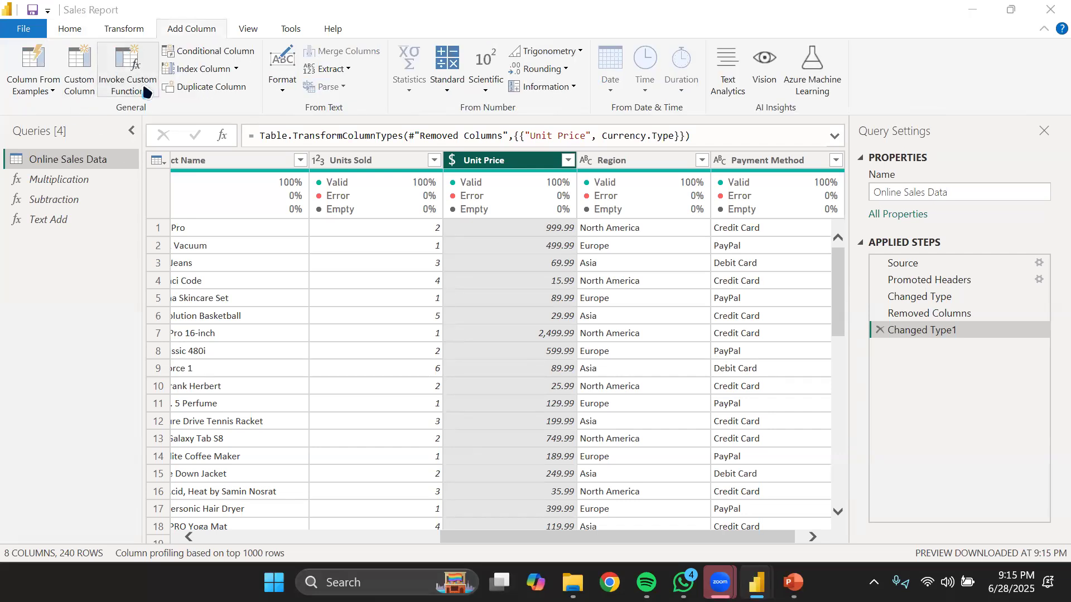
{"action": "left_click", "coordinate": [147, 91]}
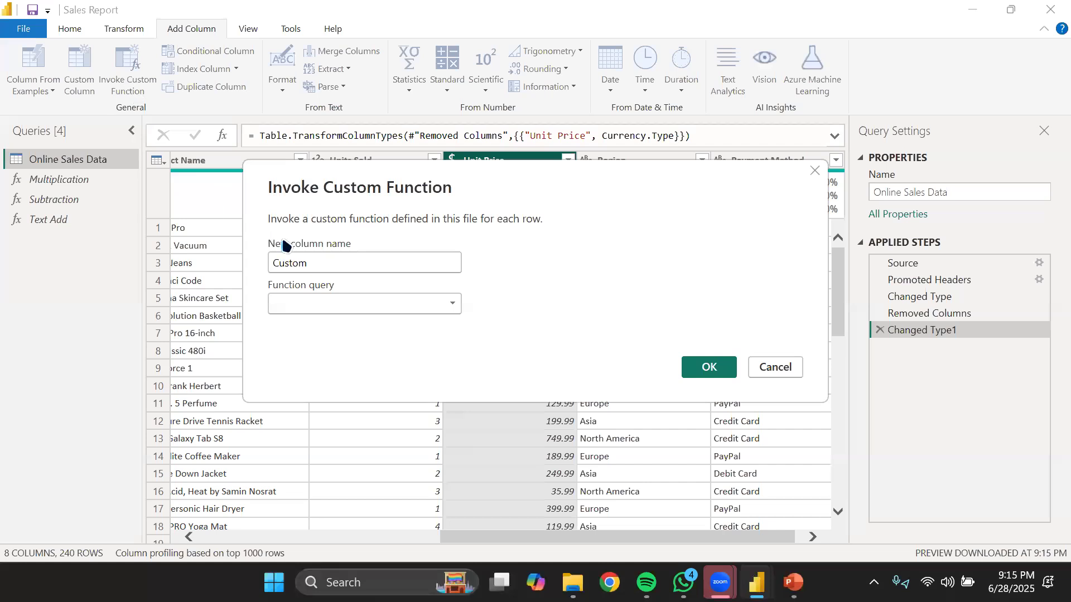
{"action": "double_click", "coordinate": [312, 253]}
{"action": "type", "text": "T"}
{"action": "key", "text": "BackSpace"}
{"action": "key", "text": "BackSpace"}
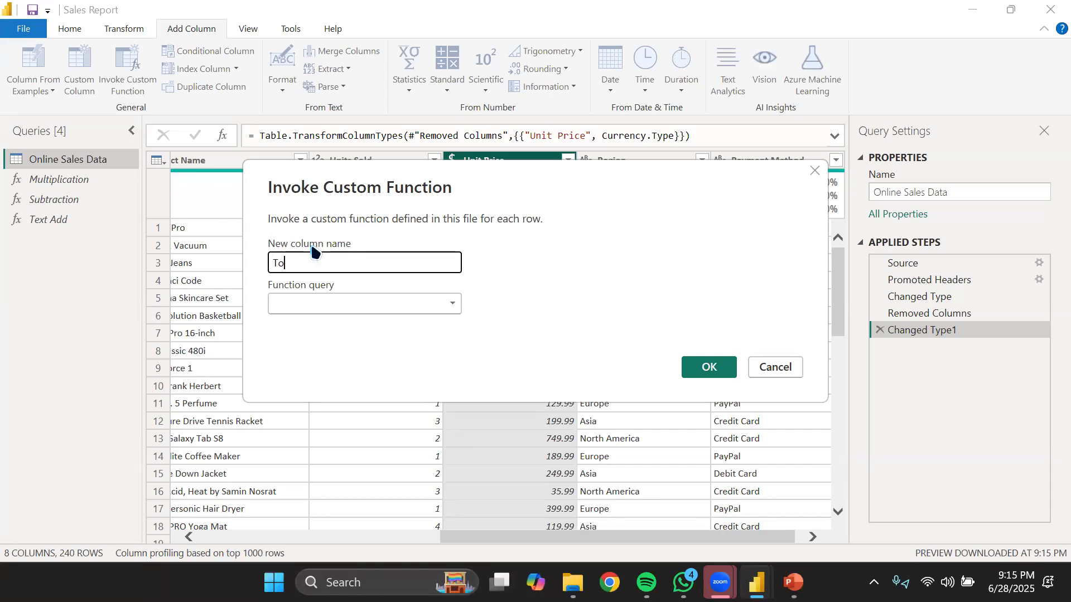
{"action": "type", "text": "Revenue"}
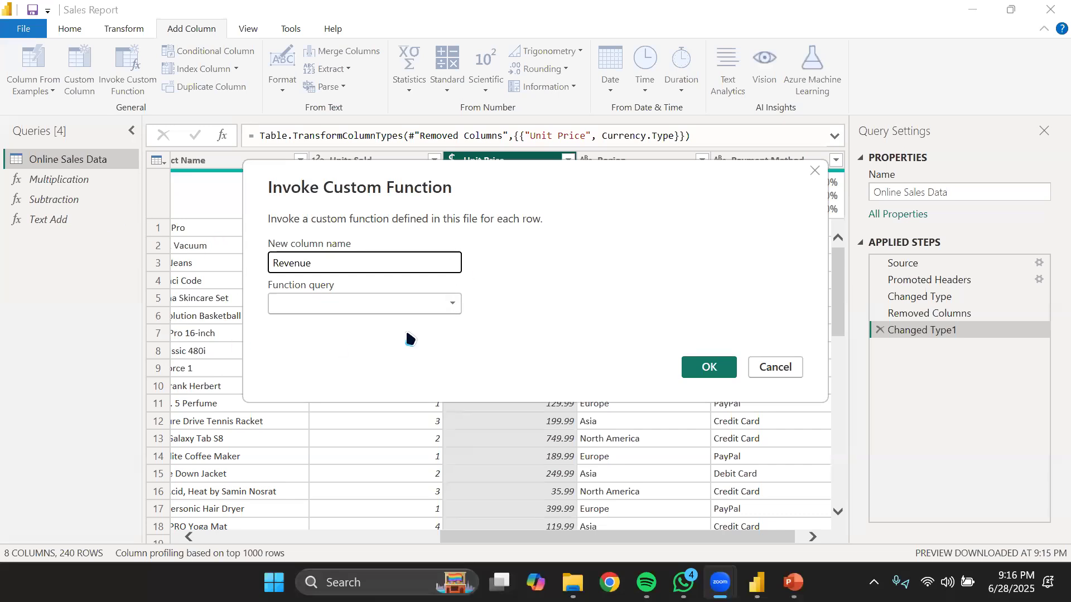
{"action": "left_click", "coordinate": [365, 306]}
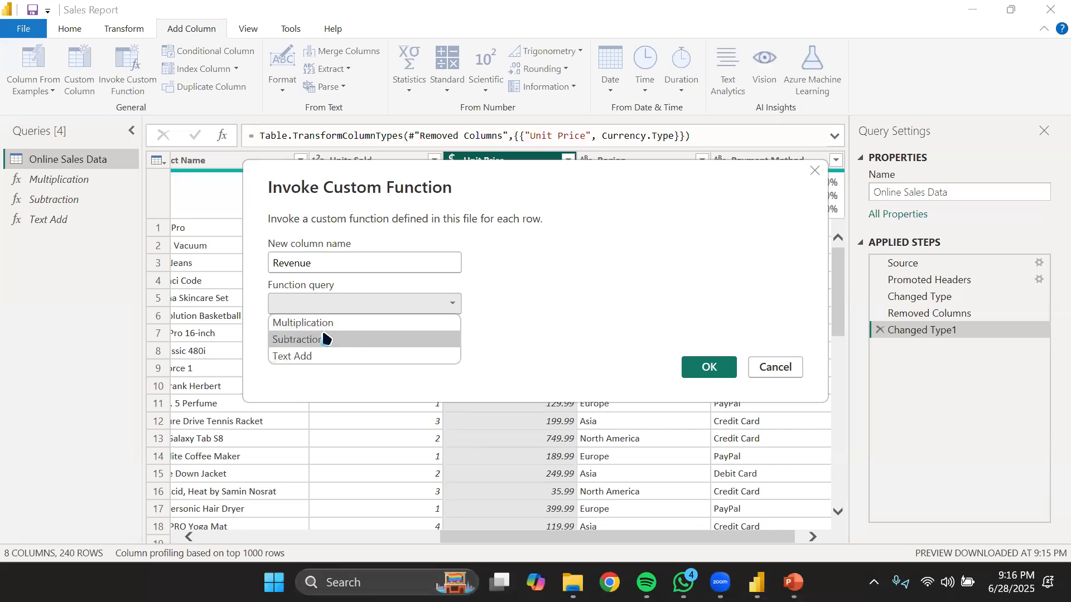
{"action": "left_click", "coordinate": [338, 324]}
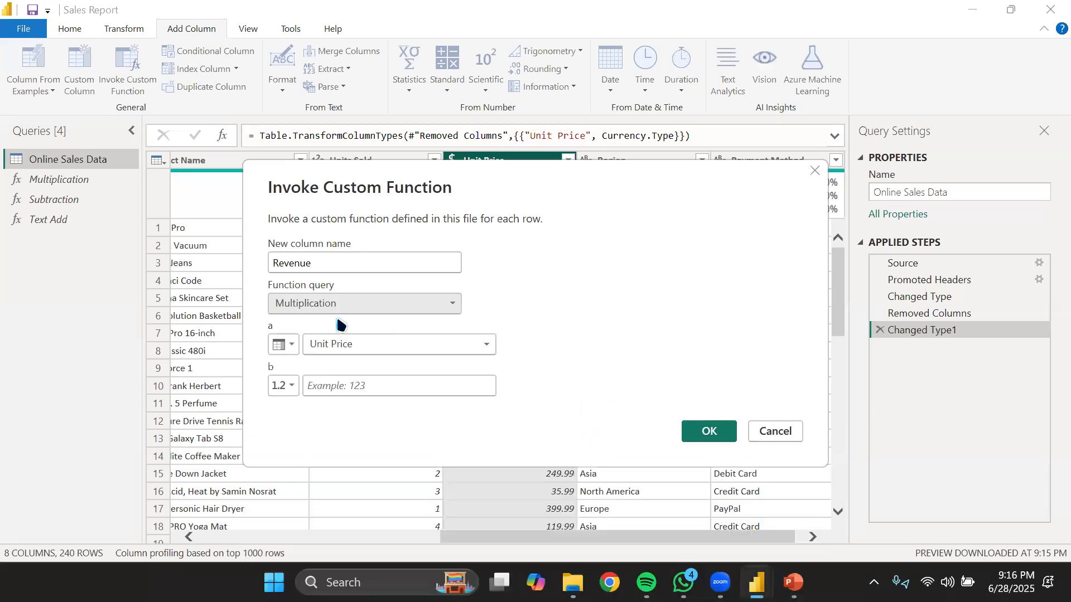
{"action": "left_click", "coordinate": [271, 346]}
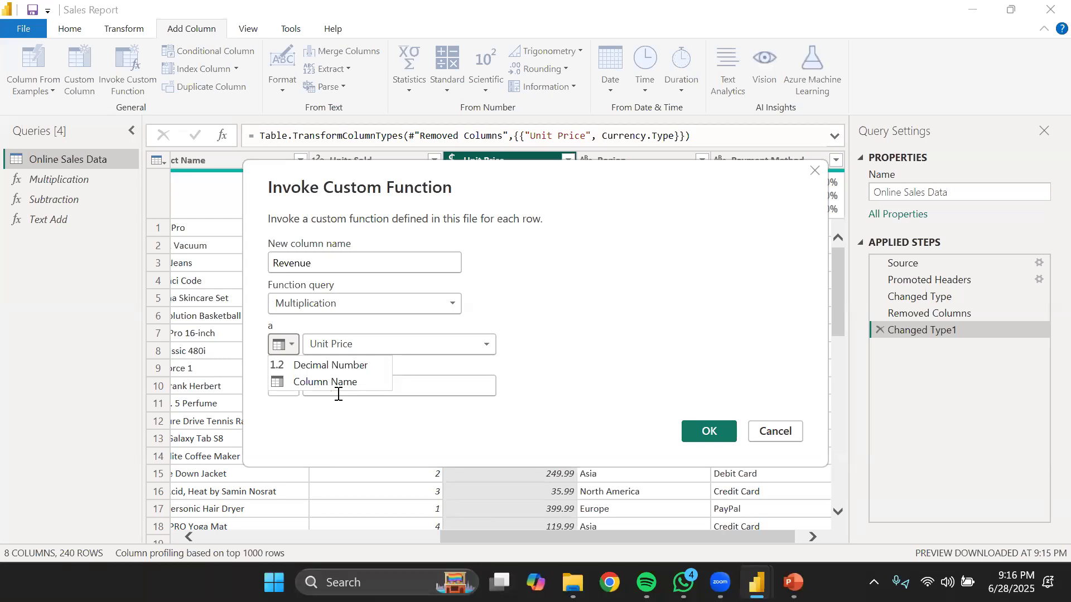
{"action": "left_click", "coordinate": [298, 381]}
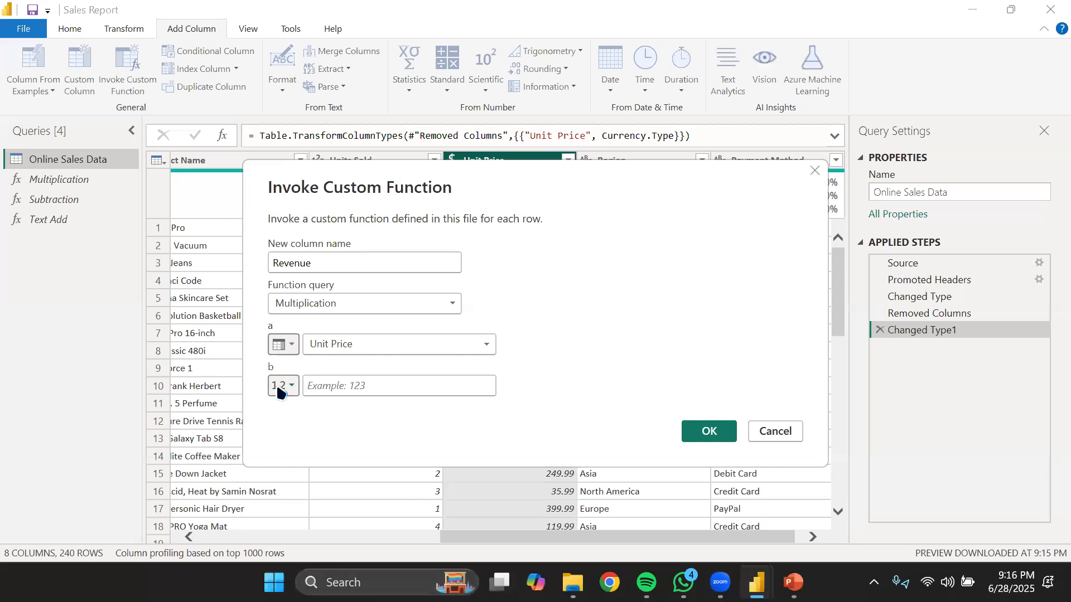
{"action": "left_click", "coordinate": [282, 386]}
{"action": "left_click", "coordinate": [287, 423]}
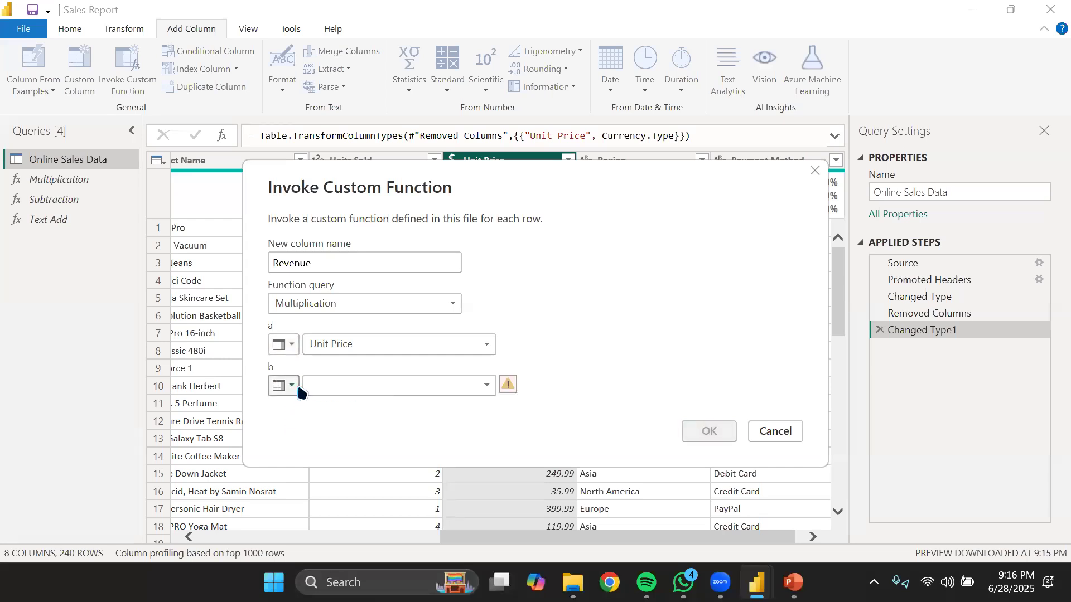
{"action": "left_click", "coordinate": [325, 345]}
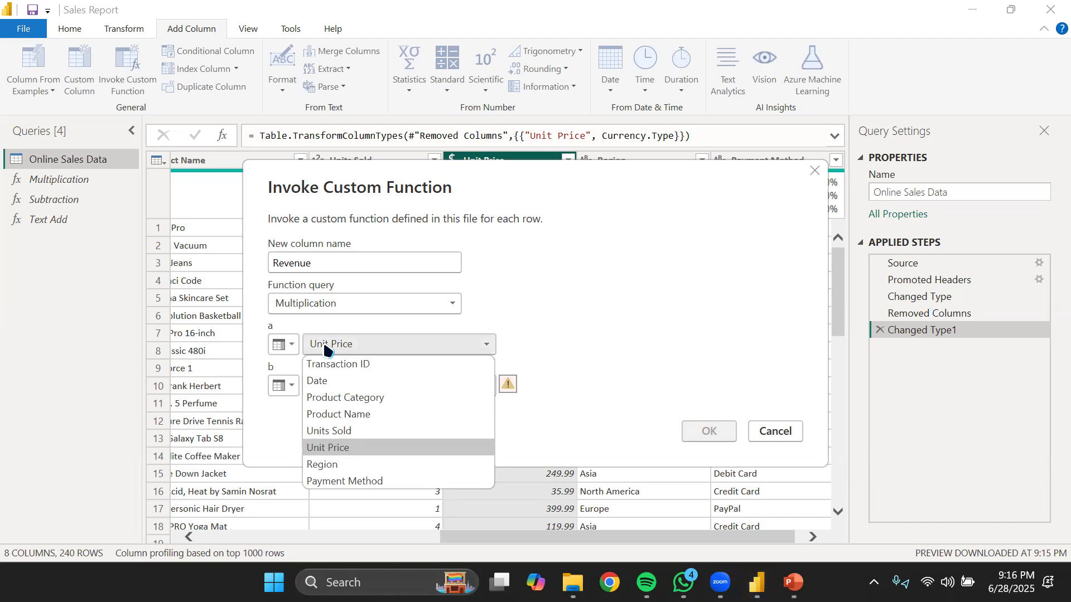
{"action": "left_click", "coordinate": [337, 447]}
{"action": "left_click", "coordinate": [290, 387]}
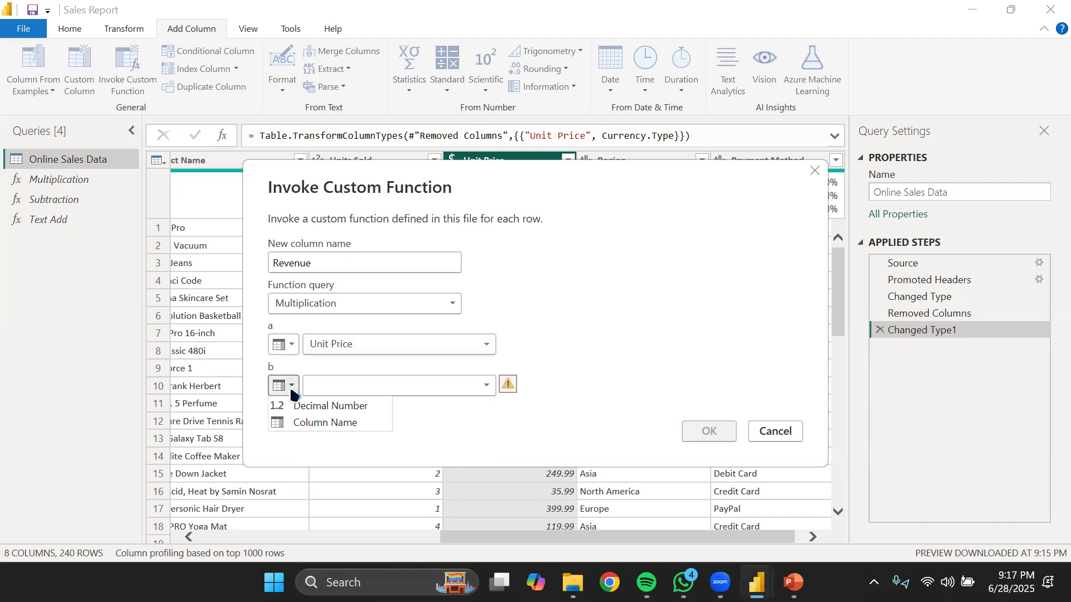
{"action": "left_click", "coordinate": [315, 423]}
{"action": "left_click", "coordinate": [335, 385]}
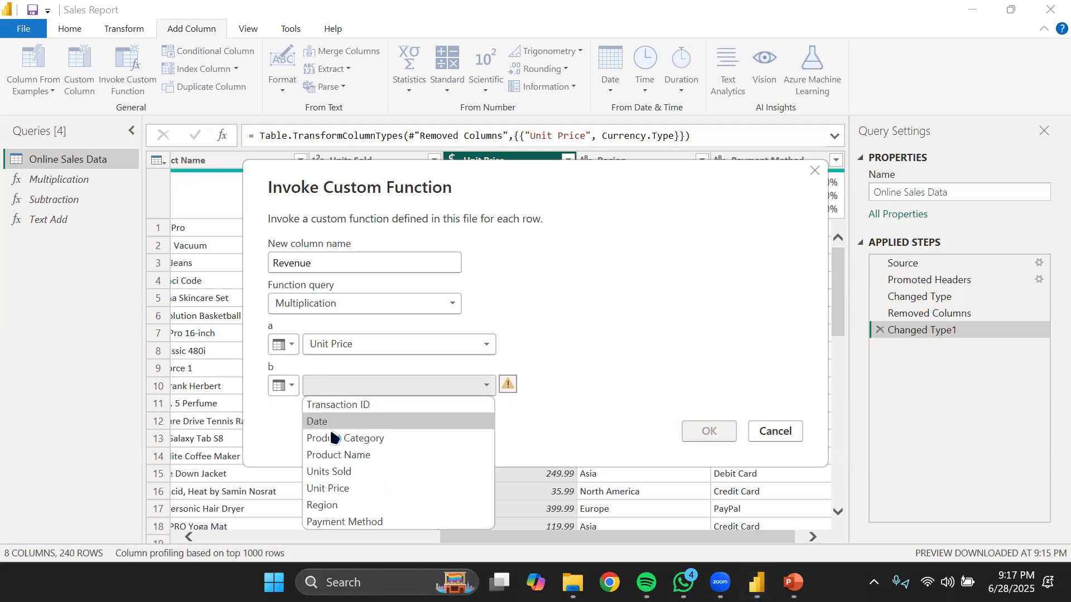
{"action": "left_click", "coordinate": [343, 476]}
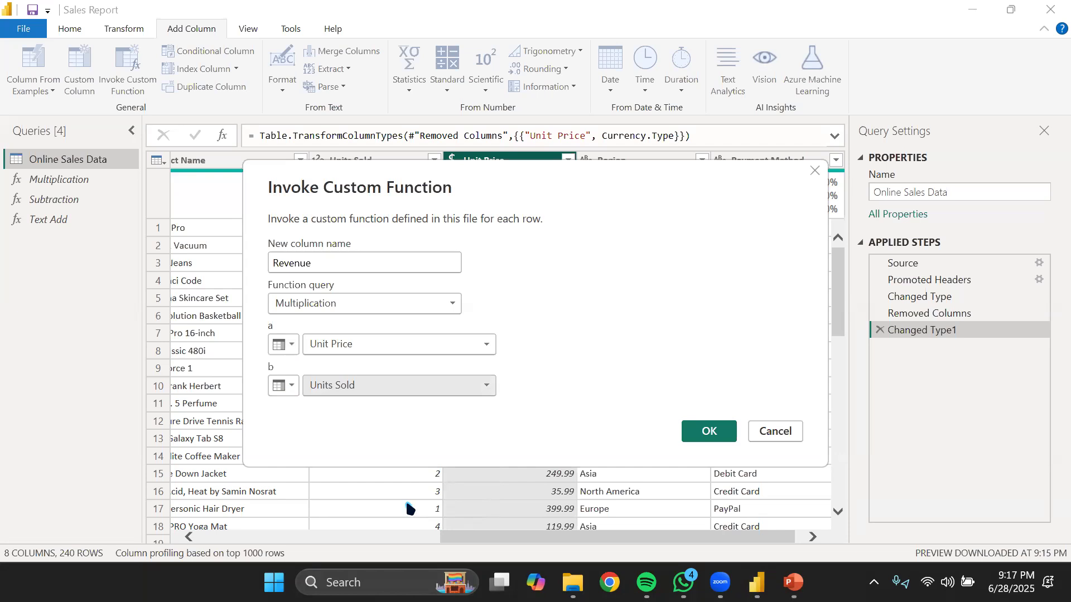
{"action": "left_click", "coordinate": [757, 433]}
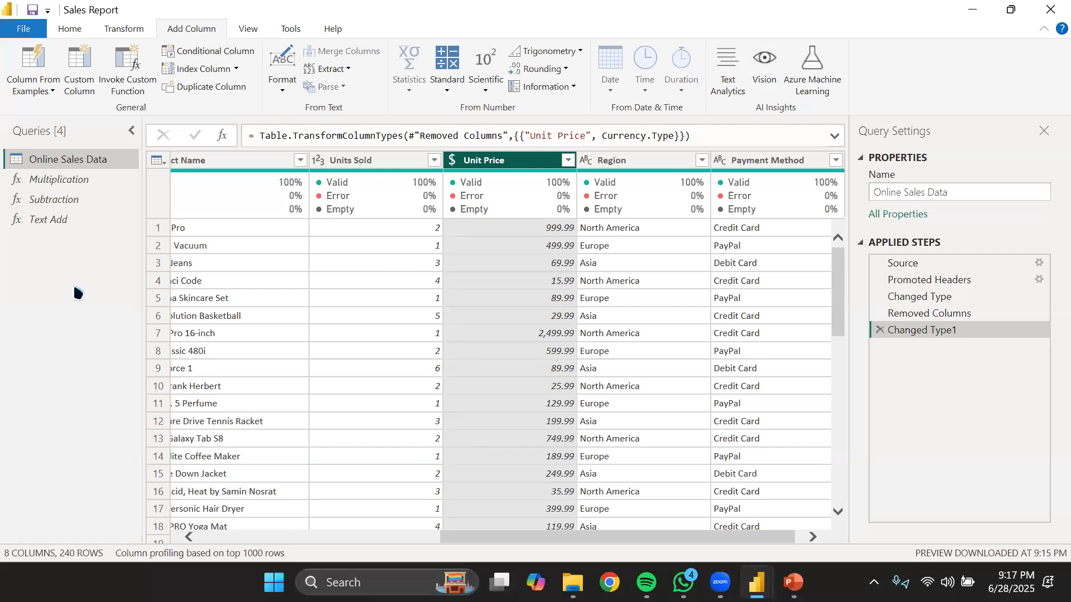
Start invoking a custom function on Online Sales Data with new column name Revenue and Multiplication as the function query.
{"action": "left_click", "coordinate": [125, 81]}
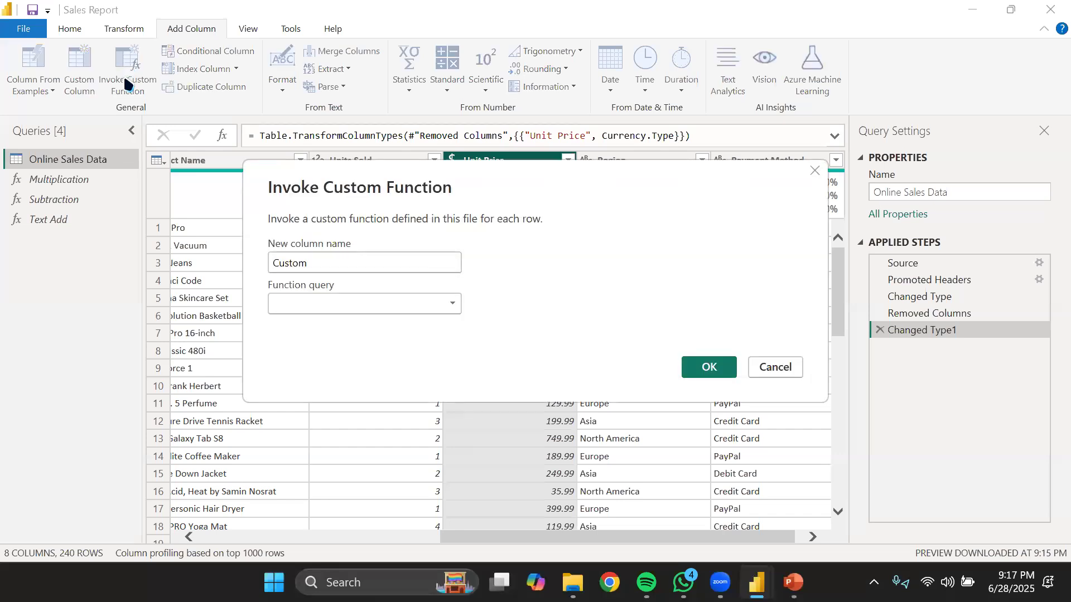
{"action": "double_click", "coordinate": [422, 268]}
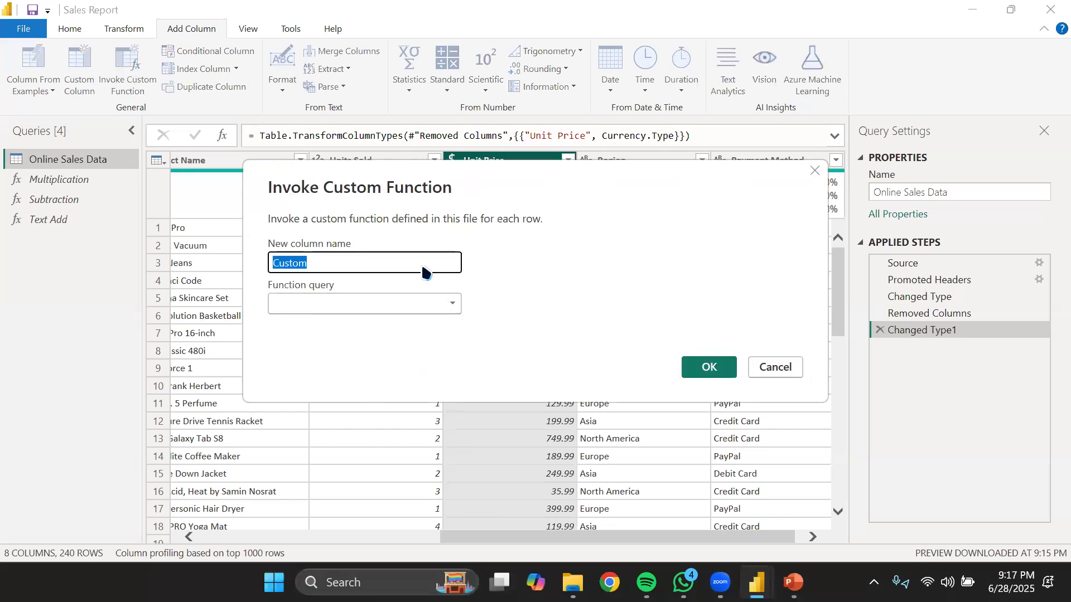
{"action": "type", "text": "Revenue"}
{"action": "left_click", "coordinate": [390, 303]}
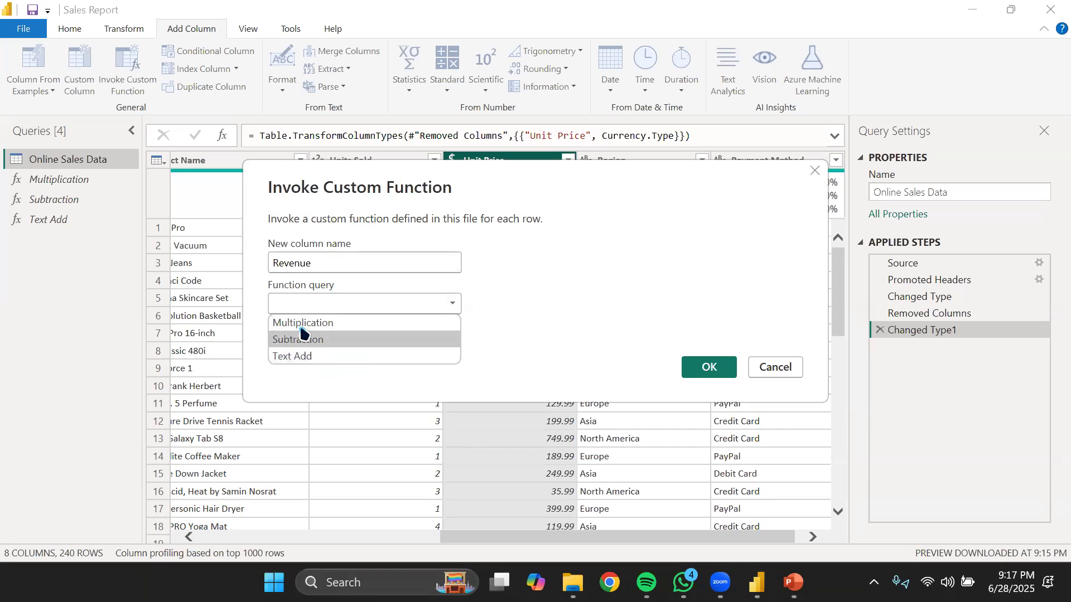
{"action": "left_click", "coordinate": [318, 325]}
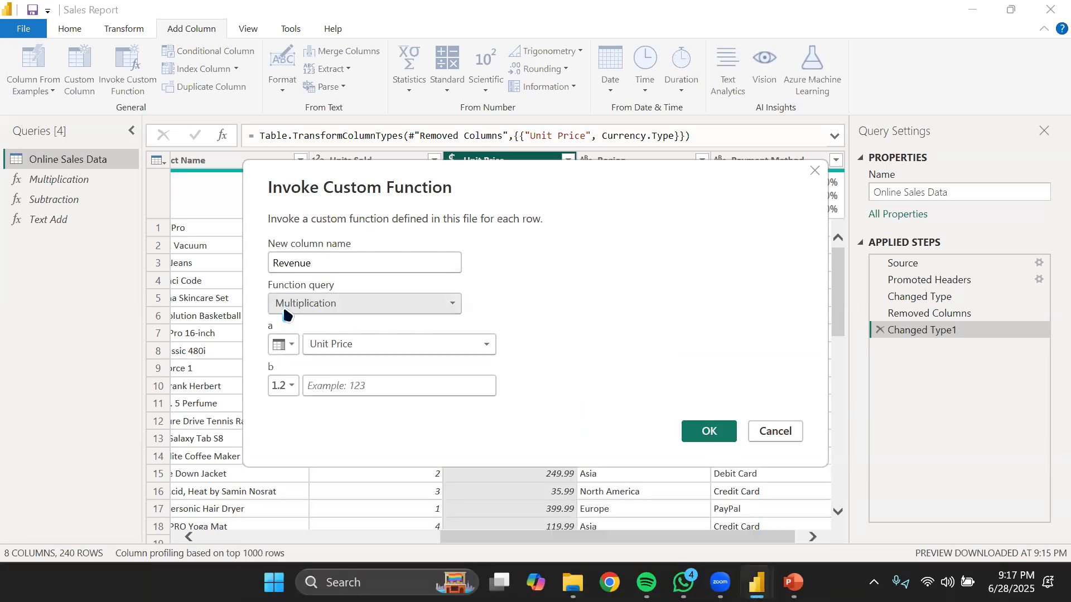
Use the Unit Price column for parameter a and the Units Sold column for b, and create the Revenue column.
{"action": "left_click", "coordinate": [283, 351]}
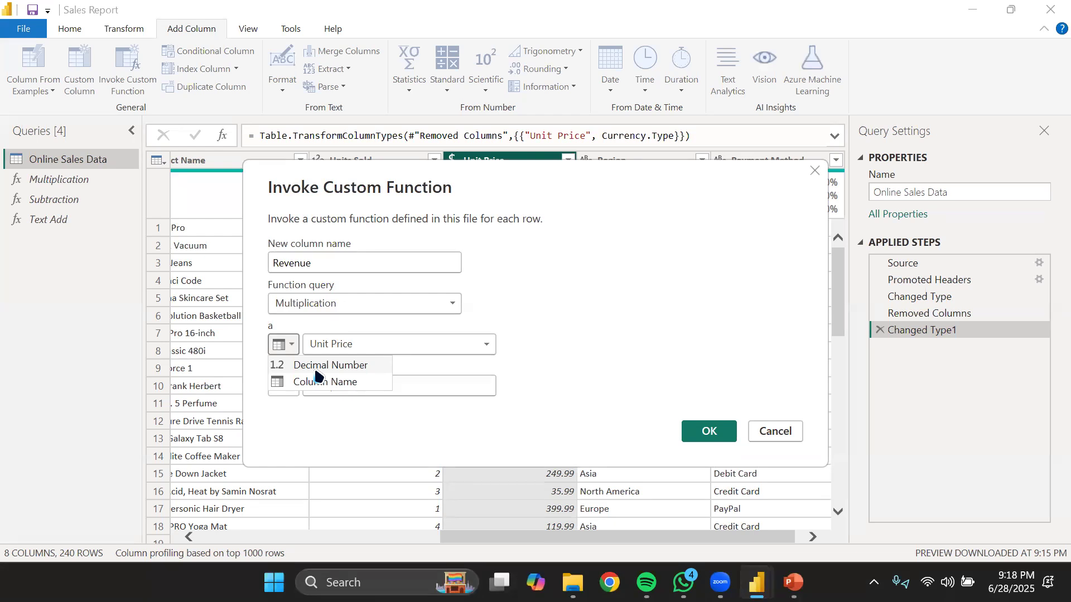
{"action": "left_click", "coordinate": [358, 454]}
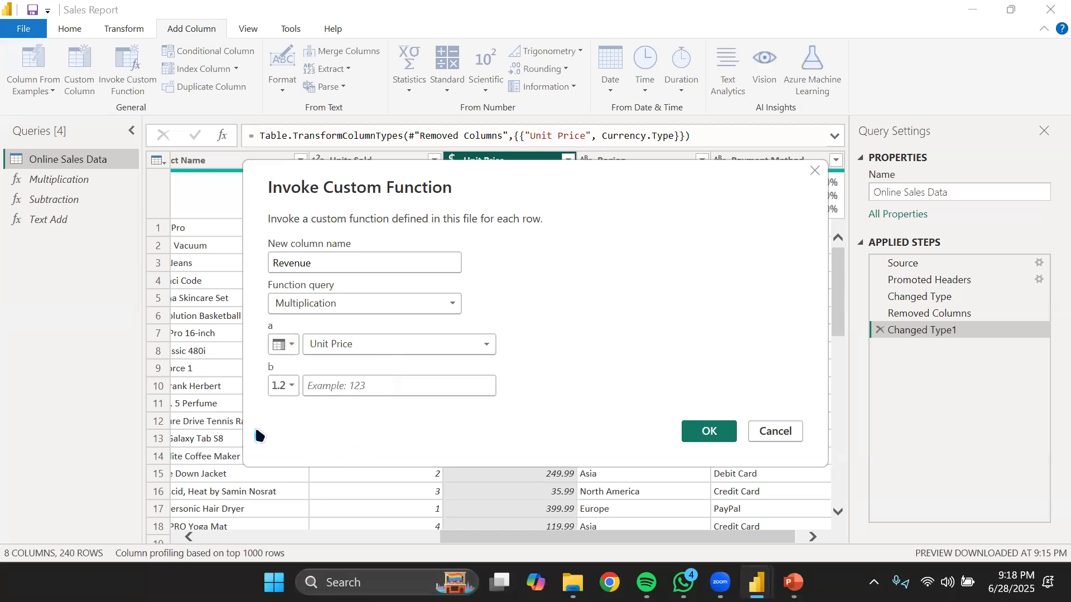
{"action": "left_click", "coordinate": [285, 385]}
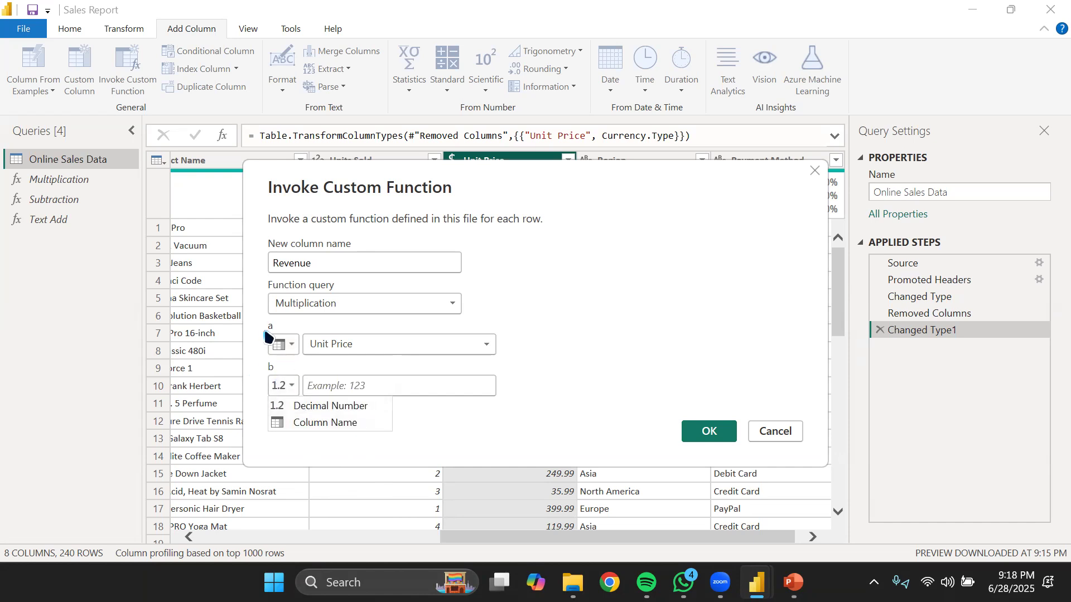
{"action": "left_click", "coordinate": [317, 425]}
{"action": "left_click", "coordinate": [318, 382]}
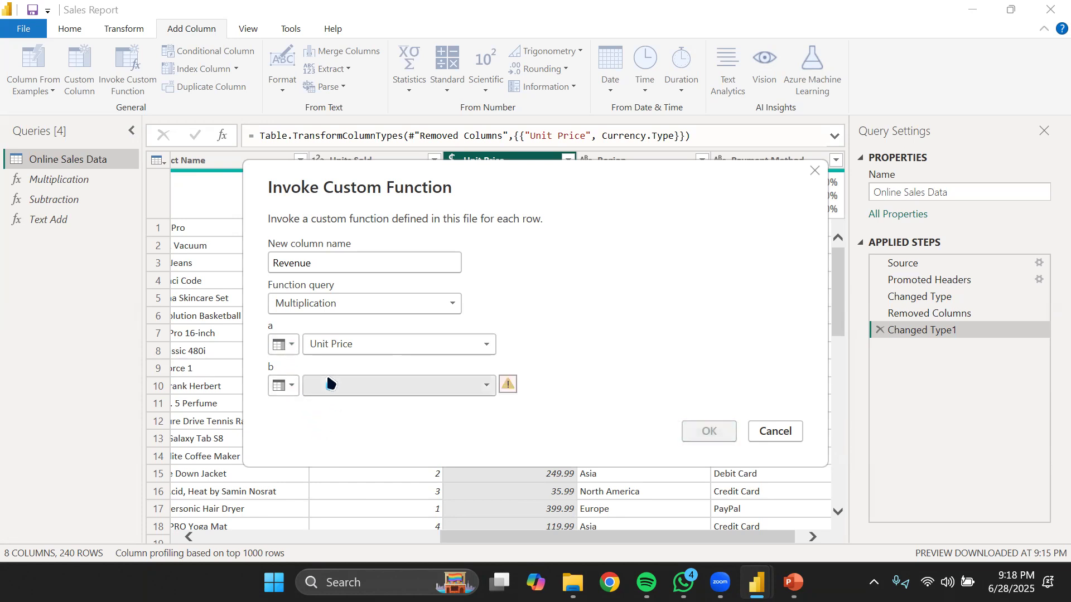
{"action": "left_click", "coordinate": [336, 472]}
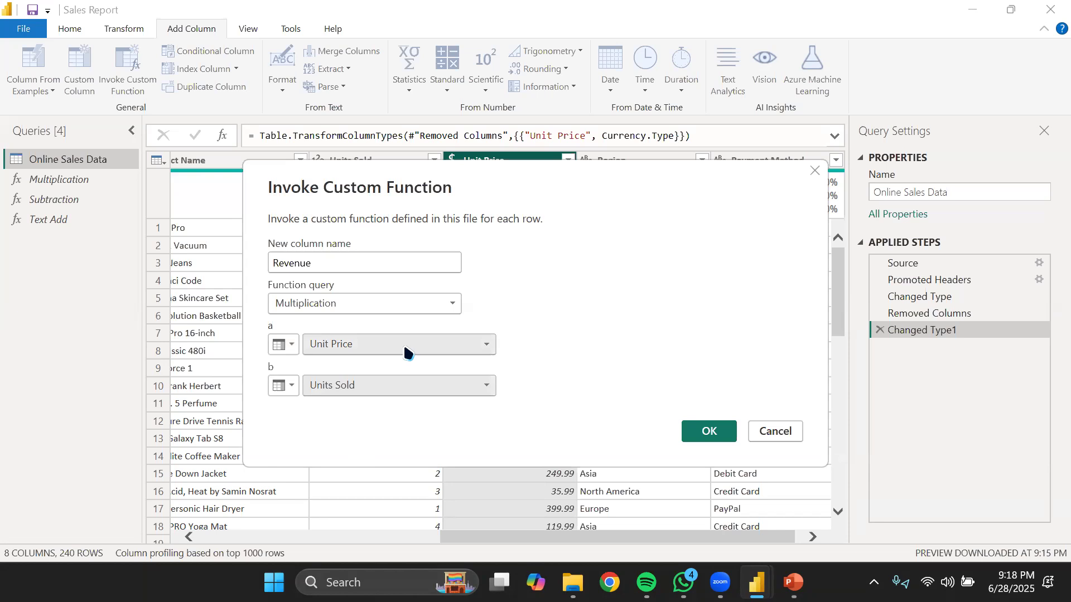
{"action": "left_click", "coordinate": [692, 435]}
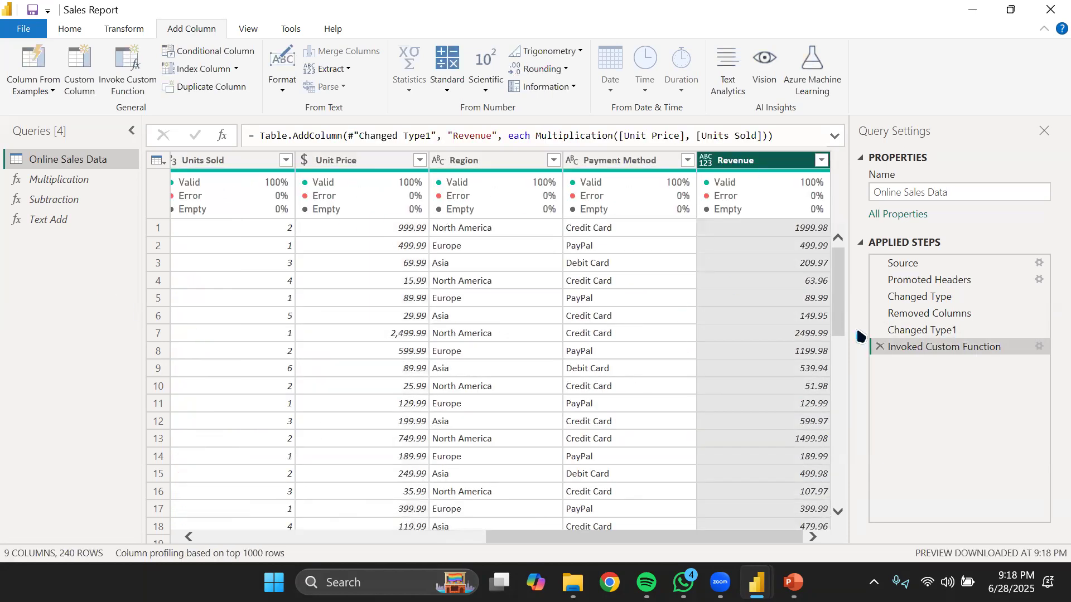
Change the data type of the Revenue column to Fixed decimal number.
{"action": "scroll", "coordinate": [764, 272], "scroll_direction": "down", "scroll_amount": 9}
{"action": "scroll", "coordinate": [763, 272], "scroll_direction": "up", "scroll_amount": 9}
{"action": "left_click", "coordinate": [713, 162]}
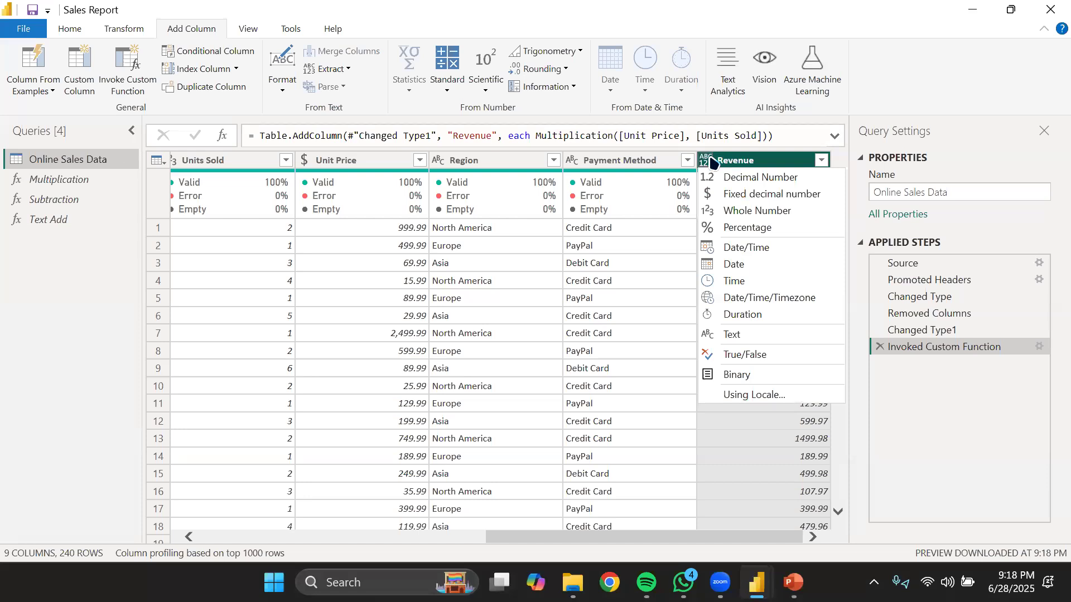
{"action": "left_click", "coordinate": [725, 193]}
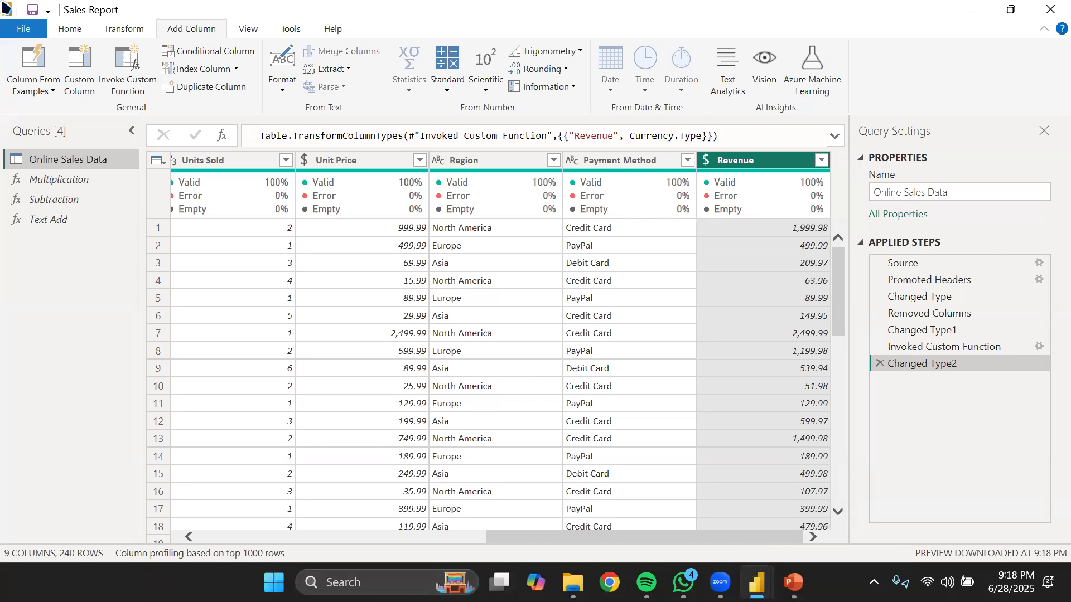
{"action": "left_click", "coordinate": [720, 582]}
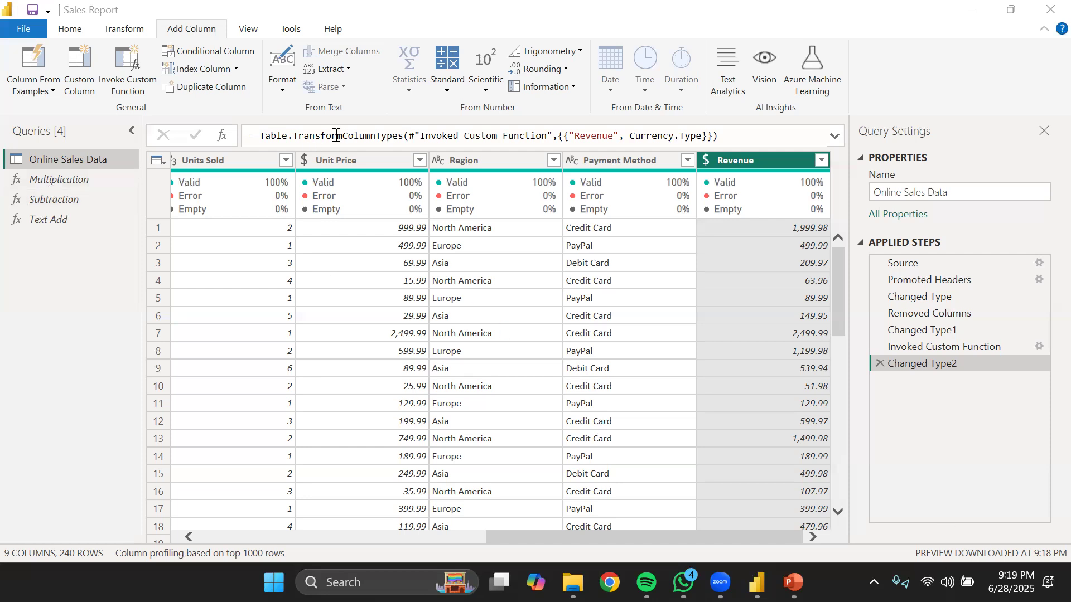
Invoke the Text Add function with 55 for parameter p and 55 for parameter o.
{"action": "left_click", "coordinate": [66, 219]}
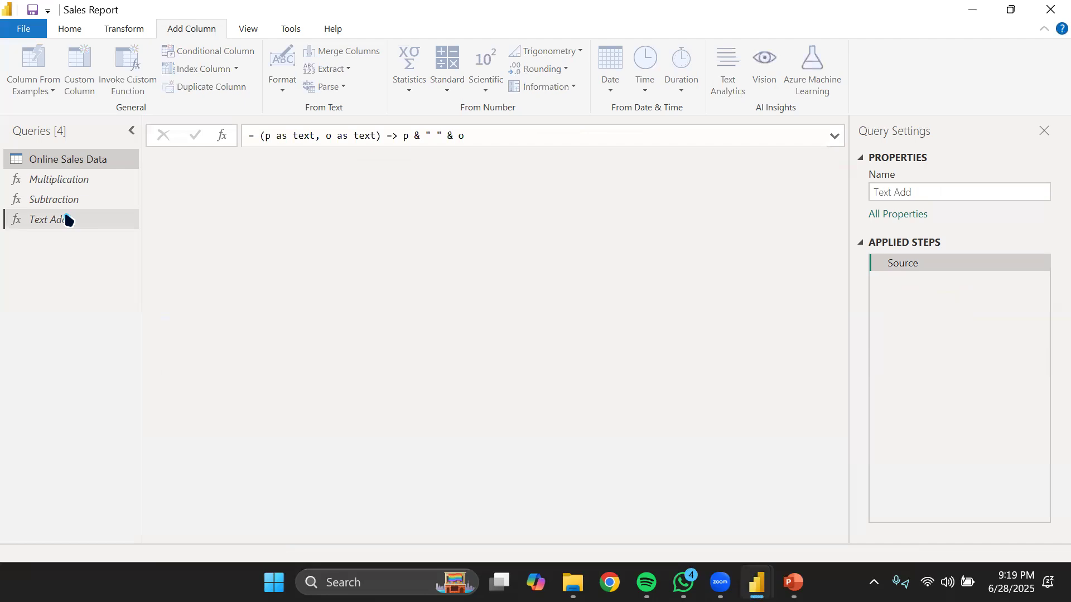
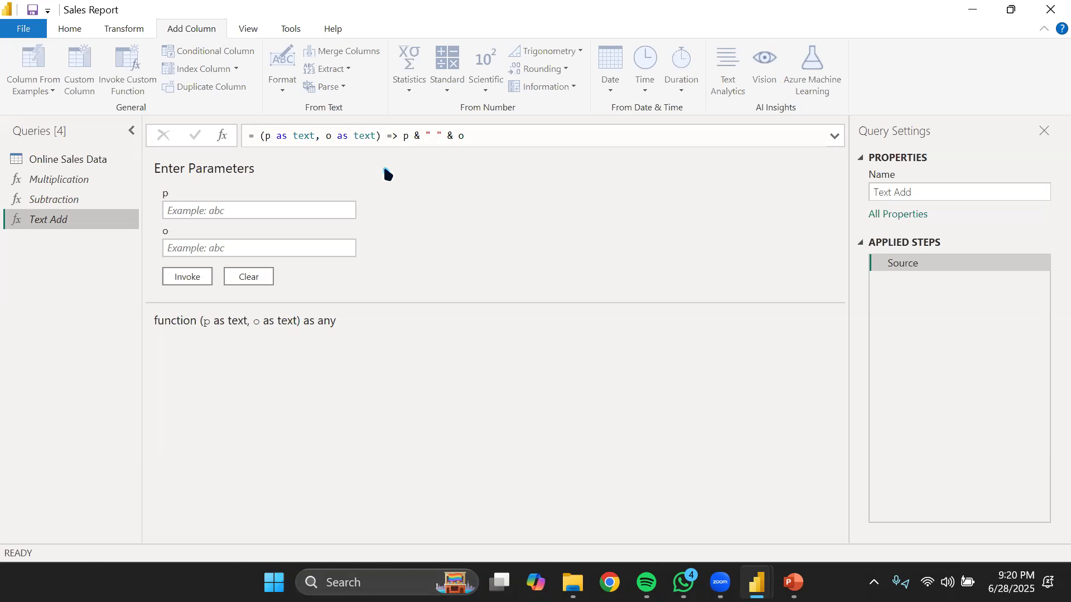
{"action": "left_click", "coordinate": [440, 134]}
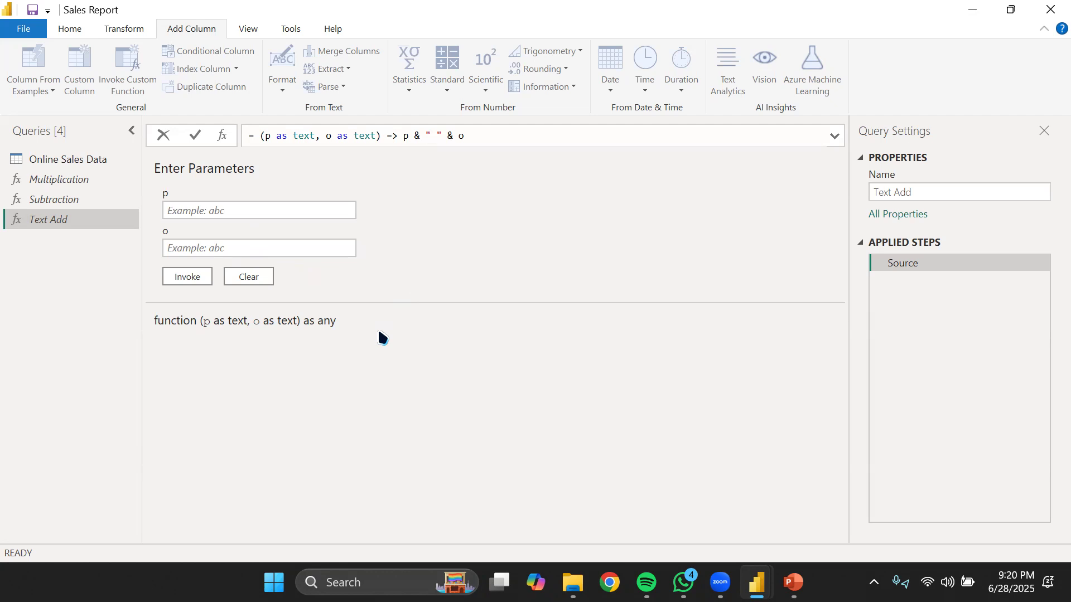
{"action": "left_click", "coordinate": [270, 210]}
{"action": "left_click", "coordinate": [301, 248]}
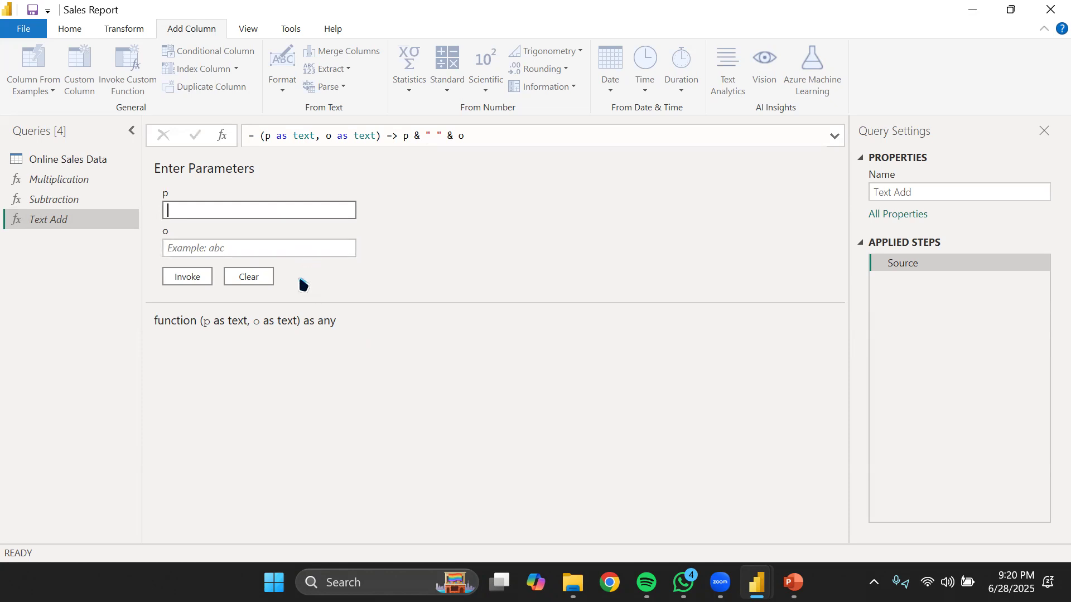
{"action": "type", "text": "55"}
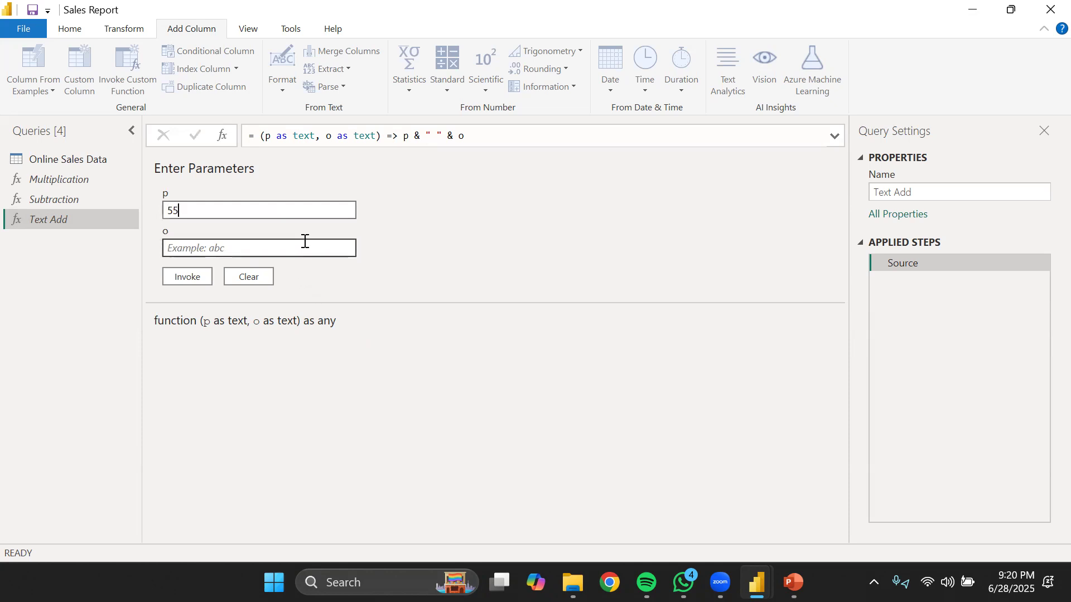
{"action": "left_click", "coordinate": [301, 249]}
{"action": "type", "text": "55"}
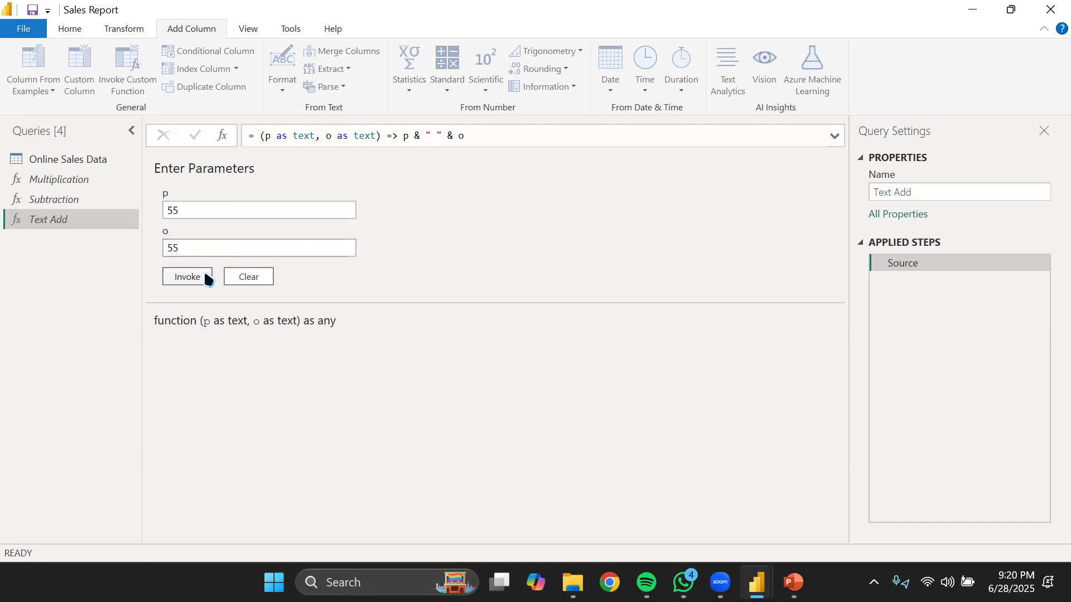
{"action": "left_click", "coordinate": [206, 277]}
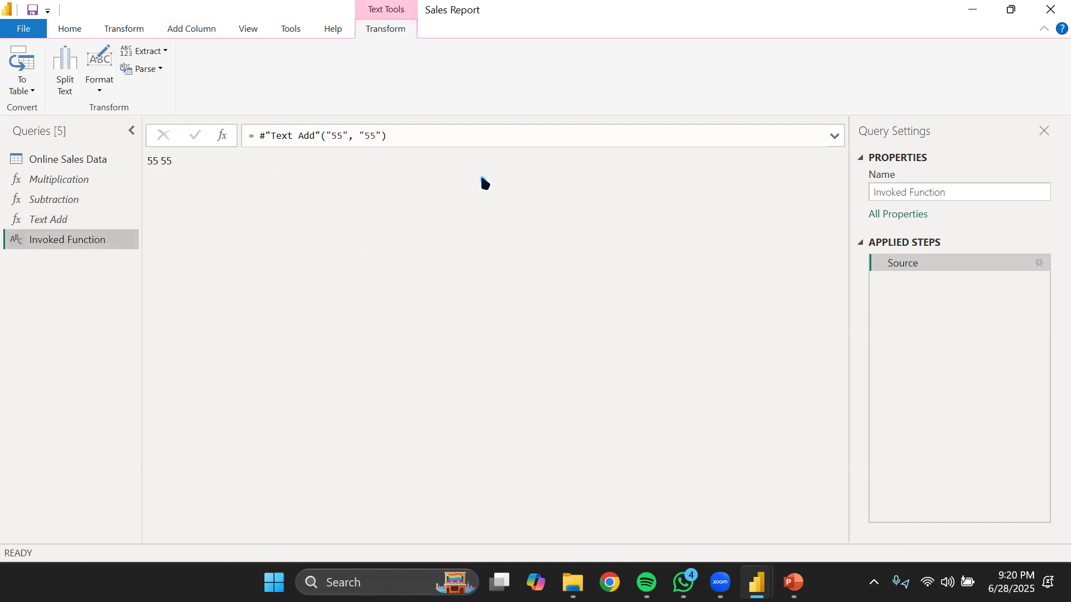
Delete the Invoked Function query that holds the Text Add test result.
{"action": "right_click", "coordinate": [77, 252]}
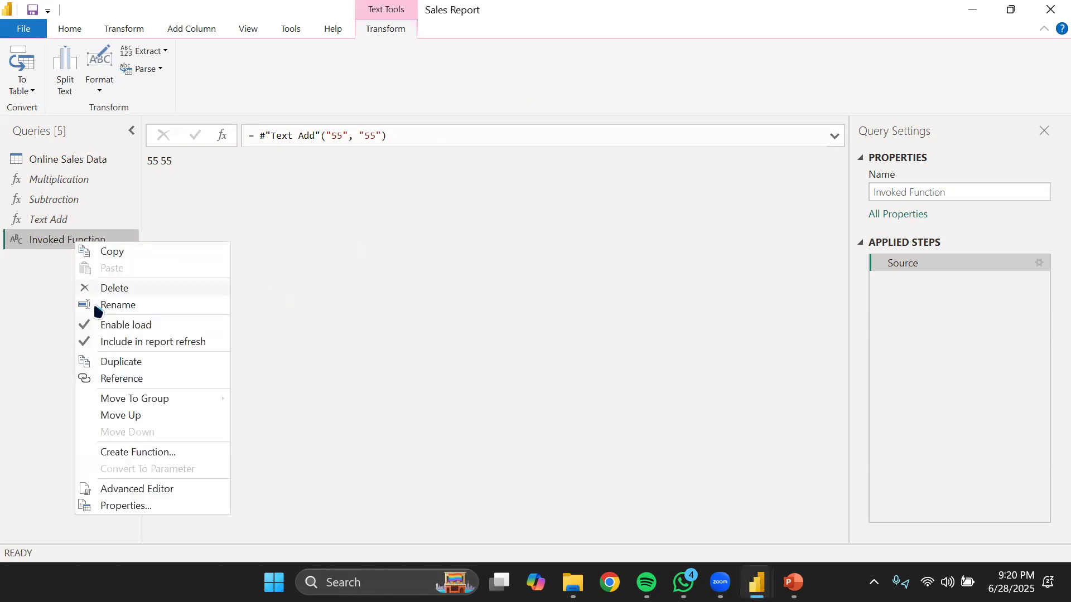
{"action": "left_click", "coordinate": [103, 290]}
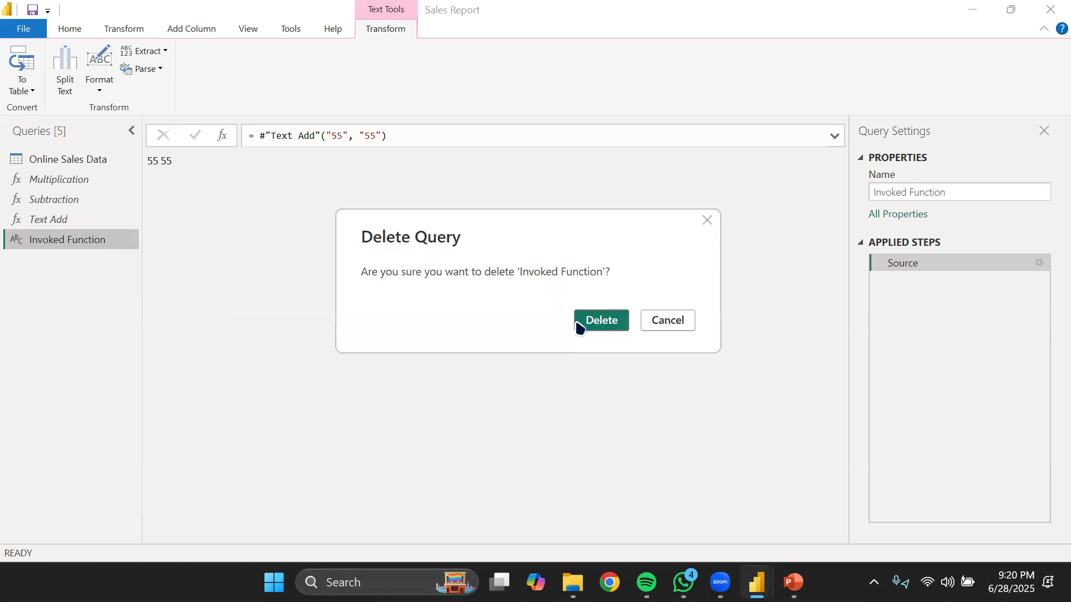
{"action": "left_click", "coordinate": [580, 320]}
Invoke the Text Add function again with 577 for parameter p and 234 for parameter o.
{"action": "left_click", "coordinate": [99, 226]}
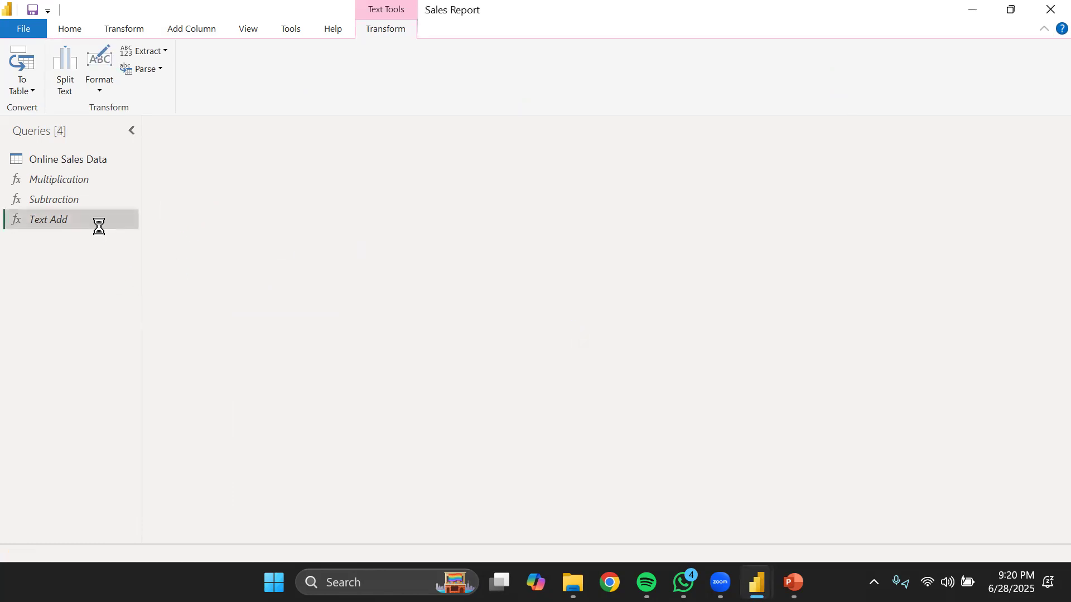
{"action": "left_click", "coordinate": [304, 215]}
{"action": "type", "text": "577"}
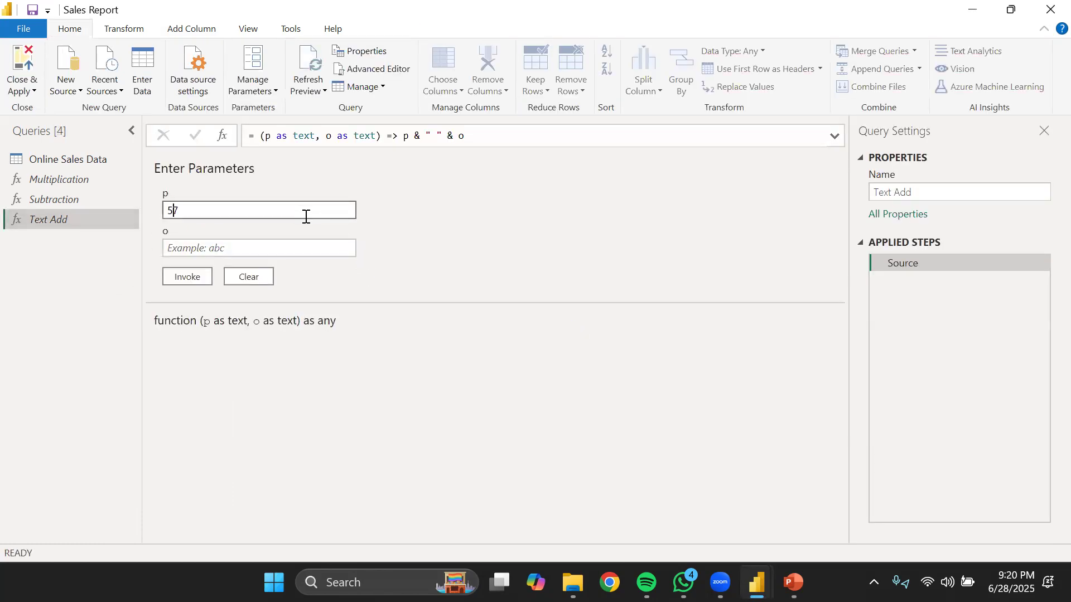
{"action": "left_click", "coordinate": [279, 248]}
{"action": "type", "text": "2"}
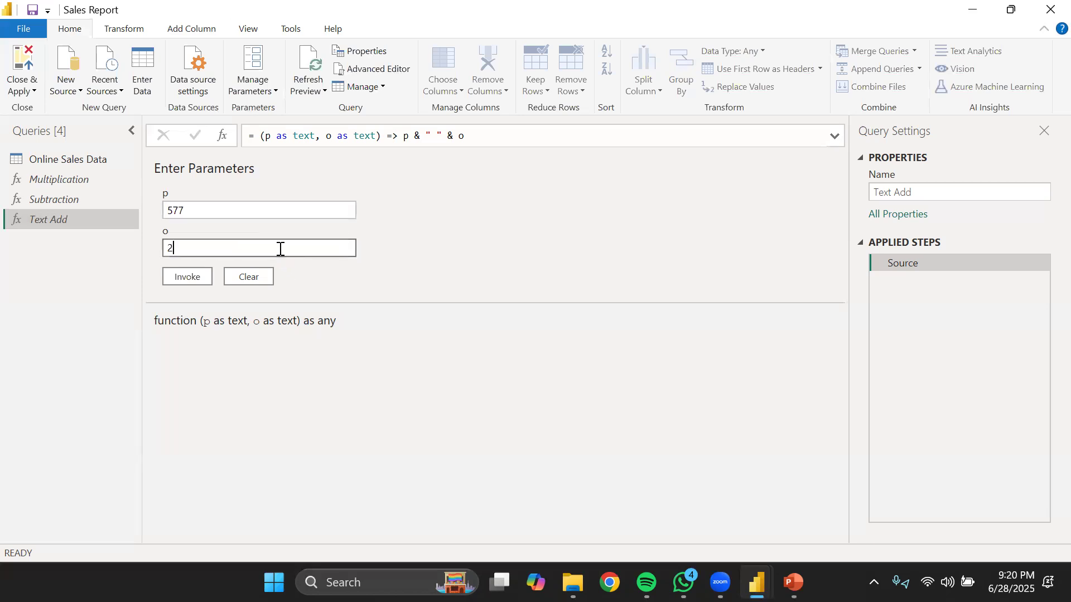
{"action": "type", "text": "34"}
{"action": "left_click", "coordinate": [196, 276]}
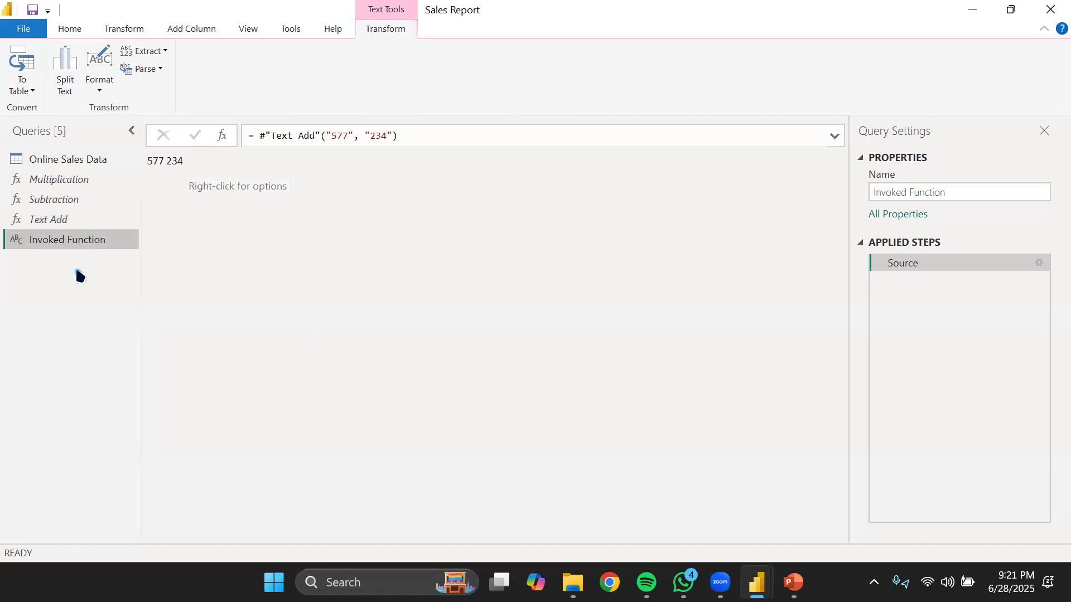
Delete the Invoked Function query that holds the 577 and 234 result.
{"action": "right_click", "coordinate": [85, 242]}
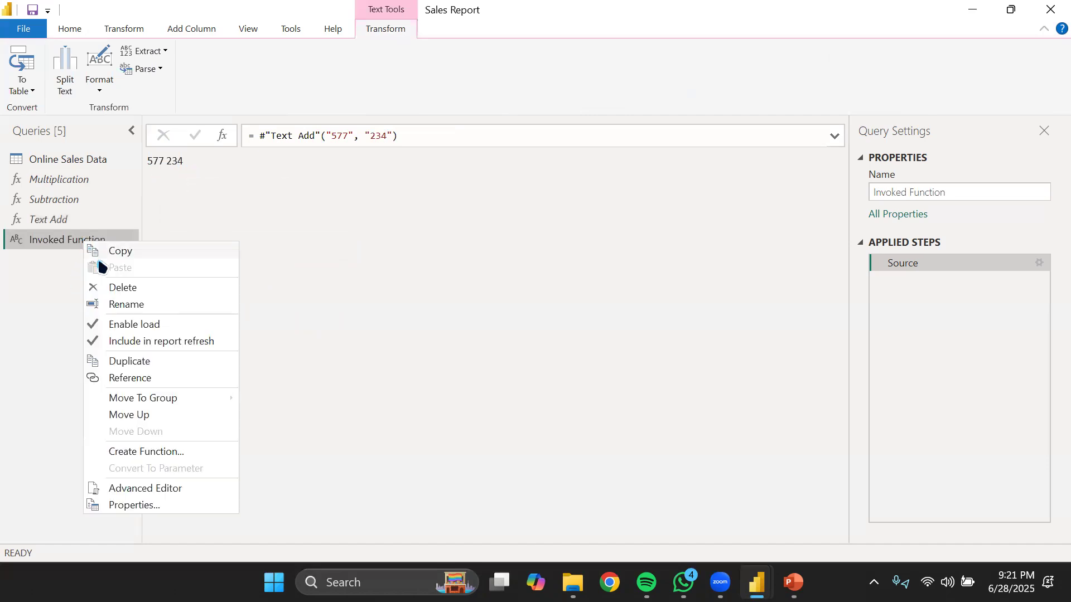
{"action": "left_click", "coordinate": [114, 288]}
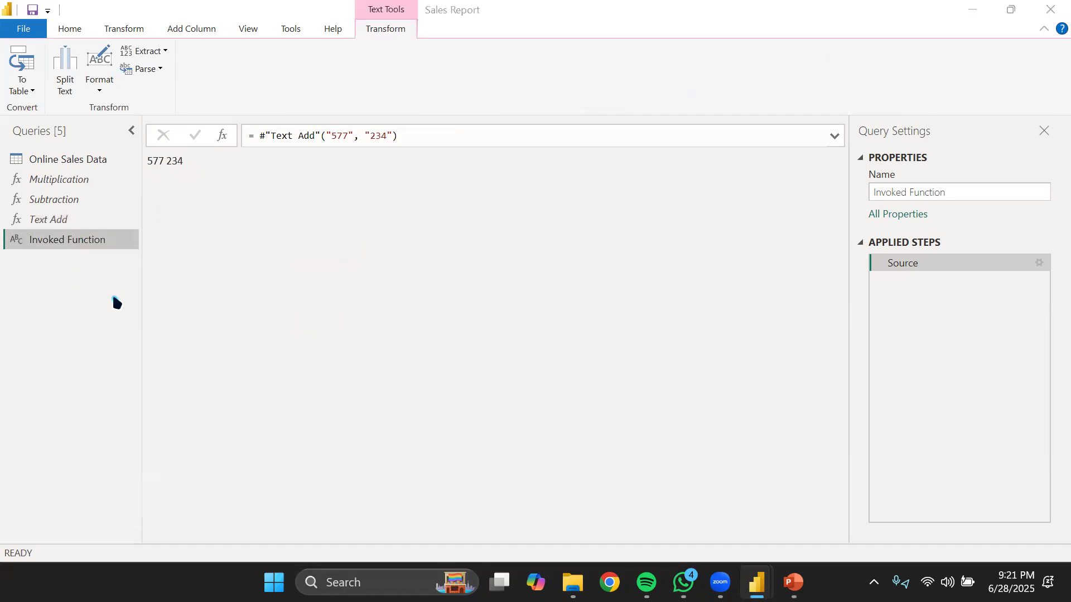
{"action": "key", "text": "Return"}
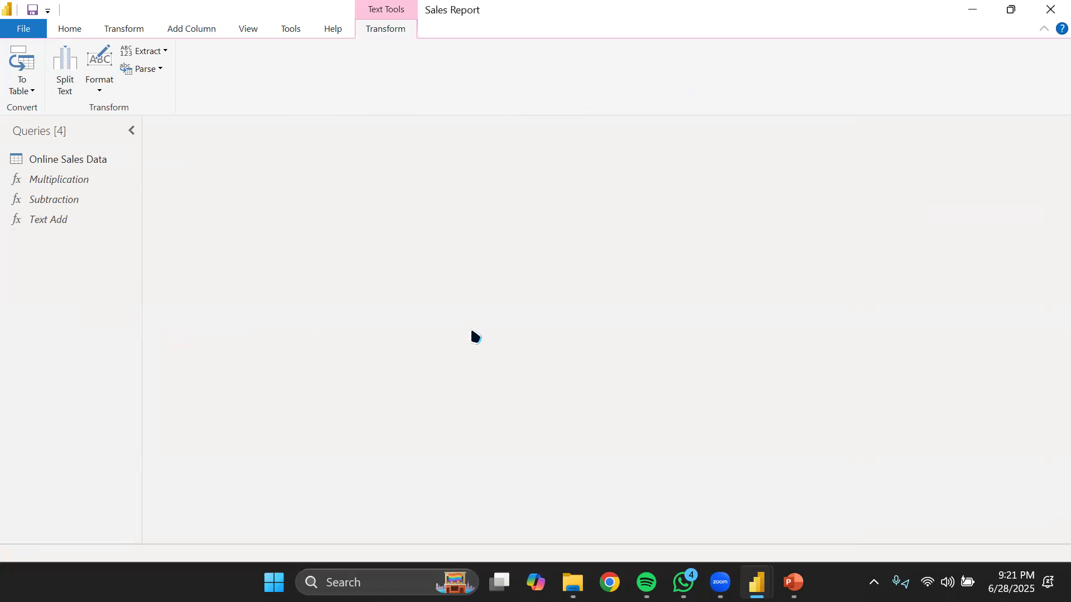
Declare a text return type for the Text Add function by inserting "as text" after its parameter list.
{"action": "left_click", "coordinate": [59, 218]}
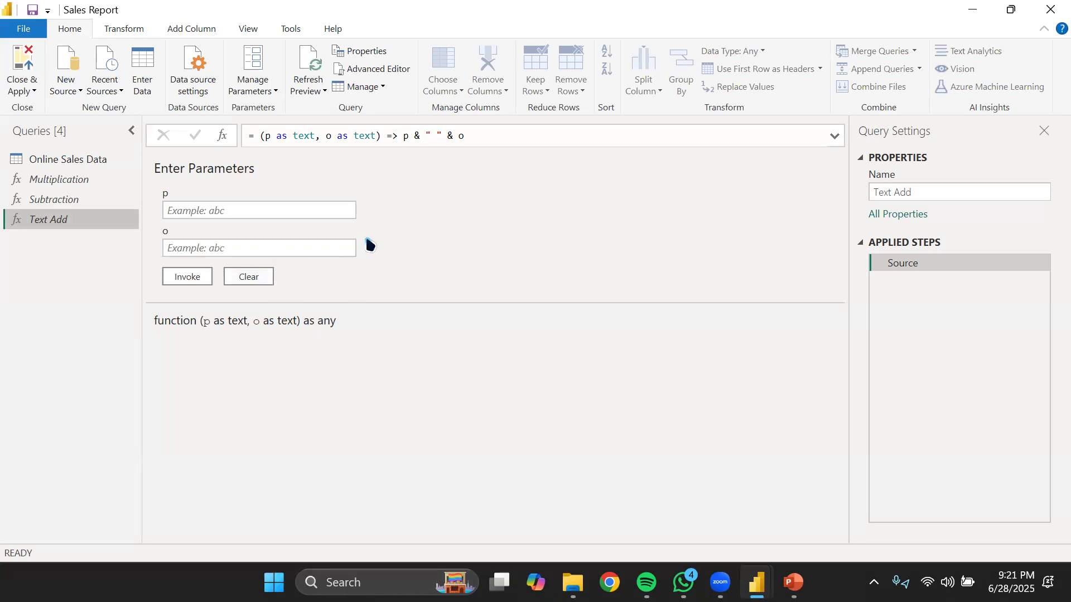
{"action": "left_click", "coordinate": [382, 139]}
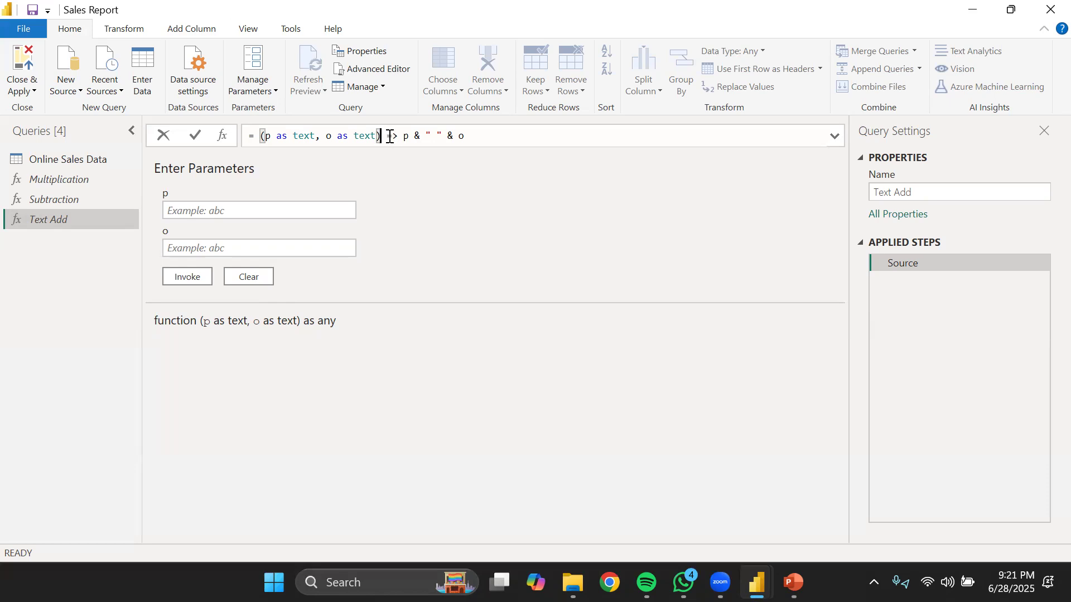
{"action": "type", "text": "as text"}
{"action": "key", "text": "Return"}
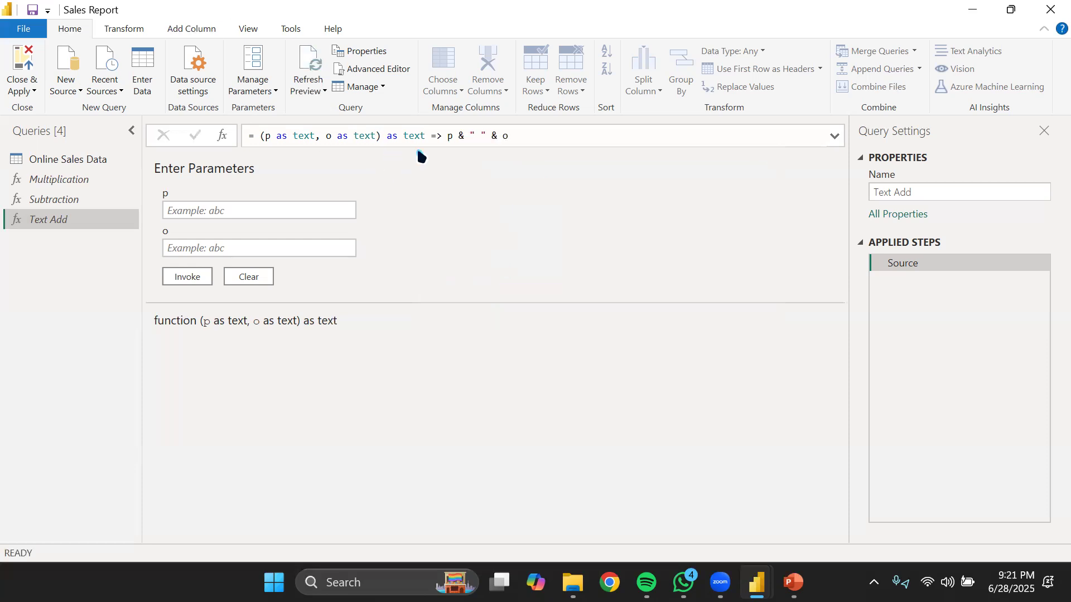
Invoke the Text Add function with 66 for parameter p and 88 for parameter o.
{"action": "left_click", "coordinate": [219, 211]}
{"action": "type", "text": "66"}
{"action": "left_click", "coordinate": [280, 248]}
{"action": "type", "text": "88"}
{"action": "left_click", "coordinate": [197, 279]}
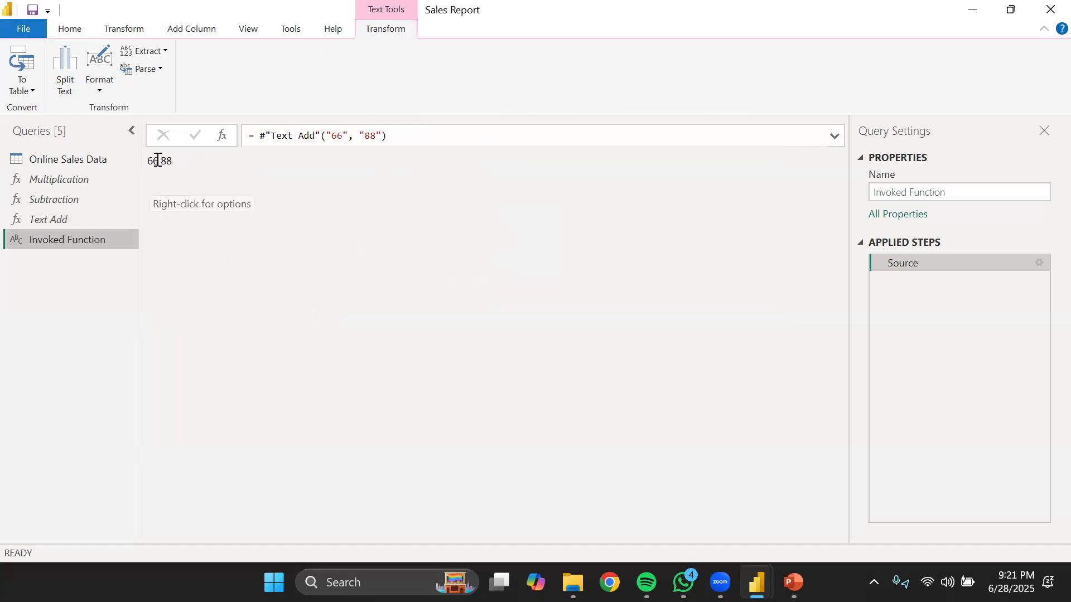
Delete the Invoked Function query created from the 66 and 88 test.
{"action": "left_click", "coordinate": [58, 220]}
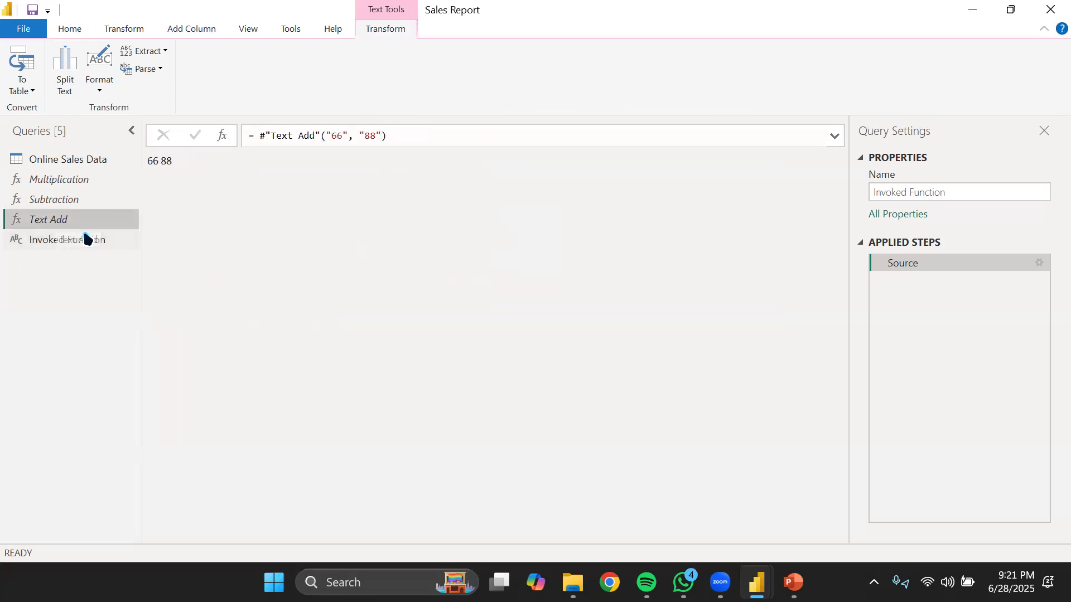
{"action": "left_click", "coordinate": [18, 248]}
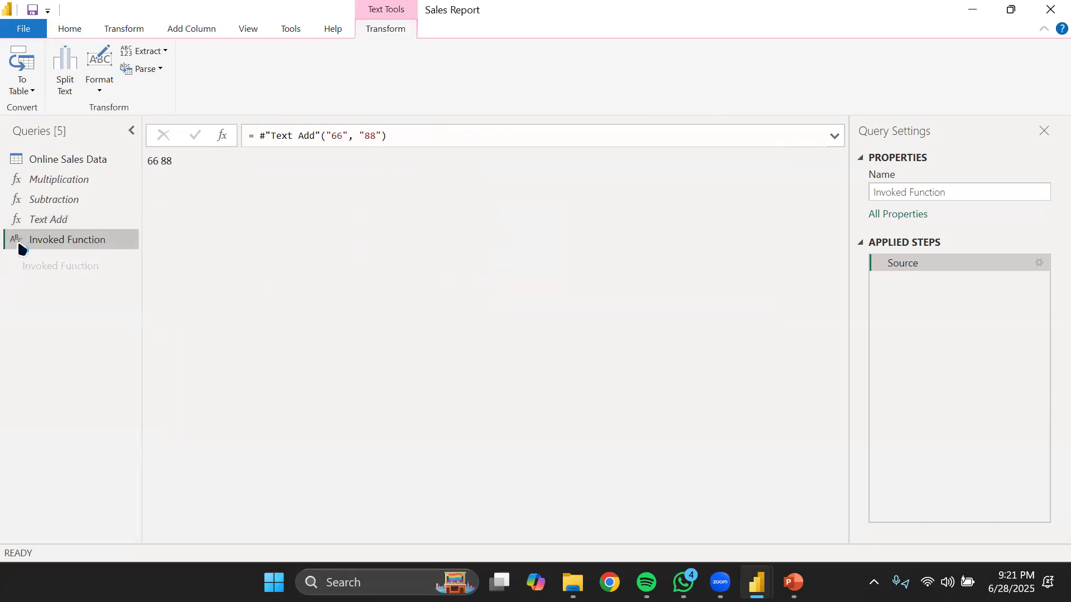
{"action": "double_click", "coordinate": [18, 248]}
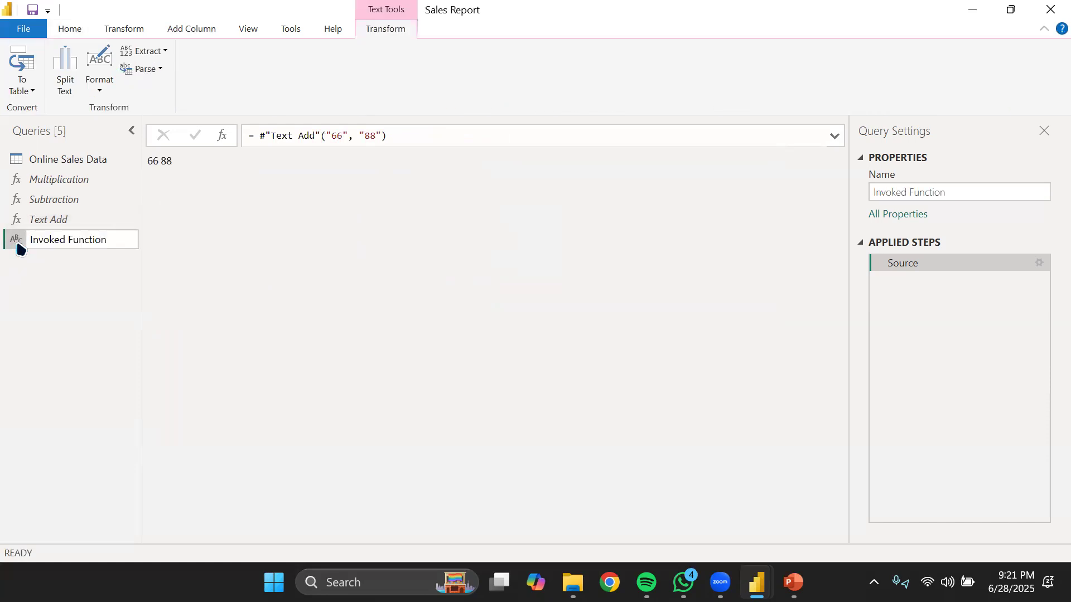
{"action": "left_click", "coordinate": [19, 245]}
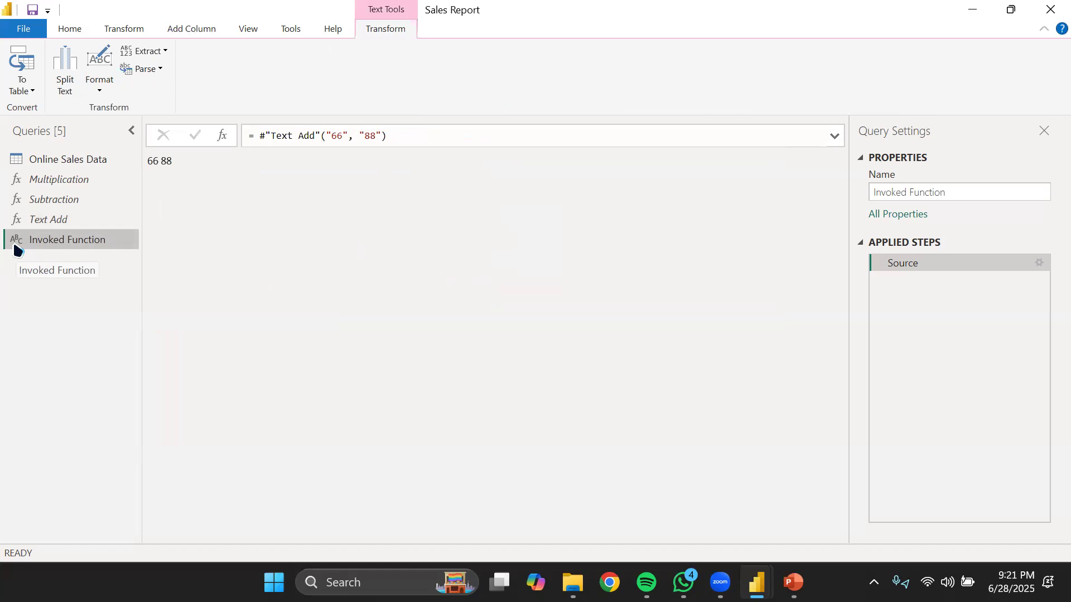
{"action": "right_click", "coordinate": [55, 246]}
{"action": "left_click", "coordinate": [100, 294]}
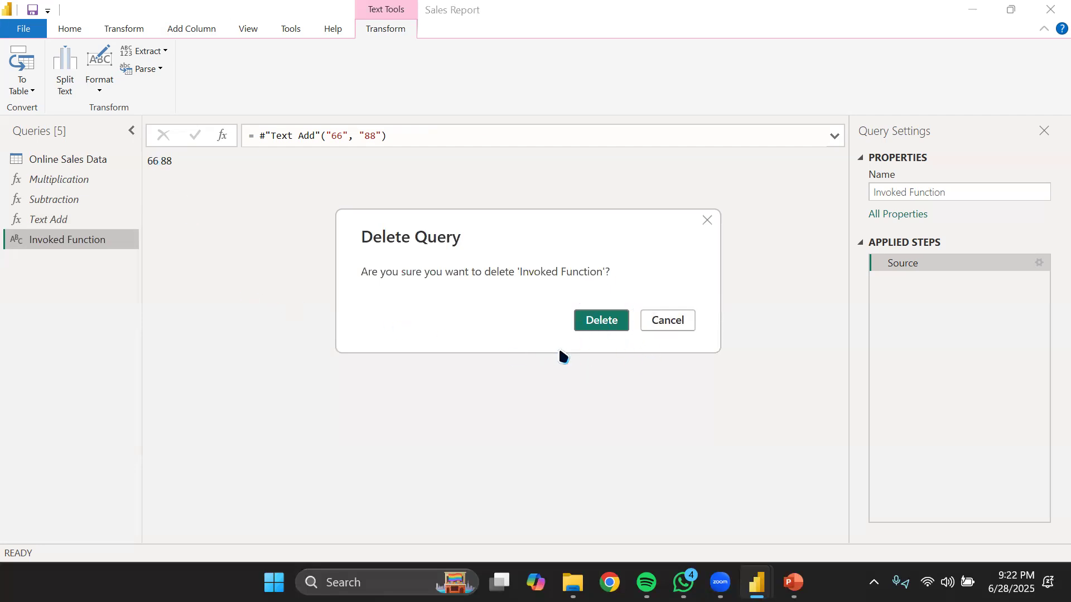
{"action": "left_click", "coordinate": [606, 331]}
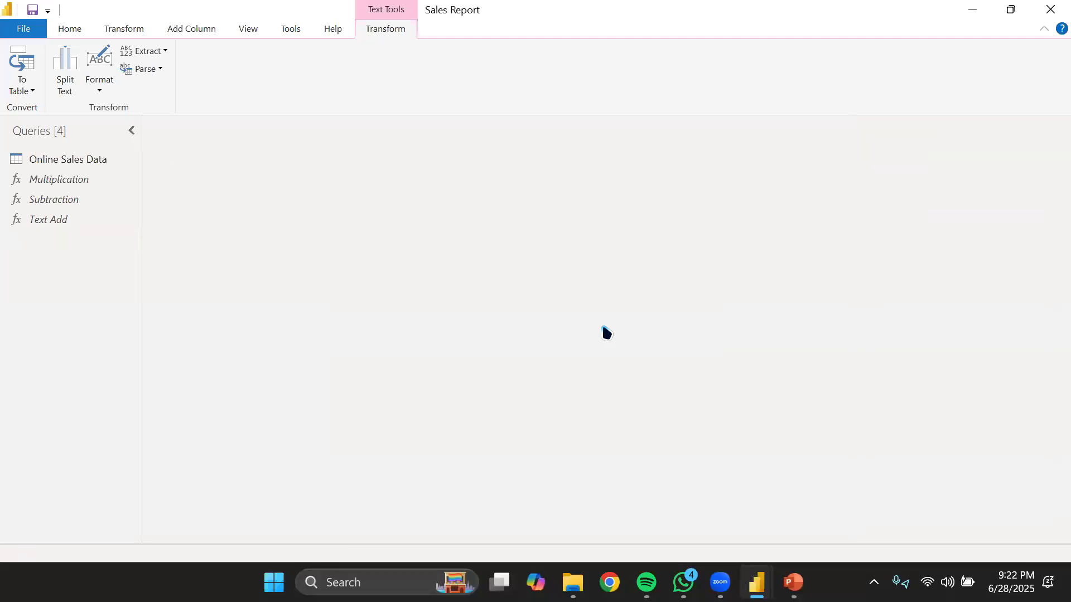
Open the Online Sales Data query and display its column-adding commands.
{"action": "left_click", "coordinate": [99, 224]}
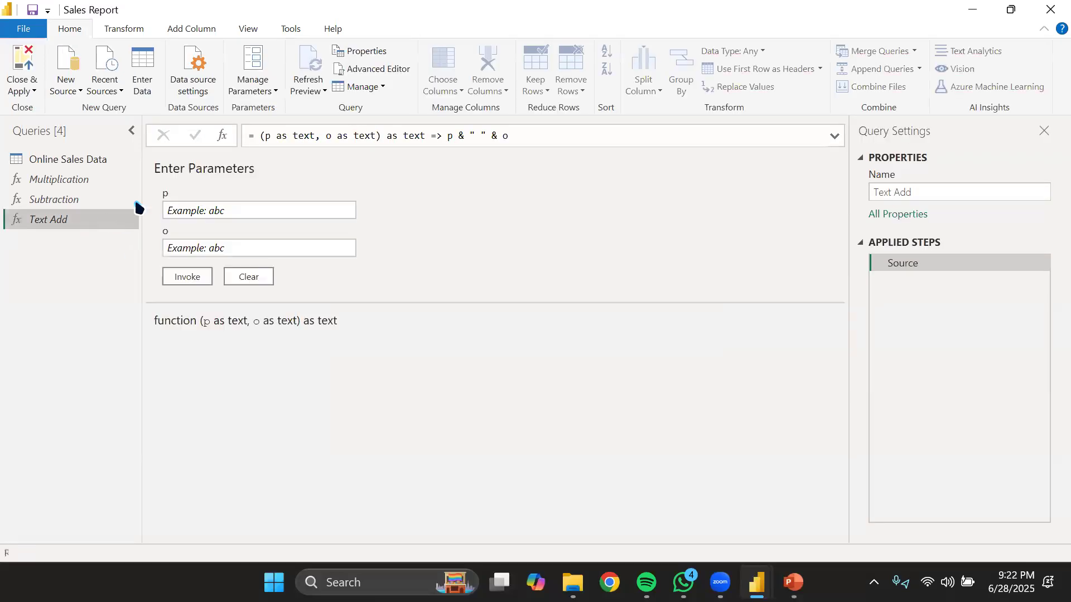
{"action": "left_click", "coordinate": [110, 160]}
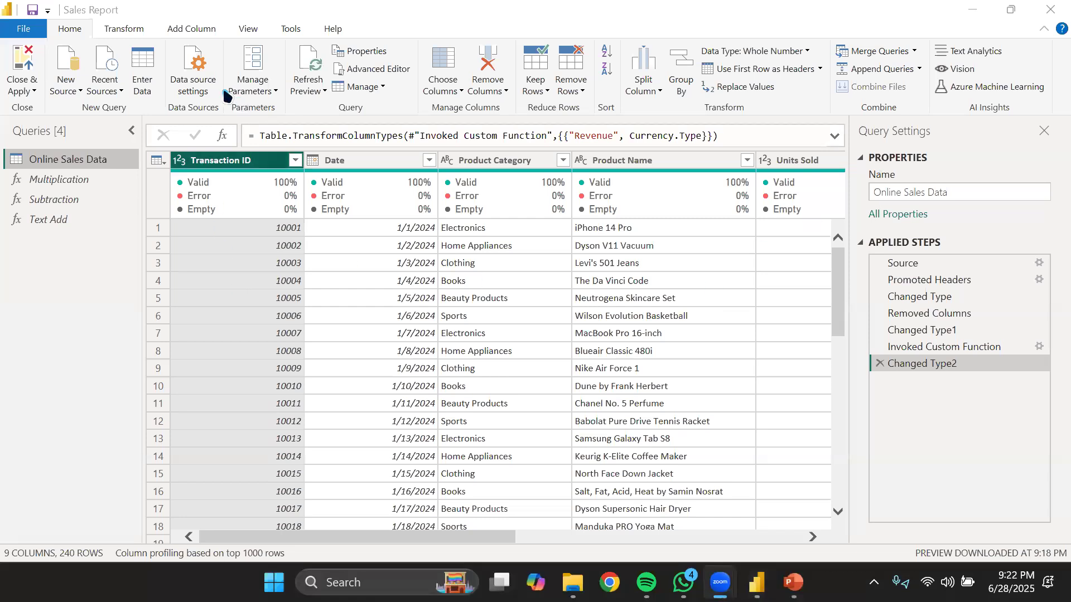
{"action": "left_click", "coordinate": [185, 30]}
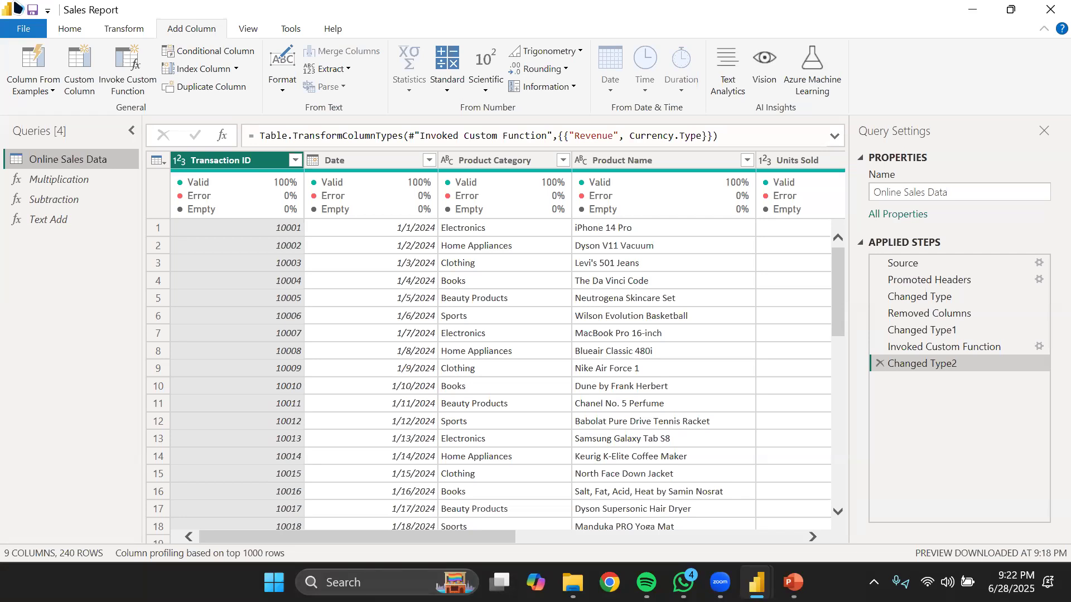
{"action": "left_click", "coordinate": [133, 8]}
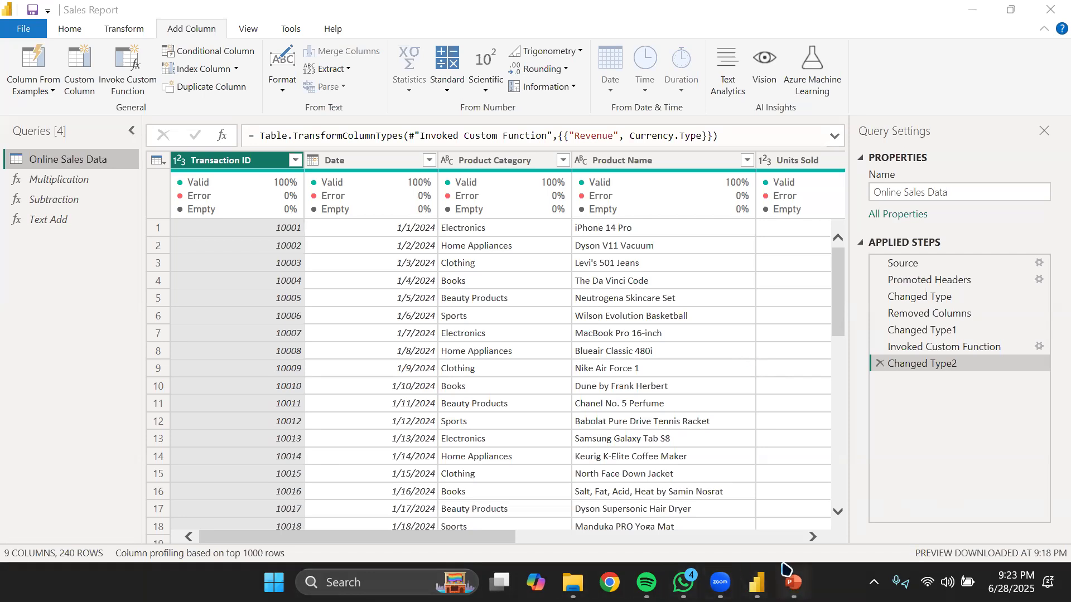
Switch to PowerPoint, review the Add Column slide describing the types of added columns, and return to Power Query Editor.
{"action": "left_click", "coordinate": [792, 583]}
{"action": "left_click", "coordinate": [63, 407]}
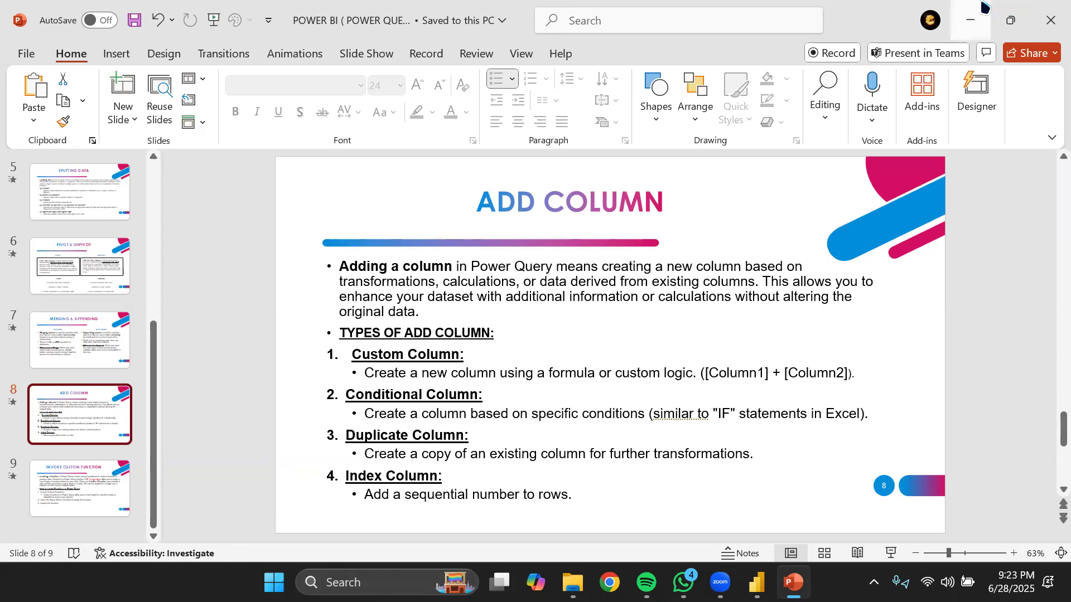
{"action": "left_click", "coordinate": [971, 20]}
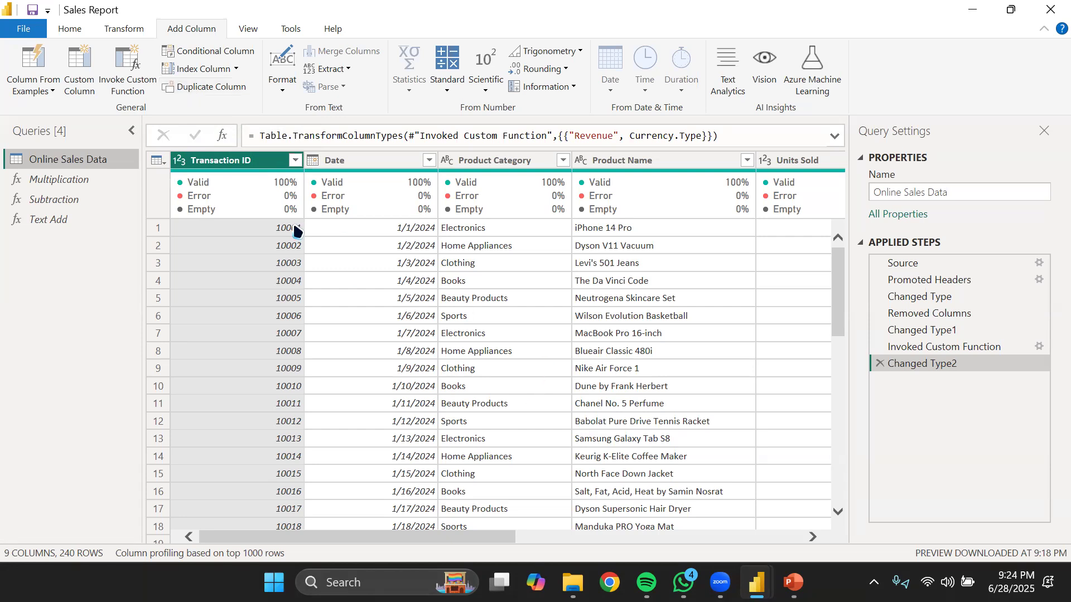
Duplicate the Transaction ID column in Online Sales Data, and remove the Duplicated Column step again.
{"action": "left_click", "coordinate": [352, 165]}
{"action": "left_click", "coordinate": [243, 163]}
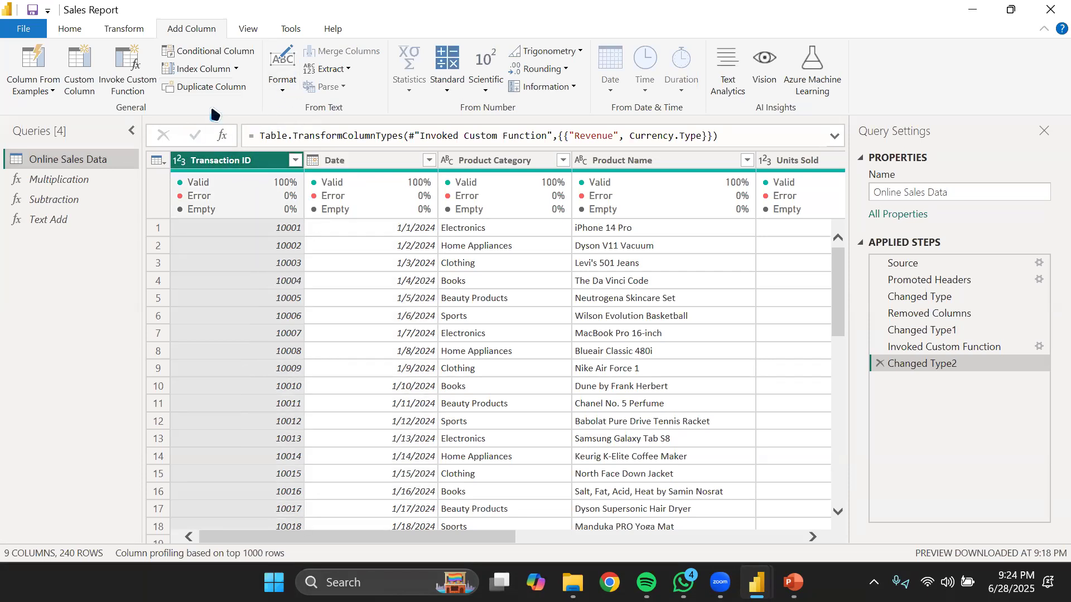
{"action": "left_click", "coordinate": [204, 87]}
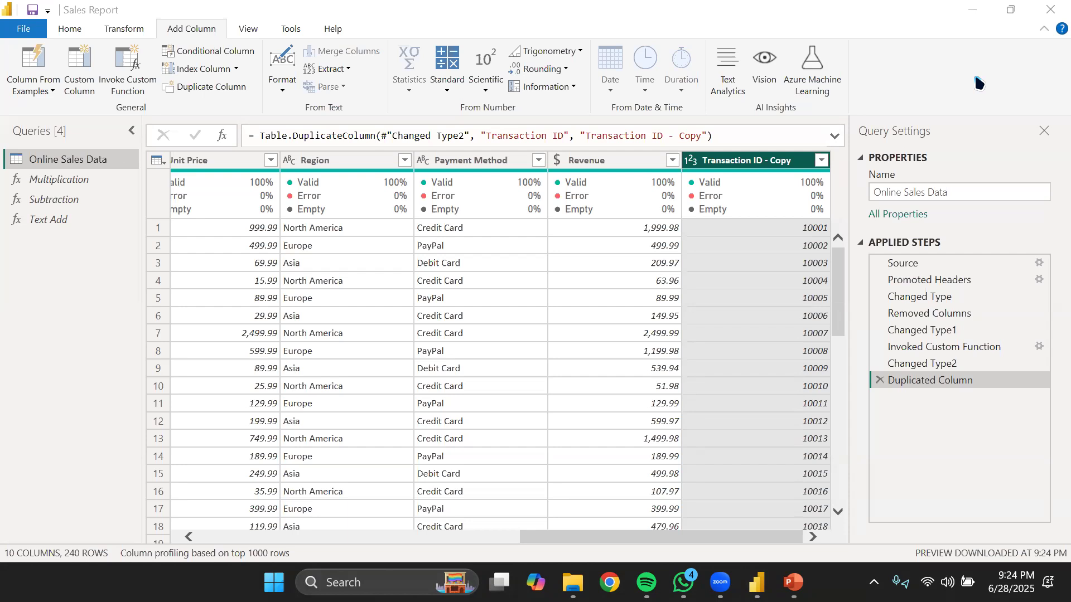
{"action": "left_click", "coordinate": [880, 380]}
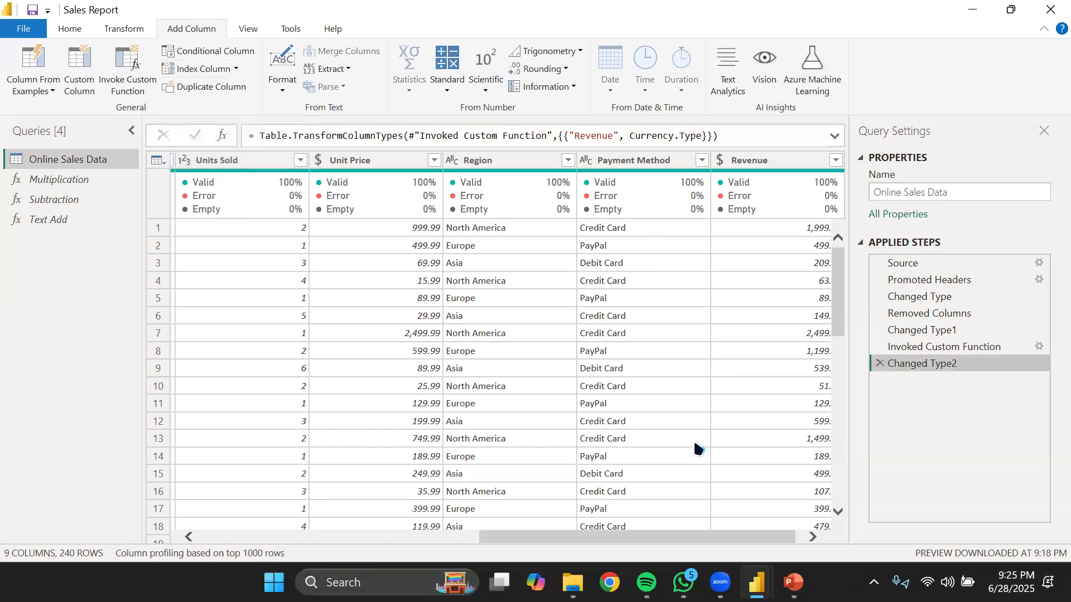
Check the Add Column slide in PowerPoint again, and view the index column options in Power Query Editor.
{"action": "left_click", "coordinate": [793, 583]}
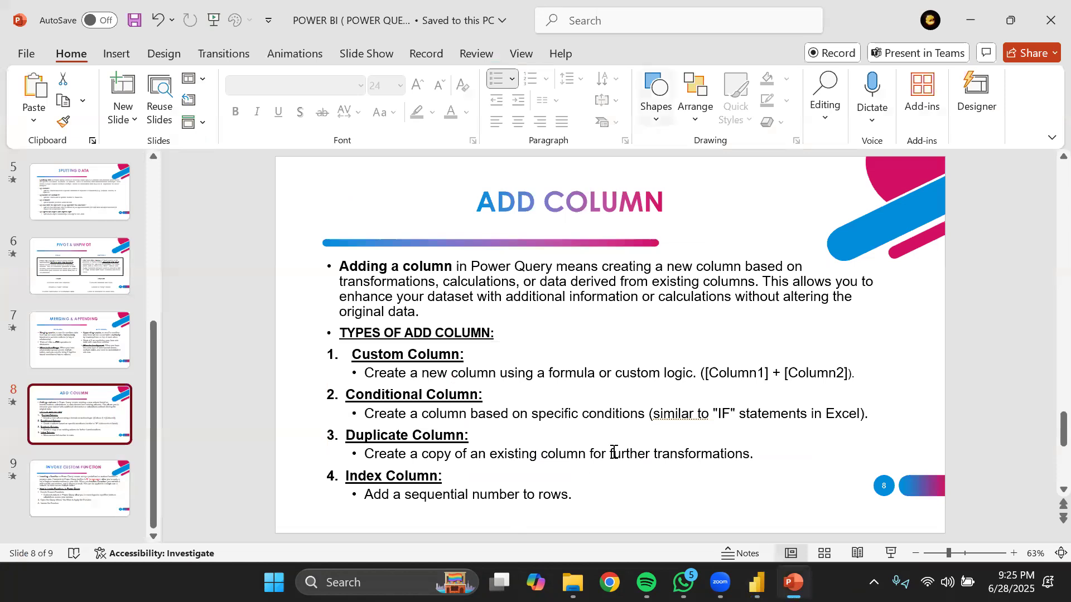
{"action": "left_click", "coordinate": [971, 21]}
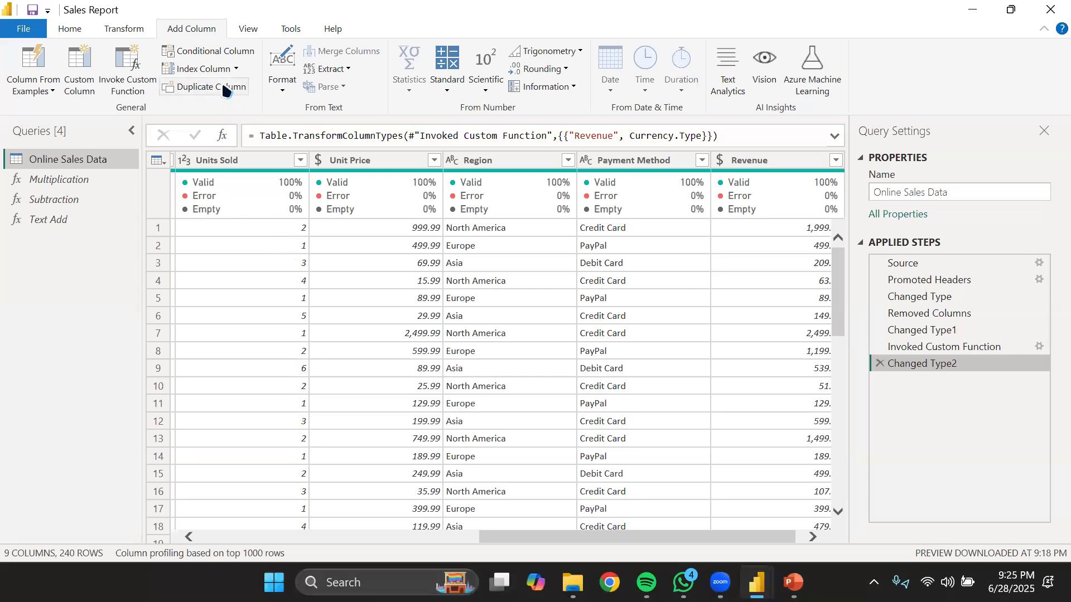
{"action": "left_click", "coordinate": [237, 69]}
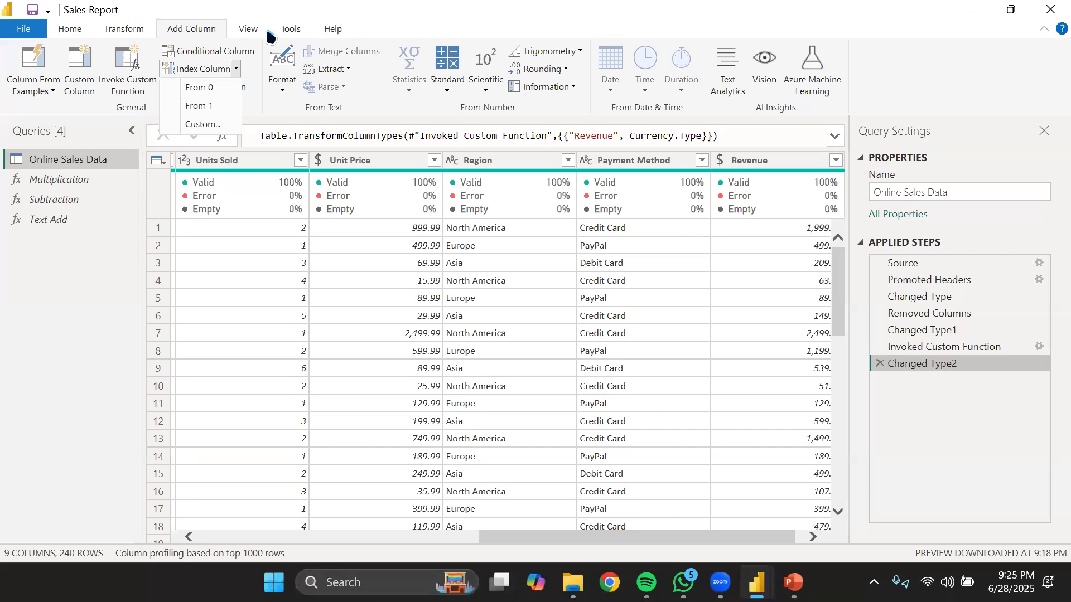
{"action": "left_click", "coordinate": [26, 3]}
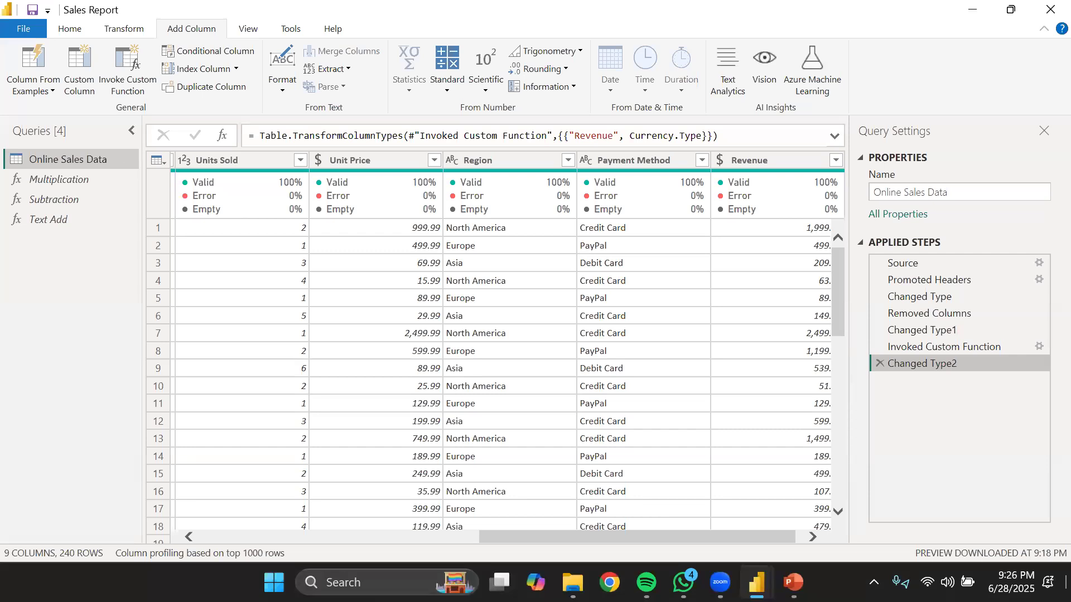
Add a custom index column to Online Sales Data with starting index 101 and increment 1.
{"action": "left_click", "coordinate": [235, 69]}
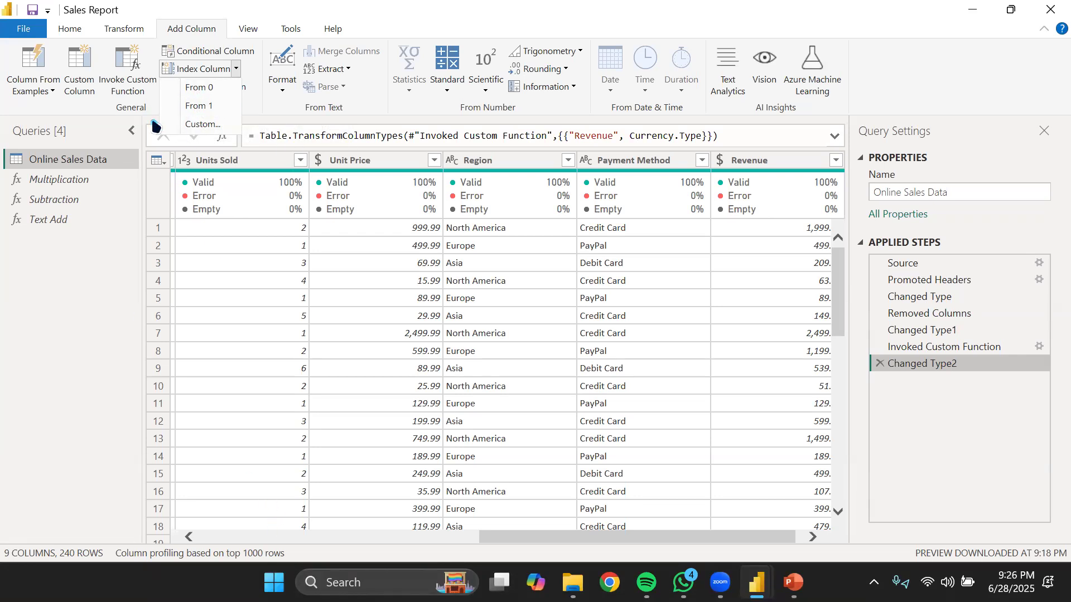
{"action": "left_click", "coordinate": [195, 125]}
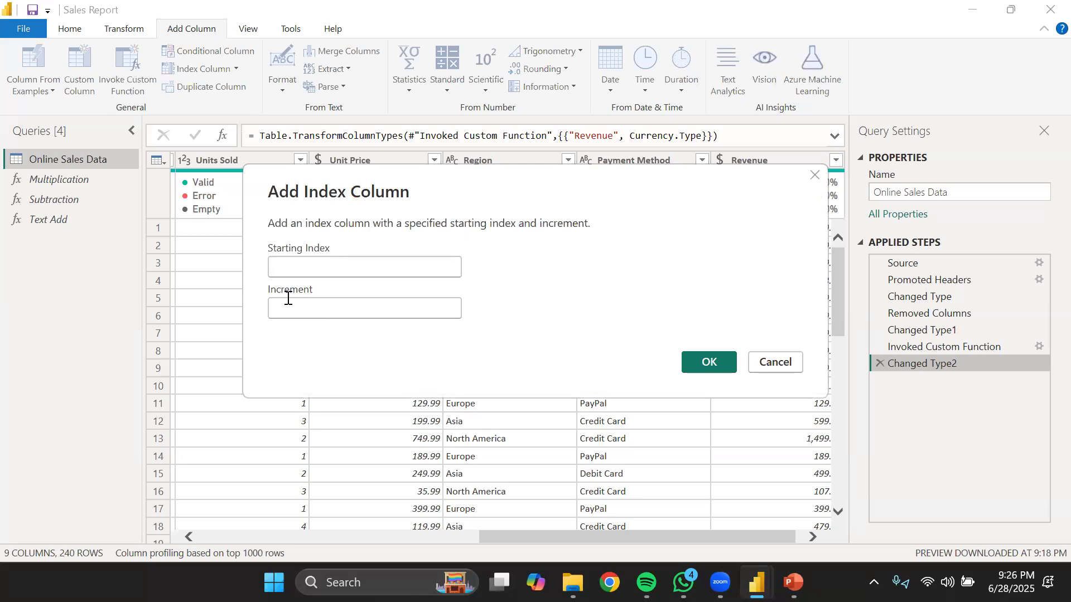
{"action": "type", "text": "101"}
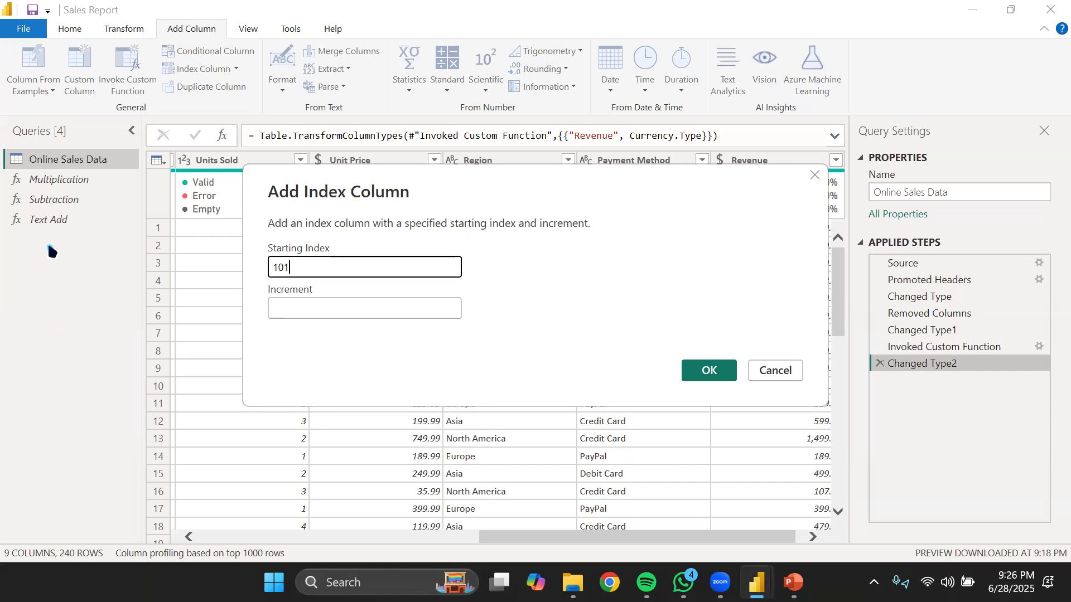
{"action": "left_click", "coordinate": [407, 325]}
{"action": "left_click", "coordinate": [406, 308]}
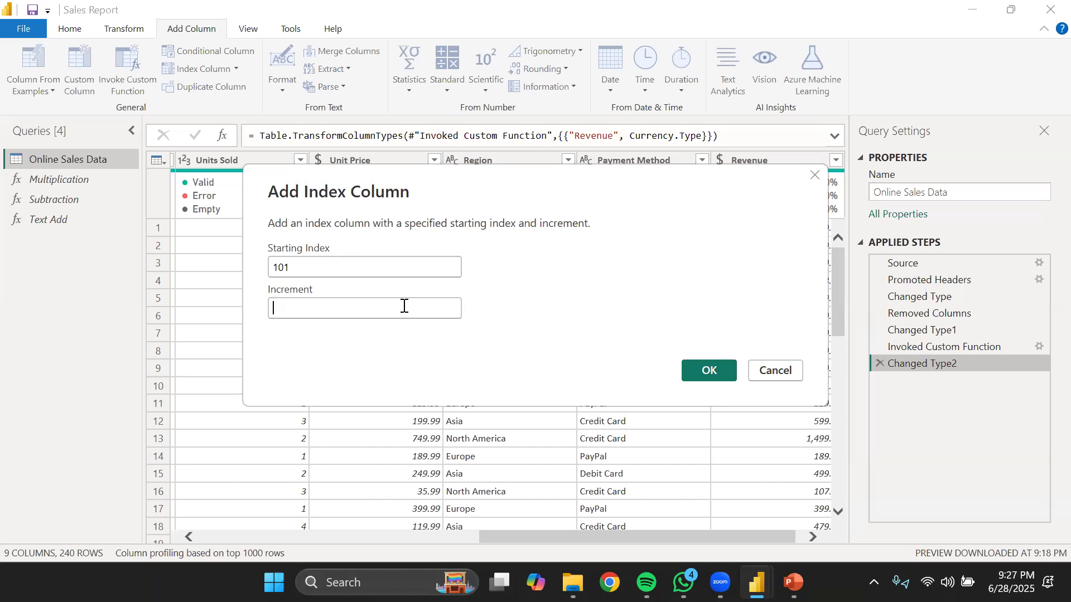
{"action": "type", "text": "1"}
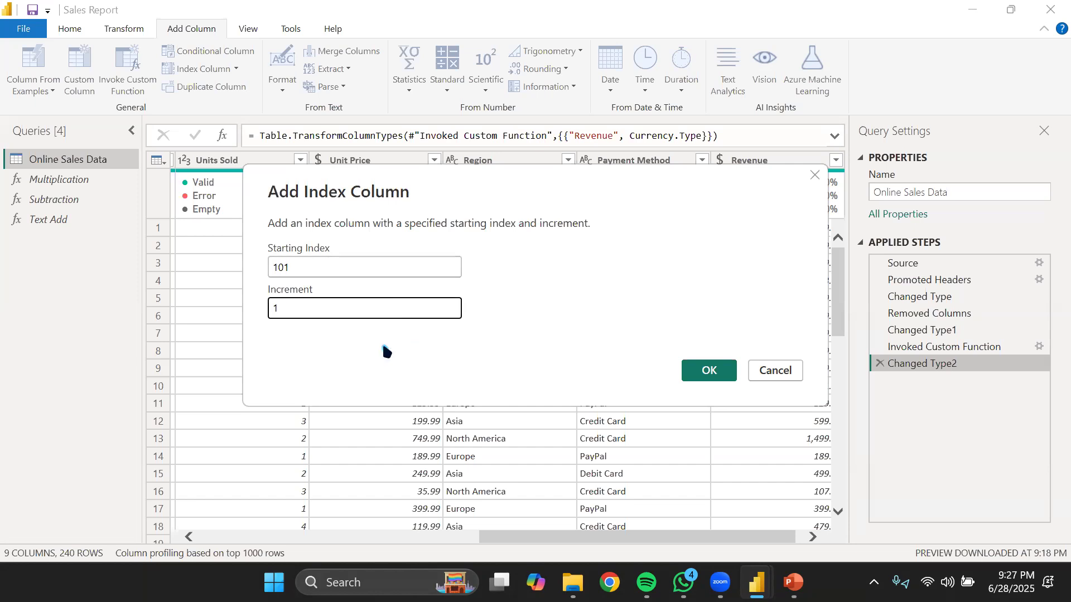
{"action": "key", "text": "Return"}
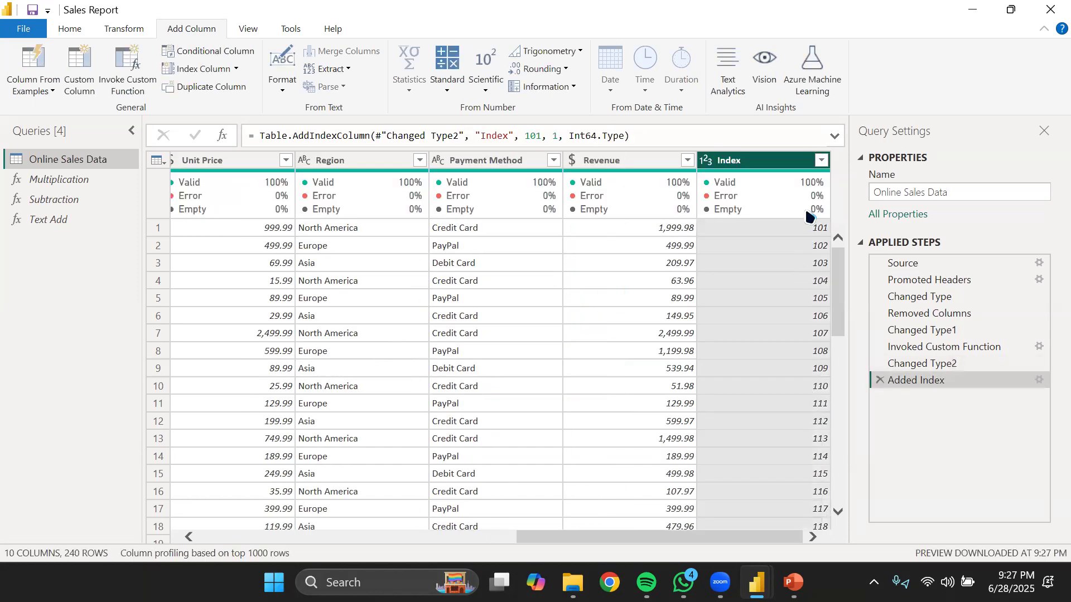
Look through the Index column's values down the table, and remove the Added Index step.
{"action": "scroll", "coordinate": [809, 363], "scroll_direction": "down", "scroll_amount": 15}
{"action": "scroll", "coordinate": [793, 434], "scroll_direction": "down", "scroll_amount": 10}
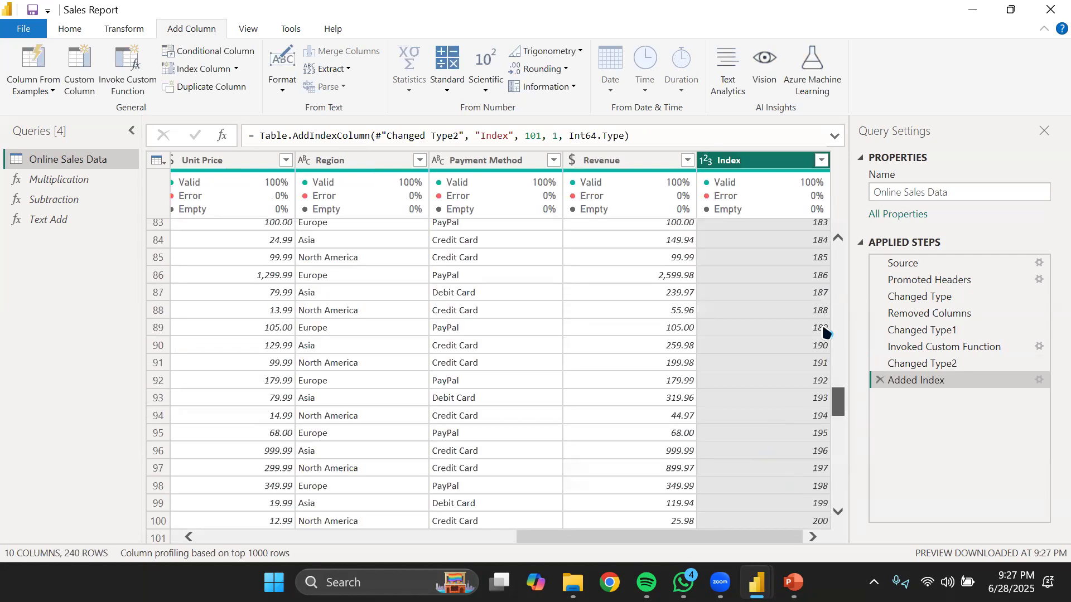
{"action": "left_click_drag", "start_coordinate": [840, 402], "coordinate": [839, 261]}
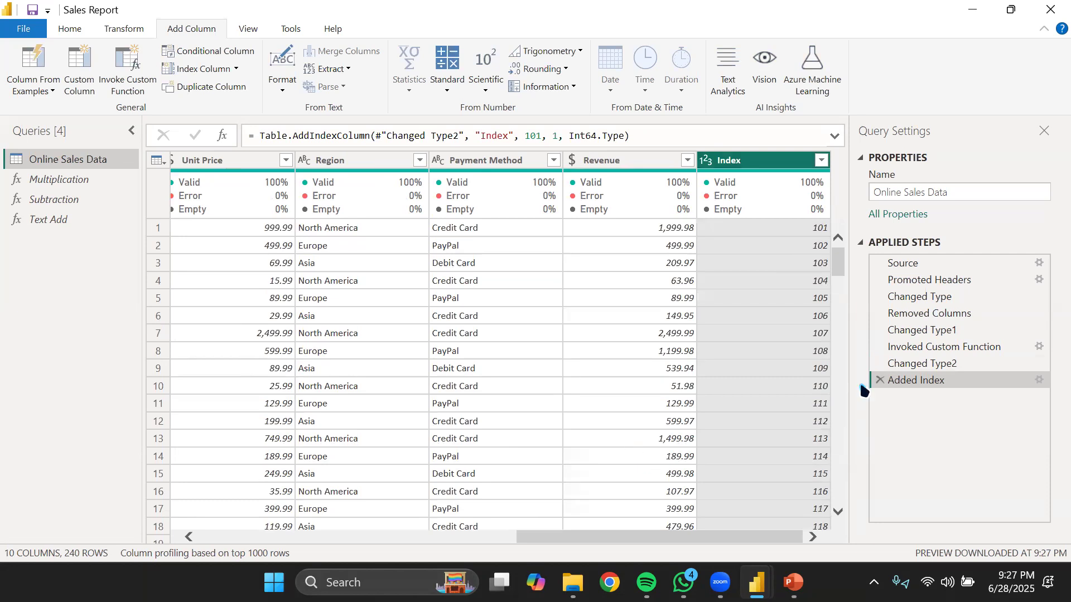
{"action": "left_click", "coordinate": [880, 381]}
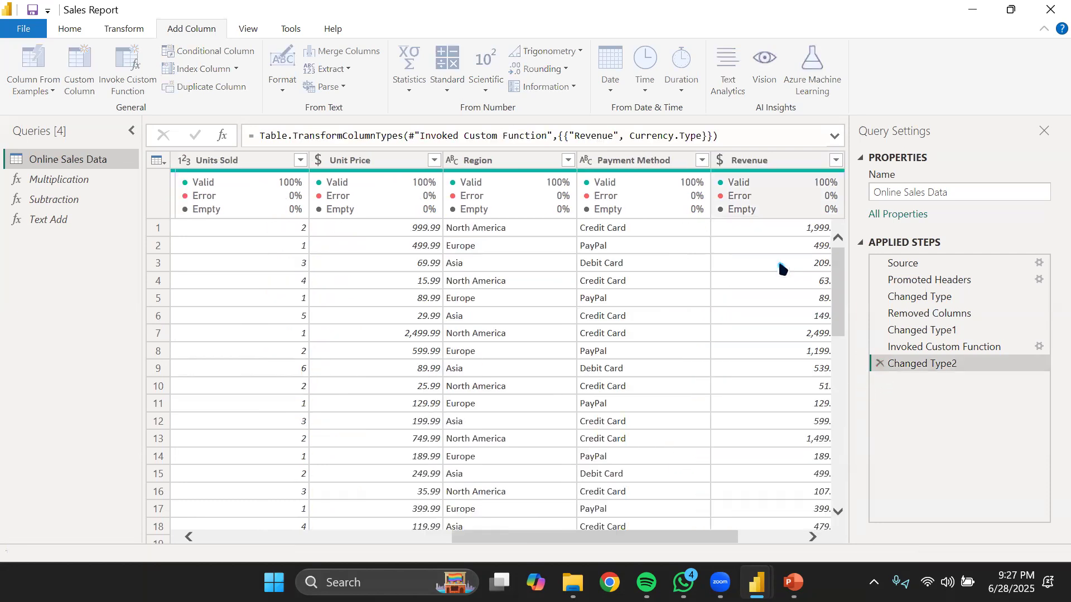
{"action": "left_click", "coordinate": [226, 57]}
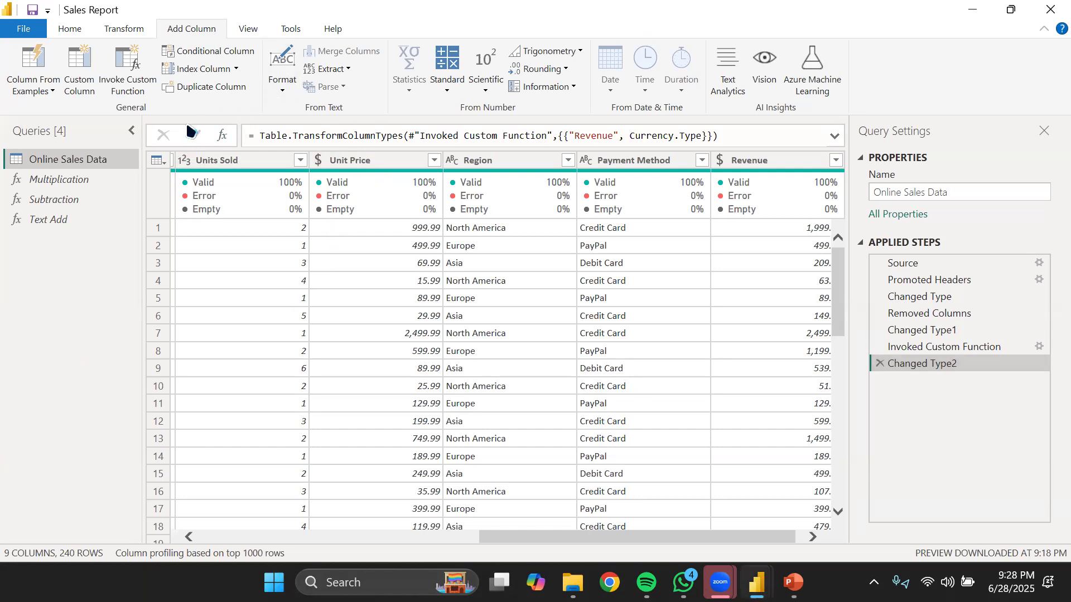
{"action": "left_click", "coordinate": [199, 57]}
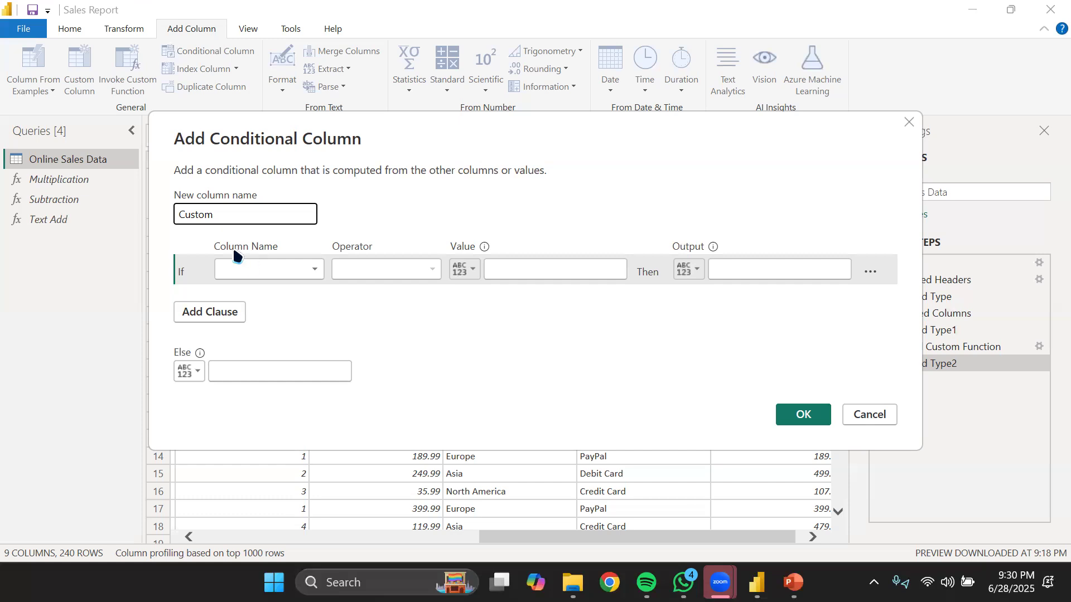
{"action": "left_click", "coordinate": [222, 223]}
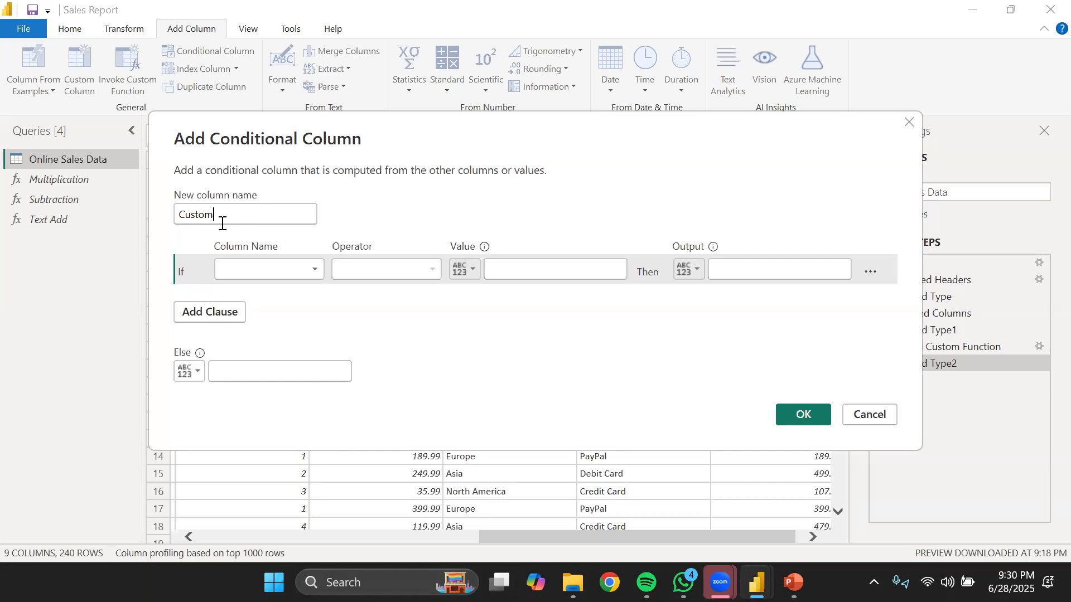
{"action": "left_click", "coordinate": [222, 223]}
{"action": "key", "text": "BackSpace"}
{"action": "key", "text": "BackSpace"}
{"action": "key", "text": "BackSpace"}
{"action": "key", "text": "BackSpace"}
{"action": "key", "text": "BackSpace"}
{"action": "key", "text": "BackSpace"}
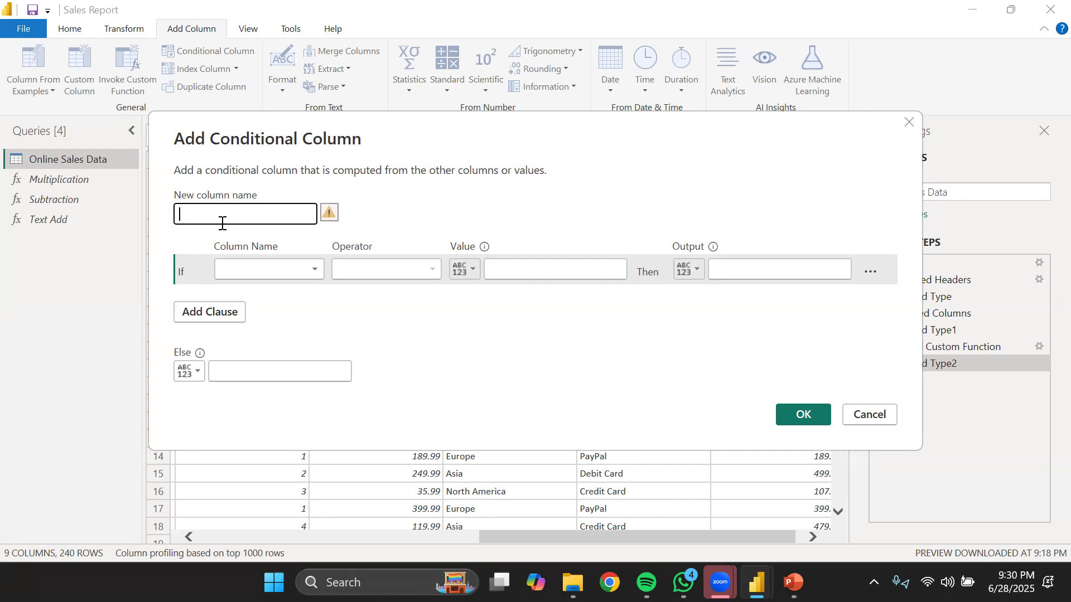
{"action": "type", "text": "Cash Token"}
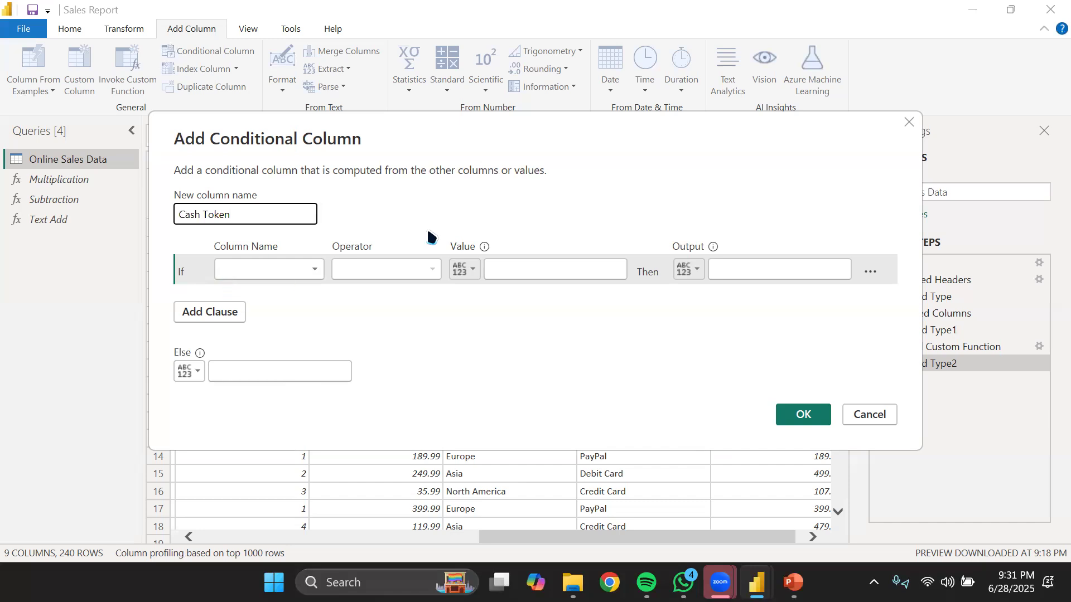
{"action": "left_click", "coordinate": [878, 416]}
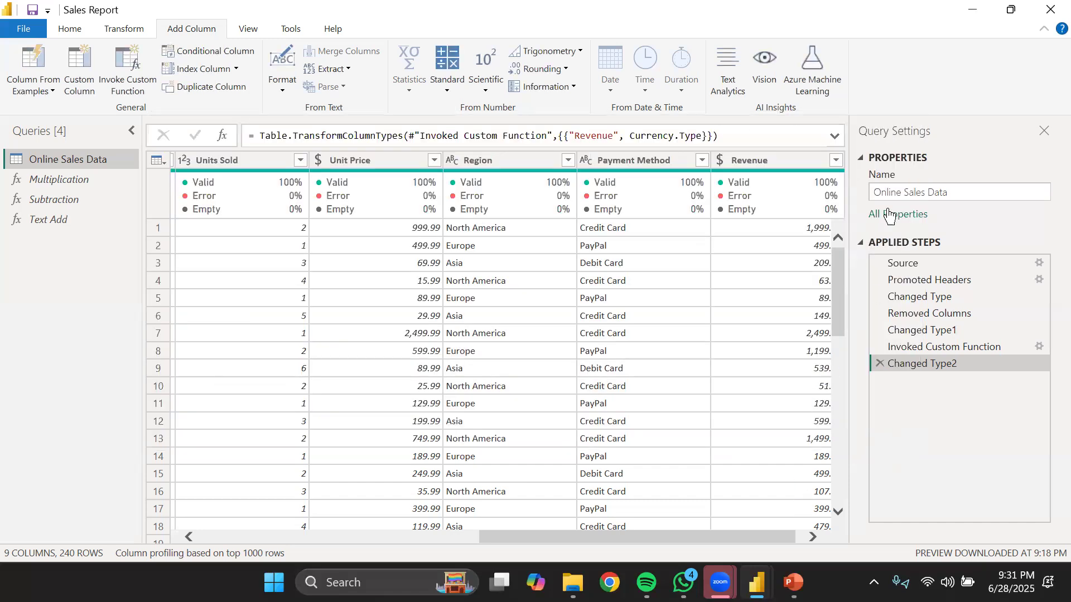
Examine the Revenue column's filter values and rows in Online Sales Data, without applying a filter.
{"action": "scroll", "coordinate": [755, 538], "scroll_direction": "right", "scroll_amount": 1}
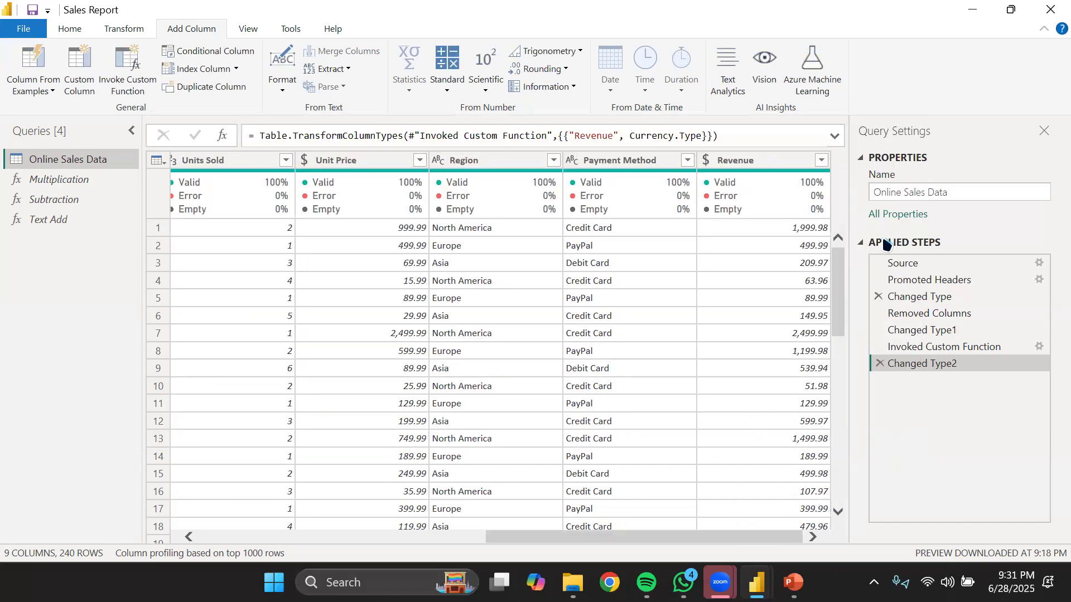
{"action": "left_click", "coordinate": [821, 160]}
{"action": "left_click_drag", "start_coordinate": [812, 361], "coordinate": [812, 578]}
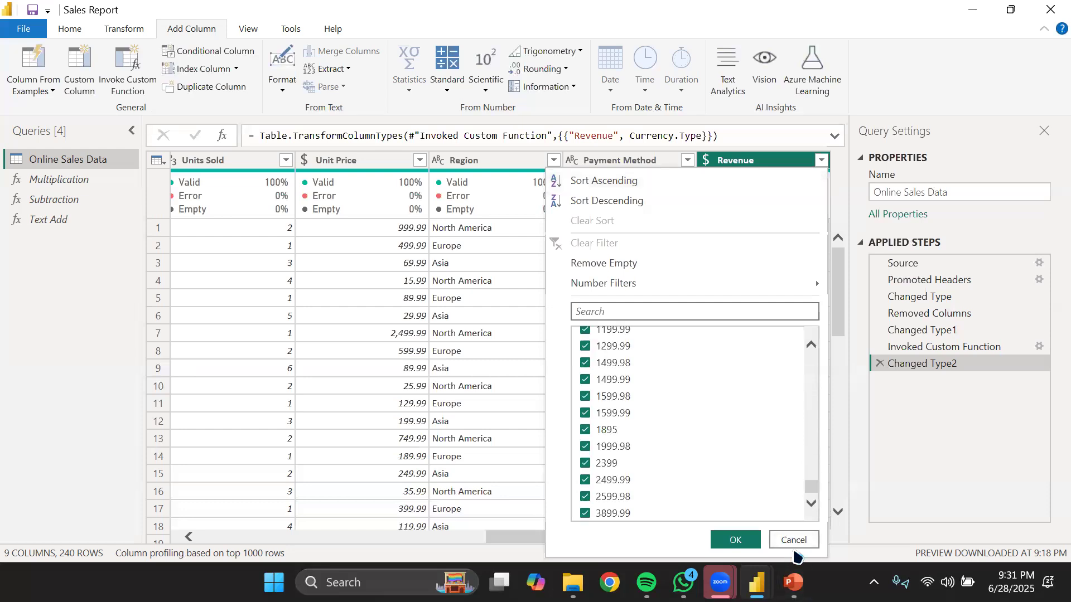
{"action": "left_click", "coordinate": [793, 540]}
{"action": "scroll", "coordinate": [813, 413], "scroll_direction": "down", "scroll_amount": 10}
{"action": "scroll", "coordinate": [795, 420], "scroll_direction": "up", "scroll_amount": 10}
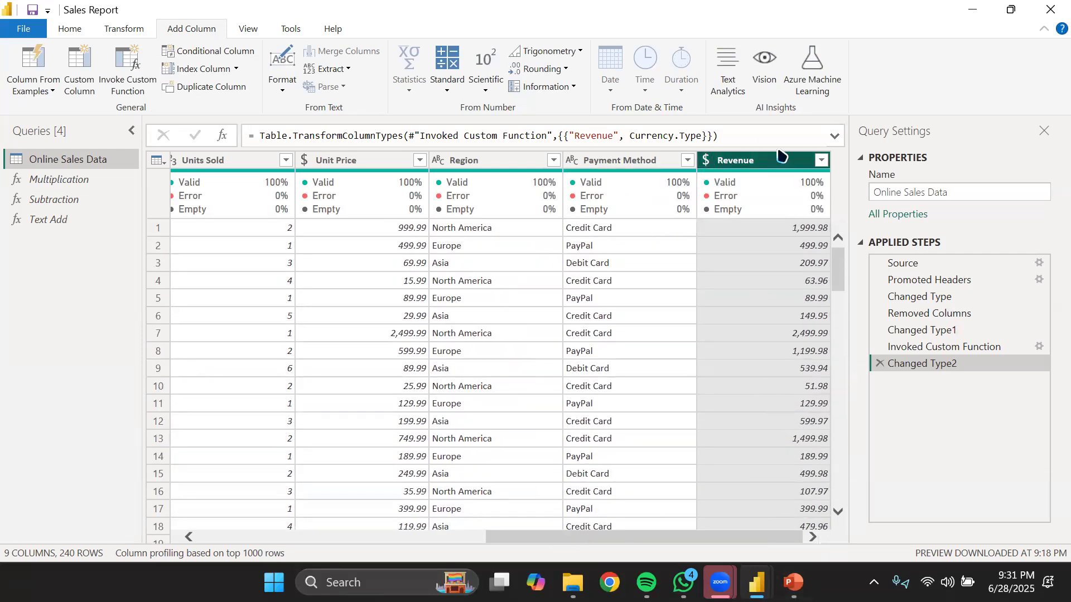
Sort Online Sales Data by Revenue ascending and then descending, look through the rows, and remove the Sorted Rows step.
{"action": "left_click", "coordinate": [822, 160]}
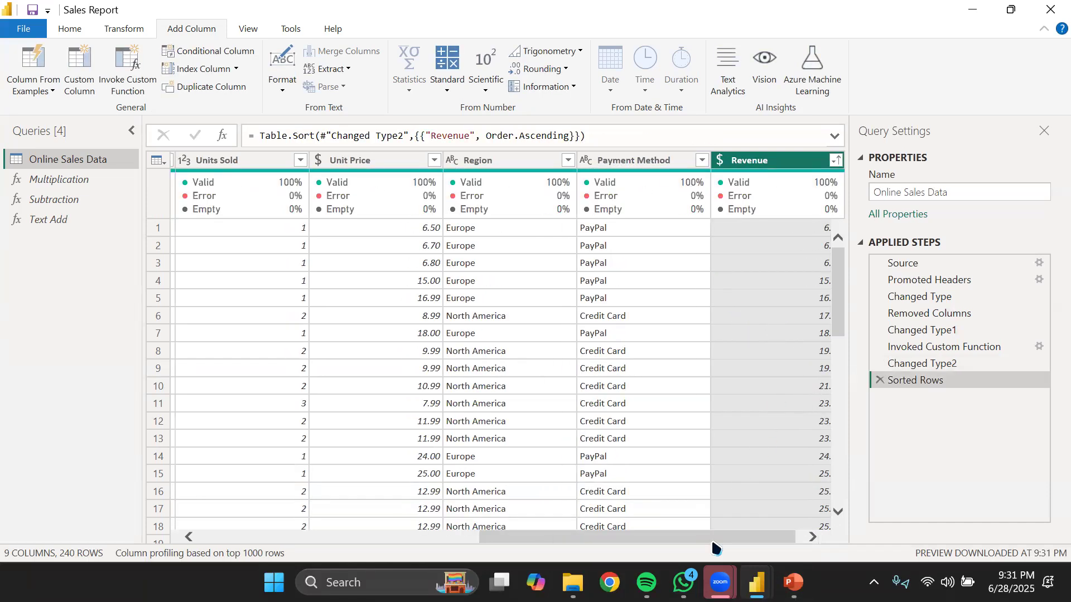
{"action": "left_click", "coordinate": [821, 161]}
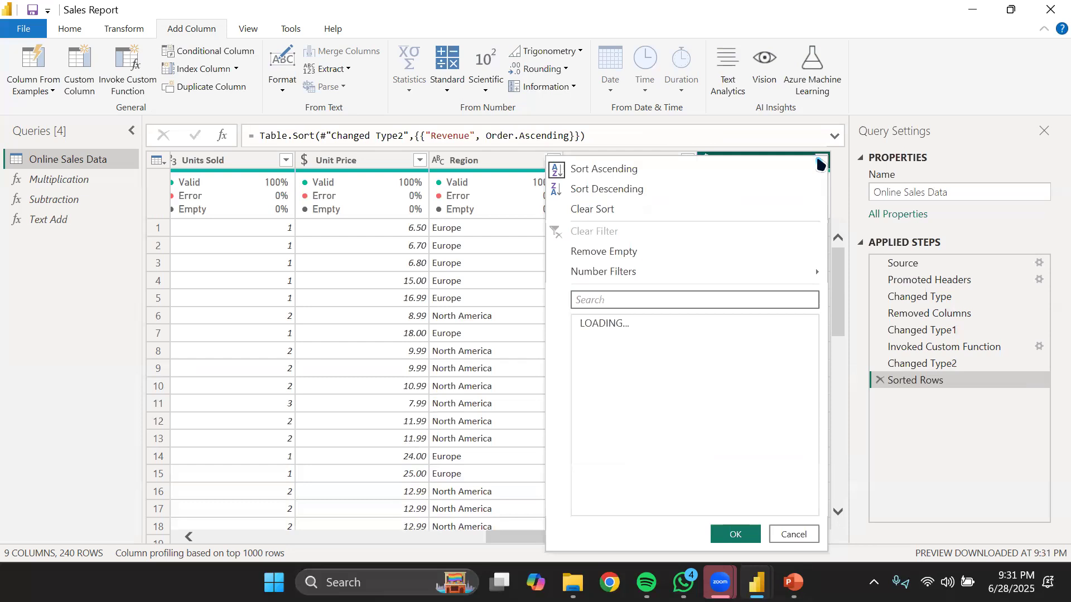
{"action": "left_click", "coordinate": [736, 188]}
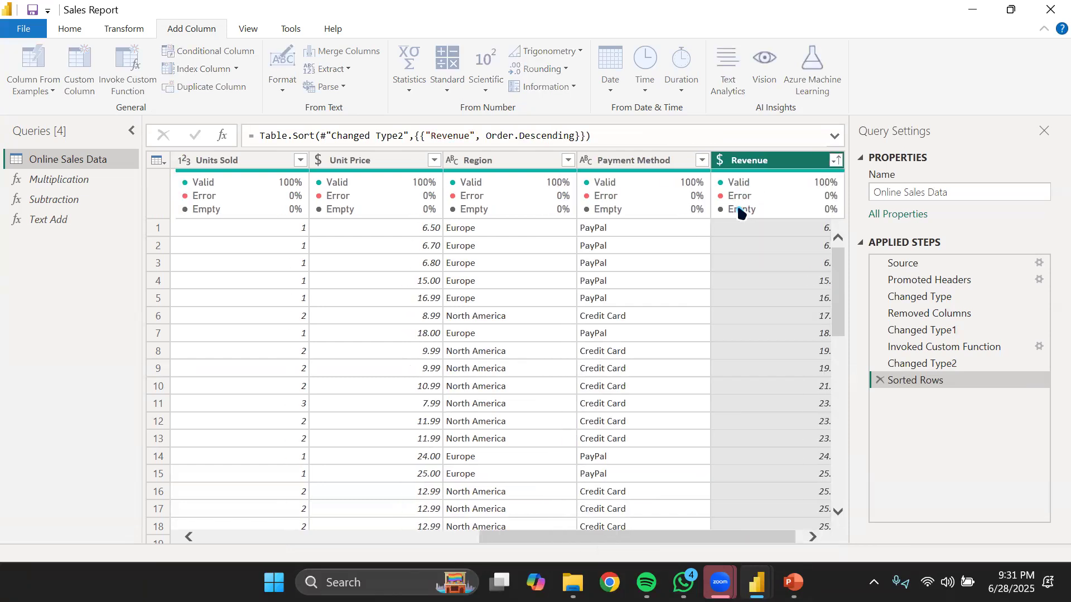
{"action": "scroll", "coordinate": [789, 302], "scroll_direction": "down", "scroll_amount": 10}
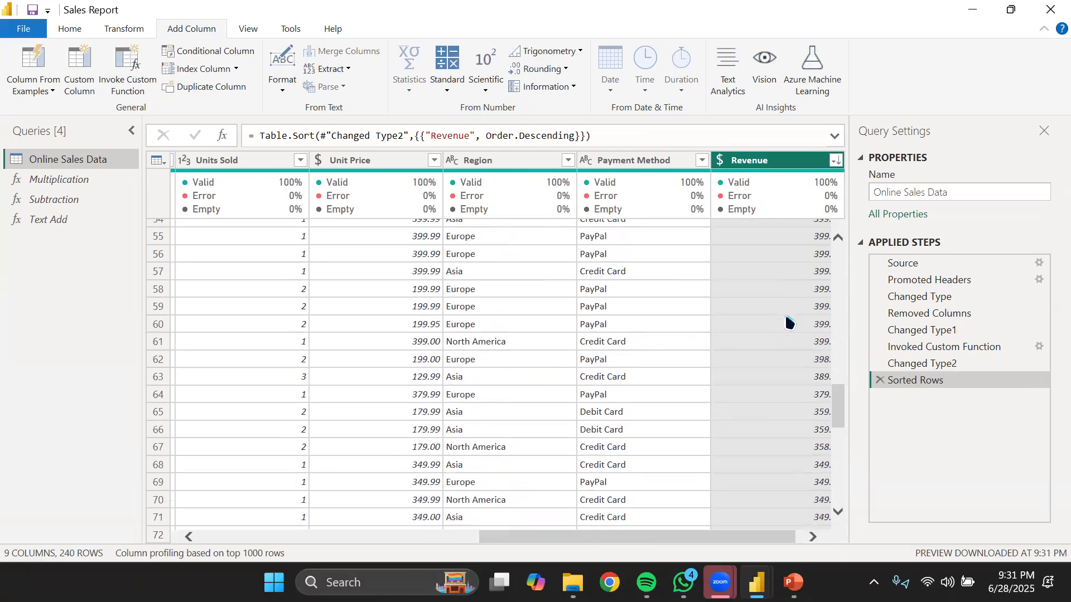
{"action": "scroll", "coordinate": [782, 347], "scroll_direction": "down", "scroll_amount": 18}
{"action": "scroll", "coordinate": [801, 313], "scroll_direction": "up", "scroll_amount": 7}
{"action": "scroll", "coordinate": [801, 315], "scroll_direction": "up", "scroll_amount": 15}
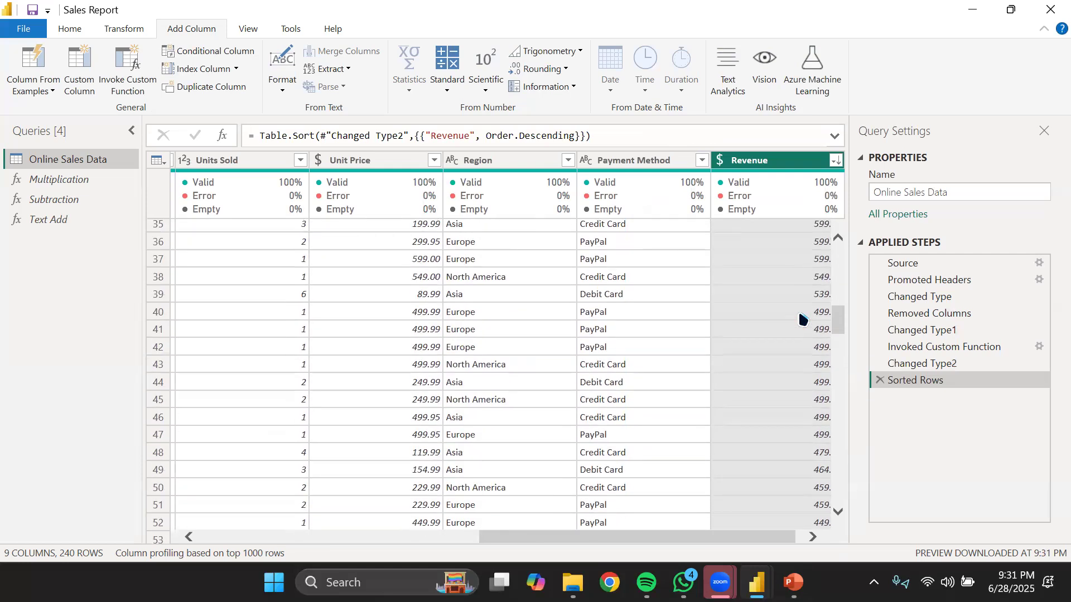
{"action": "scroll", "coordinate": [800, 315], "scroll_direction": "up", "scroll_amount": 7}
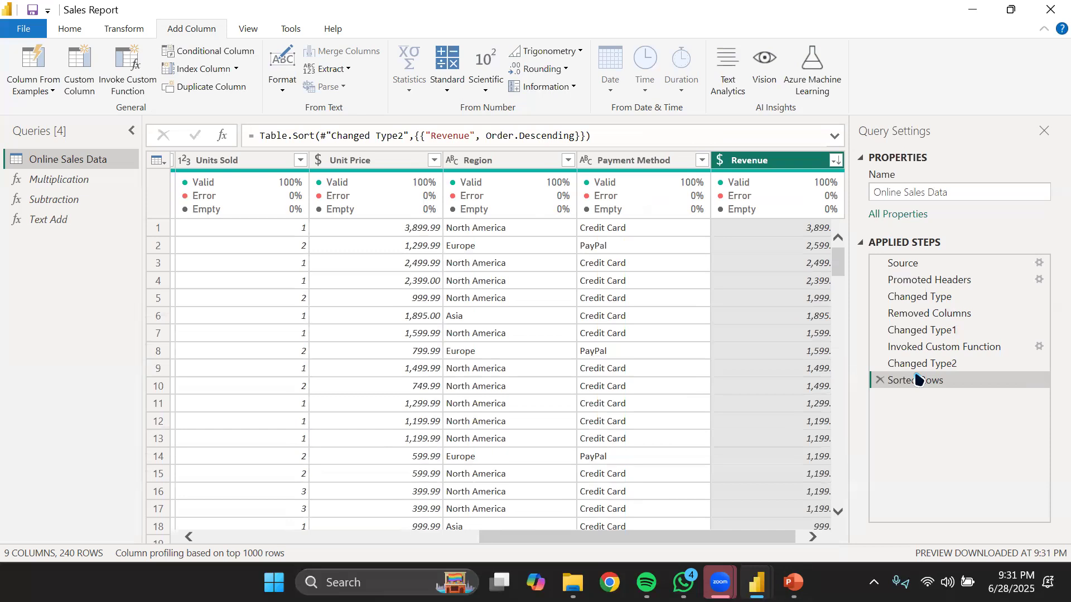
{"action": "left_click", "coordinate": [879, 380]}
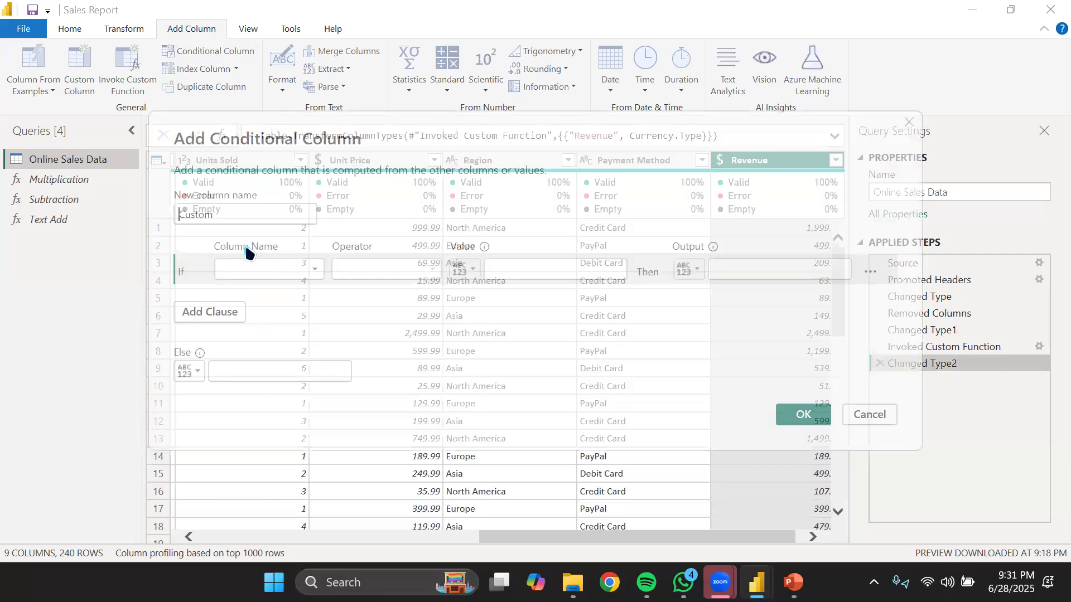
Start a new conditional column in Online Sales Data and name it Cash Token.
{"action": "left_click", "coordinate": [240, 209]}
{"action": "key", "text": "ctrl+a"}
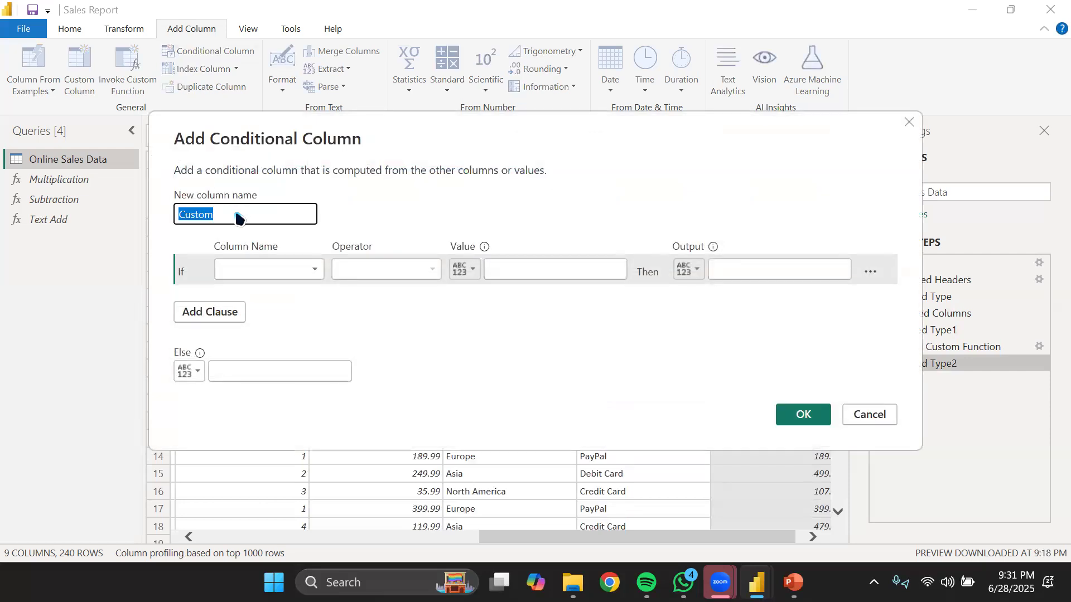
{"action": "type", "text": "Csh"}
{"action": "key", "text": "BackSpace"}
{"action": "key", "text": "BackSpace"}
{"action": "type", "text": "ash Token"}
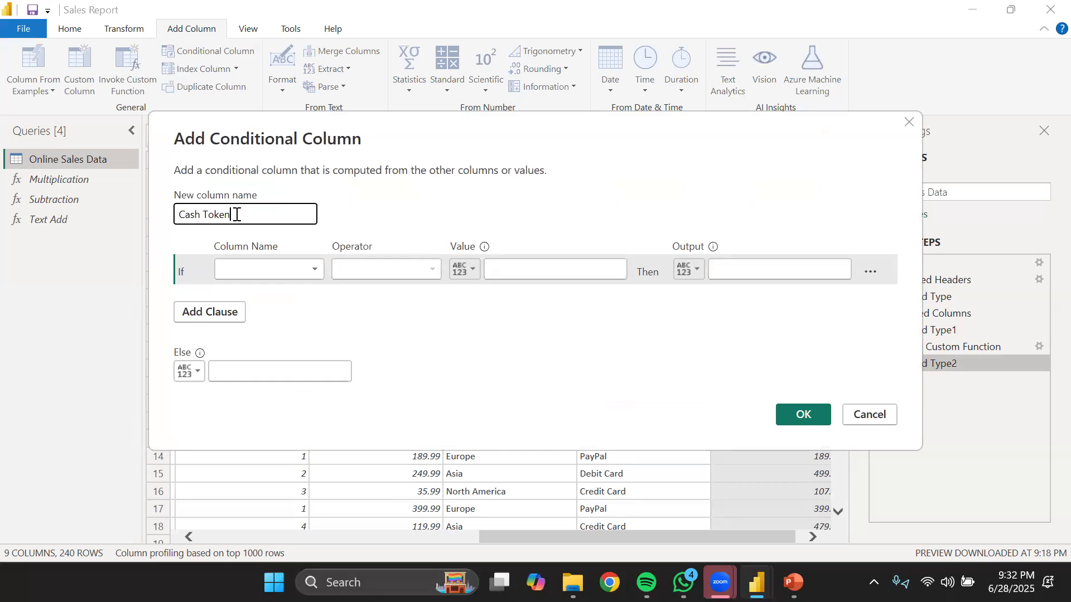
Set the Cash Token clause's condition to Revenue is greater than or equal to 2500.
{"action": "left_click", "coordinate": [254, 268]}
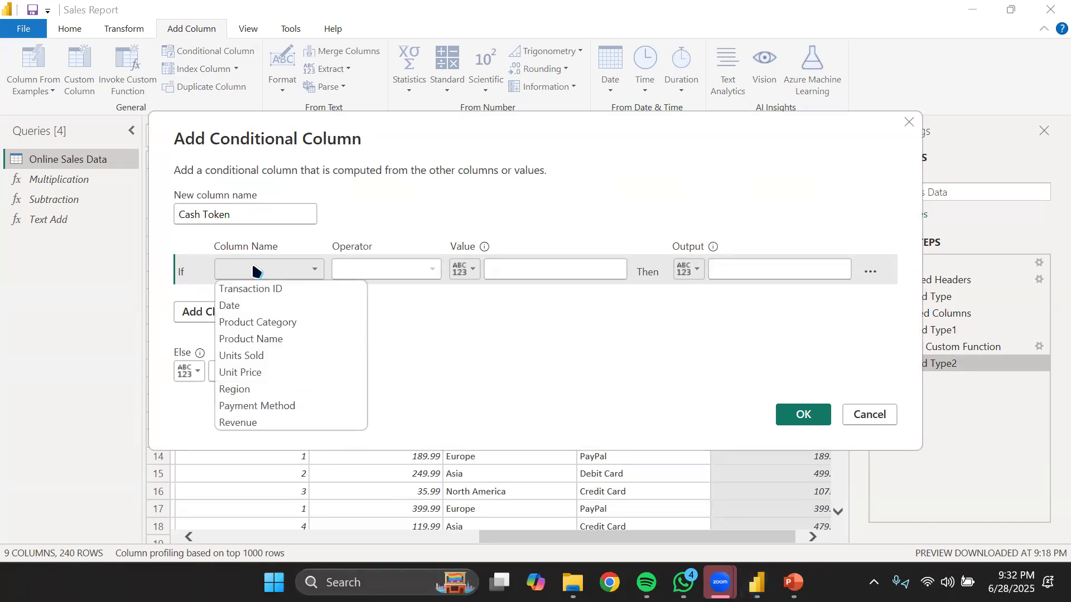
{"action": "left_click", "coordinate": [240, 424]}
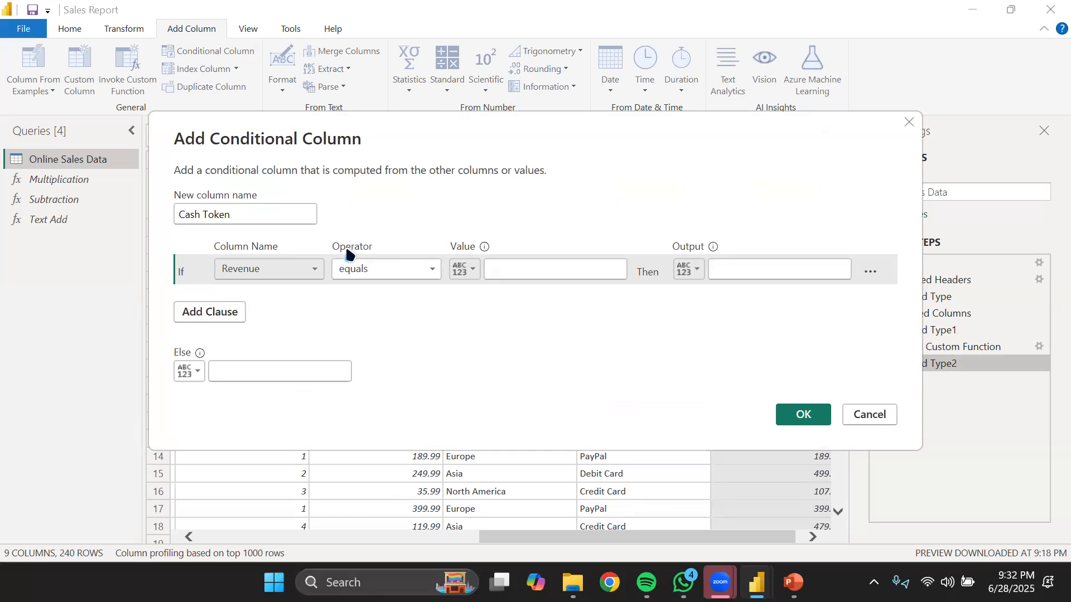
{"action": "left_click", "coordinate": [366, 273]}
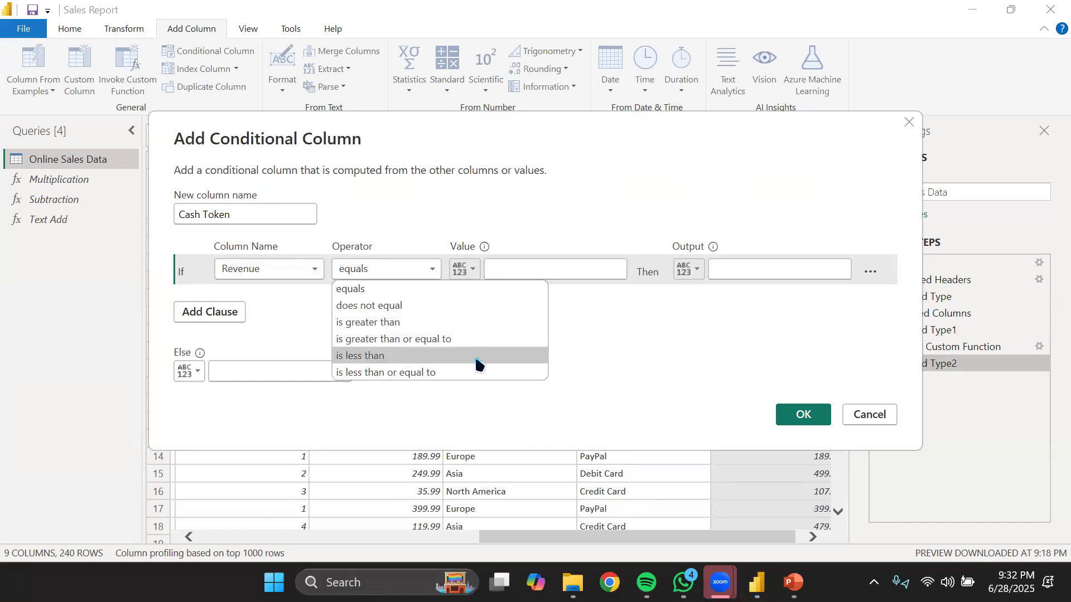
{"action": "left_click", "coordinate": [449, 342]}
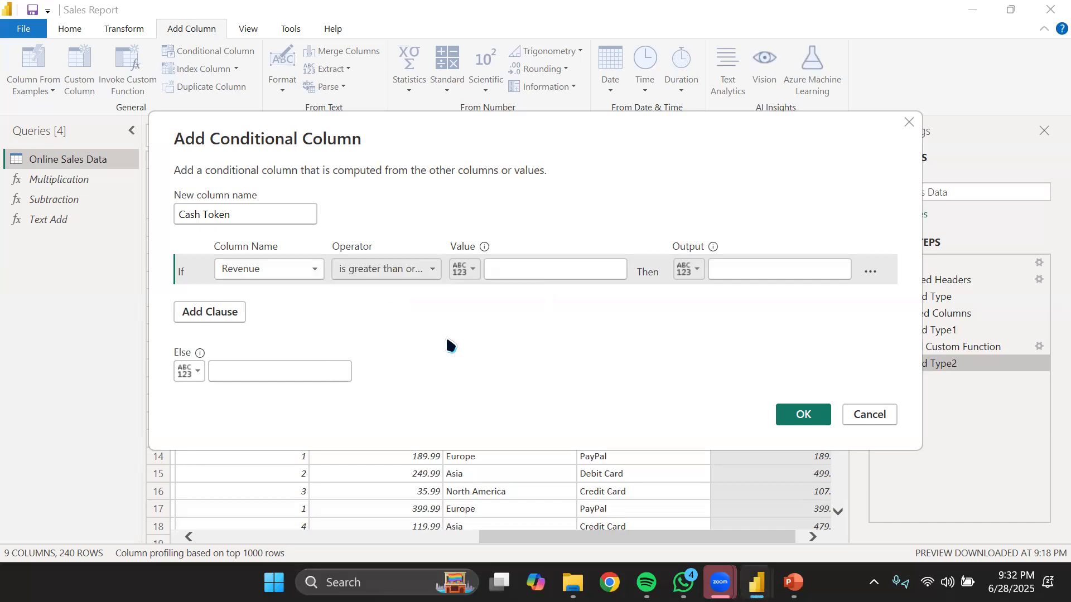
{"action": "left_click", "coordinate": [546, 275]}
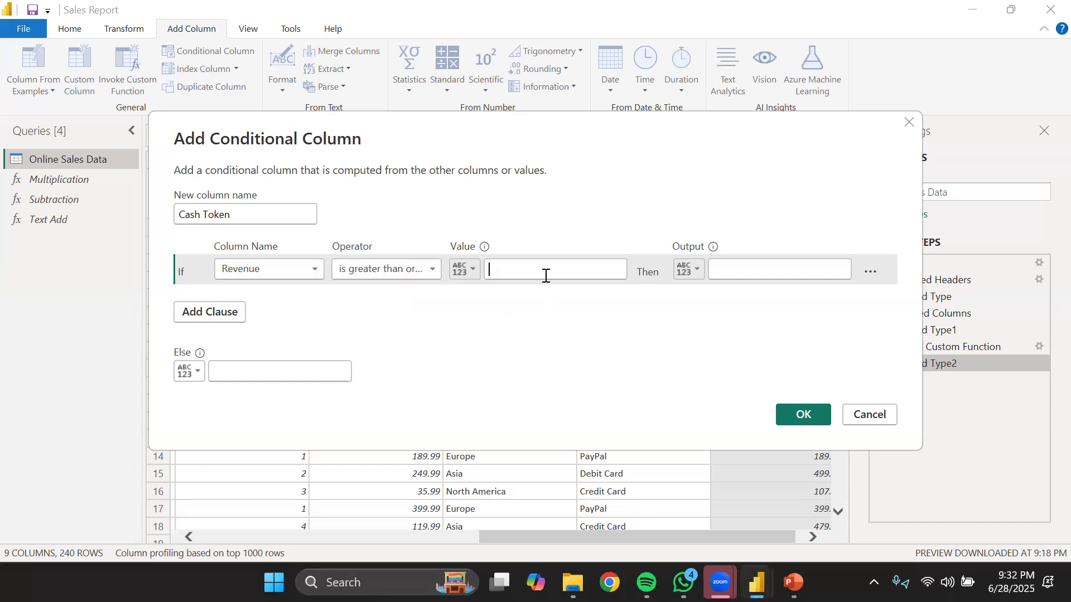
{"action": "type", "text": "3000"}
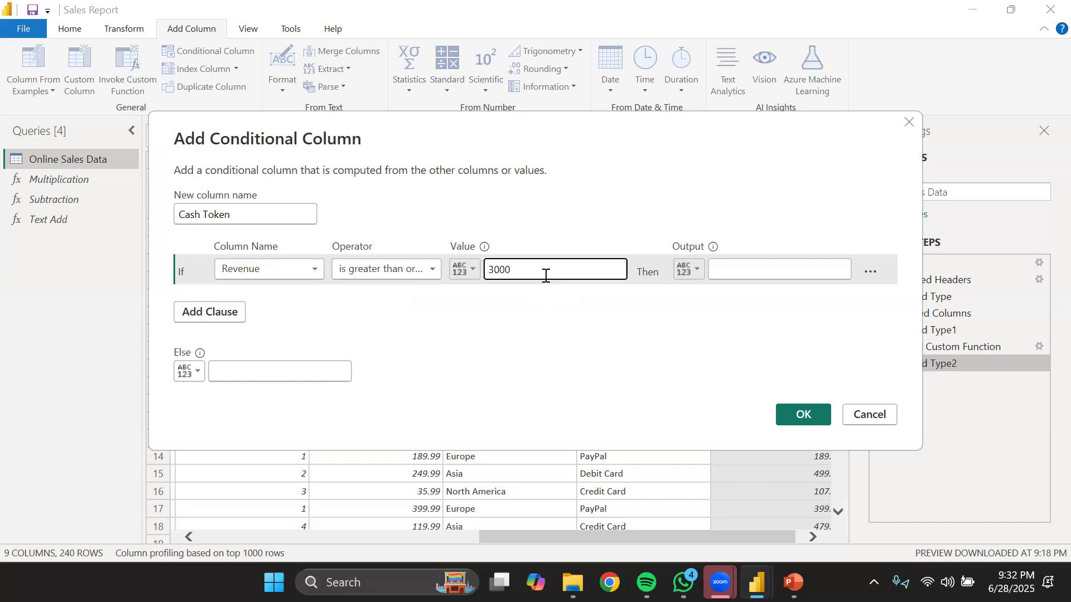
{"action": "key", "text": "BackSpace"}
{"action": "key", "text": "BackSpace"}
{"action": "key", "text": "BackSpace"}
{"action": "key", "text": "BackSpace"}
{"action": "type", "text": "2500"}
{"action": "left_click", "coordinate": [731, 277]}
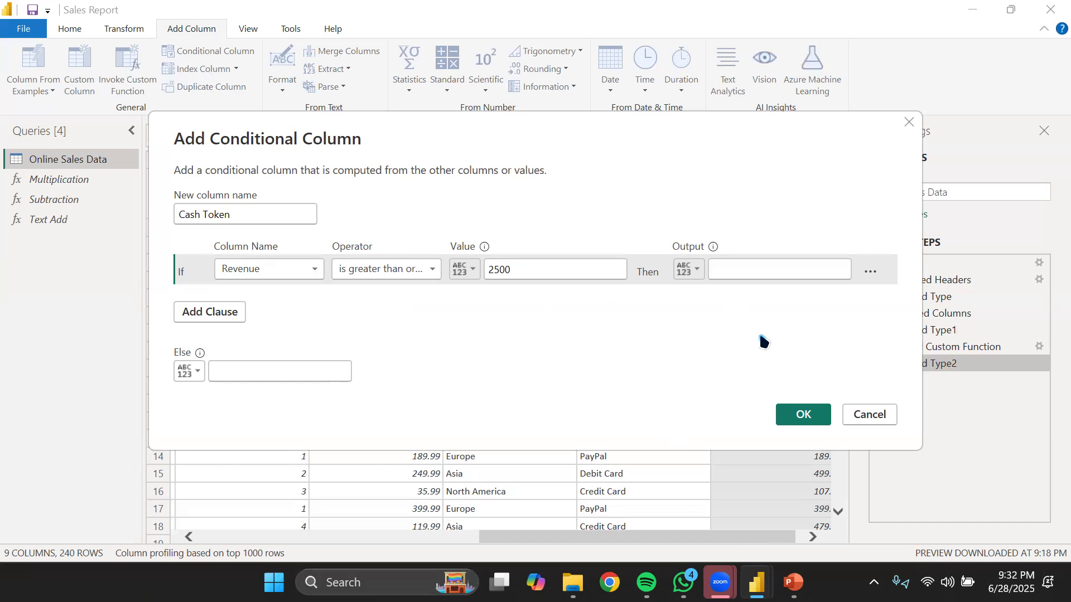
{"action": "key", "text": "XF86RFKill"}
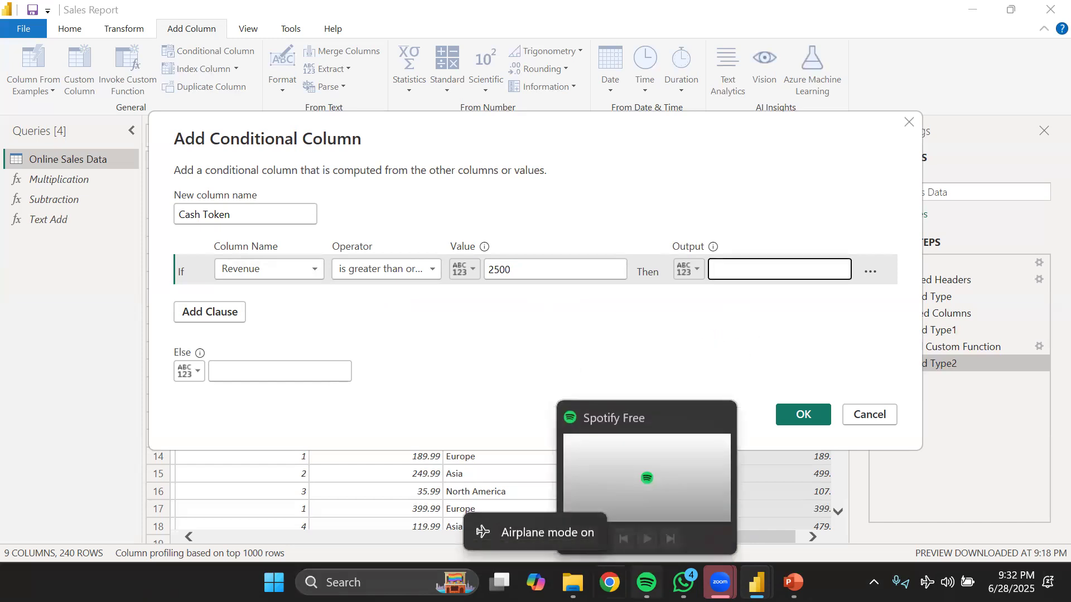
{"action": "mouse_move", "coordinate": [647, 582]}
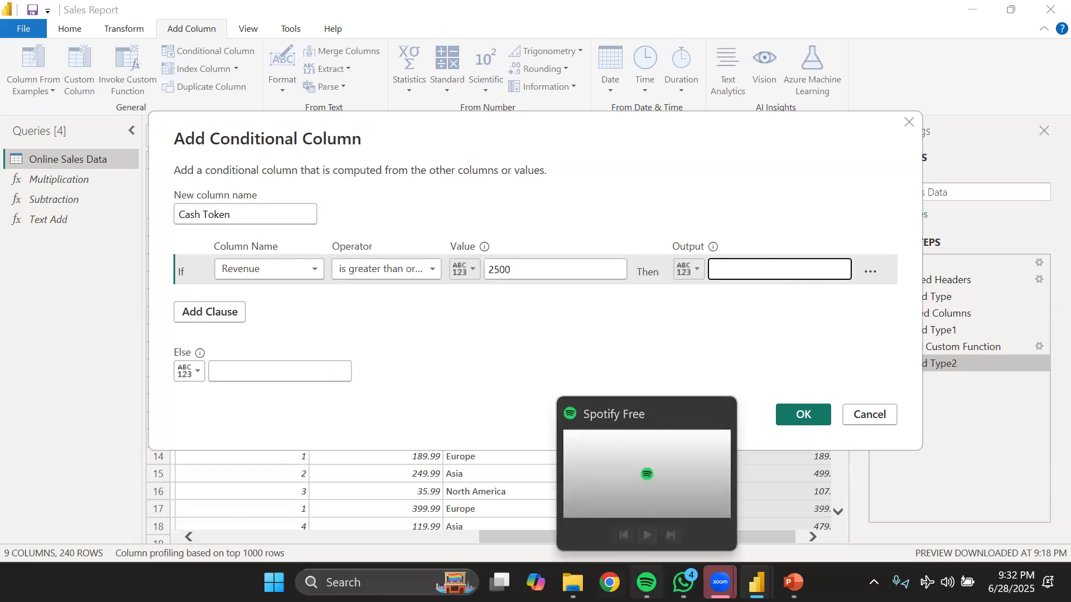
{"action": "key", "text": "XF86RFKill"}
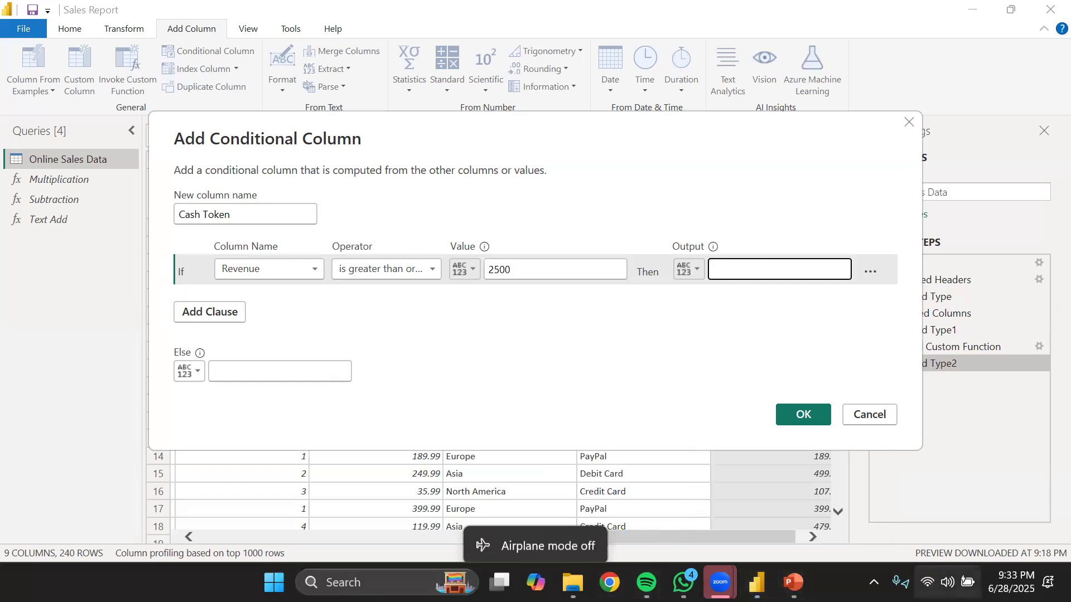
{"action": "left_click", "coordinate": [949, 582]}
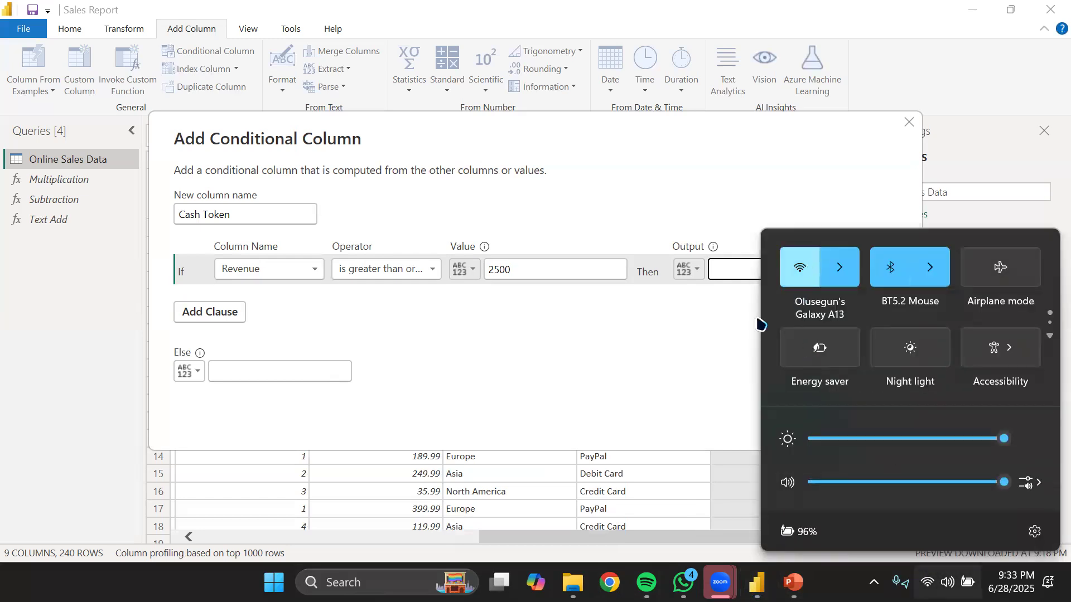
{"action": "left_click", "coordinate": [598, 410]}
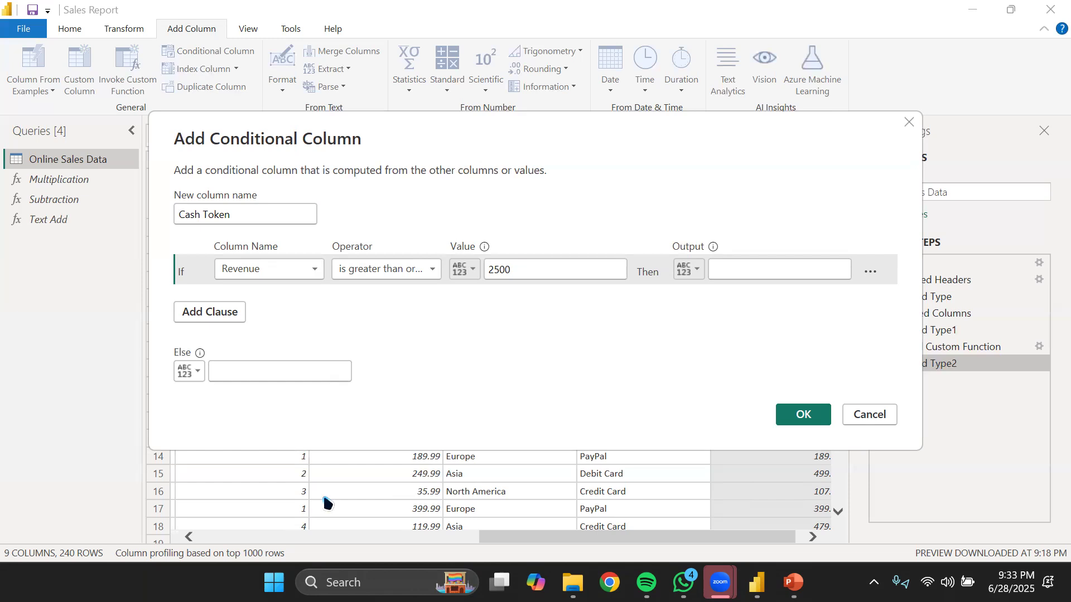
Set the output of the Cash Token clause to $100.
{"action": "left_click", "coordinate": [724, 270]}
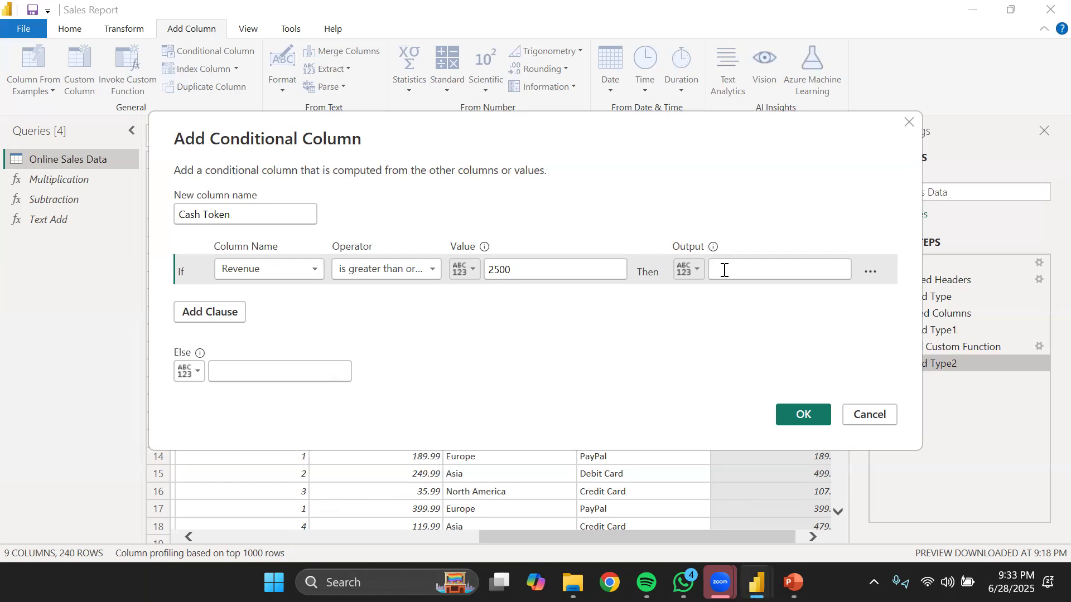
{"action": "type", "text": "$"}
{"action": "type", "text": "5"}
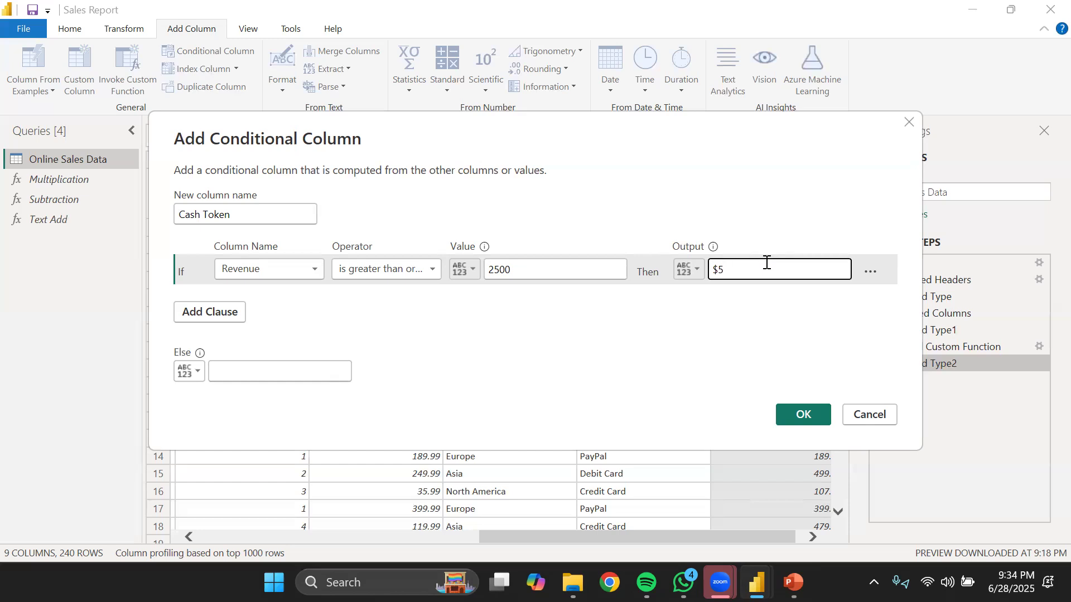
{"action": "key", "text": "BackSpace"}
{"action": "type", "text": "10"}
{"action": "key", "text": "BackSpace"}
{"action": "type", "text": "0"}
{"action": "key", "text": "BackSpace"}
{"action": "type", "text": "00"}
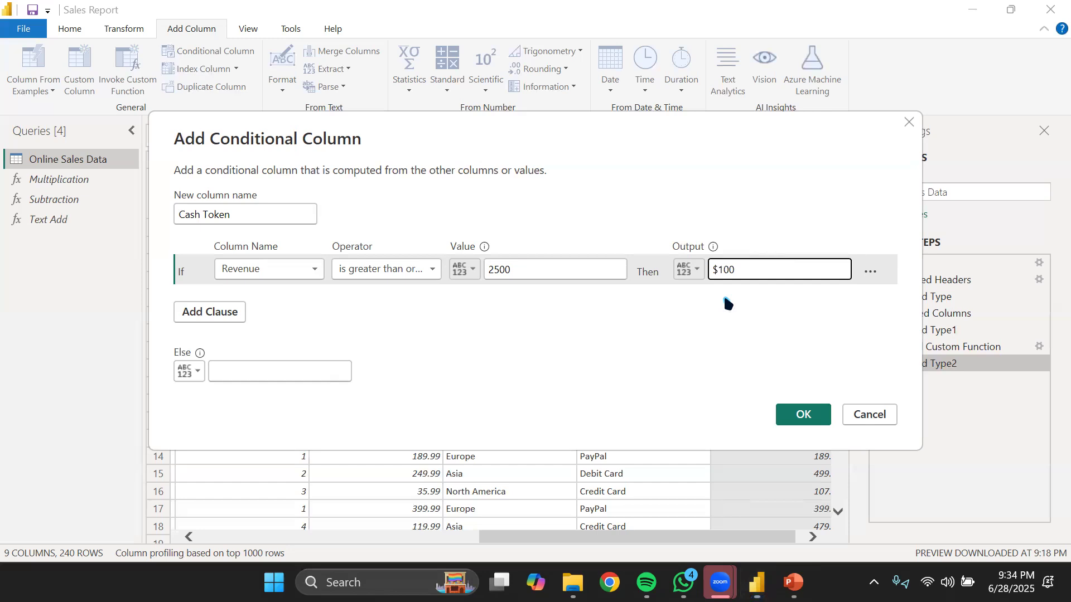
Set the Else output of the Cash Token conditional column to $10.
{"action": "left_click", "coordinate": [274, 371]}
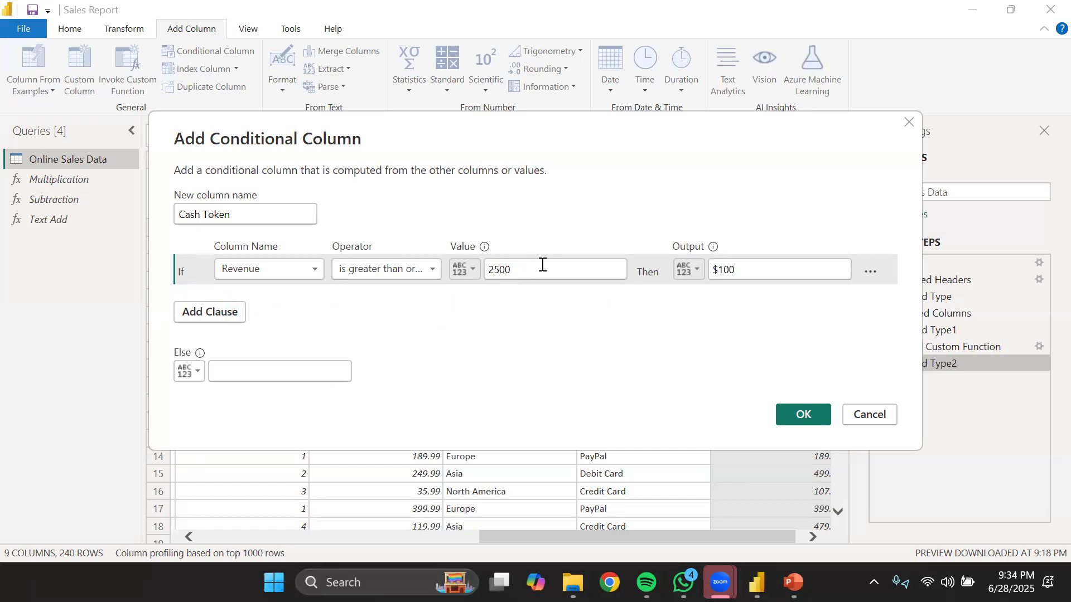
{"action": "left_click", "coordinate": [280, 372]}
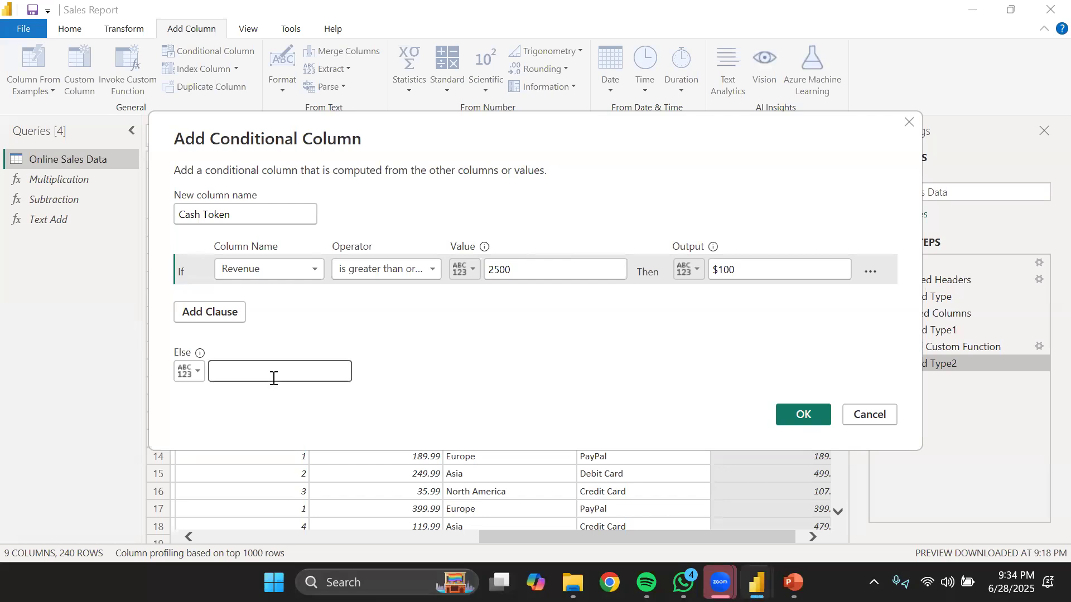
{"action": "type", "text": "$"}
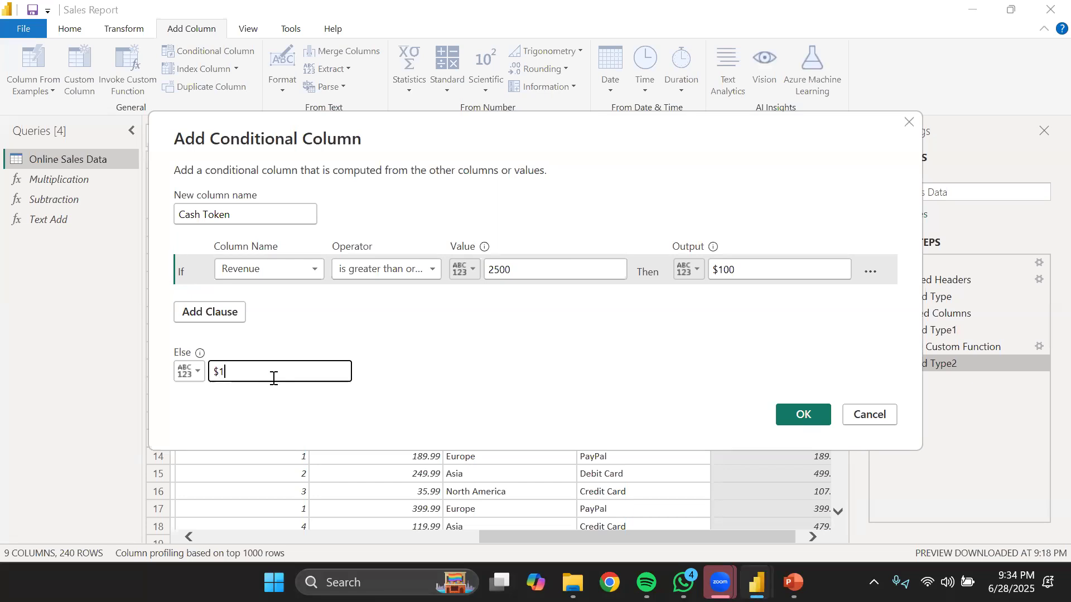
{"action": "type", "text": "10"}
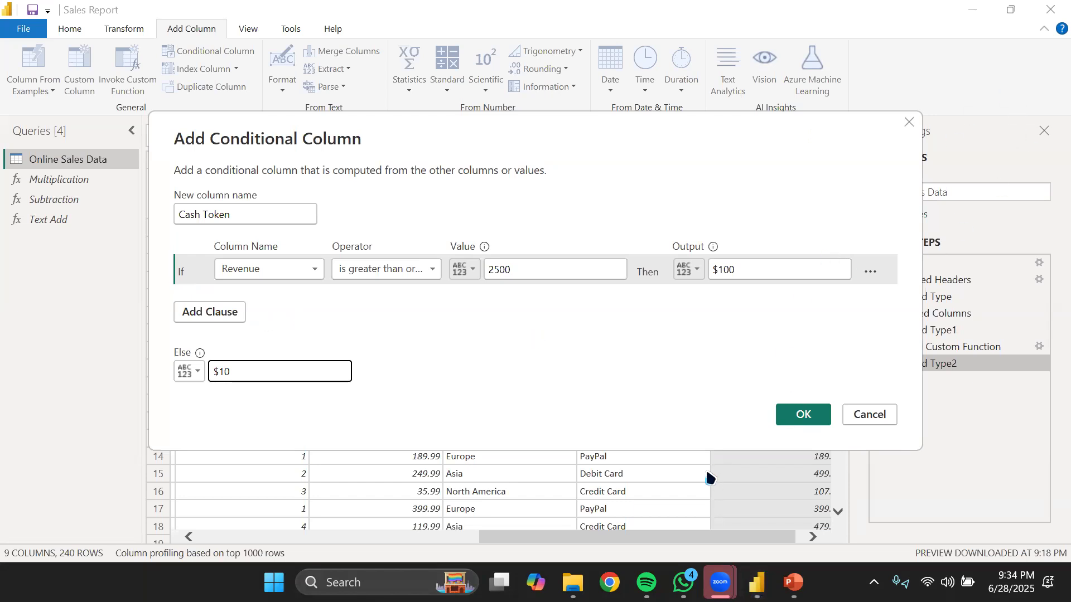
{"action": "mouse_move", "coordinate": [682, 583]}
Add an Else If clause that outputs $70 when Revenue is greater than or equal to 1500.
{"action": "left_click", "coordinate": [196, 316]}
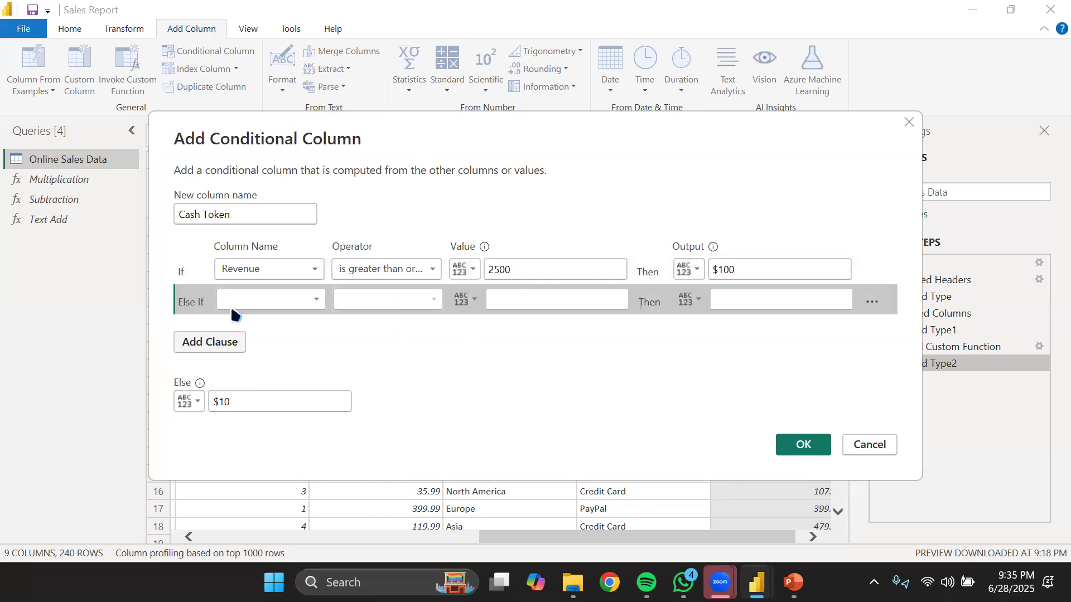
{"action": "left_click", "coordinate": [300, 299]}
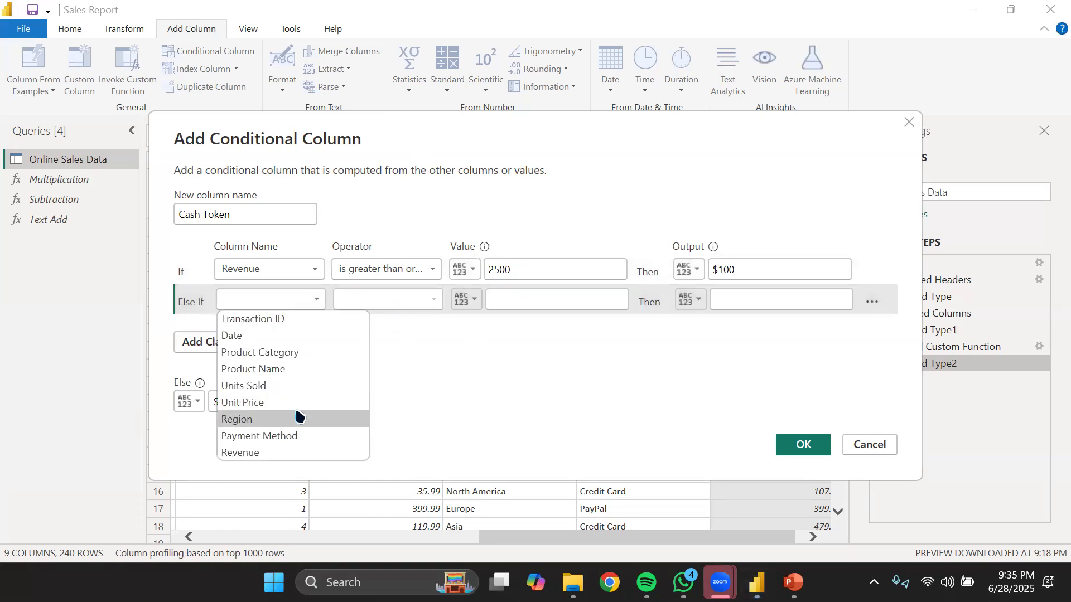
{"action": "left_click", "coordinate": [273, 458]}
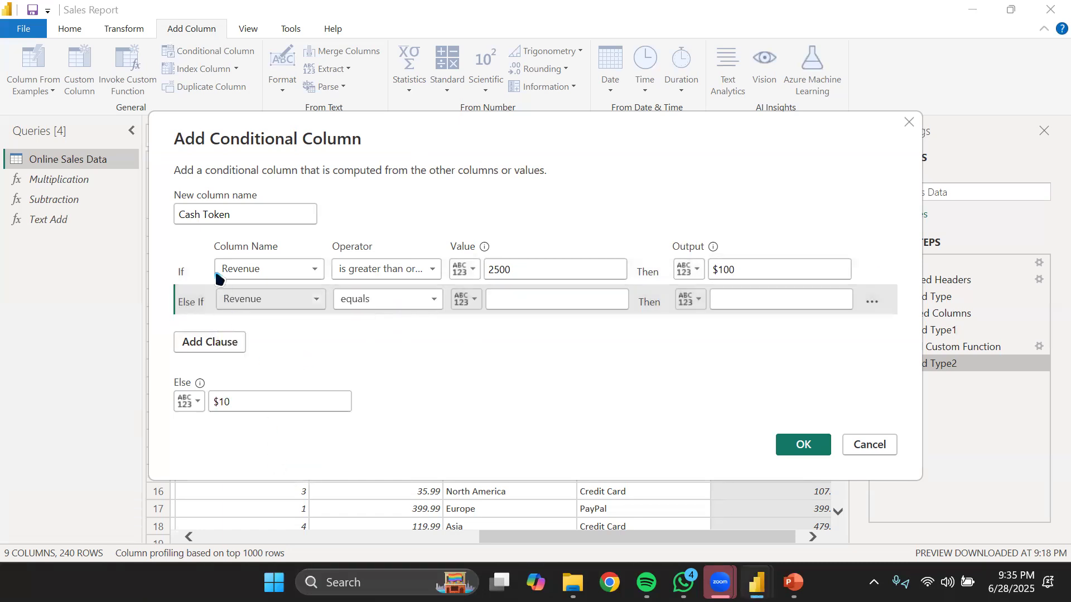
{"action": "left_click", "coordinate": [355, 300]}
{"action": "left_click", "coordinate": [356, 370]}
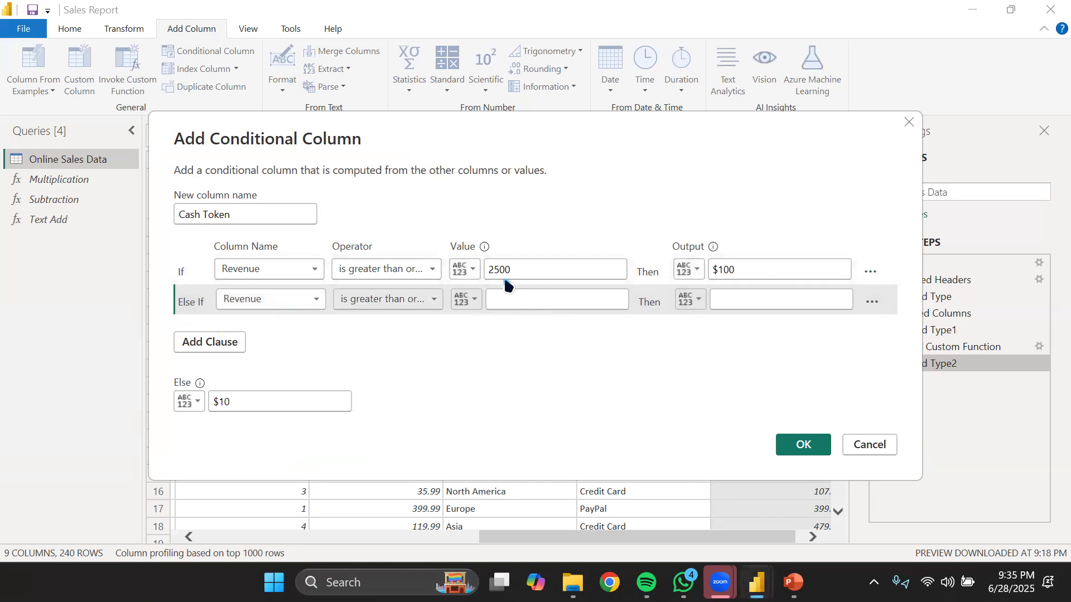
{"action": "type", "text": "1500"}
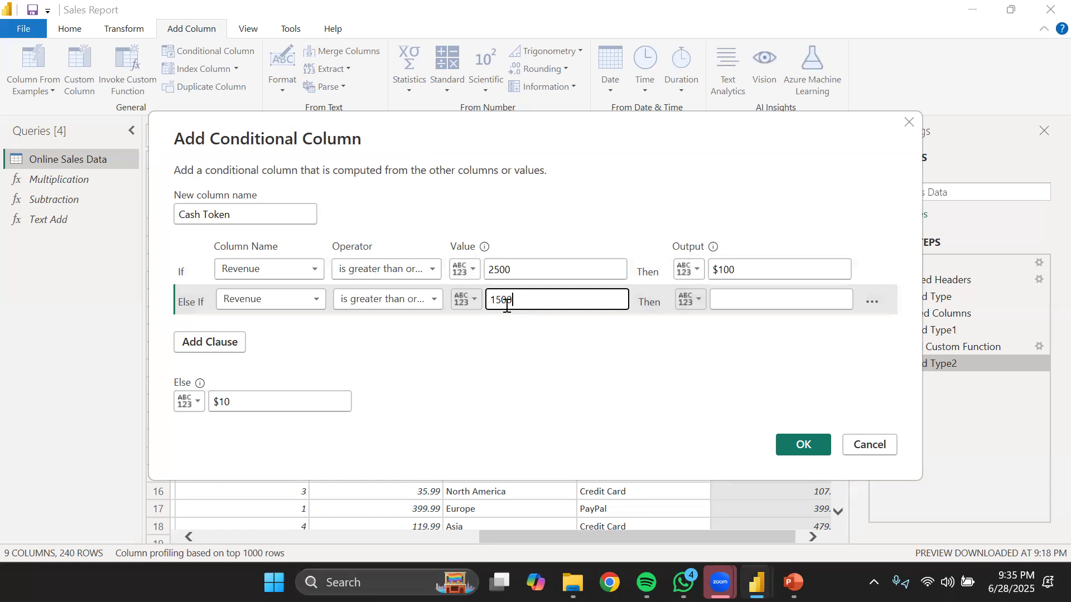
{"action": "left_click", "coordinate": [751, 293]}
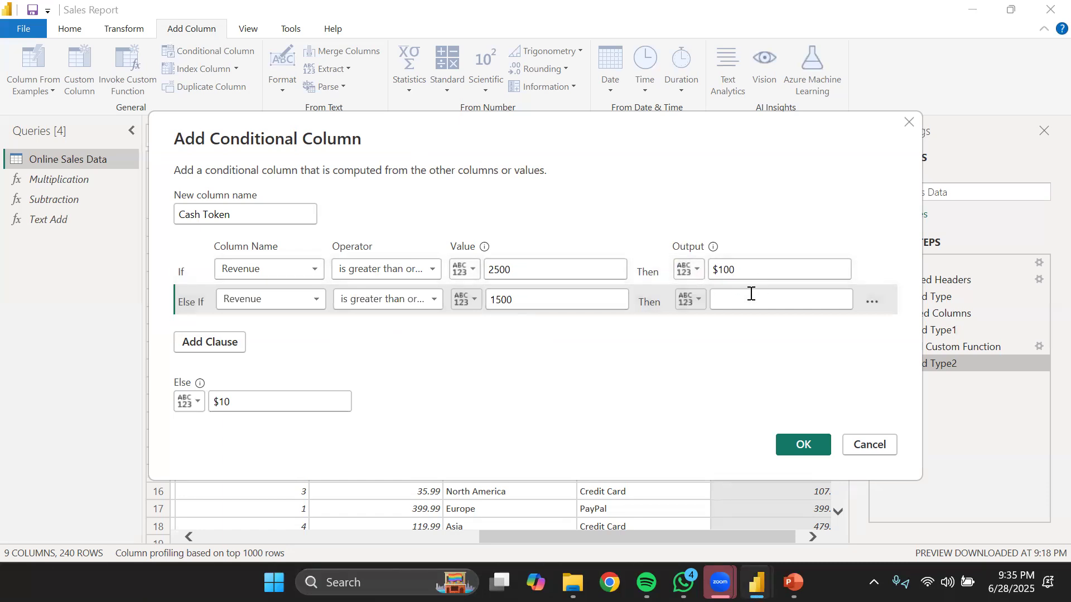
{"action": "type", "text": "$"}
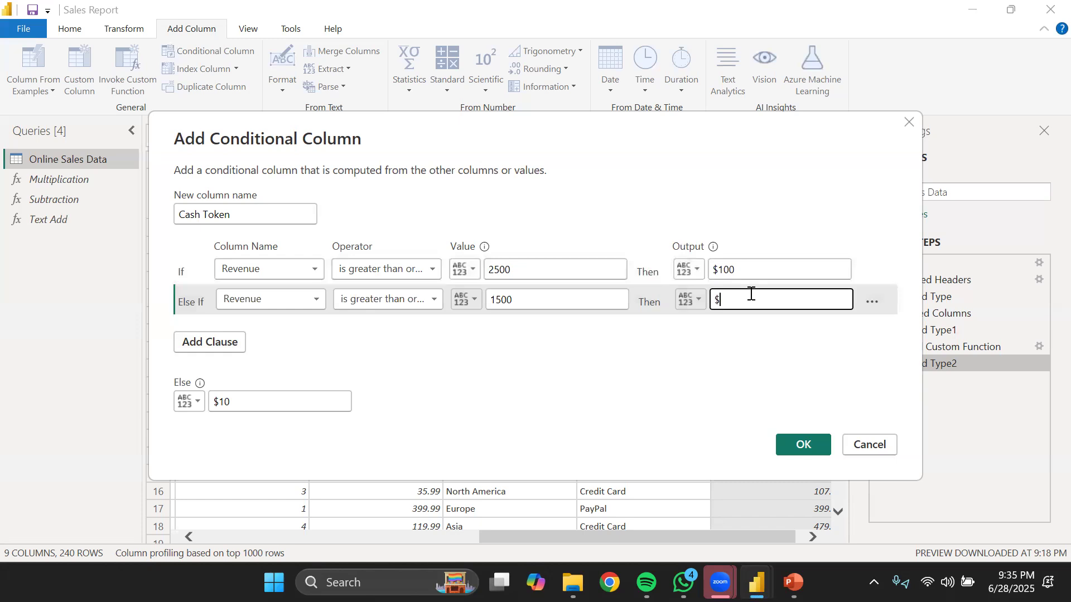
{"action": "type", "text": "70"}
Add another Else If clause that outputs $50 when Revenue is greater than or equal to 1000.
{"action": "left_click", "coordinate": [242, 344]}
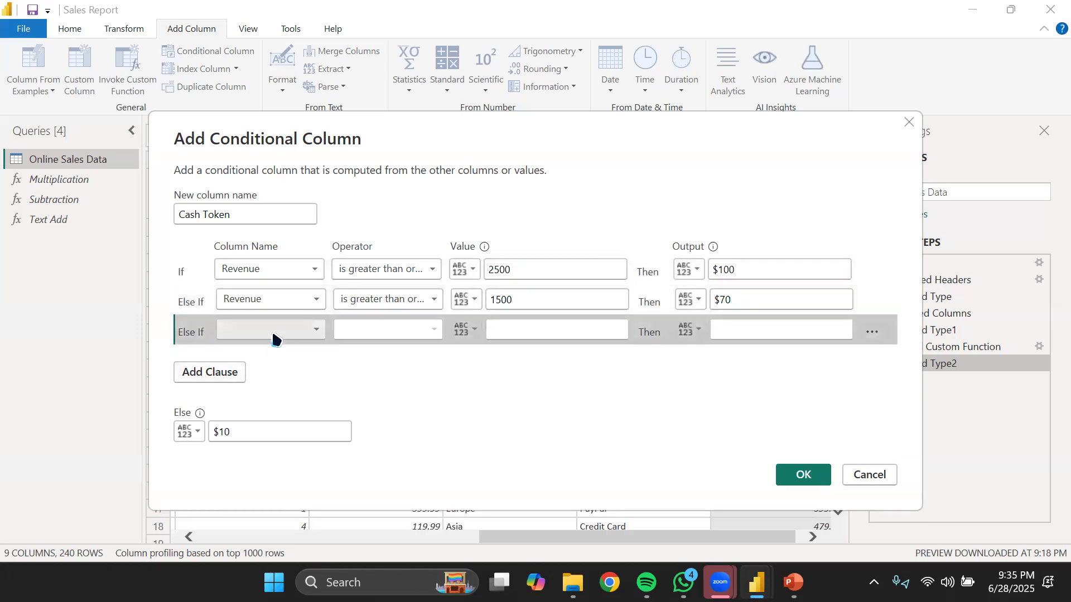
{"action": "left_click", "coordinate": [271, 329]}
{"action": "left_click", "coordinate": [270, 483]}
{"action": "left_click", "coordinate": [388, 329]}
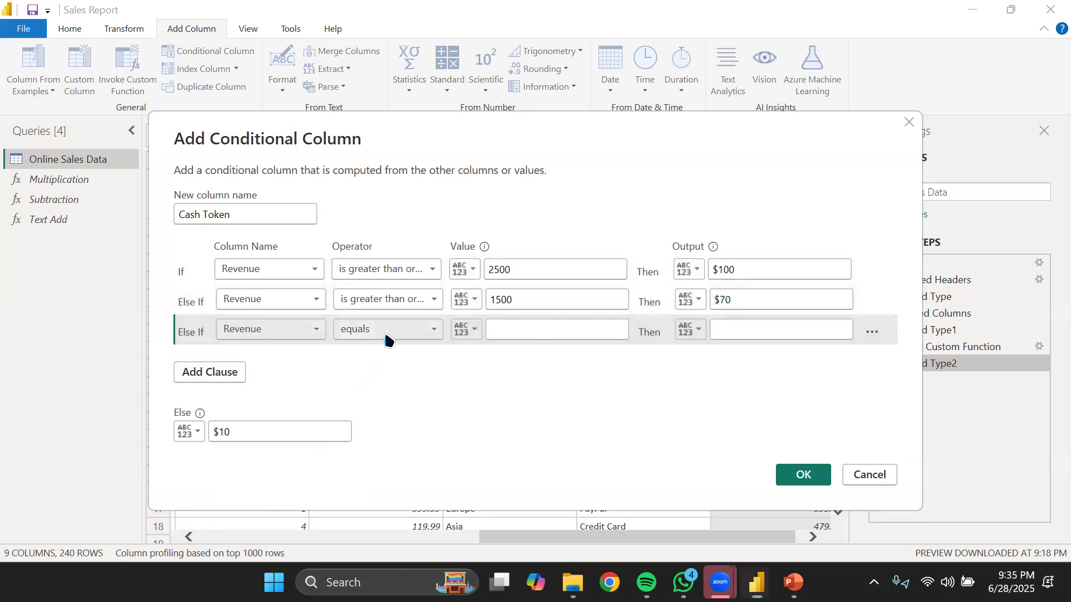
{"action": "left_click", "coordinate": [393, 397]}
{"action": "left_click", "coordinate": [530, 331]}
{"action": "type", "text": "700"}
{"action": "key", "text": "BackSpace"}
{"action": "key", "text": "BackSpace"}
{"action": "key", "text": "BackSpace"}
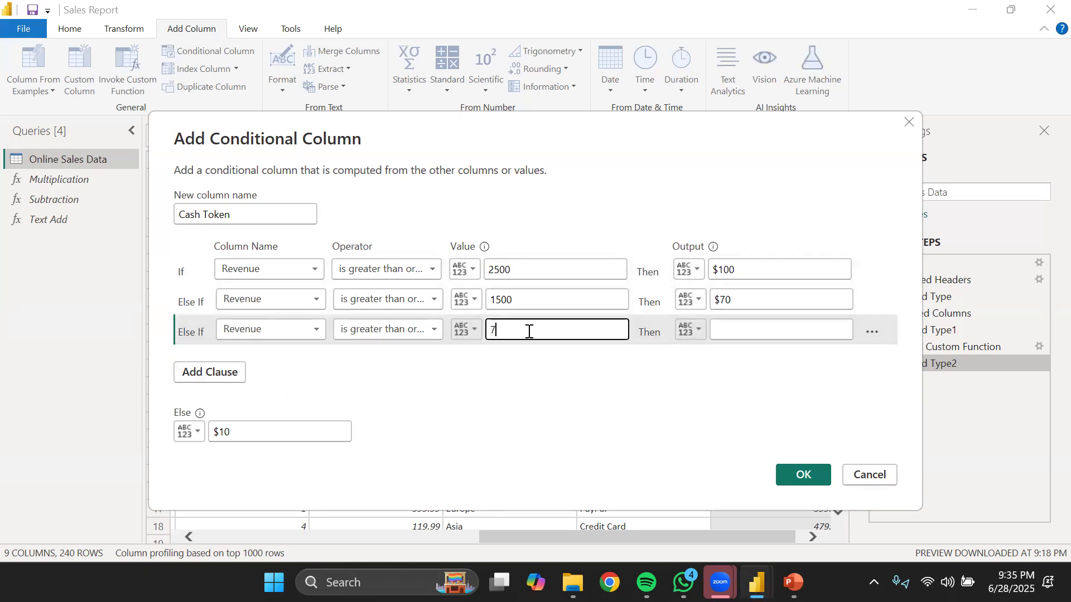
{"action": "type", "text": "1000"}
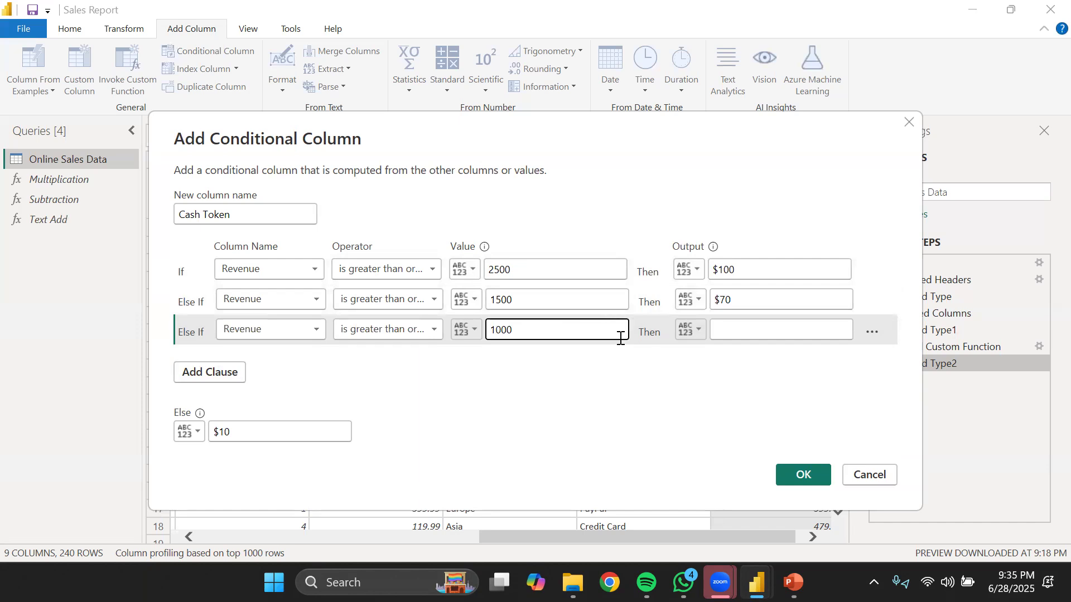
{"action": "left_click", "coordinate": [765, 331]}
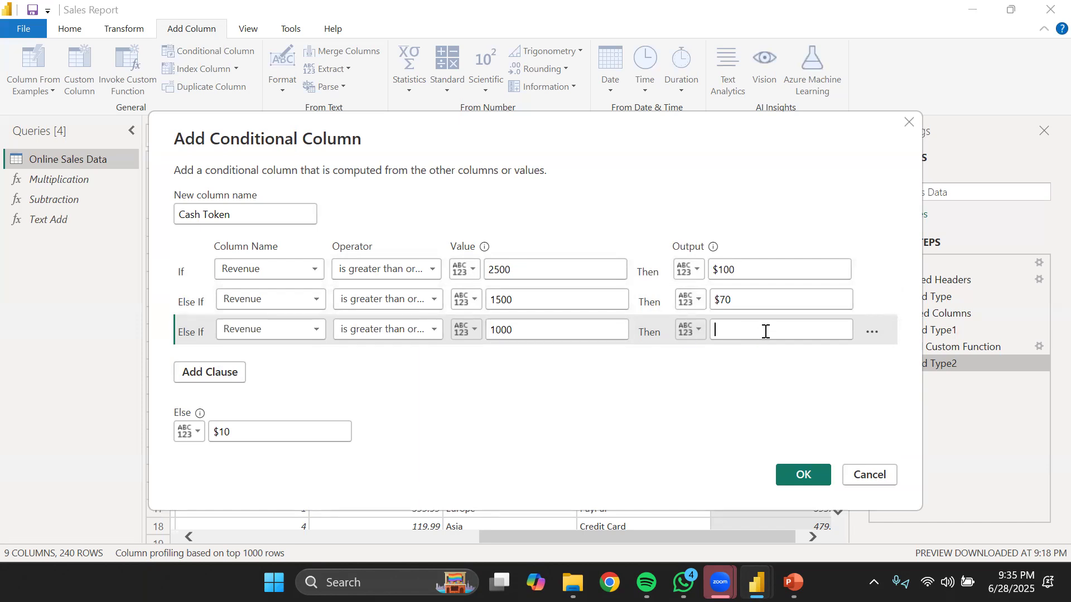
{"action": "type", "text": "$50"}
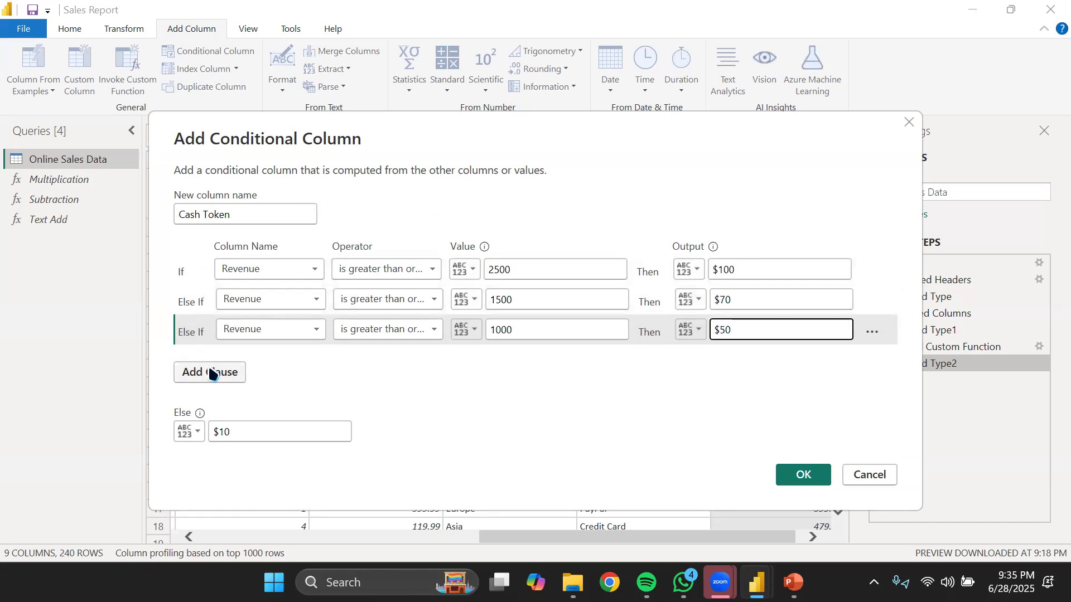
Add a further Else If clause that outputs $30 when Revenue is greater than or equal to 600.
{"action": "left_click", "coordinate": [223, 372]}
{"action": "left_click", "coordinate": [262, 360]}
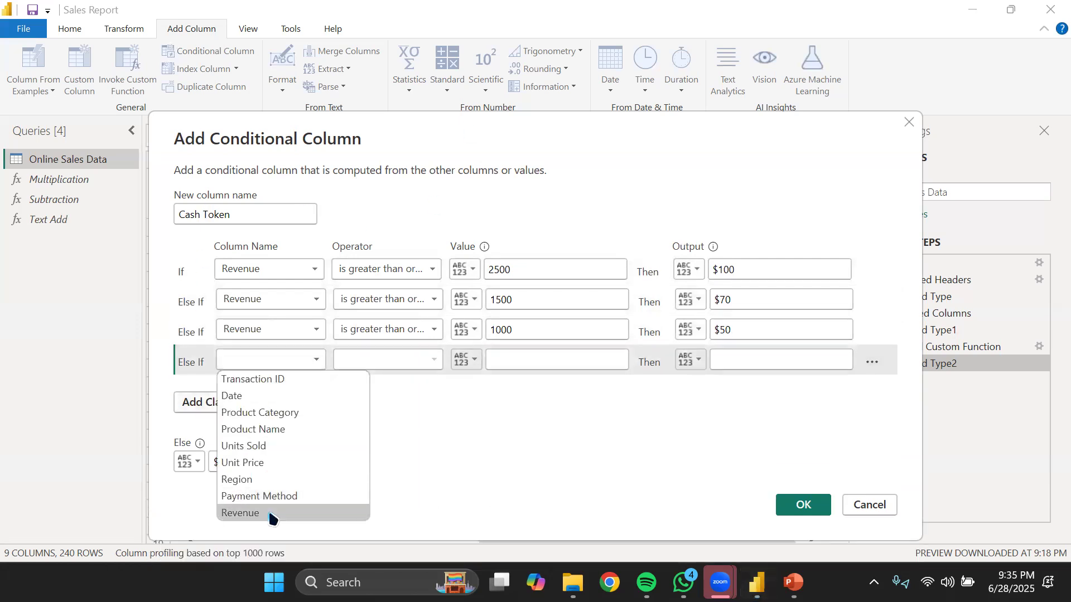
{"action": "left_click", "coordinate": [265, 510]}
{"action": "left_click", "coordinate": [394, 360]}
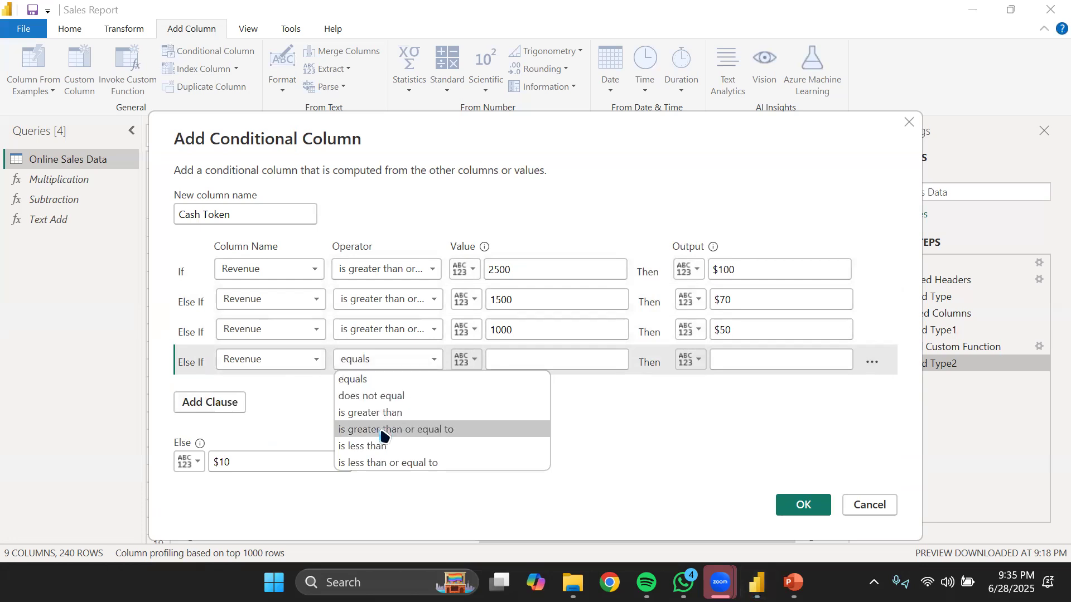
{"action": "left_click", "coordinate": [380, 428]}
{"action": "left_click", "coordinate": [533, 360]}
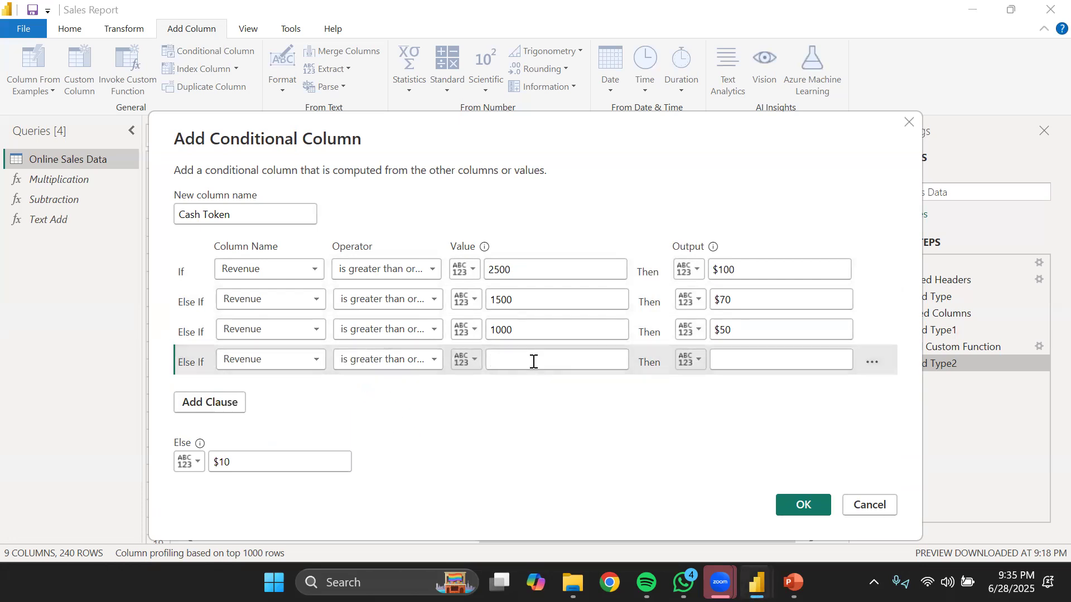
{"action": "type", "text": "600"}
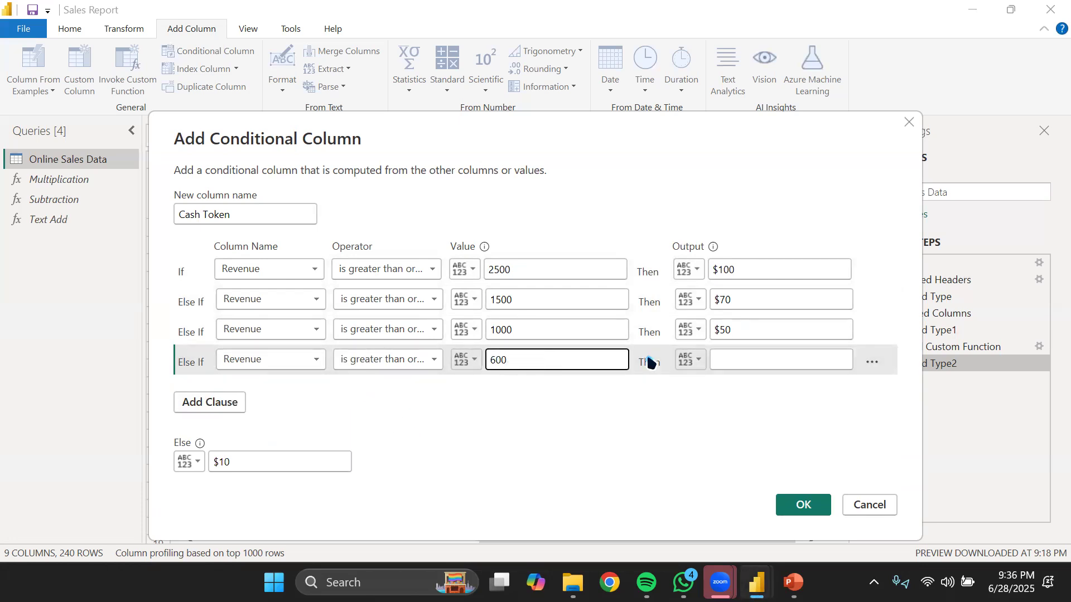
{"action": "left_click", "coordinate": [785, 352]}
{"action": "type", "text": "$30"}
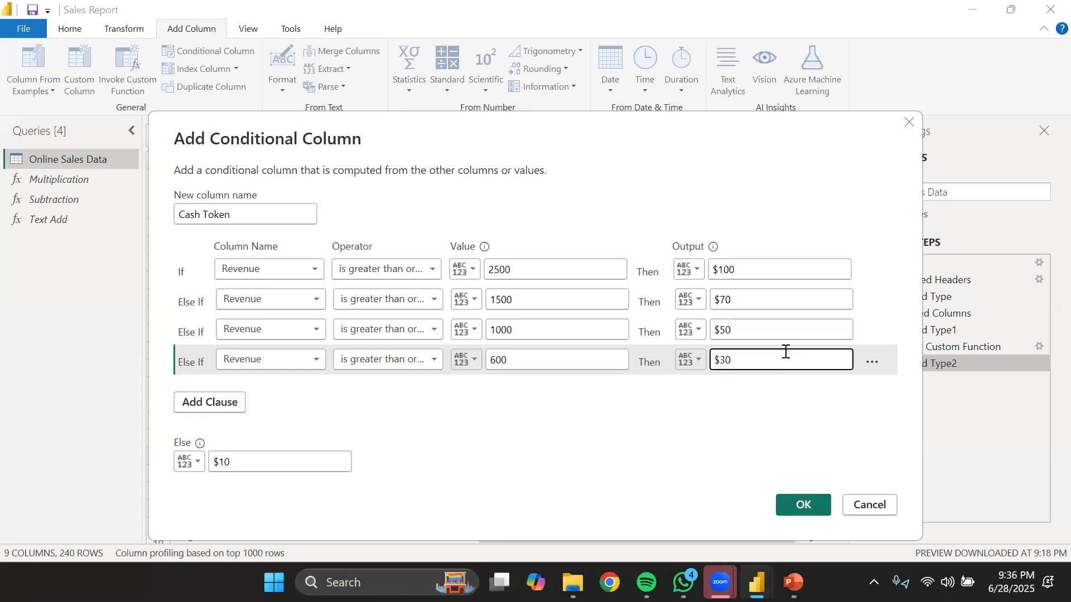
Add a last Else If clause that outputs $15 when Revenue is greater than or equal to 300.
{"action": "left_click", "coordinate": [225, 404]}
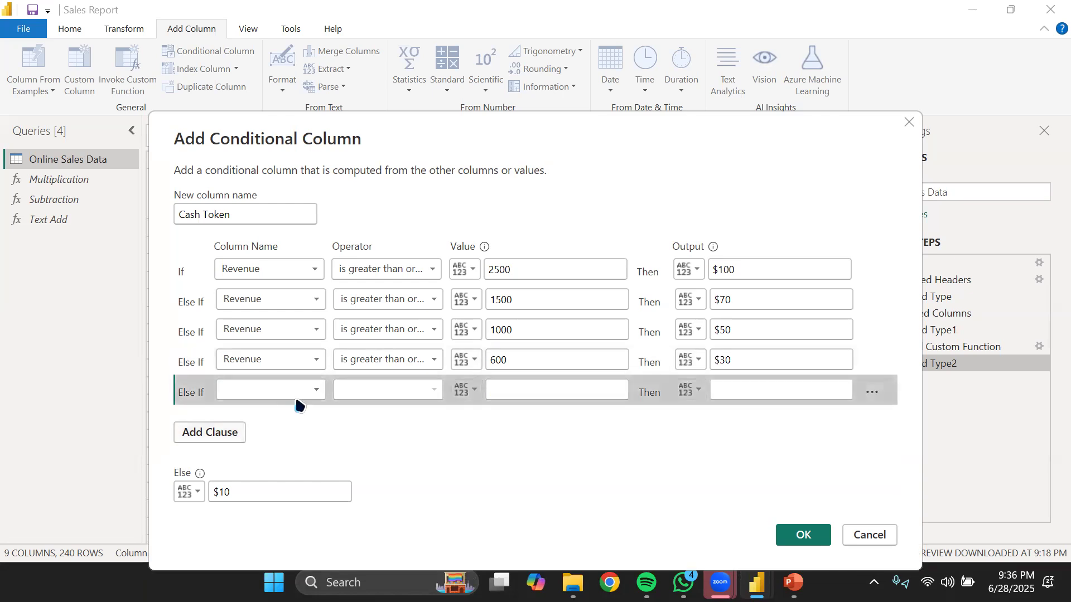
{"action": "left_click", "coordinate": [296, 390]}
{"action": "left_click", "coordinate": [267, 544]}
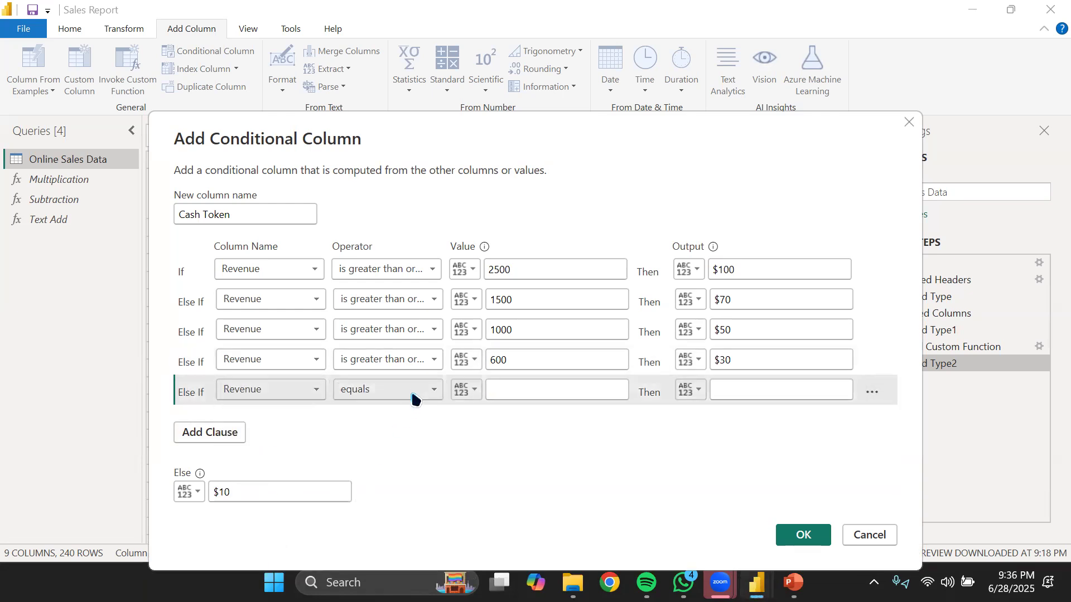
{"action": "left_click", "coordinate": [414, 392]}
{"action": "left_click", "coordinate": [396, 460]}
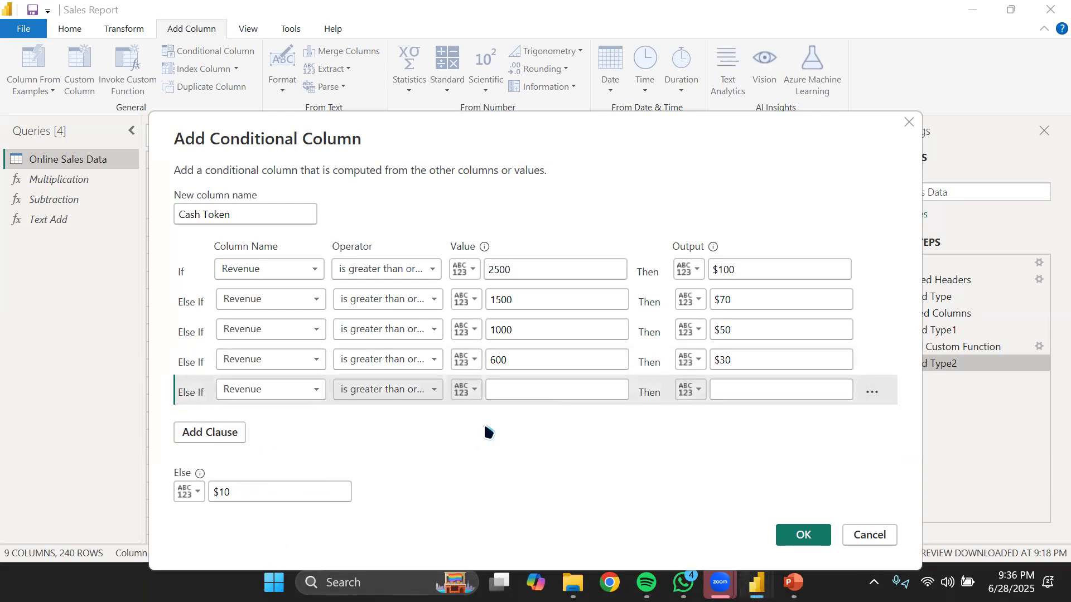
{"action": "left_click", "coordinate": [522, 392]}
{"action": "type", "text": "300"}
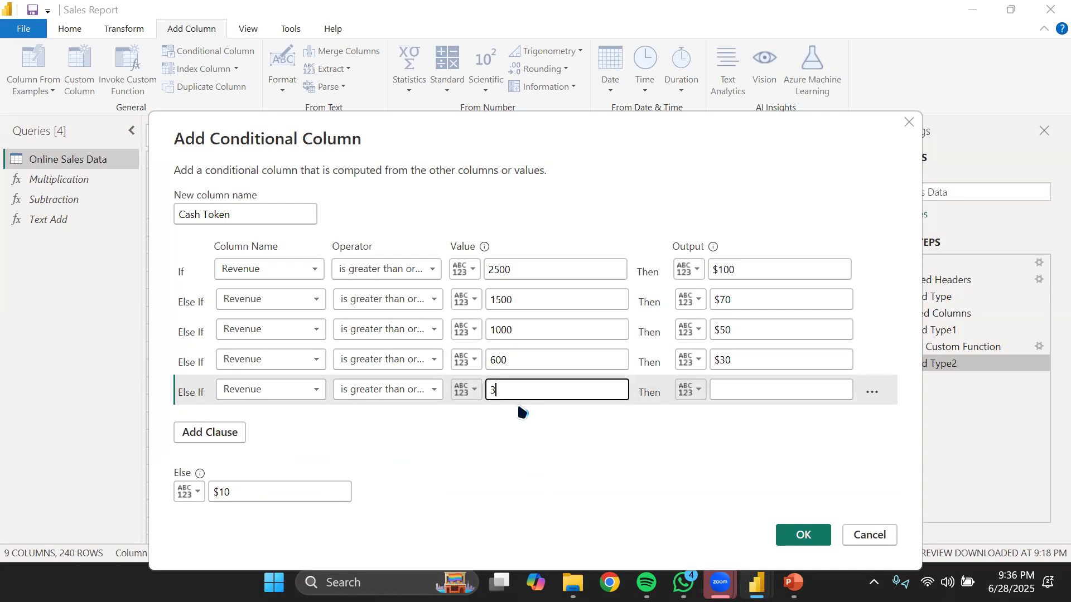
{"action": "left_click", "coordinate": [792, 384]}
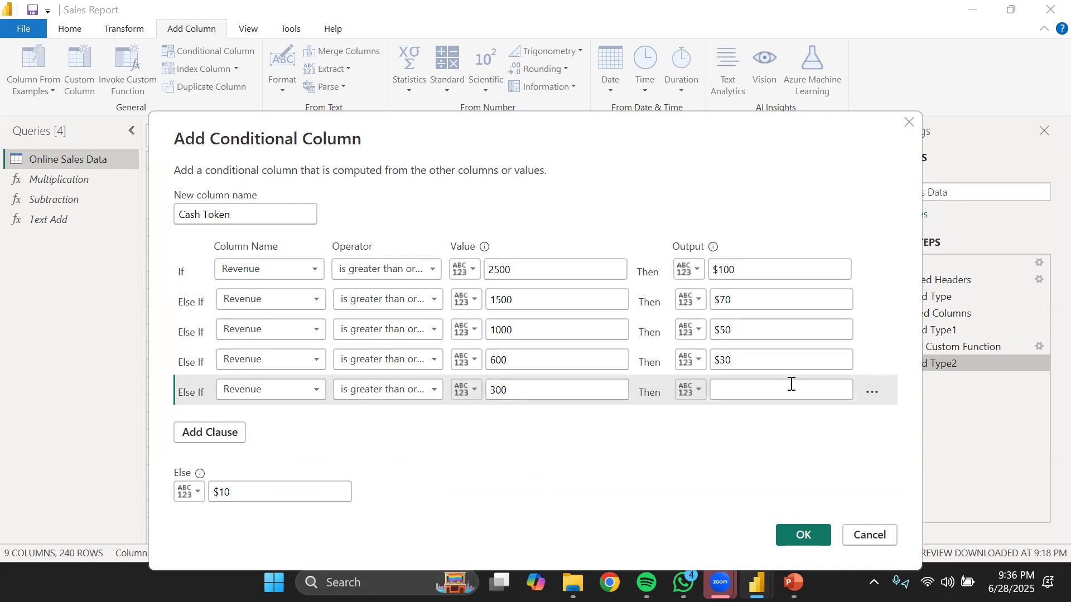
{"action": "type", "text": "$15"}
Change the Else output to $5 and create the Cash Token column.
{"action": "left_click", "coordinate": [248, 495]}
{"action": "key", "text": "BackSpace"}
{"action": "key", "text": "BackSpace"}
{"action": "type", "text": "5"}
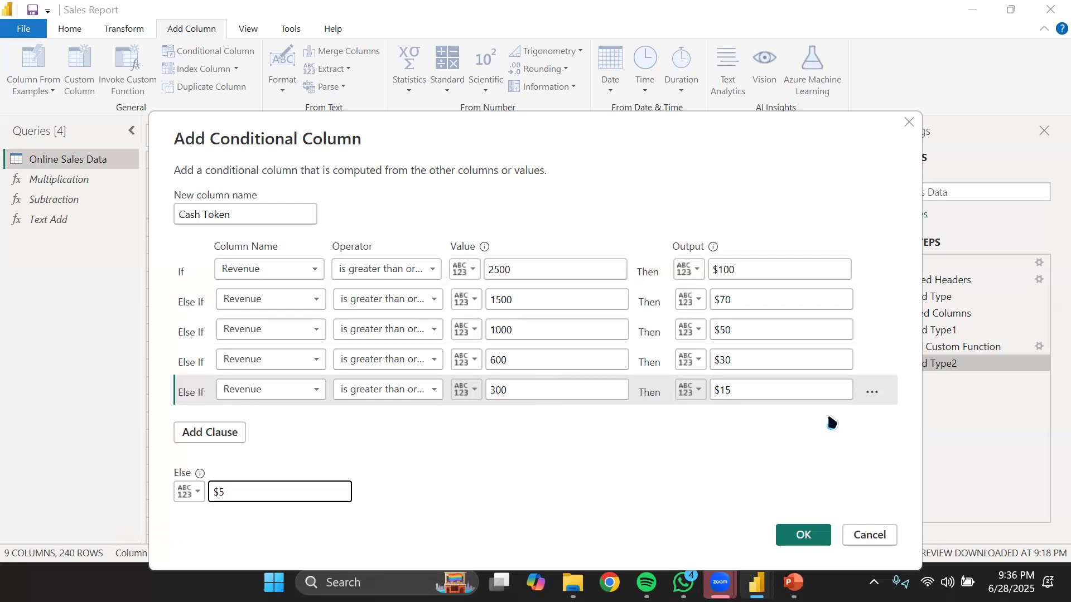
{"action": "left_click", "coordinate": [792, 534]}
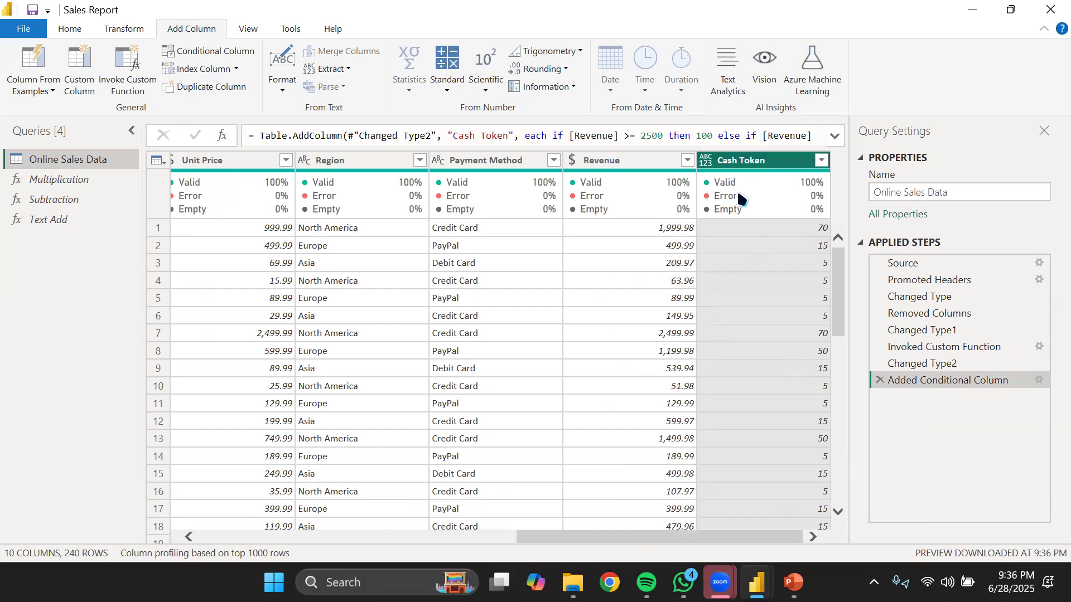
Set the data type of the Cash Token column to Fixed decimal number.
{"action": "left_click", "coordinate": [706, 161]}
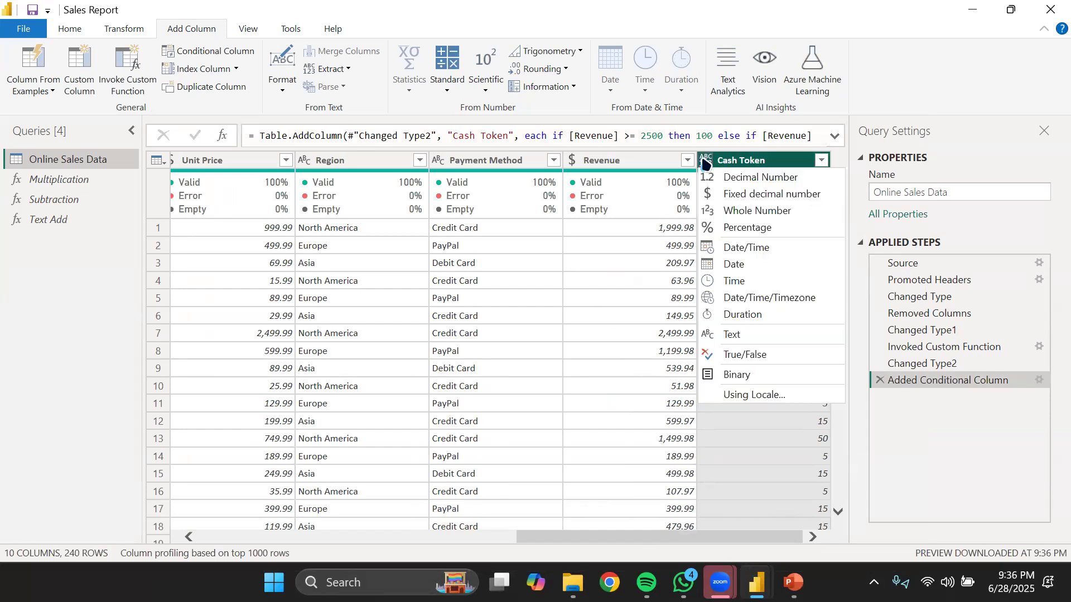
{"action": "left_click", "coordinate": [714, 195]}
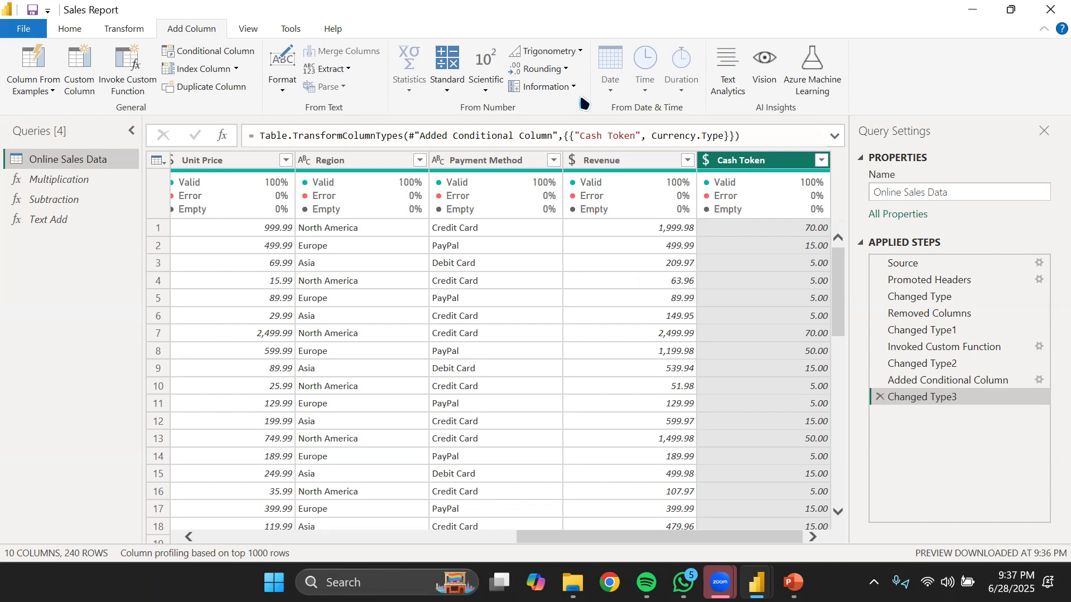
{"action": "scroll", "coordinate": [583, 103], "scroll_direction": "down", "scroll_amount": 3}
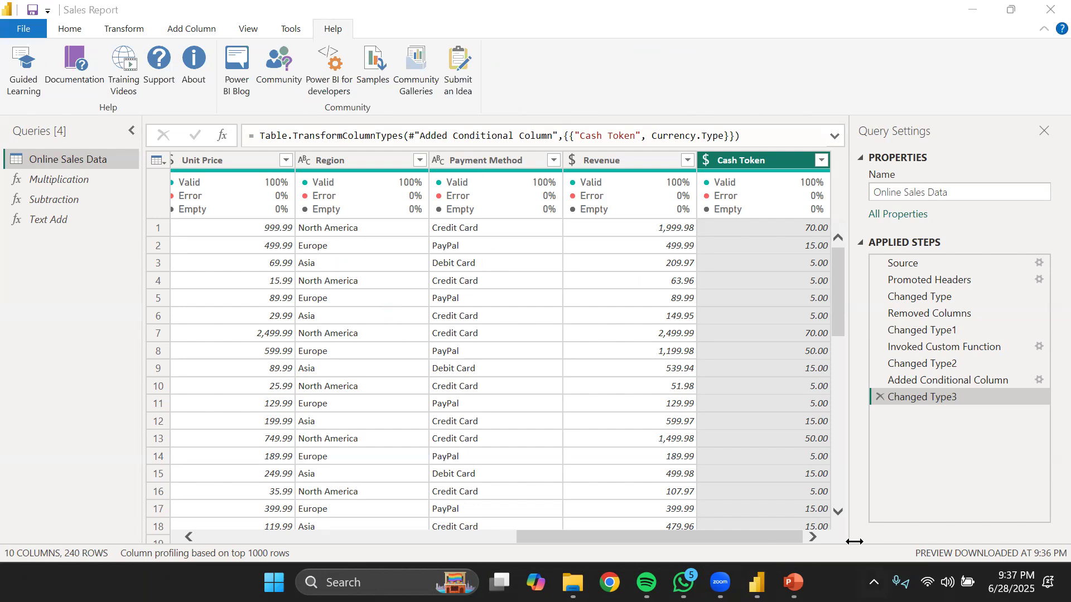
Start another conditional column that outputs BOY when Revenue is greater than or equal to 2000.
{"action": "mouse_move", "coordinate": [720, 583]}
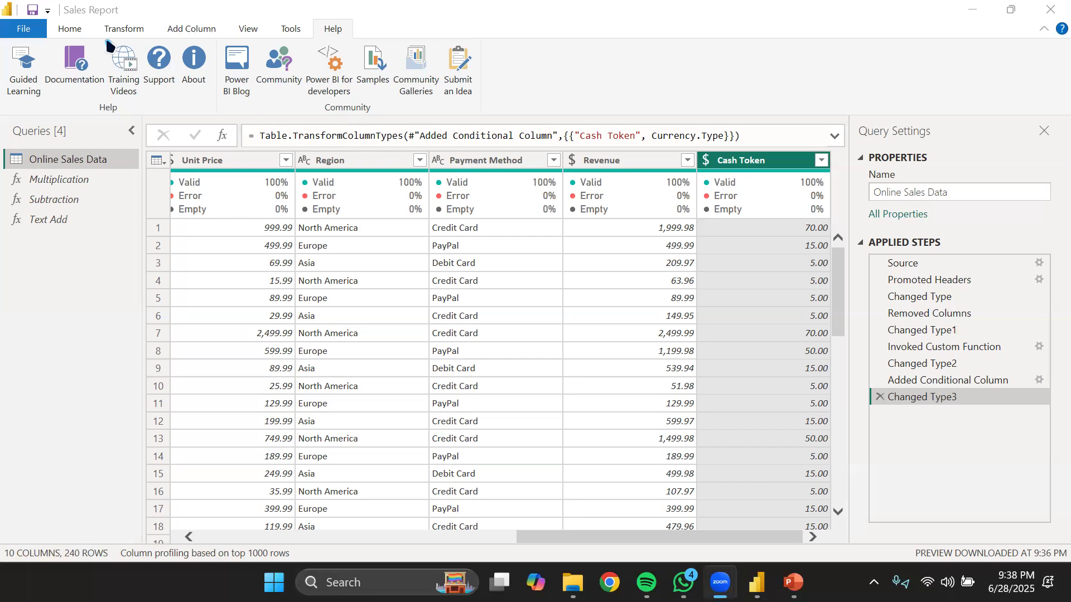
{"action": "left_click", "coordinate": [83, 32]}
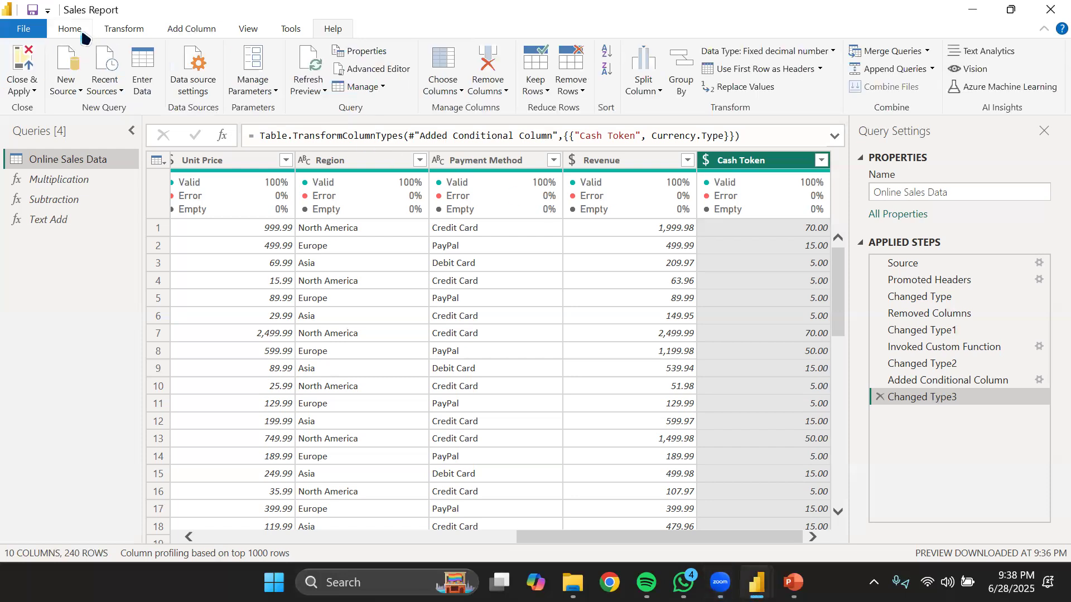
{"action": "left_click", "coordinate": [171, 30]}
{"action": "left_click", "coordinate": [195, 52]}
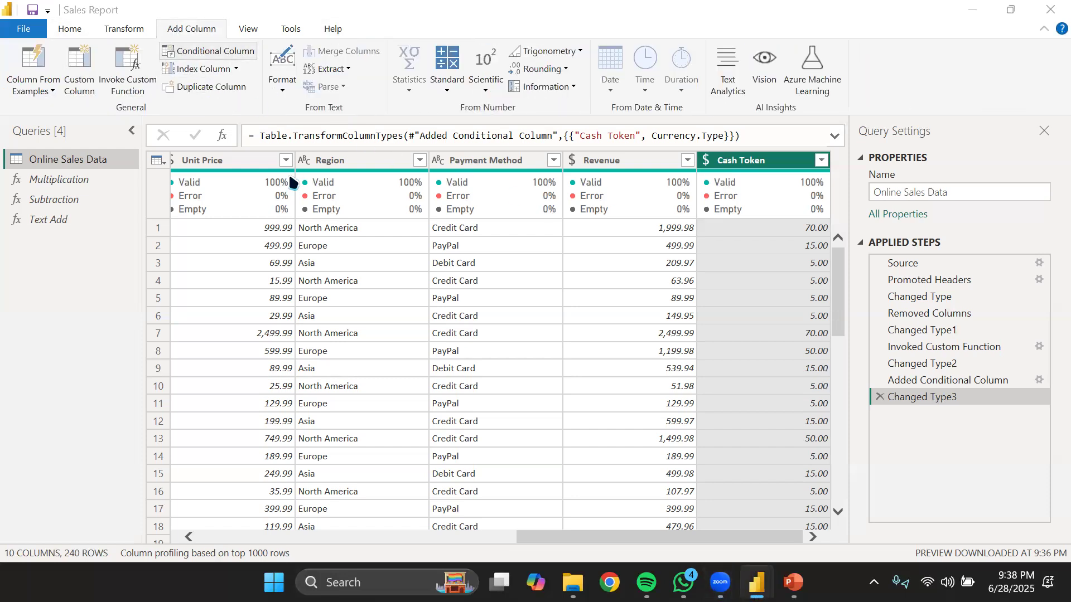
{"action": "left_click", "coordinate": [249, 270]}
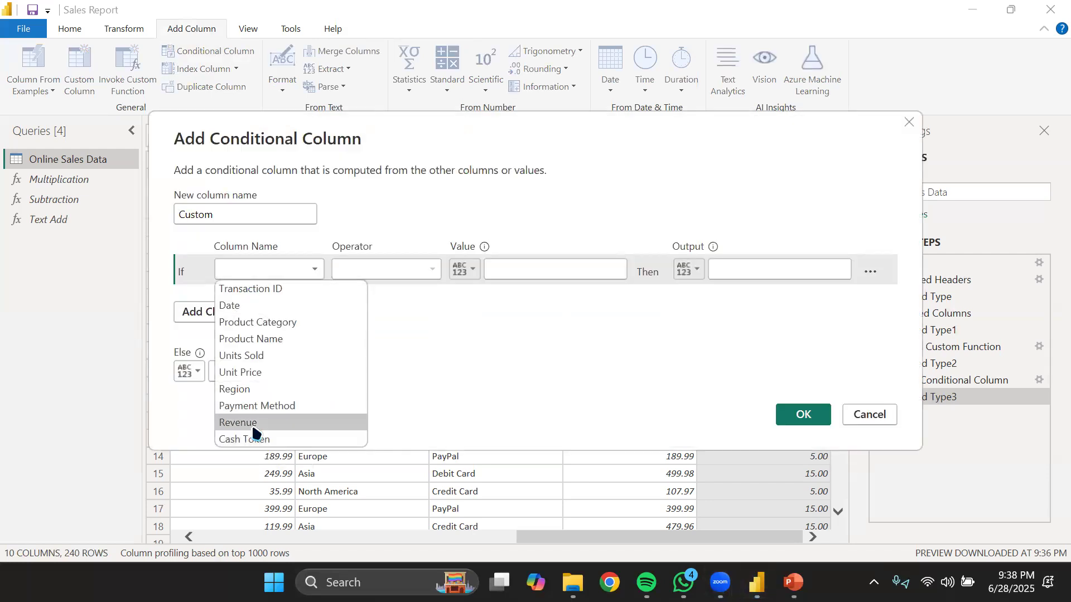
{"action": "left_click", "coordinate": [253, 424]}
{"action": "left_click", "coordinate": [374, 269]}
{"action": "left_click", "coordinate": [382, 337]}
{"action": "left_click", "coordinate": [489, 270]}
{"action": "type", "text": "2000"}
{"action": "left_click", "coordinate": [809, 269]}
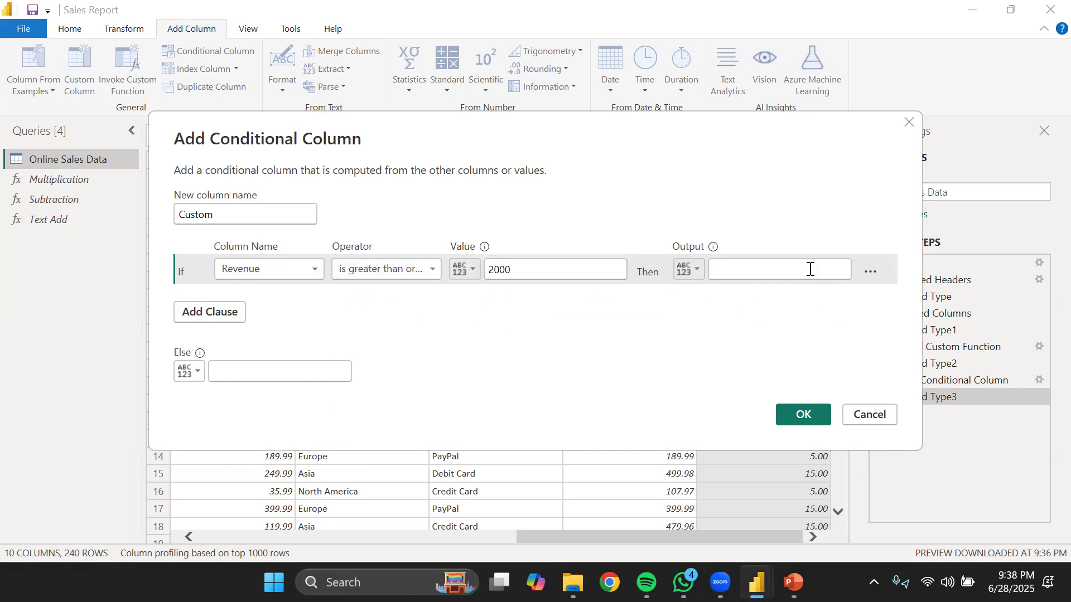
{"action": "type", "text": "BOY"}
Add an Else If clause that outputs GIRL when Payment Method does not begin with P.
{"action": "left_click", "coordinate": [212, 312]}
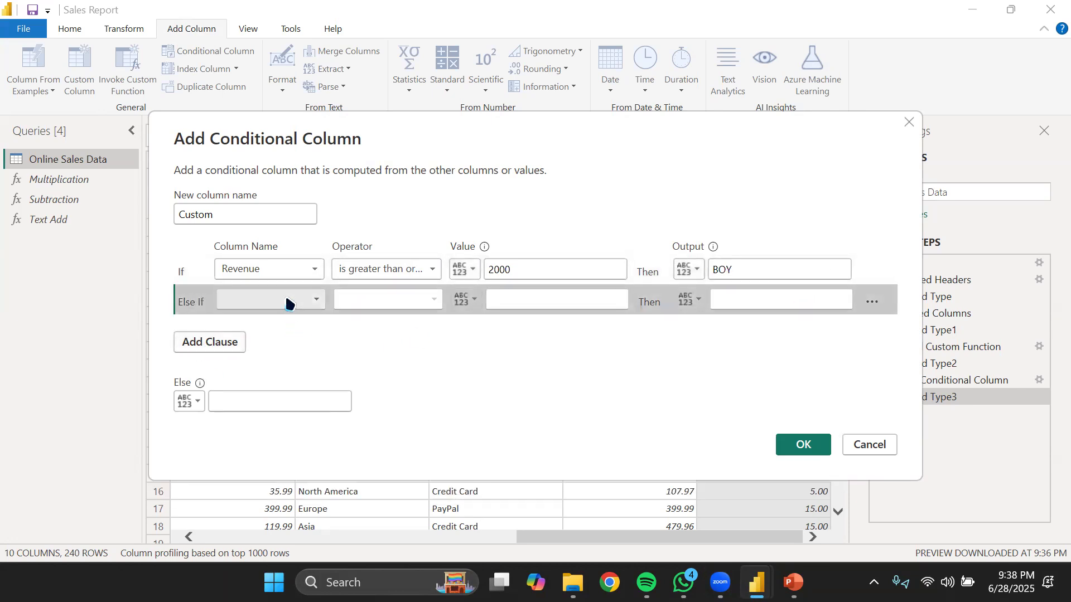
{"action": "left_click", "coordinate": [287, 301]}
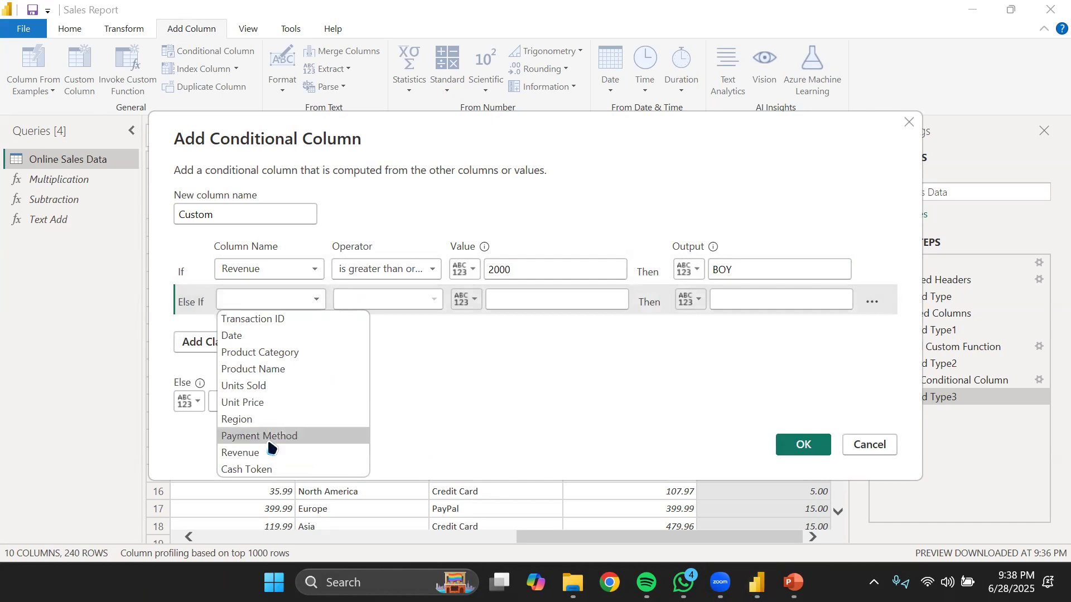
{"action": "left_click", "coordinate": [270, 441]}
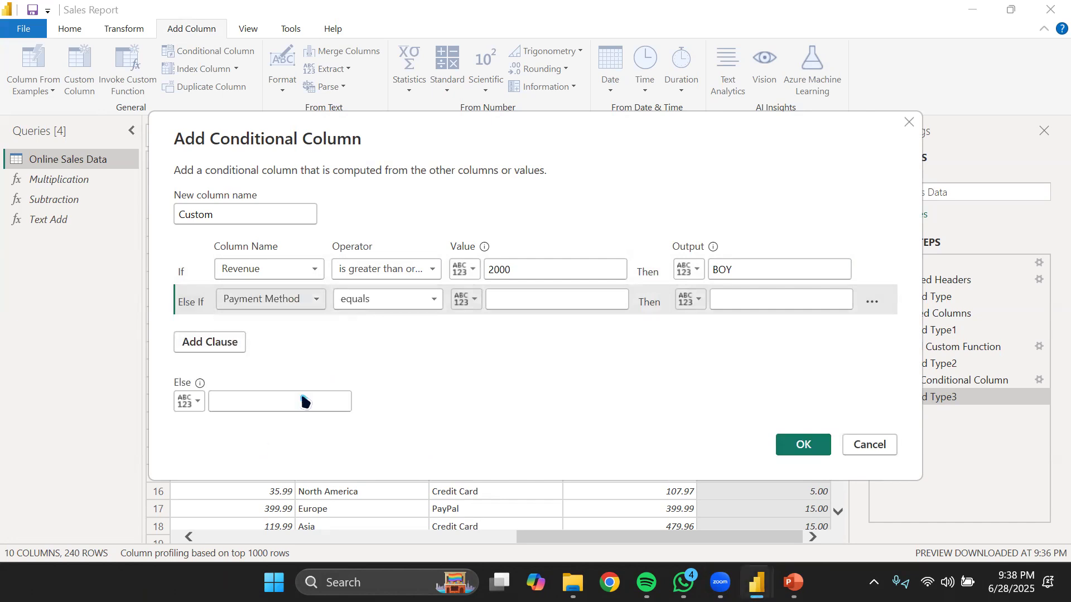
{"action": "left_click", "coordinate": [366, 299]}
{"action": "left_click", "coordinate": [406, 372]}
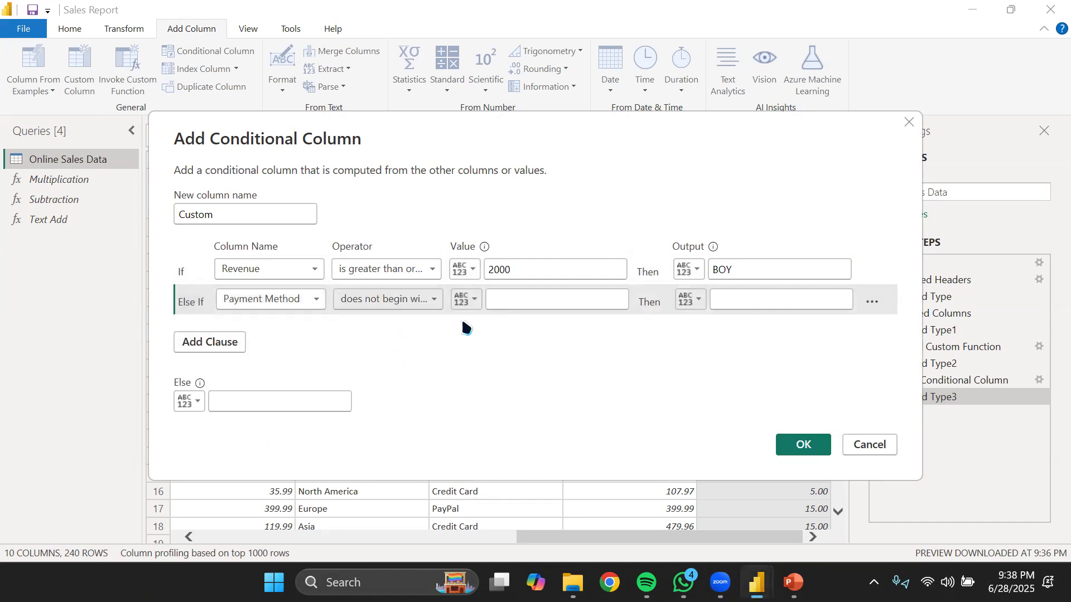
{"action": "left_click", "coordinate": [390, 301]}
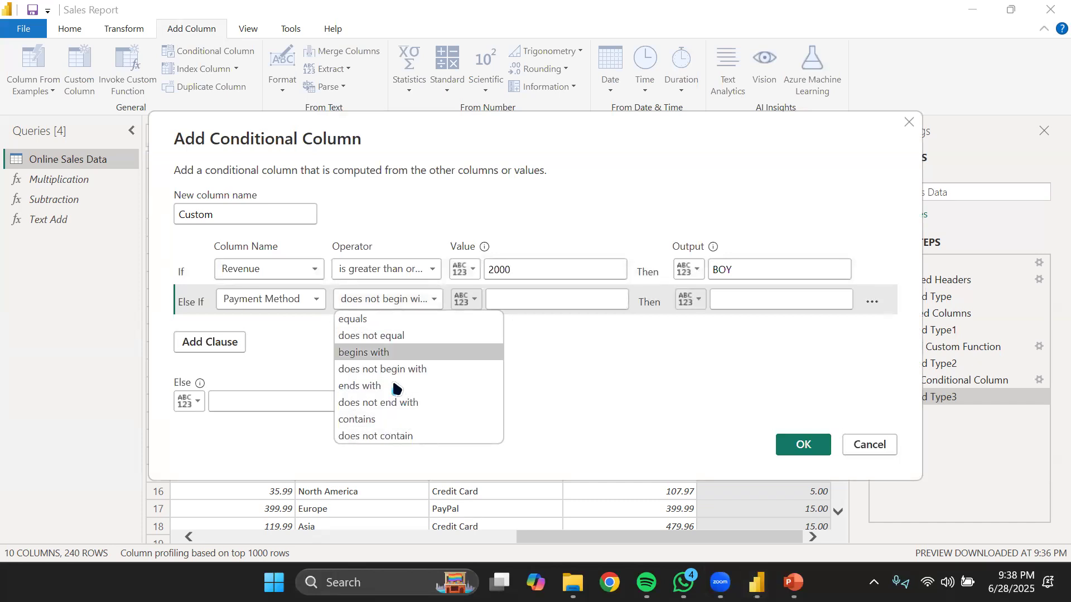
{"action": "left_click", "coordinate": [329, 71]}
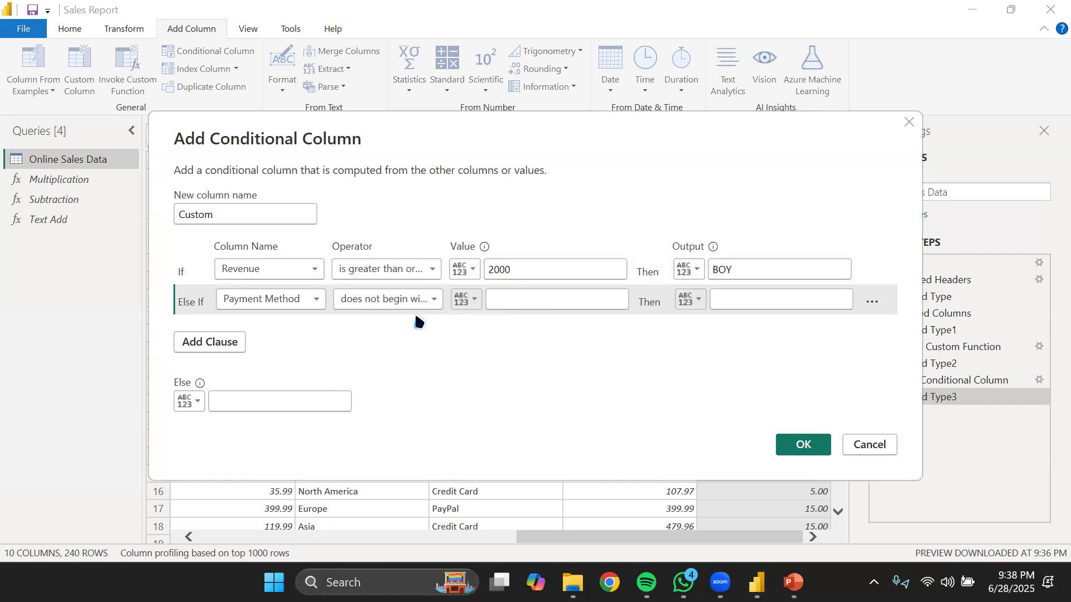
{"action": "left_click", "coordinate": [389, 305]}
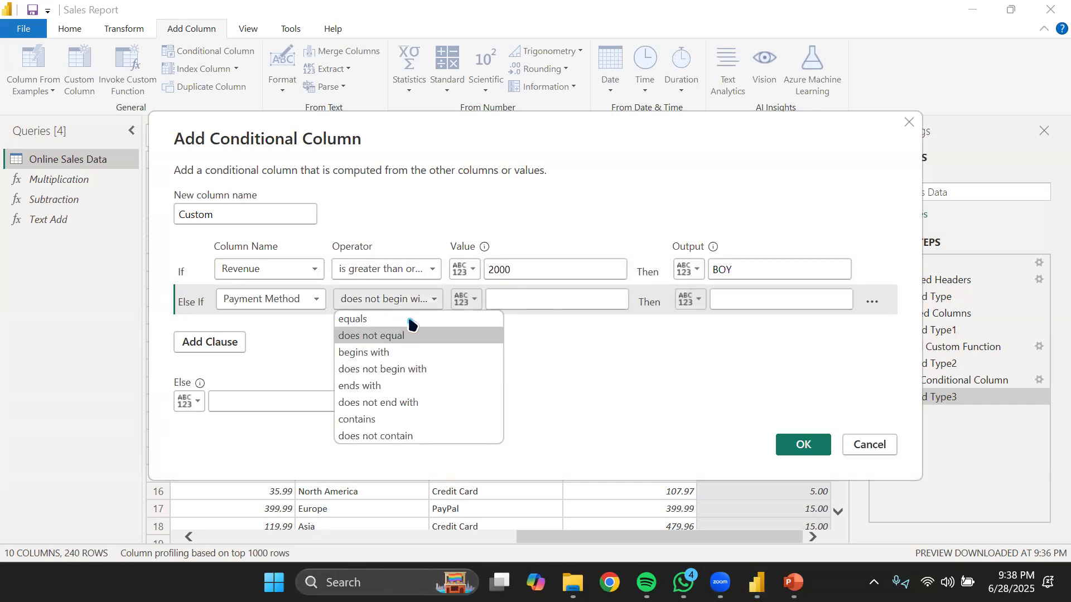
{"action": "left_click", "coordinate": [541, 306]}
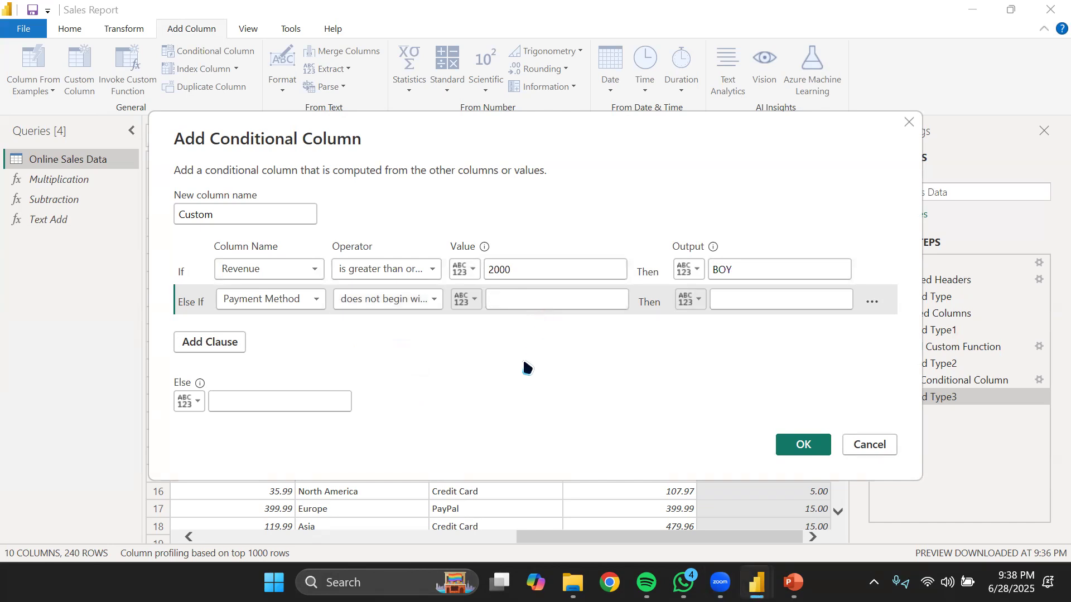
{"action": "type", "text": "P"}
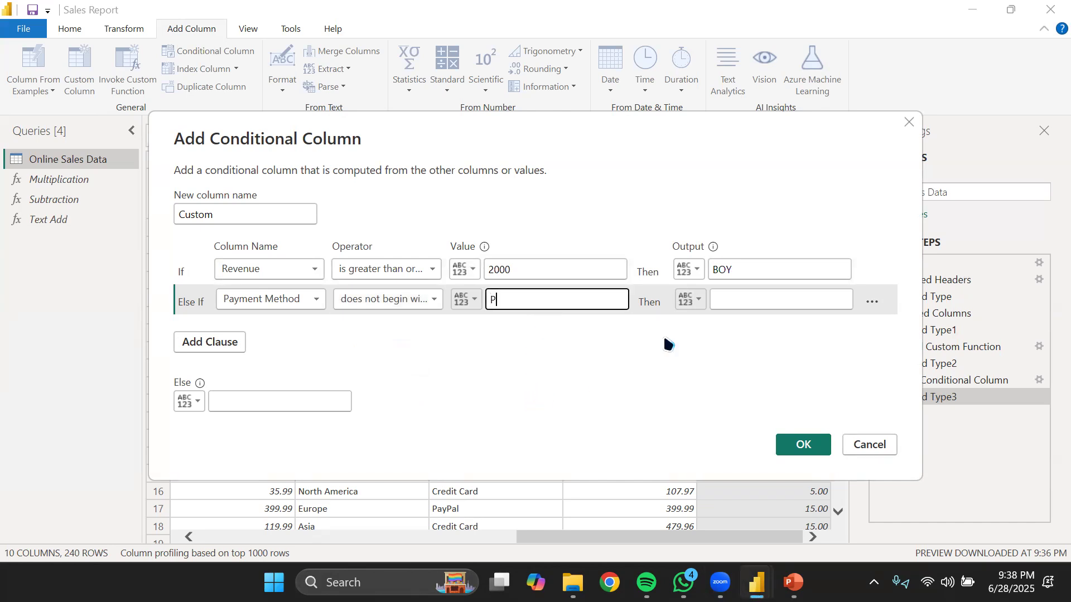
{"action": "left_click", "coordinate": [738, 296]}
{"action": "type", "text": "GIRL"}
Set the Else output to MAN and create the conditional column under the default name Custom.
{"action": "left_click", "coordinate": [299, 394]}
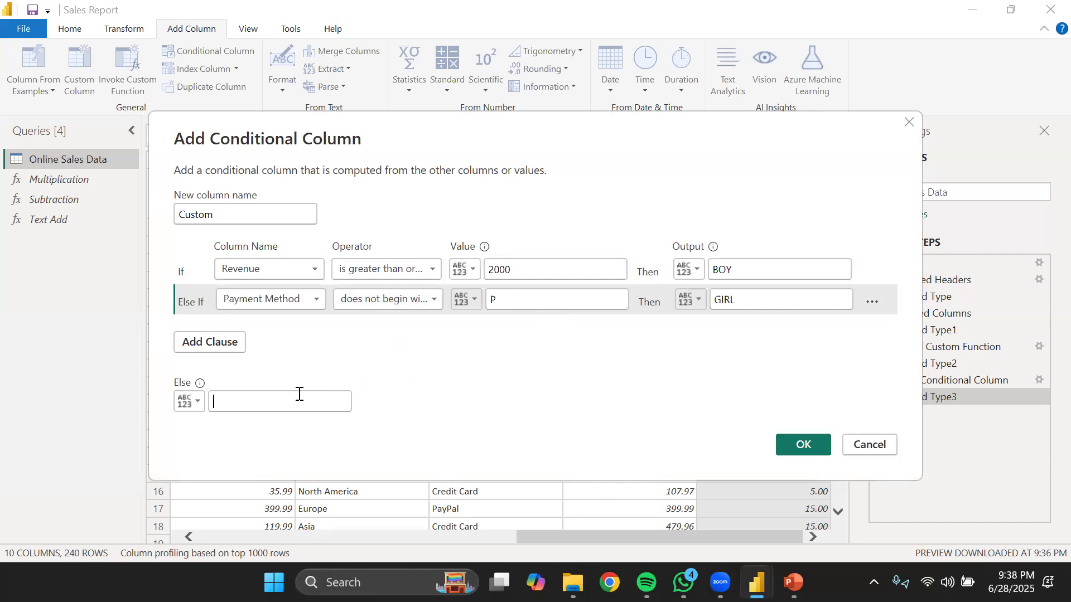
{"action": "type", "text": "MAN"}
{"action": "key", "text": "Return"}
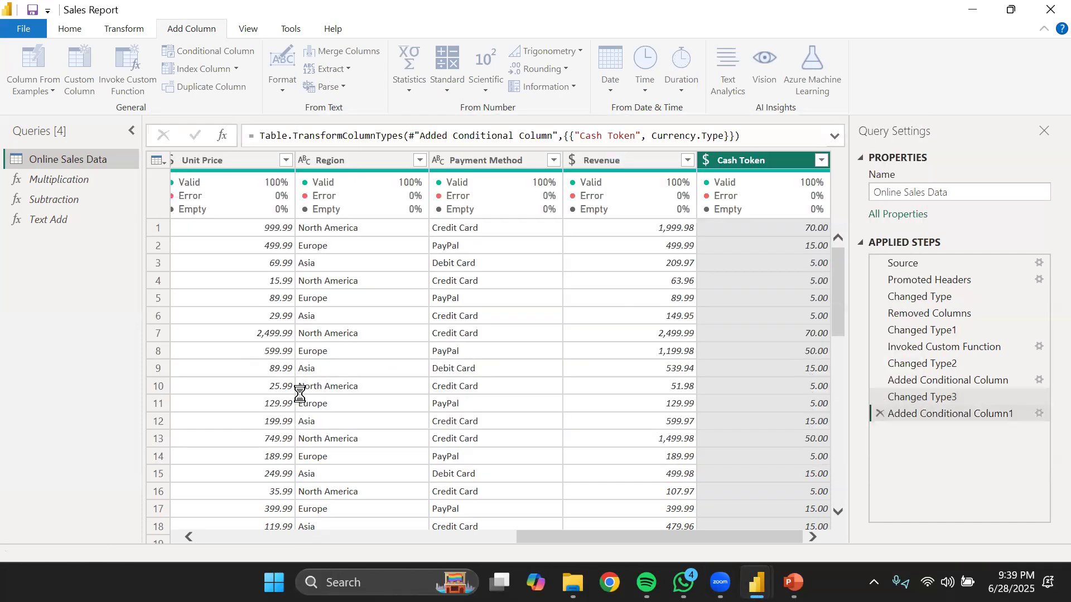
Compare the Custom column's outputs with the Revenue and Payment Method values across the rows.
{"action": "scroll", "coordinate": [794, 333], "scroll_direction": "down", "scroll_amount": 5}
{"action": "scroll", "coordinate": [792, 330], "scroll_direction": "up", "scroll_amount": 5}
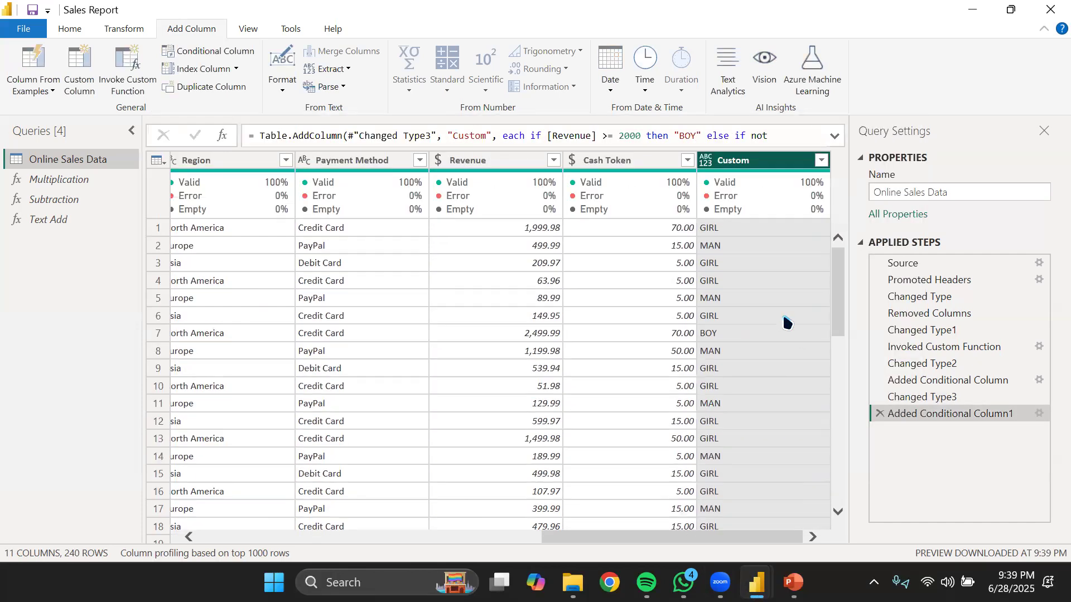
{"action": "scroll", "coordinate": [727, 274], "scroll_direction": "down", "scroll_amount": 3}
{"action": "scroll", "coordinate": [730, 282], "scroll_direction": "up", "scroll_amount": 3}
{"action": "scroll", "coordinate": [740, 305], "scroll_direction": "down", "scroll_amount": 20}
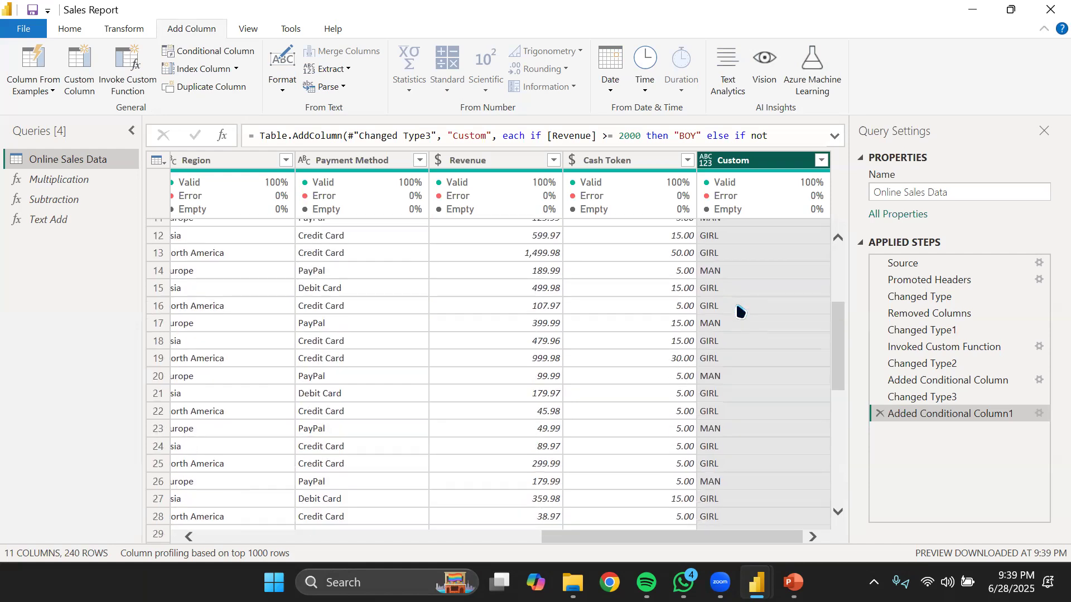
{"action": "scroll", "coordinate": [736, 338], "scroll_direction": "up", "scroll_amount": 20}
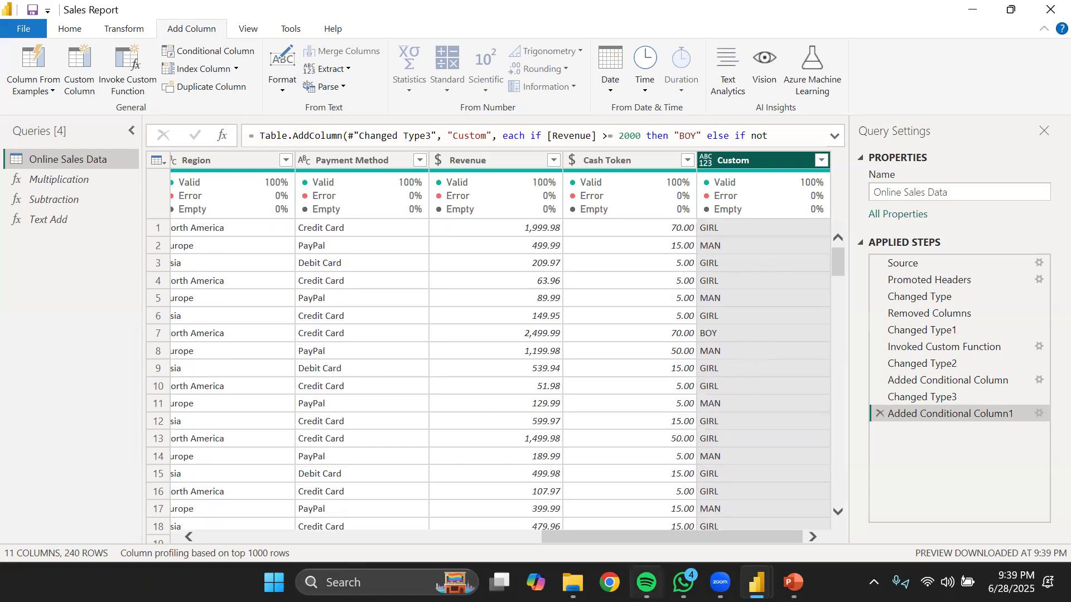
{"action": "scroll", "coordinate": [720, 309], "scroll_direction": "down", "scroll_amount": 19}
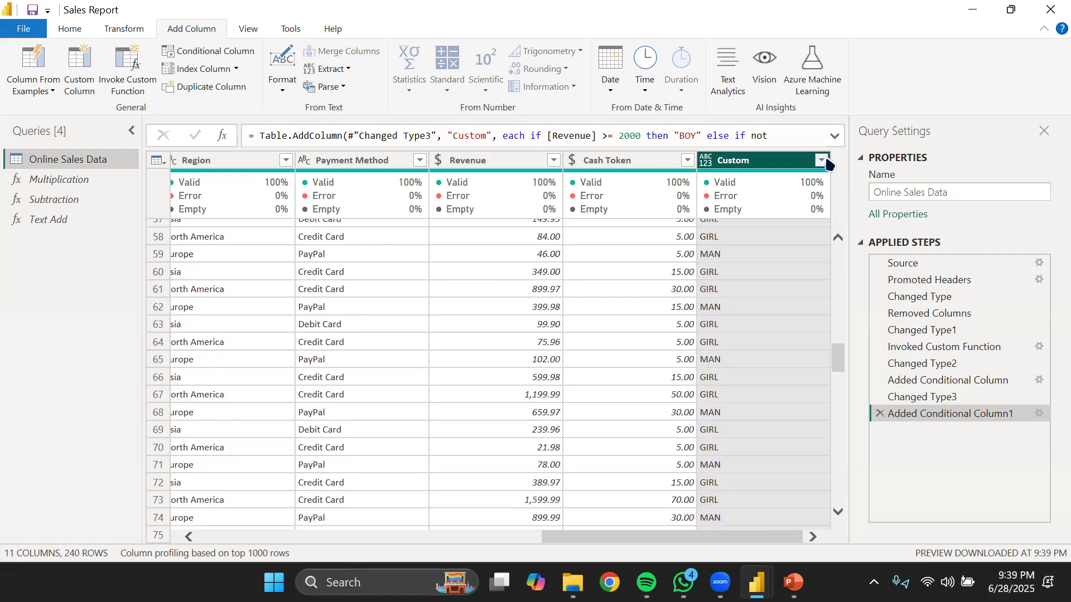
Filter the Custom column to show only the BOY rows.
{"action": "left_click", "coordinate": [822, 161]}
{"action": "left_click", "coordinate": [595, 323]}
{"action": "left_click", "coordinate": [598, 329]}
{"action": "left_click", "coordinate": [775, 408]}
{"action": "left_click", "coordinate": [753, 410]}
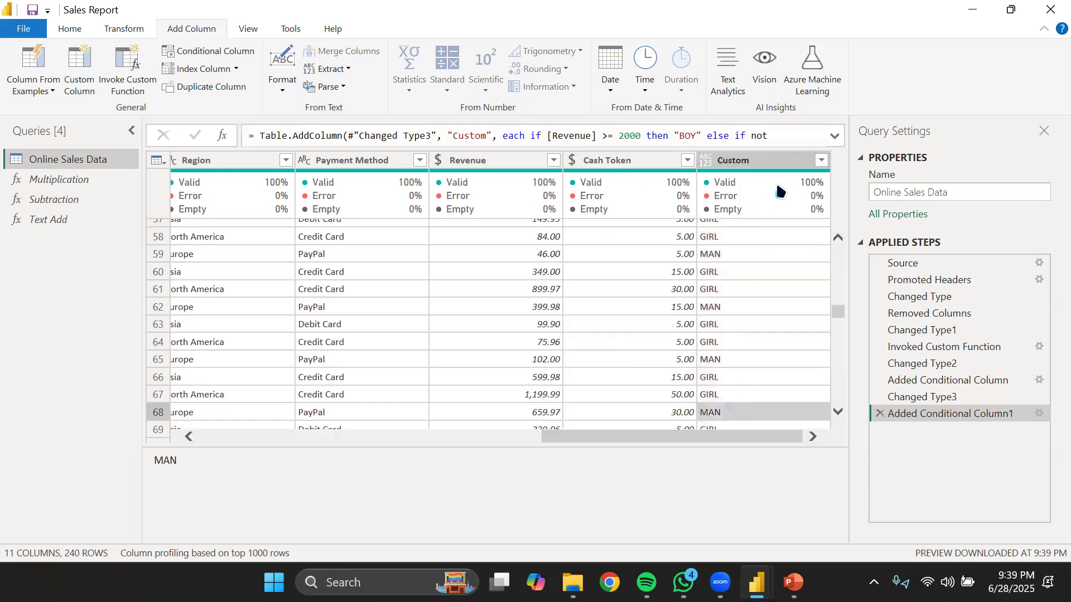
{"action": "left_click", "coordinate": [822, 160]}
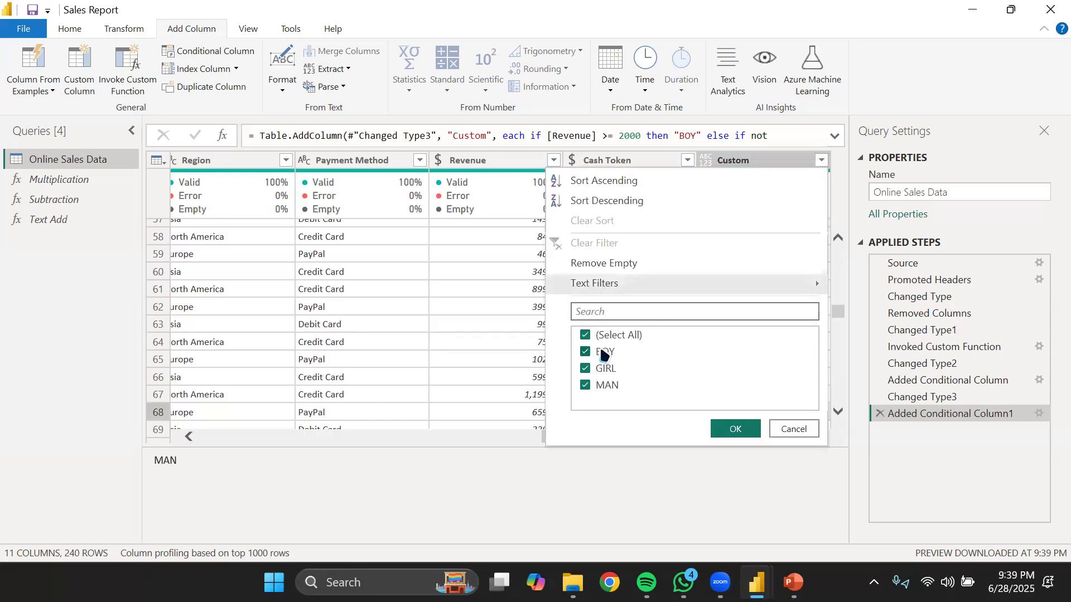
{"action": "left_click", "coordinate": [598, 334]}
{"action": "left_click", "coordinate": [605, 352]}
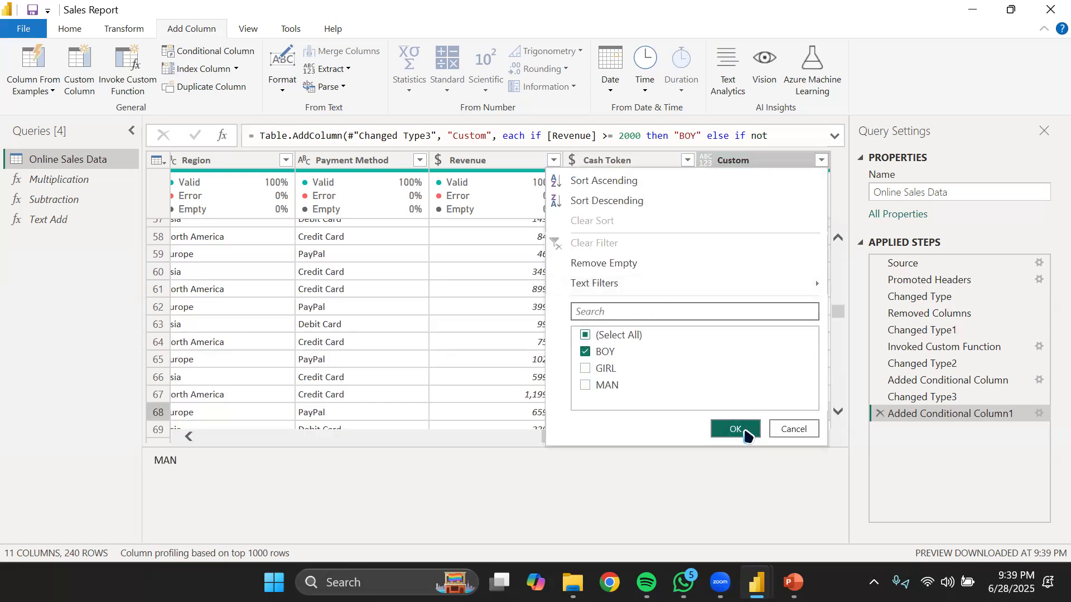
{"action": "left_click", "coordinate": [735, 429]}
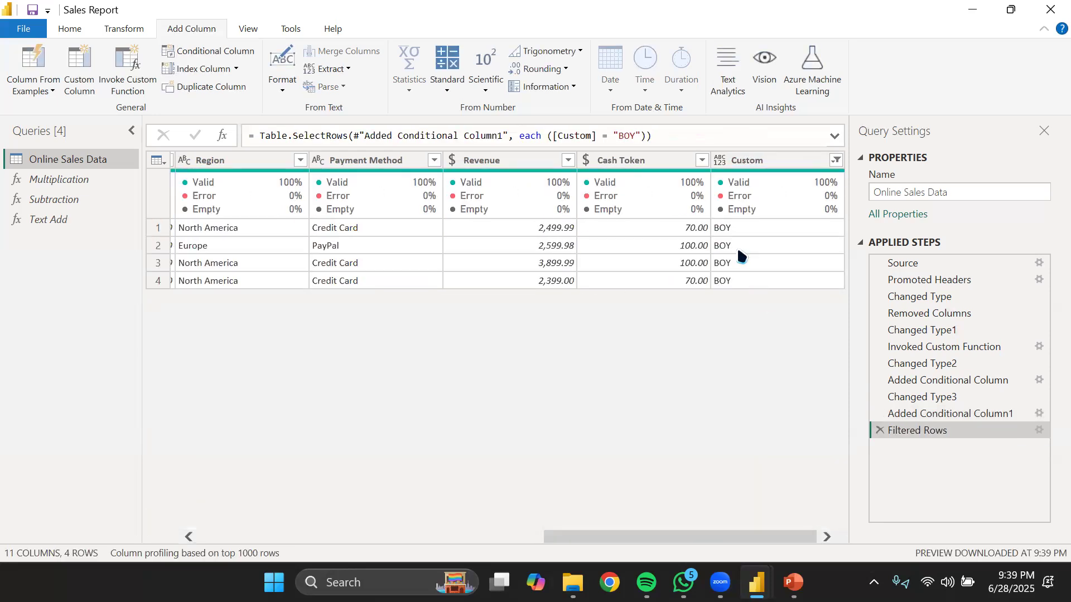
Clear the BOY filter on the Custom column and filter it to show only the MAN rows.
{"action": "left_click", "coordinate": [836, 160]}
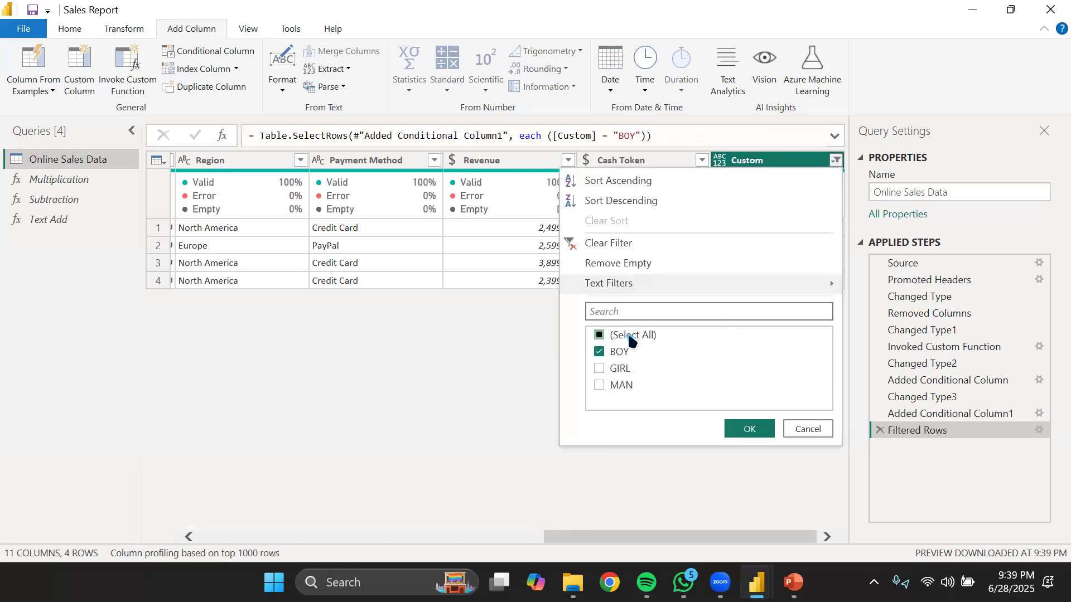
{"action": "left_click", "coordinate": [629, 336]}
{"action": "left_click", "coordinate": [744, 429]}
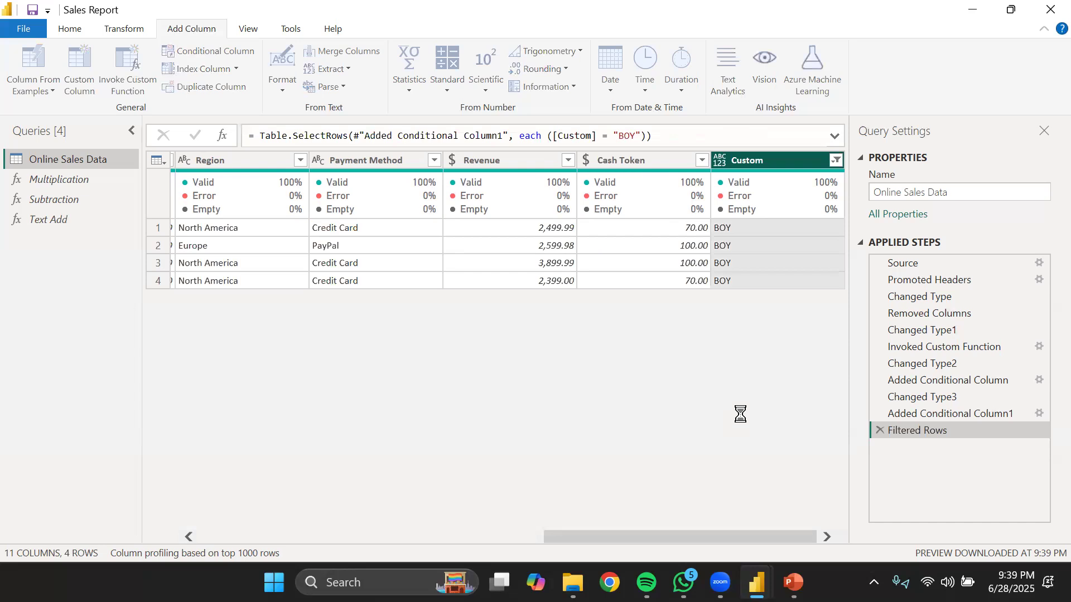
{"action": "left_click", "coordinate": [836, 160]}
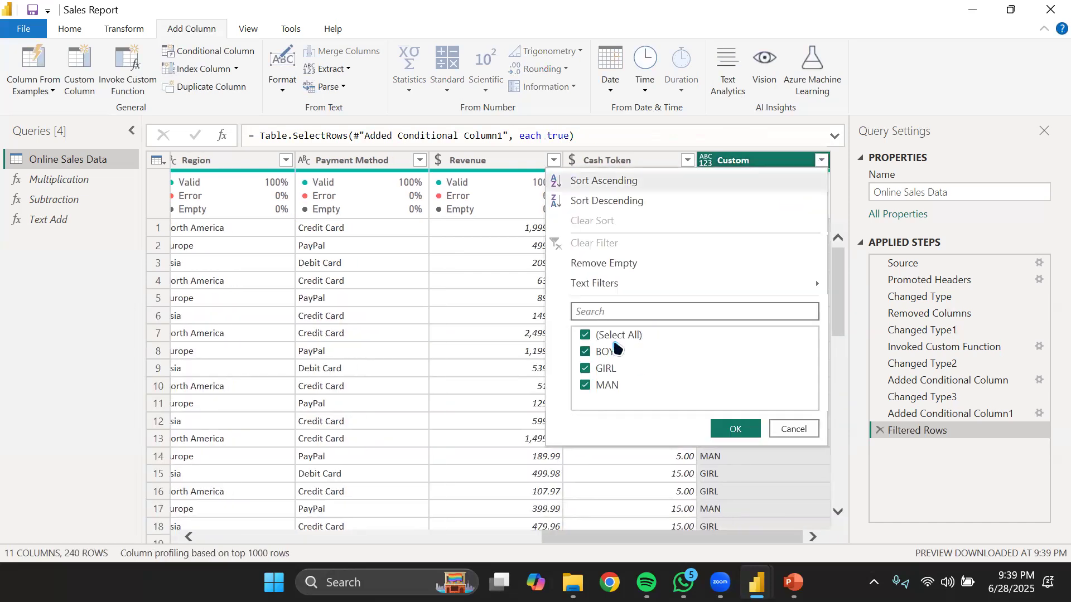
{"action": "left_click", "coordinate": [605, 335]}
{"action": "left_click", "coordinate": [605, 385]}
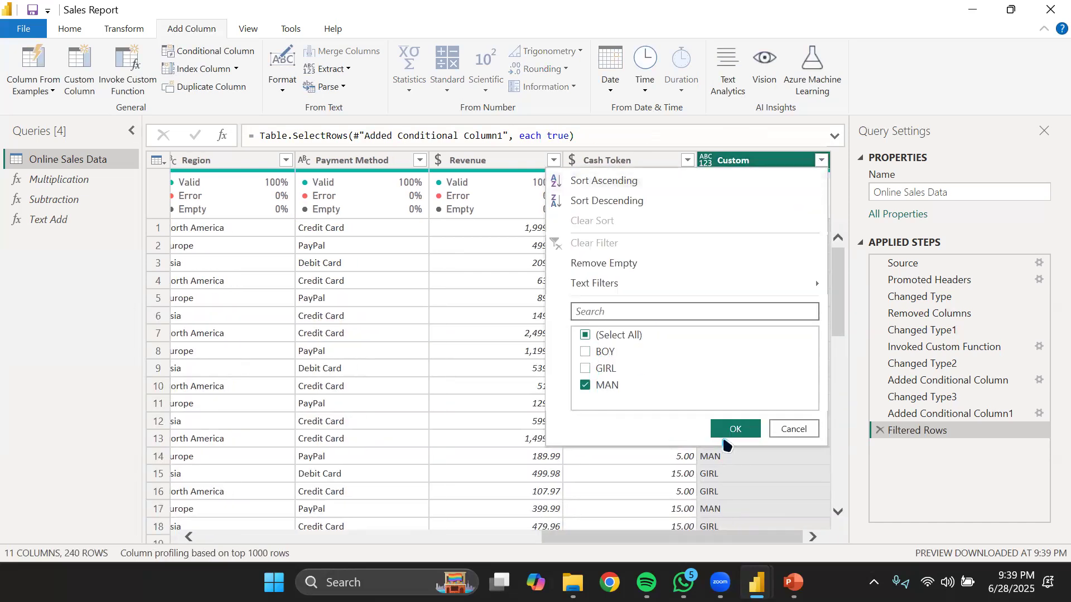
{"action": "left_click", "coordinate": [726, 428]}
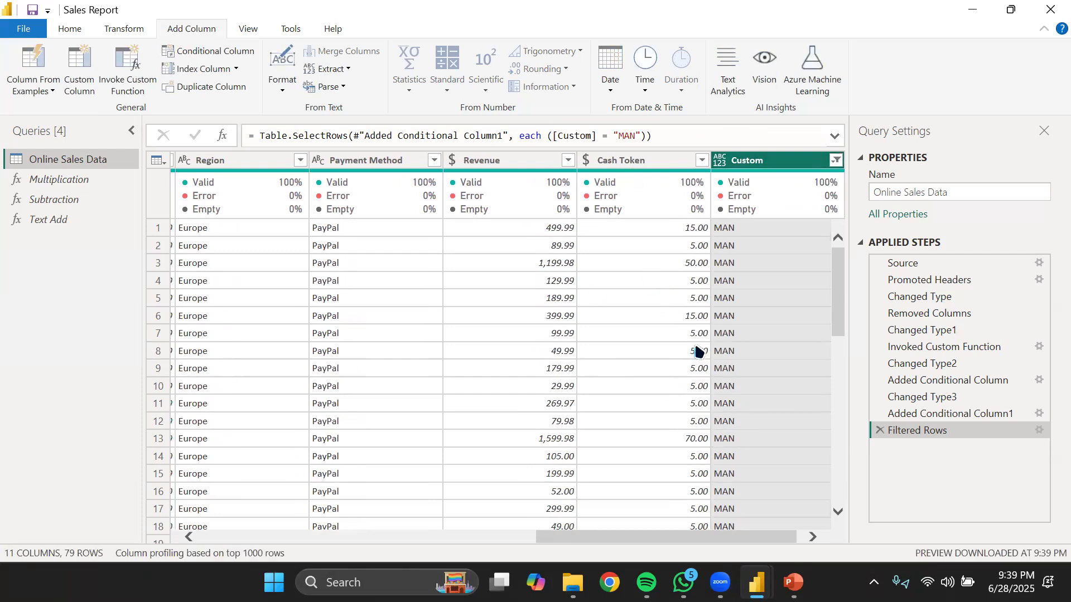
Look through the MAN rows, and delete the Filtered Rows and Added Conditional Column1 steps from the query.
{"action": "scroll", "coordinate": [680, 352], "scroll_direction": "down", "scroll_amount": 20}
{"action": "scroll", "coordinate": [696, 346], "scroll_direction": "up", "scroll_amount": 20}
{"action": "scroll", "coordinate": [717, 381], "scroll_direction": "down", "scroll_amount": 20}
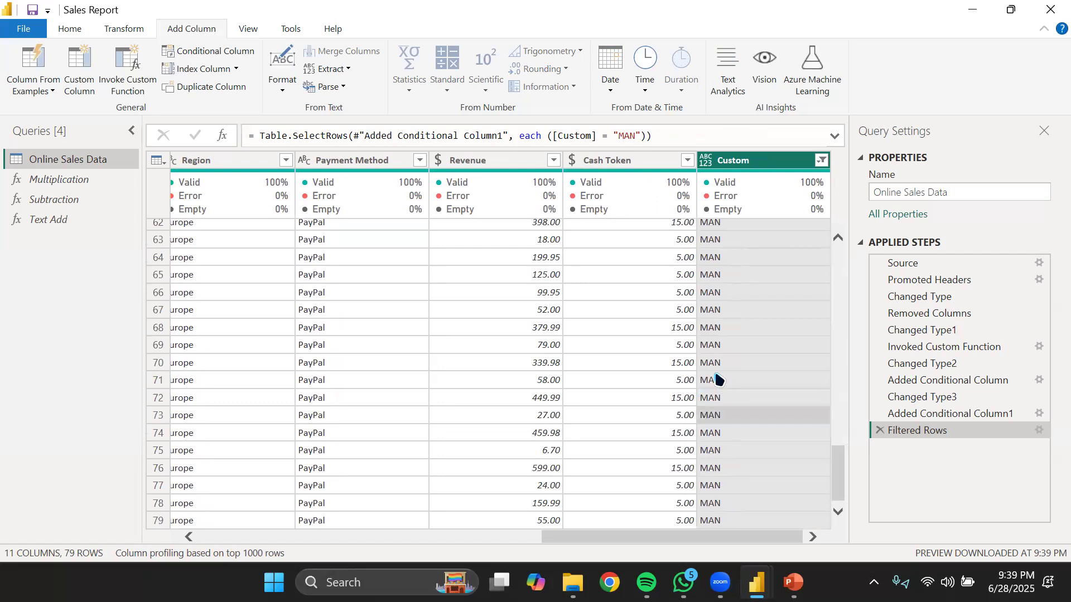
{"action": "right_click", "coordinate": [721, 346]}
{"action": "left_click", "coordinate": [721, 346]}
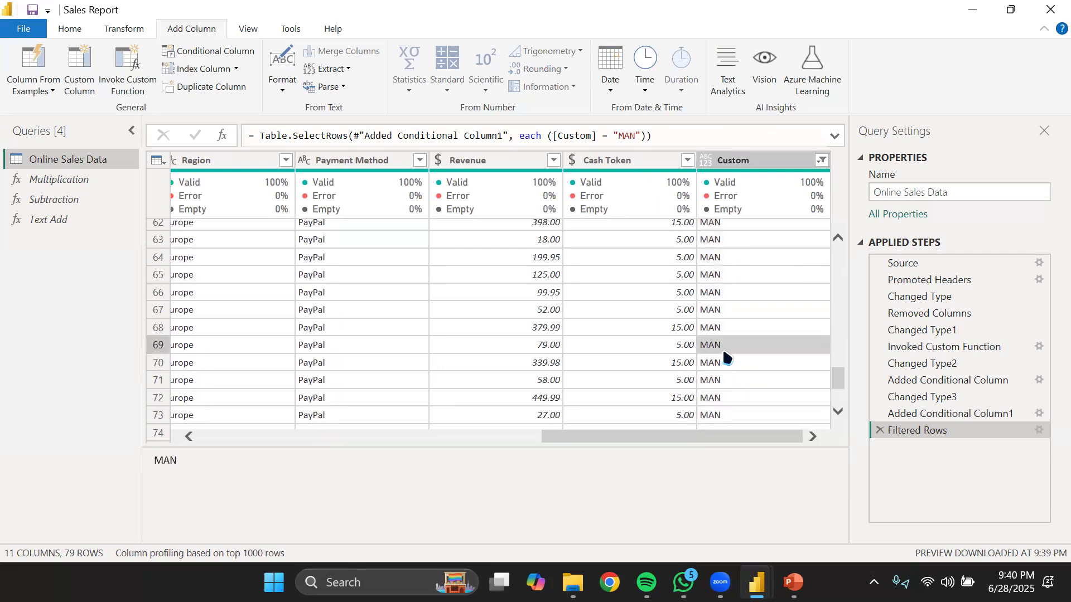
{"action": "left_click", "coordinate": [880, 430]}
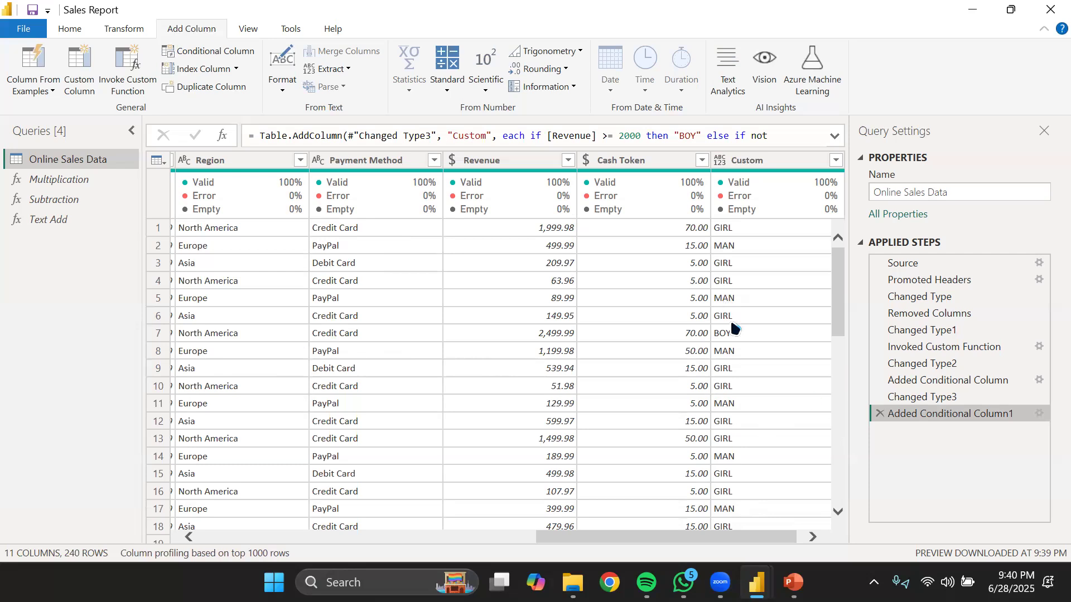
{"action": "left_click", "coordinate": [880, 414]}
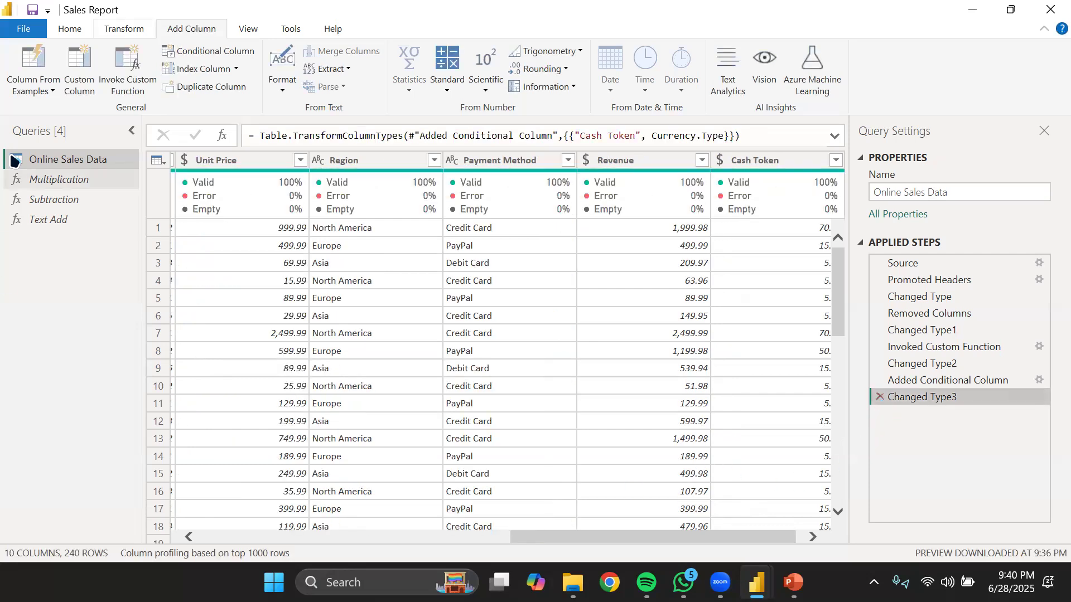
Start a custom column on Online Sales Data and name it REVUENEEE.
{"action": "left_click", "coordinate": [208, 51]}
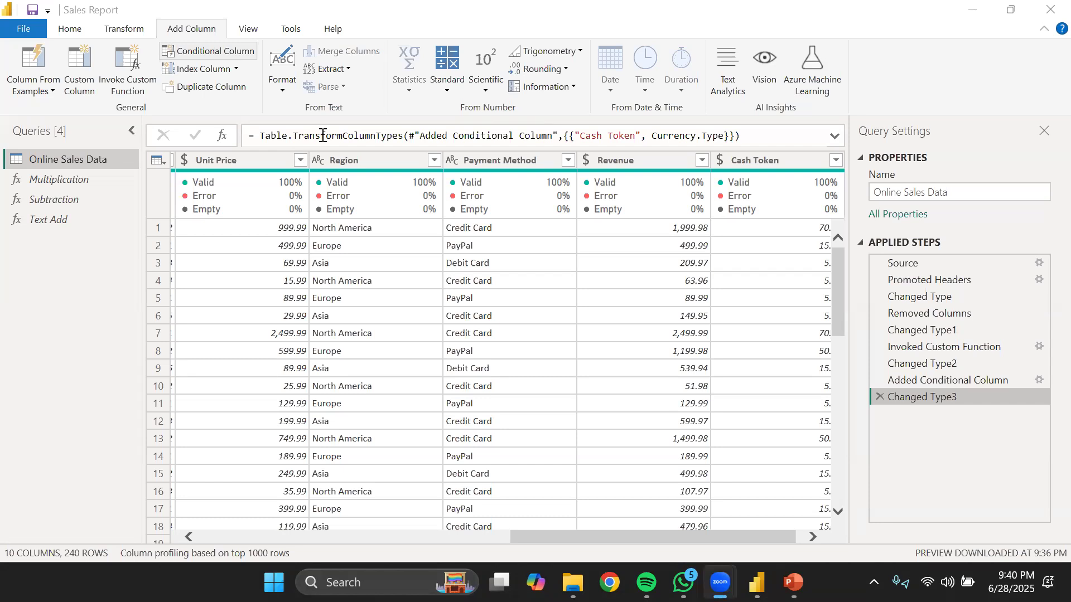
{"action": "left_click", "coordinate": [82, 65]}
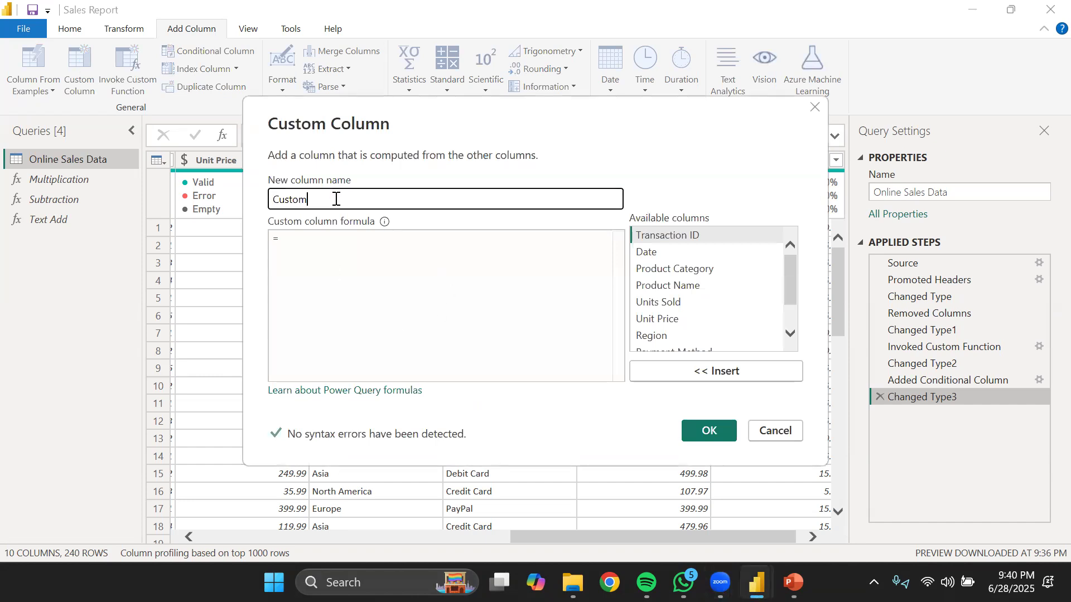
{"action": "key", "text": "BackSpace"}
{"action": "key", "text": "BackSpace"}
{"action": "key", "text": "BackSpace"}
{"action": "key", "text": "BackSpace"}
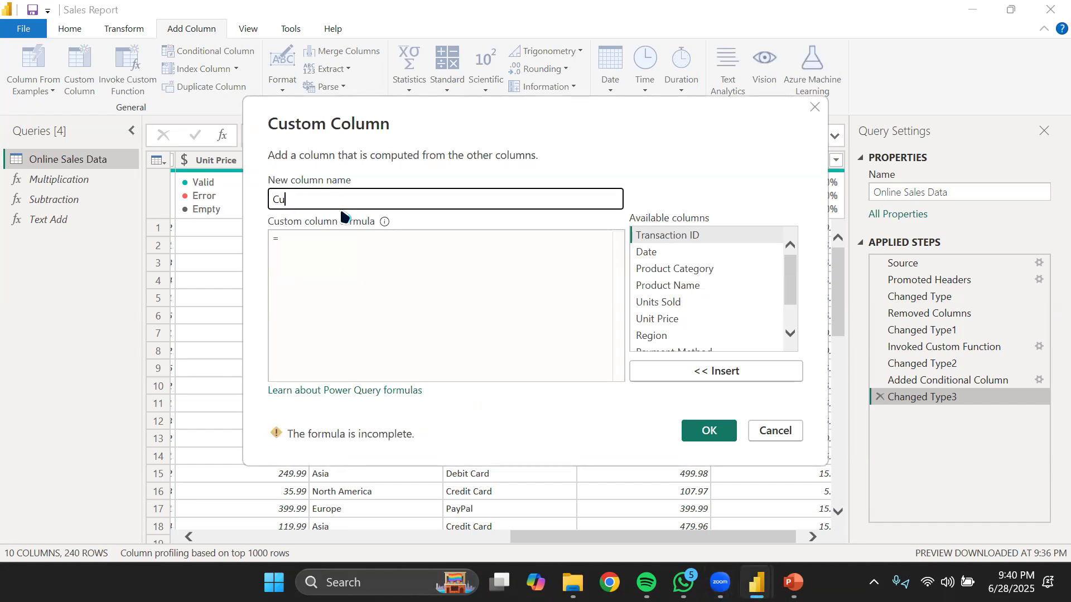
{"action": "type", "text": "REVUENEEE"}
{"action": "left_click", "coordinate": [356, 280]}
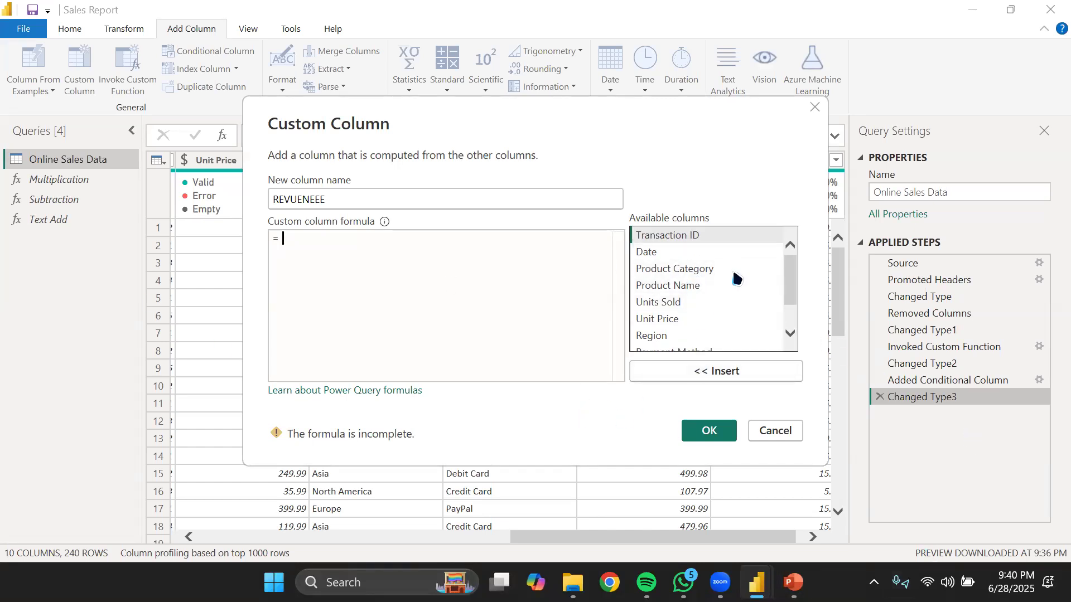
Add the REVUENEEE column with the formula [Units Sold] * [Unit Price], and delete its Added Custom step.
{"action": "scroll", "coordinate": [732, 281], "scroll_direction": "down", "scroll_amount": 1}
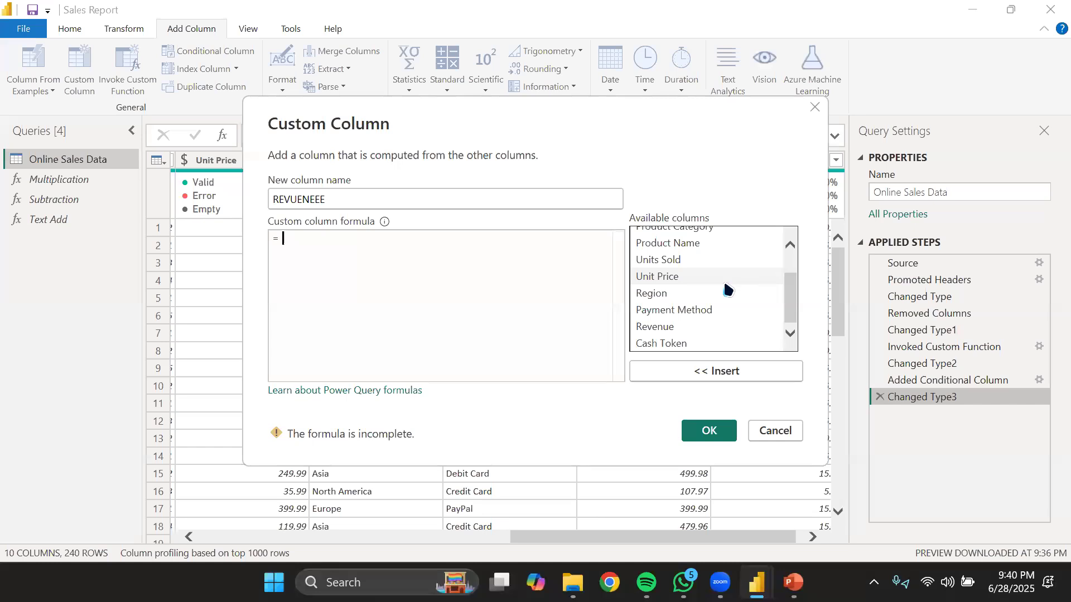
{"action": "scroll", "coordinate": [684, 319], "scroll_direction": "up", "scroll_amount": 1}
{"action": "scroll", "coordinate": [683, 317], "scroll_direction": "down", "scroll_amount": 1}
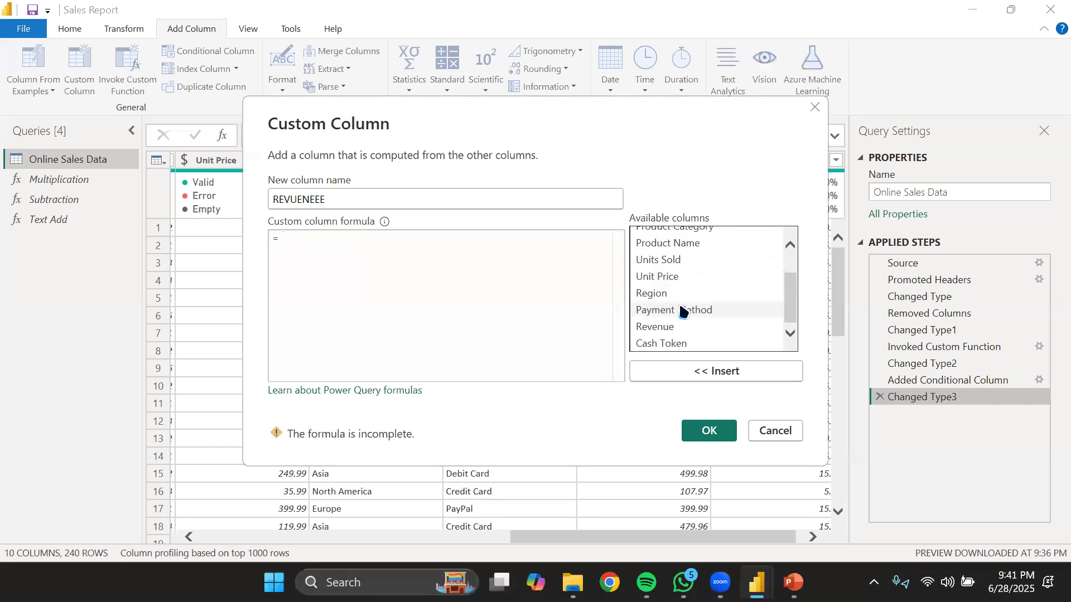
{"action": "left_click", "coordinate": [683, 261]}
{"action": "left_click", "coordinate": [697, 372]}
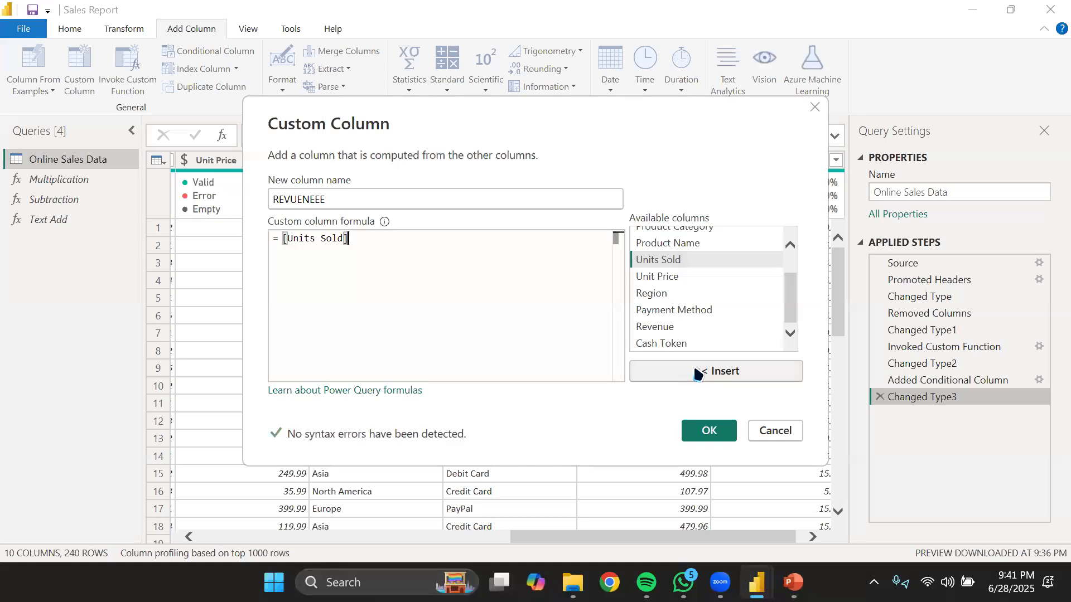
{"action": "type", "text": "*"}
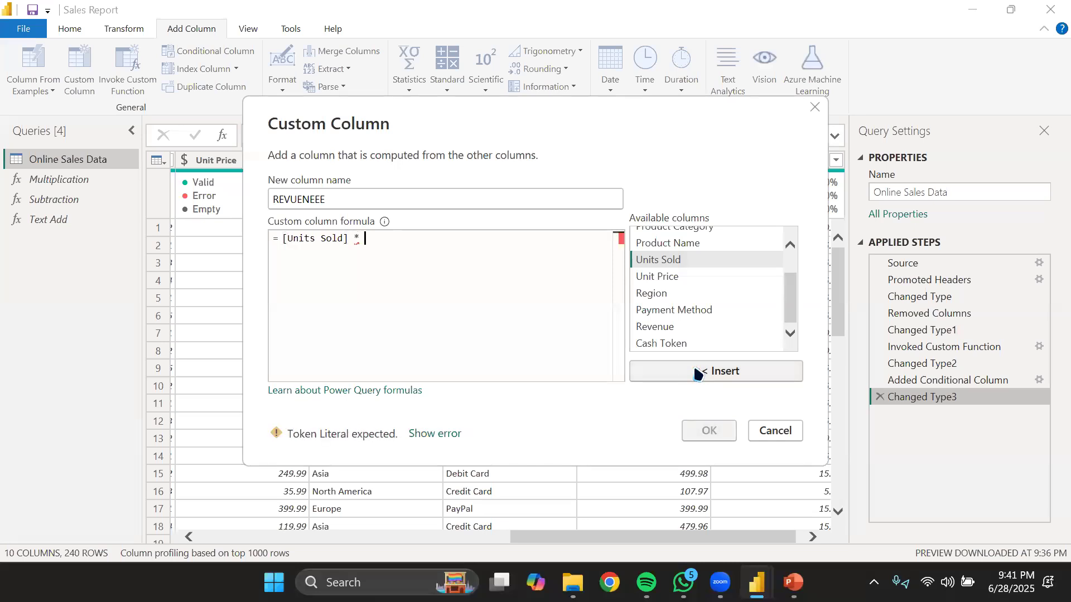
{"action": "left_click", "coordinate": [664, 276]}
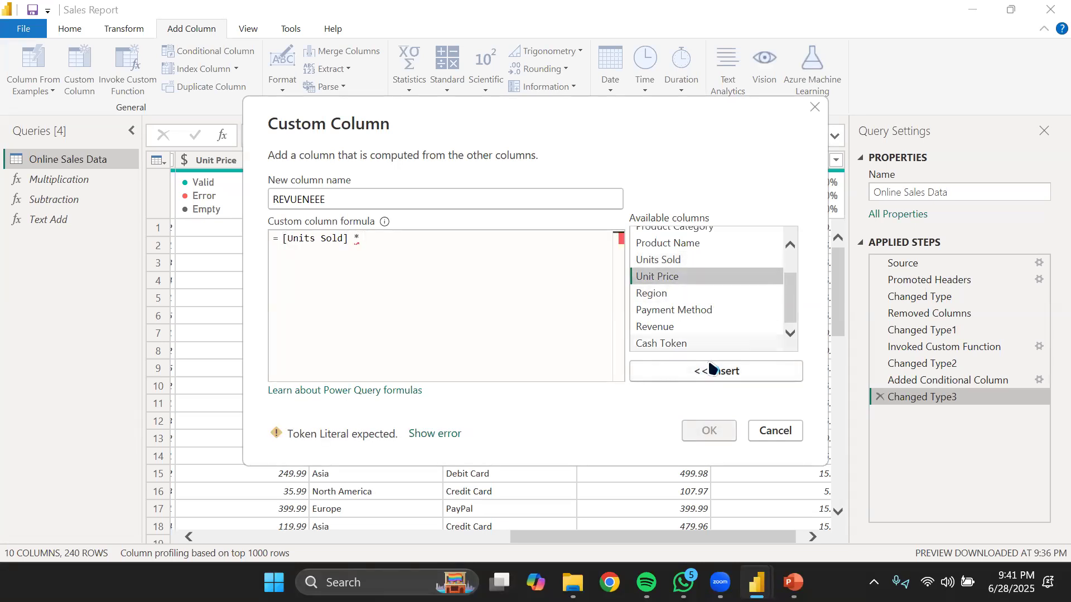
{"action": "left_click", "coordinate": [712, 369]}
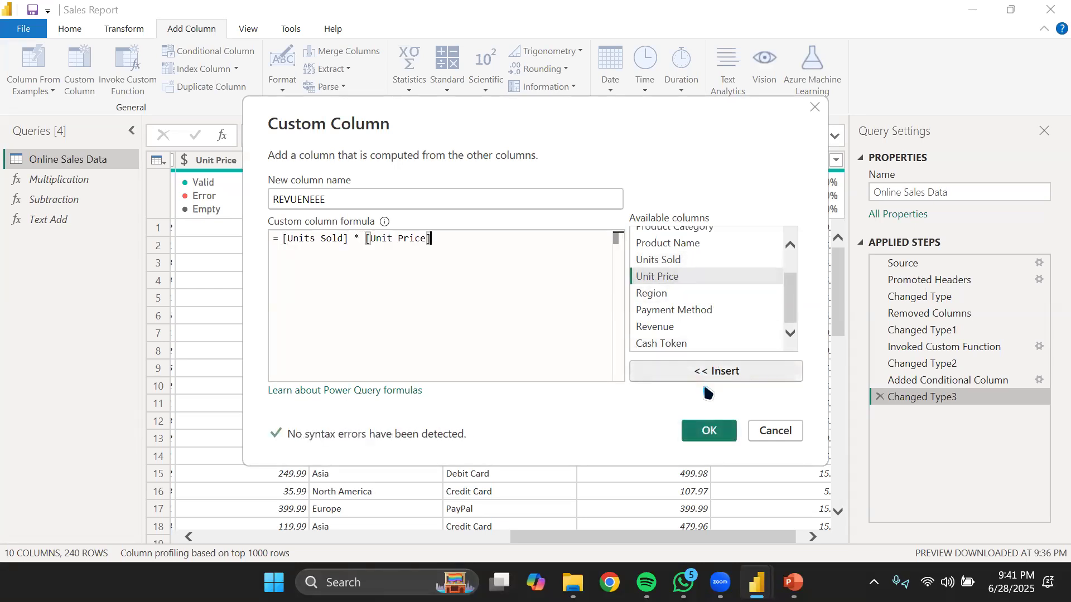
{"action": "left_click", "coordinate": [696, 433]}
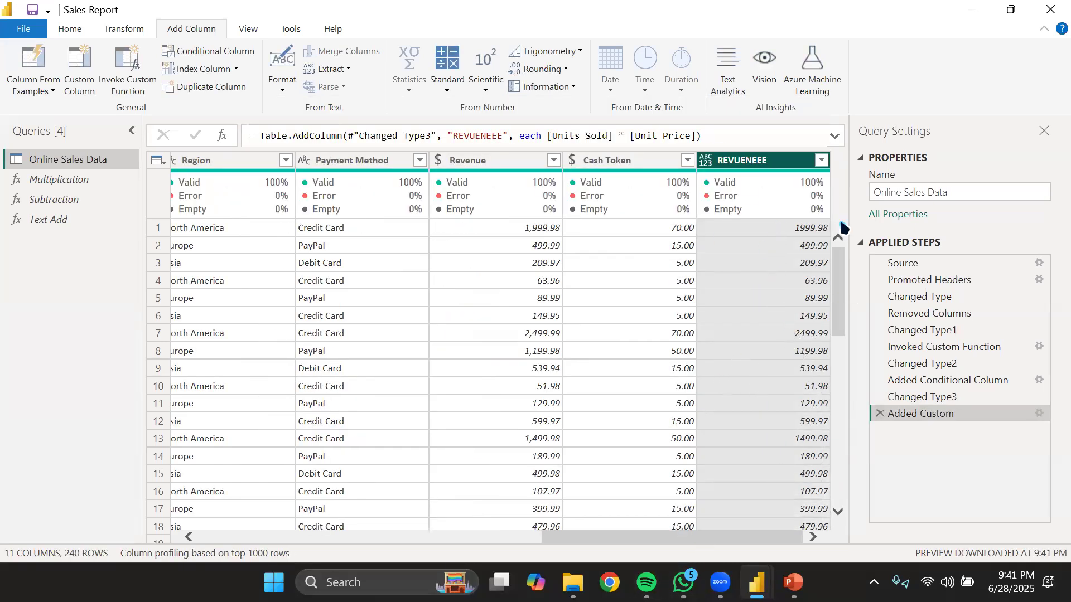
{"action": "left_click", "coordinate": [880, 413]}
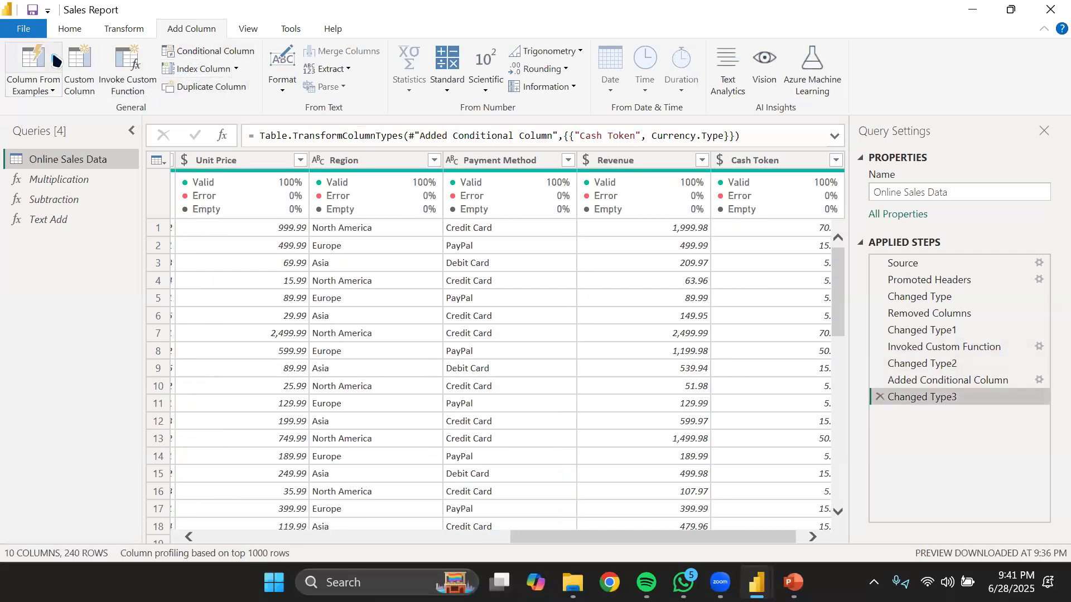
Start another custom column under the default name Custom and build the formula [Units Sold] * [Unit Price].
{"action": "left_click", "coordinate": [80, 67]}
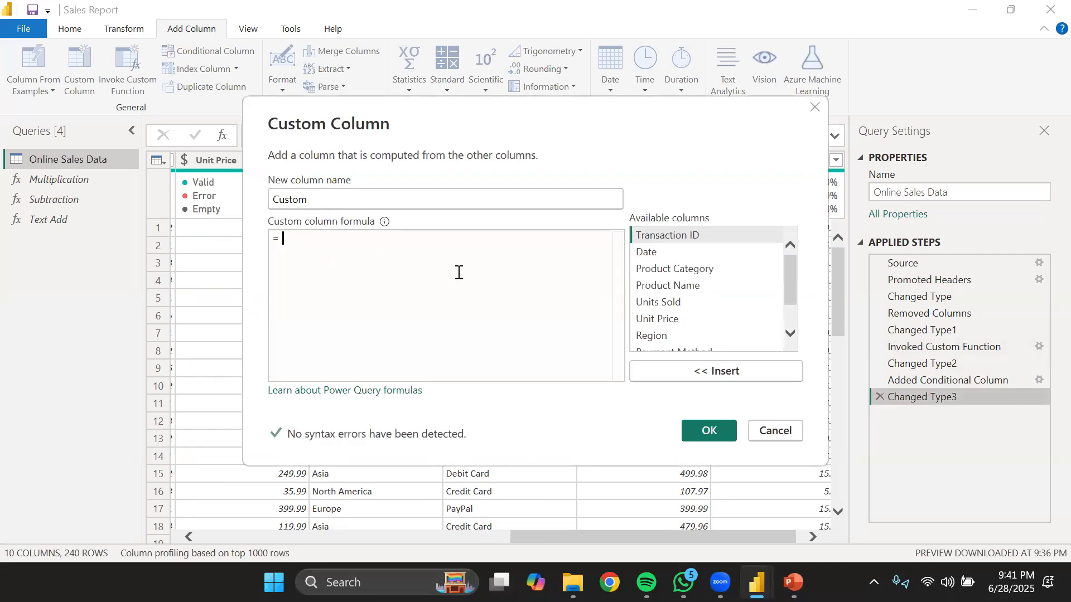
{"action": "left_click", "coordinate": [669, 302]}
{"action": "left_click", "coordinate": [681, 369]}
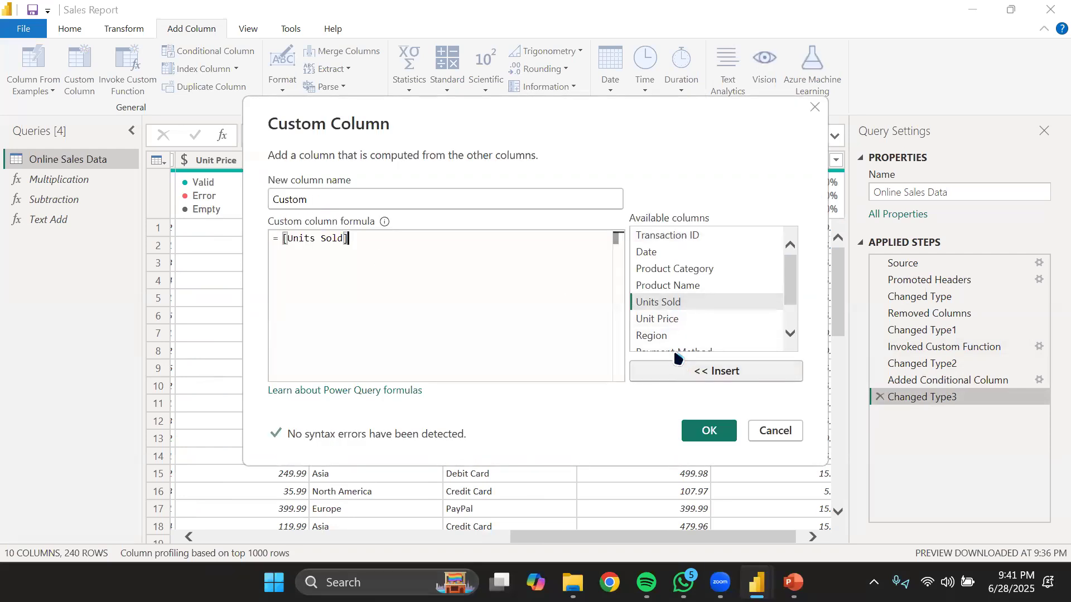
{"action": "type", "text": "*"}
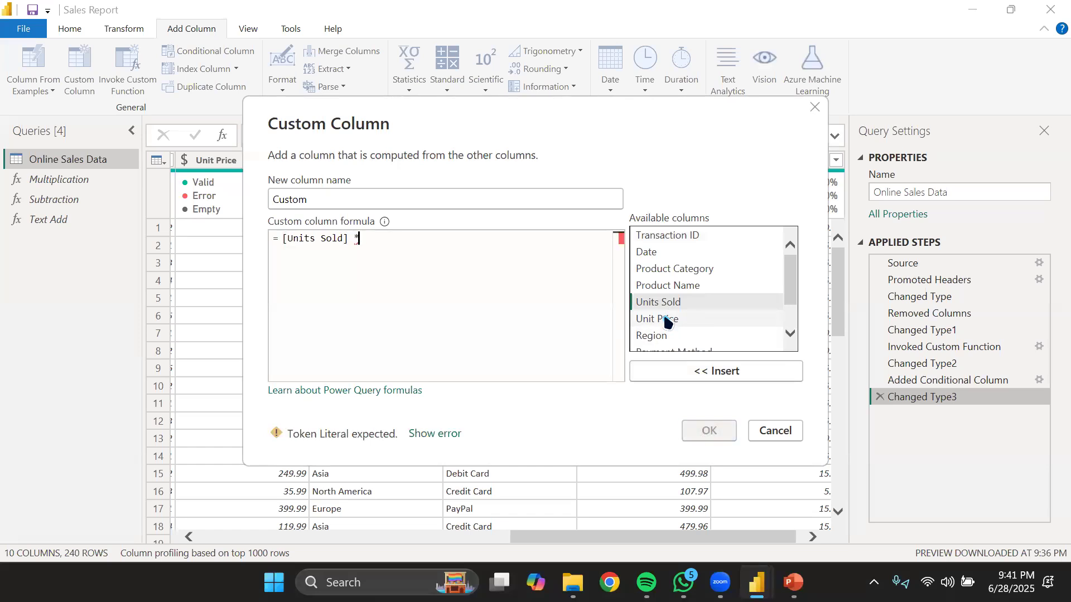
{"action": "left_click", "coordinate": [679, 322]}
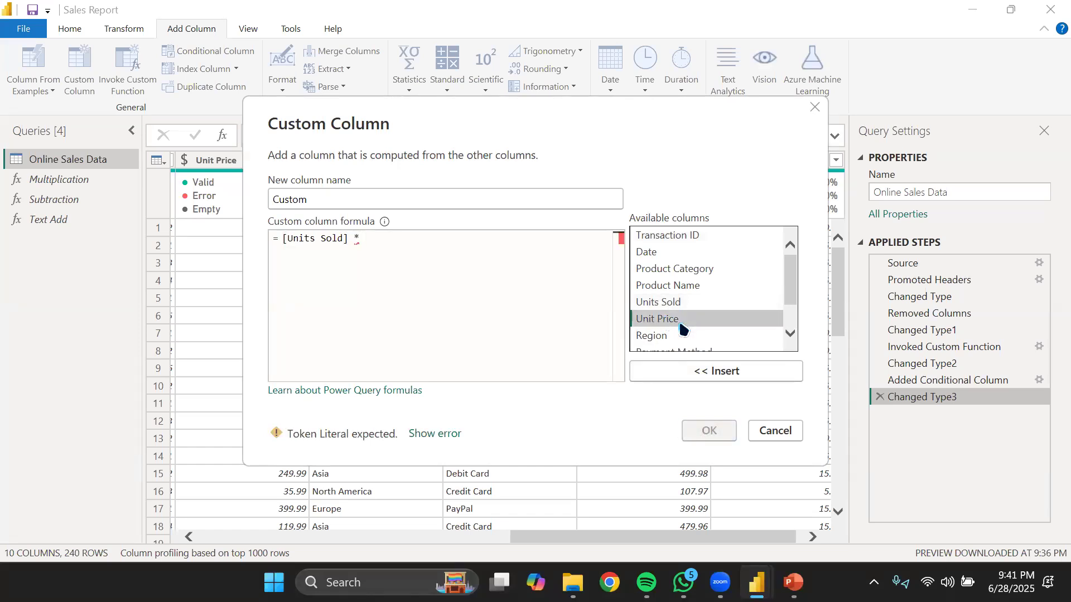
{"action": "double_click", "coordinate": [680, 323]}
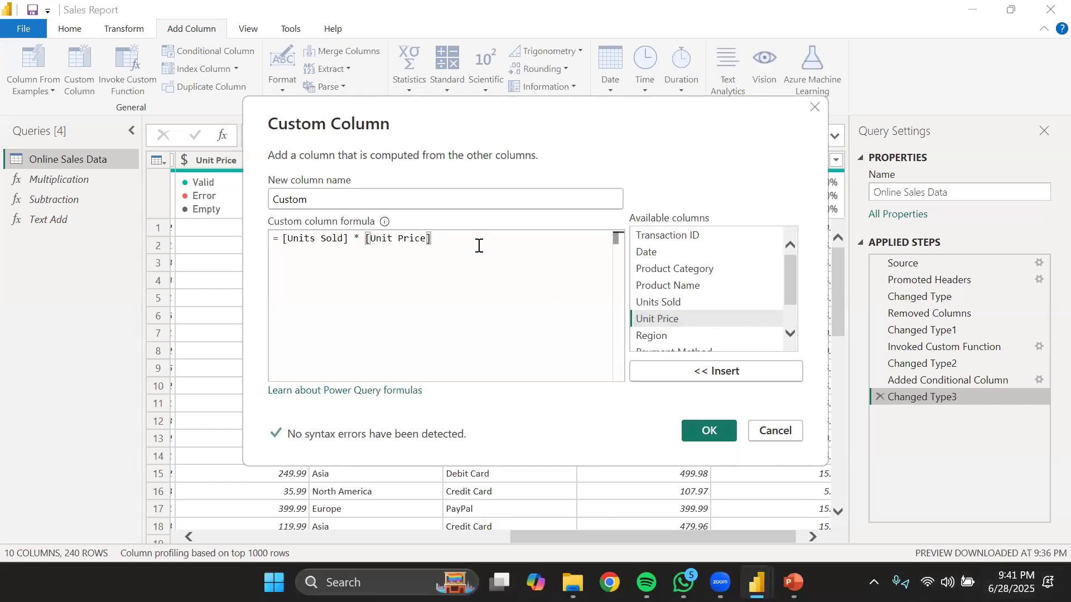
Add the Custom column to the table, and delete its Added Custom step from the query.
{"action": "scroll", "coordinate": [700, 307], "scroll_direction": "down", "scroll_amount": 1}
{"action": "scroll", "coordinate": [704, 293], "scroll_direction": "up", "scroll_amount": 1}
{"action": "scroll", "coordinate": [693, 295], "scroll_direction": "down", "scroll_amount": 1}
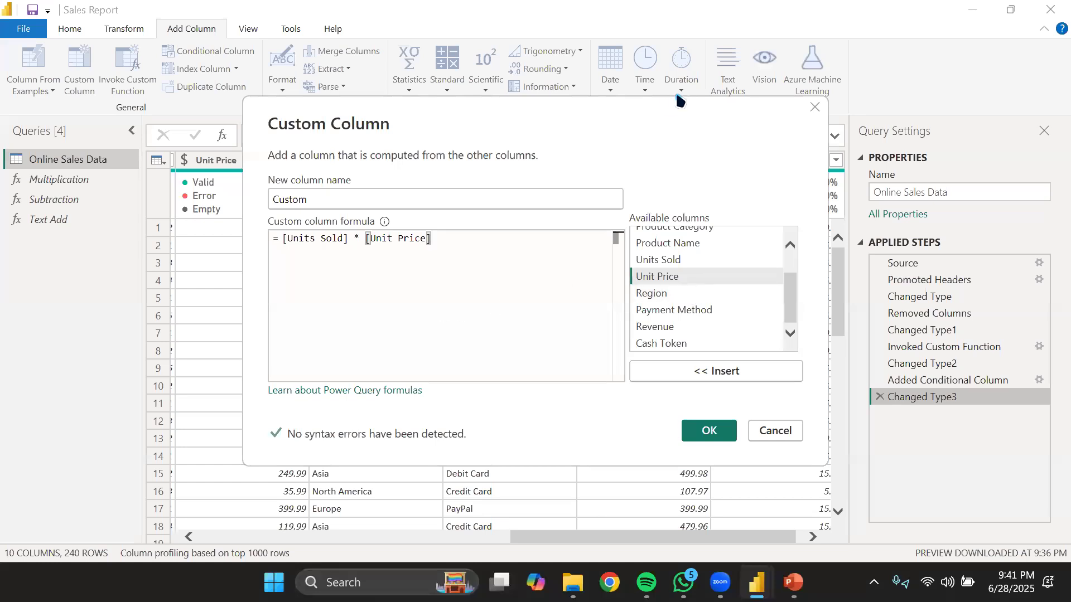
{"action": "left_click", "coordinate": [706, 433]}
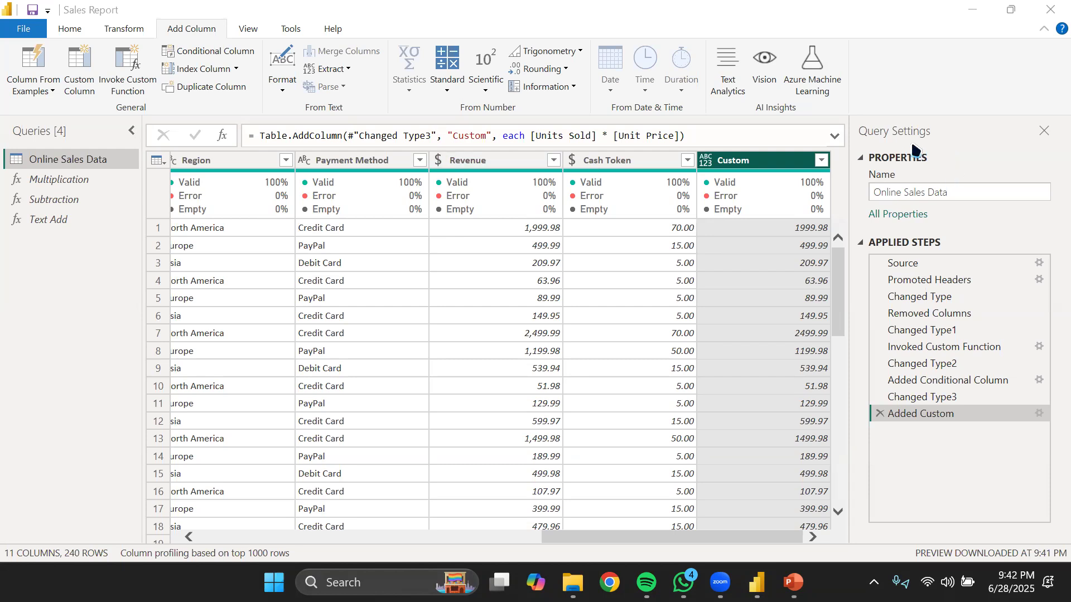
{"action": "left_click", "coordinate": [880, 413]}
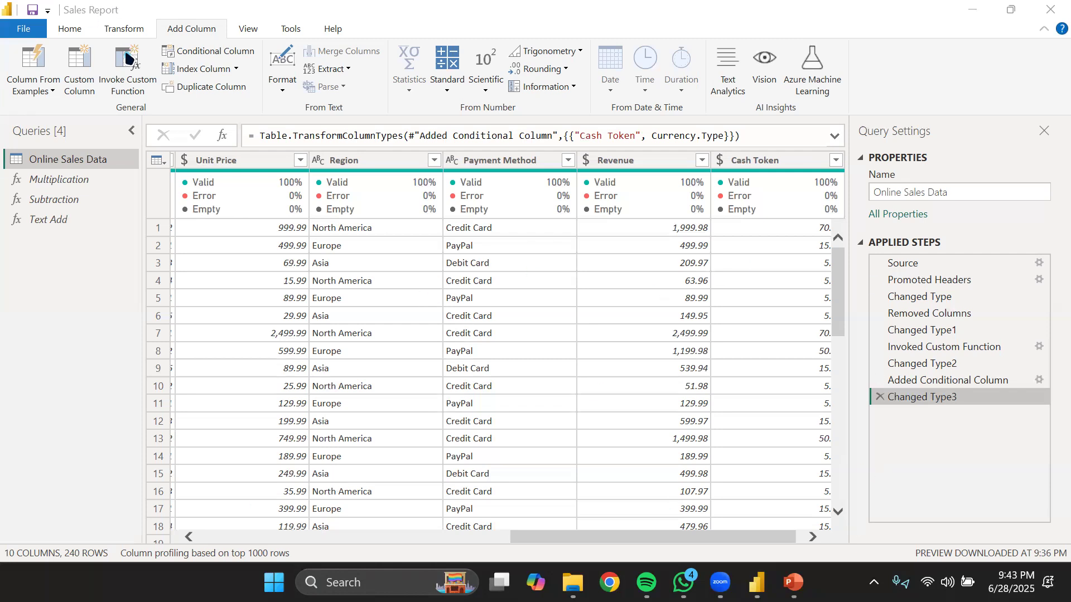
Add a custom column named Custom that multiplies [Units Sold] by [Unit Price].
{"action": "left_click", "coordinate": [67, 76]}
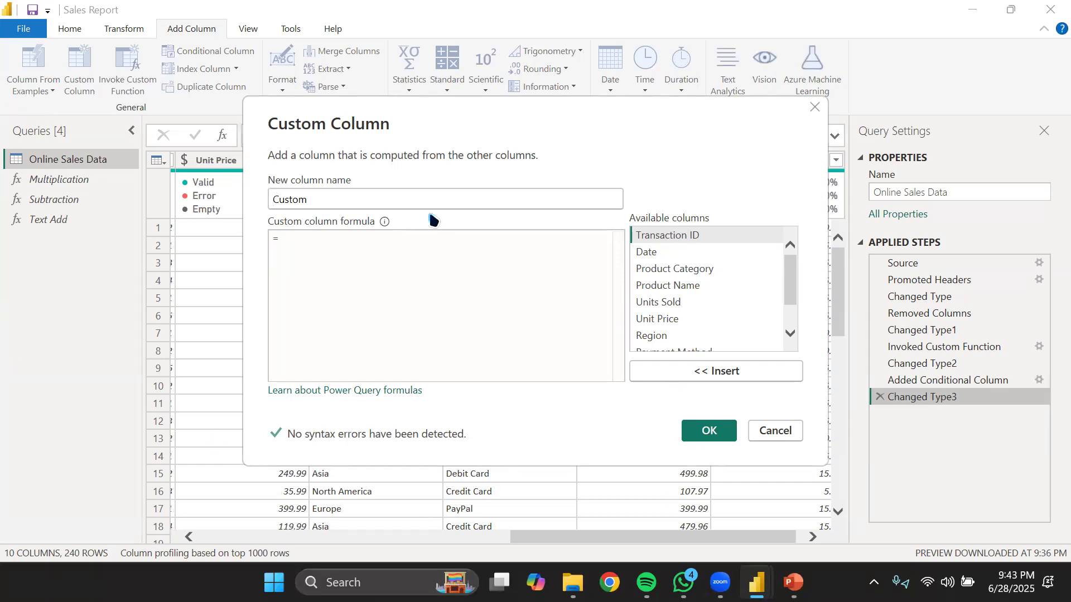
{"action": "left_click", "coordinate": [330, 202]}
{"action": "left_click_drag", "start_coordinate": [331, 202], "coordinate": [264, 197]}
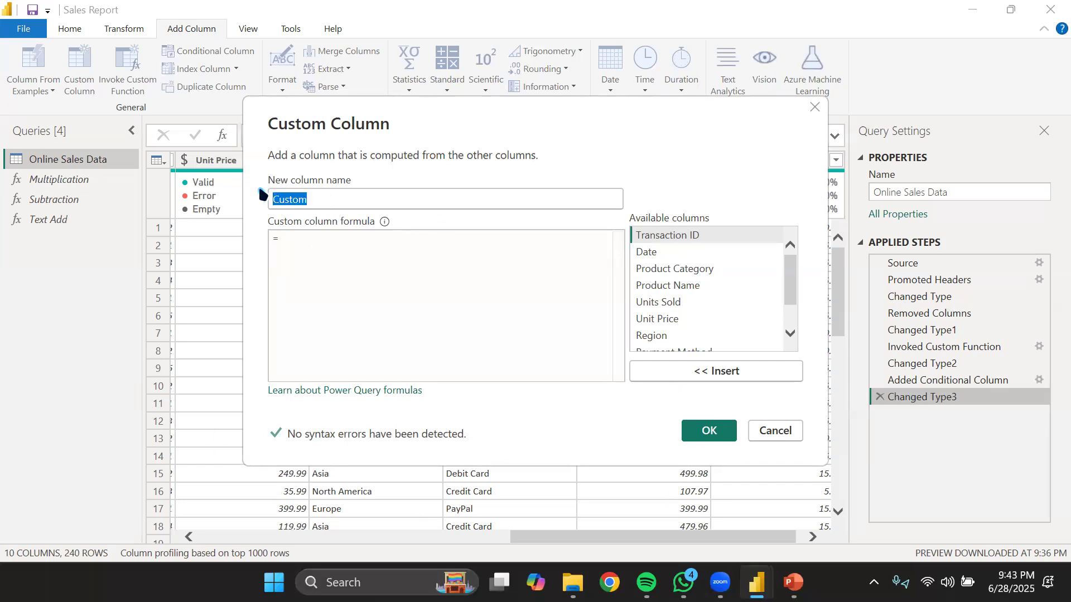
{"action": "left_click", "coordinate": [303, 244]}
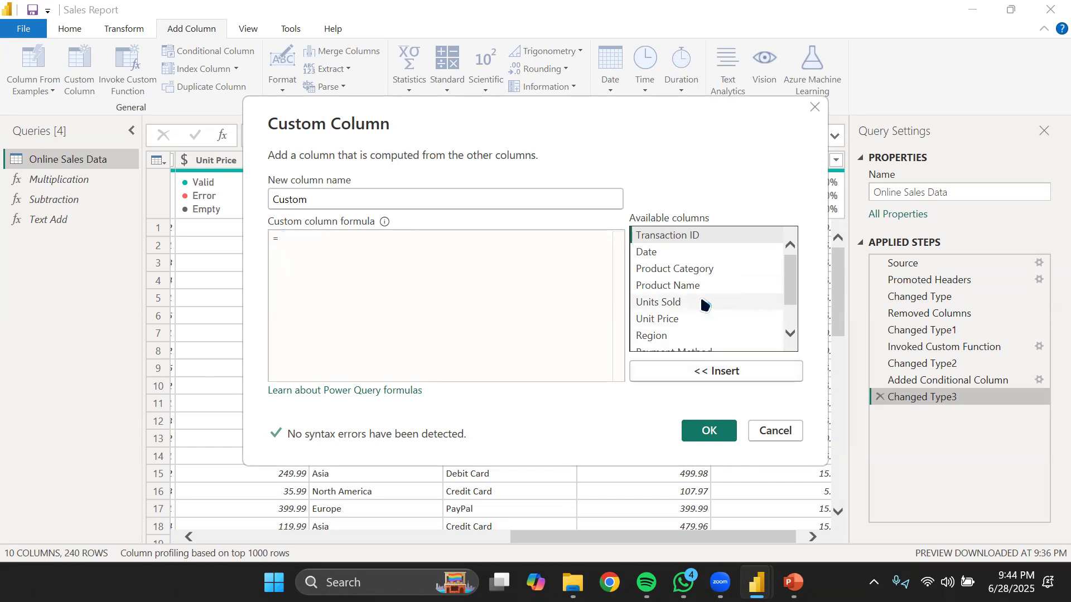
{"action": "left_click", "coordinate": [680, 301]}
{"action": "left_click", "coordinate": [695, 371]}
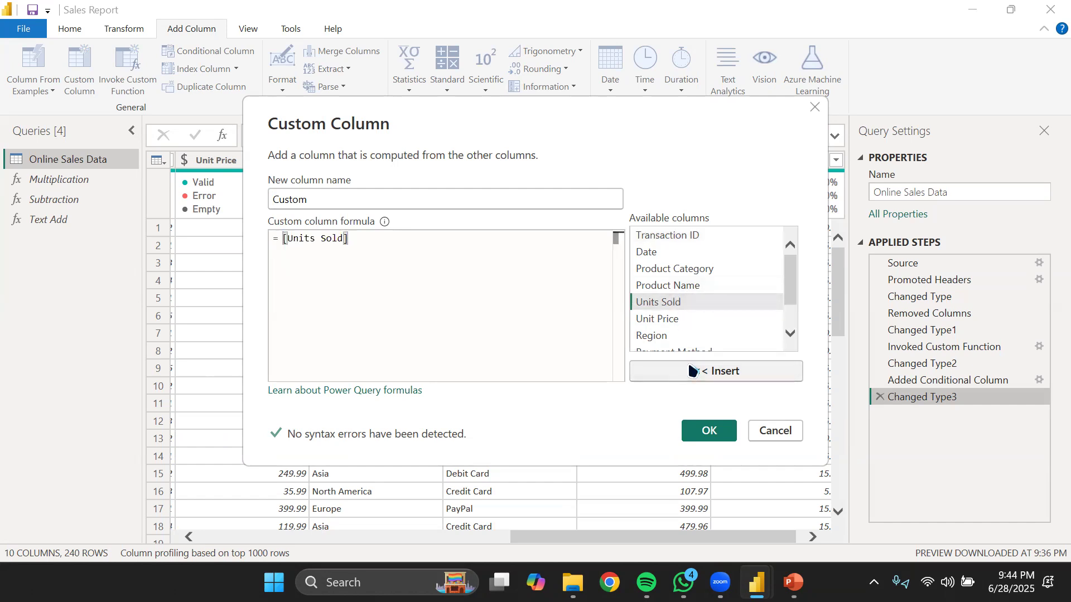
{"action": "type", "text": "*"}
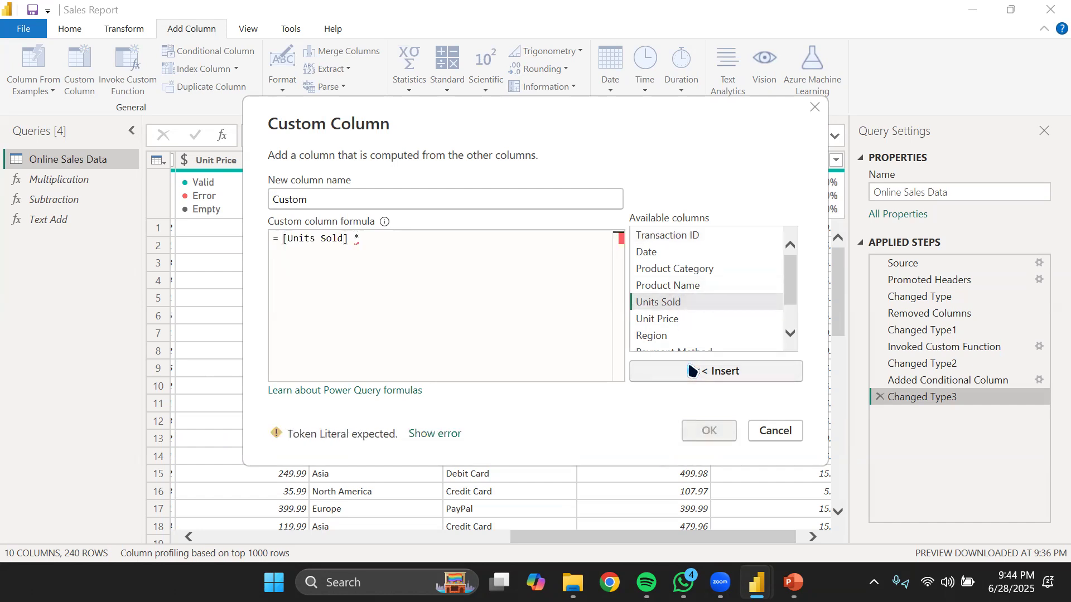
{"action": "left_click", "coordinate": [694, 319]}
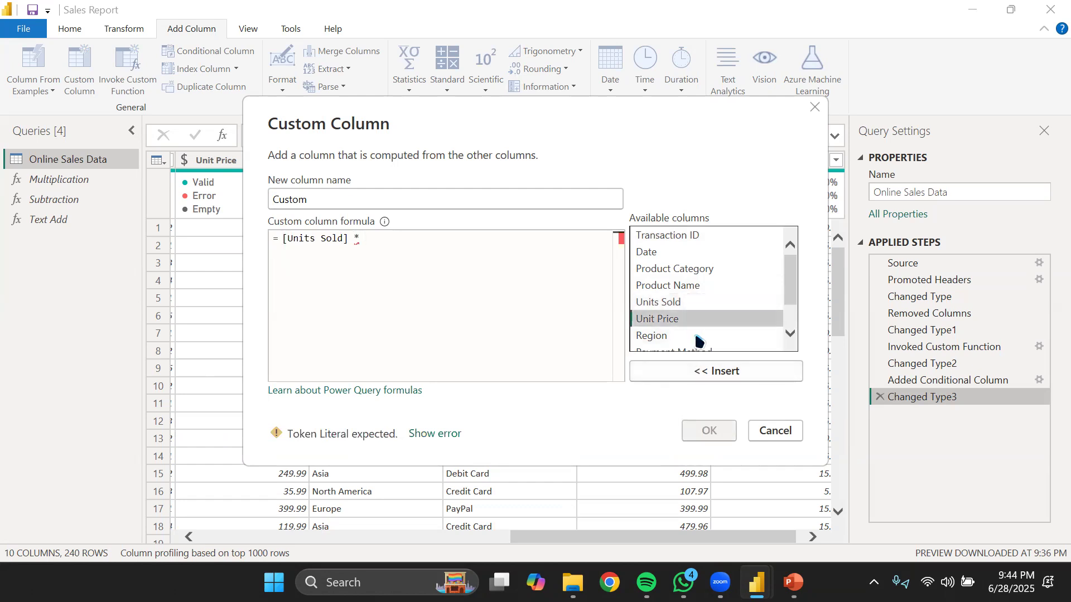
{"action": "left_click", "coordinate": [698, 369]}
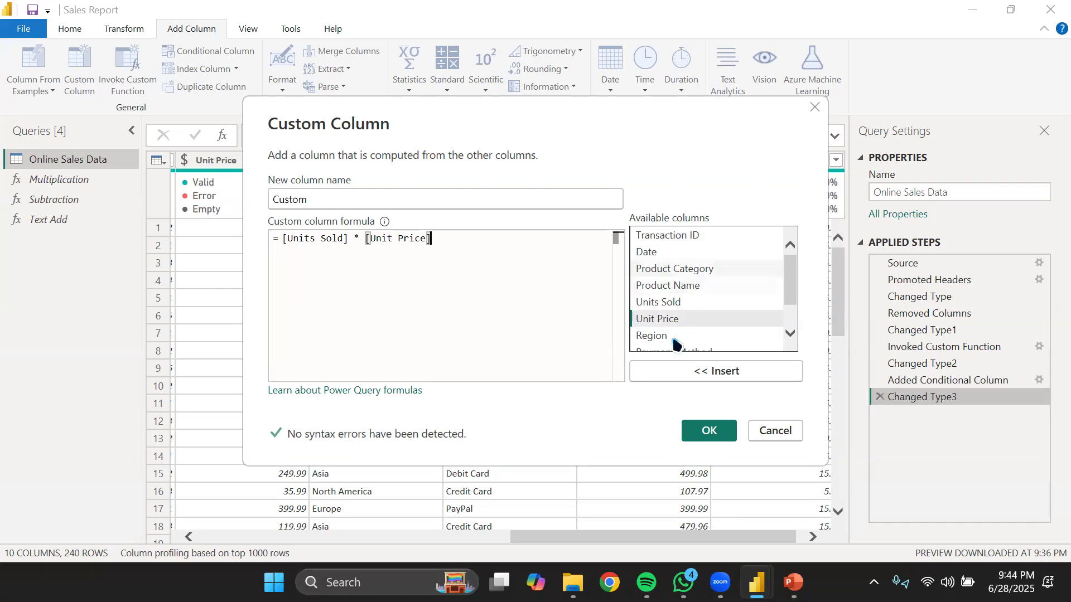
{"action": "left_click", "coordinate": [719, 436]}
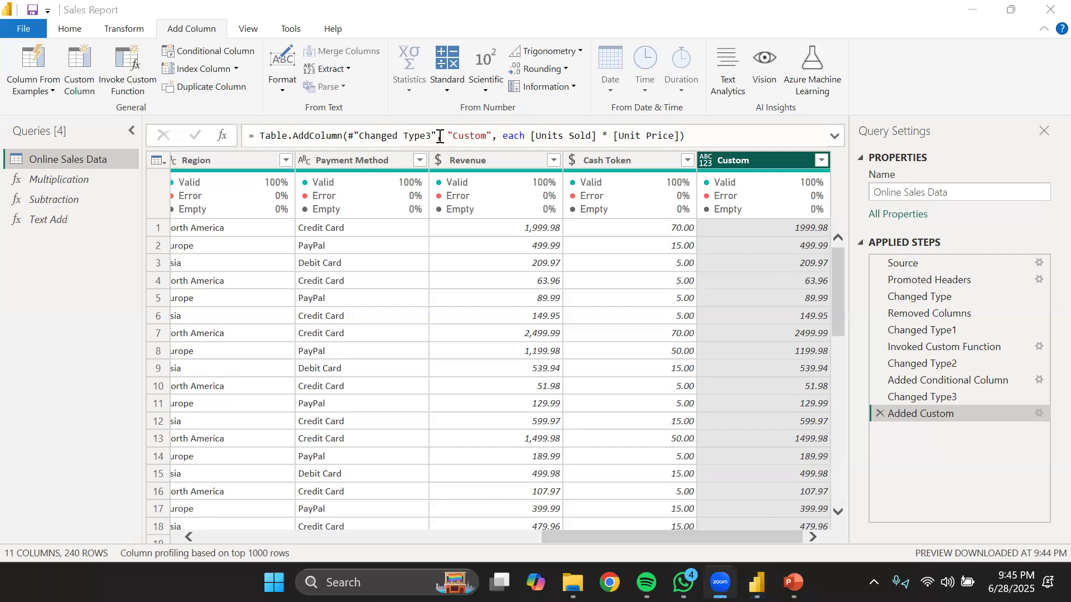
Start a second custom column, Custom.1, and try IFERR as the beginning of its formula.
{"action": "left_click", "coordinate": [74, 83]}
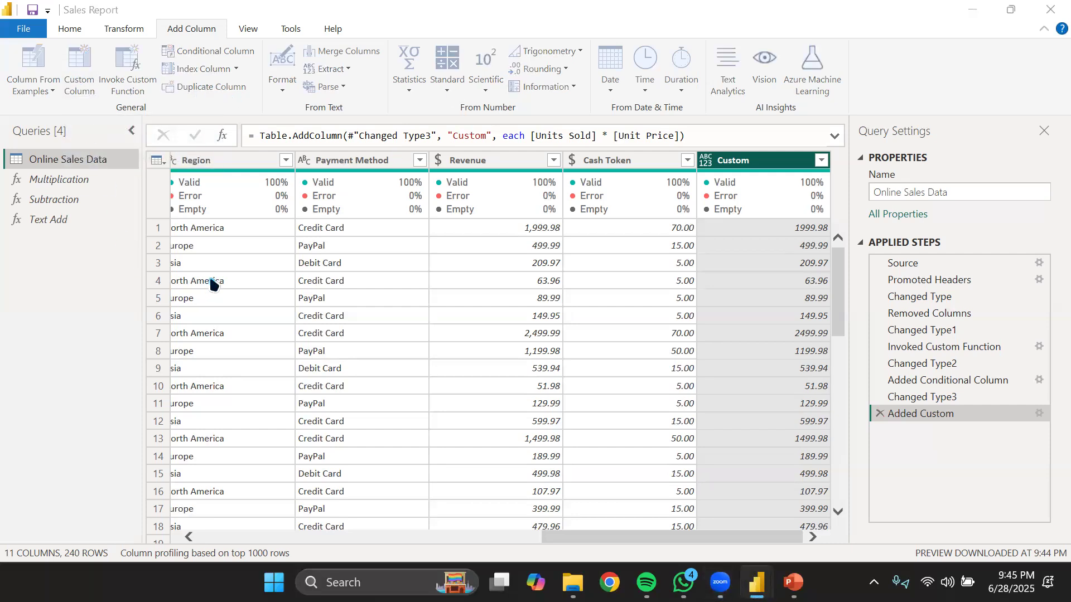
{"action": "left_click", "coordinate": [303, 244]}
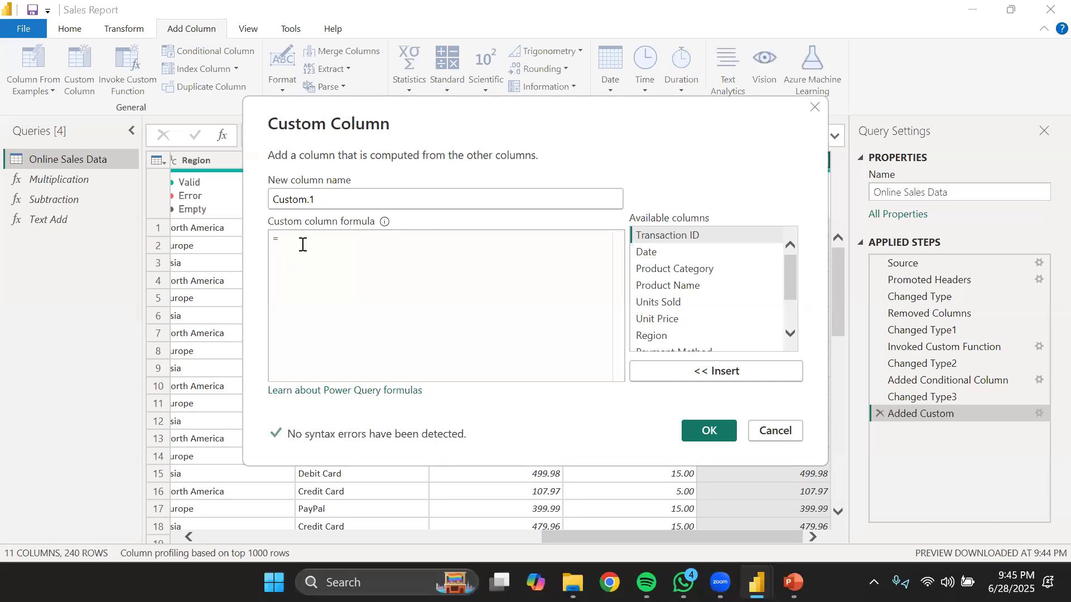
{"action": "key", "text": "super+Tab"}
{"action": "left_click", "coordinate": [213, 163]}
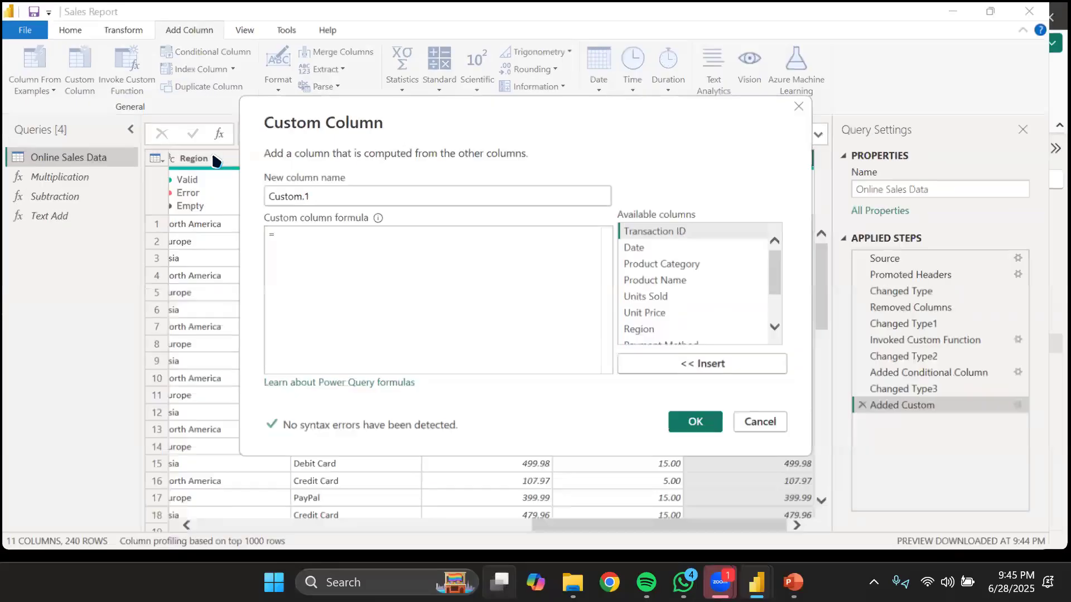
{"action": "type", "text": "I"}
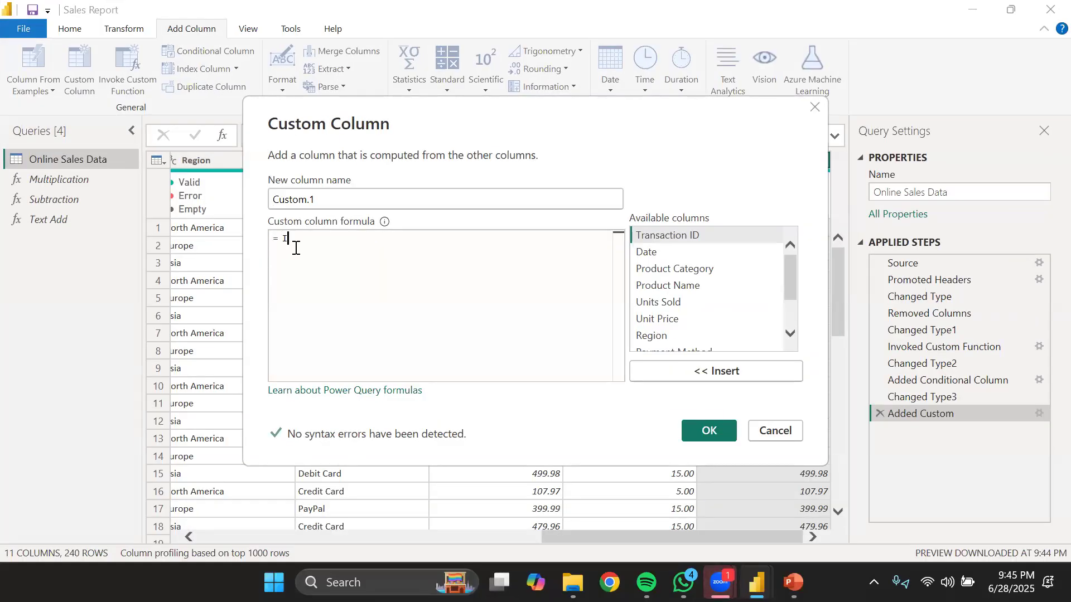
{"action": "type", "text": "FE"}
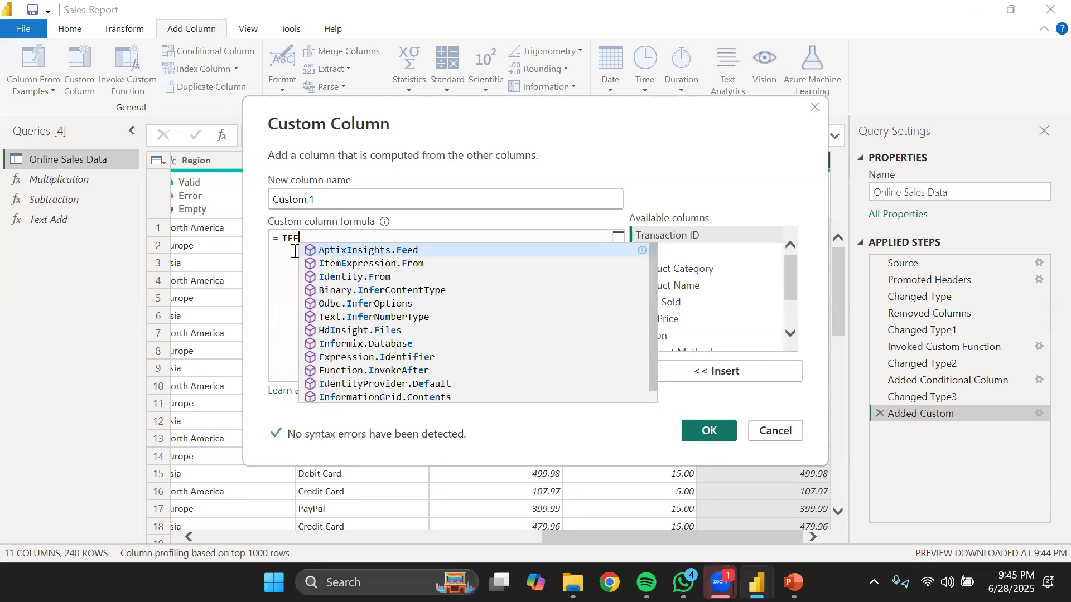
{"action": "type", "text": "RR"}
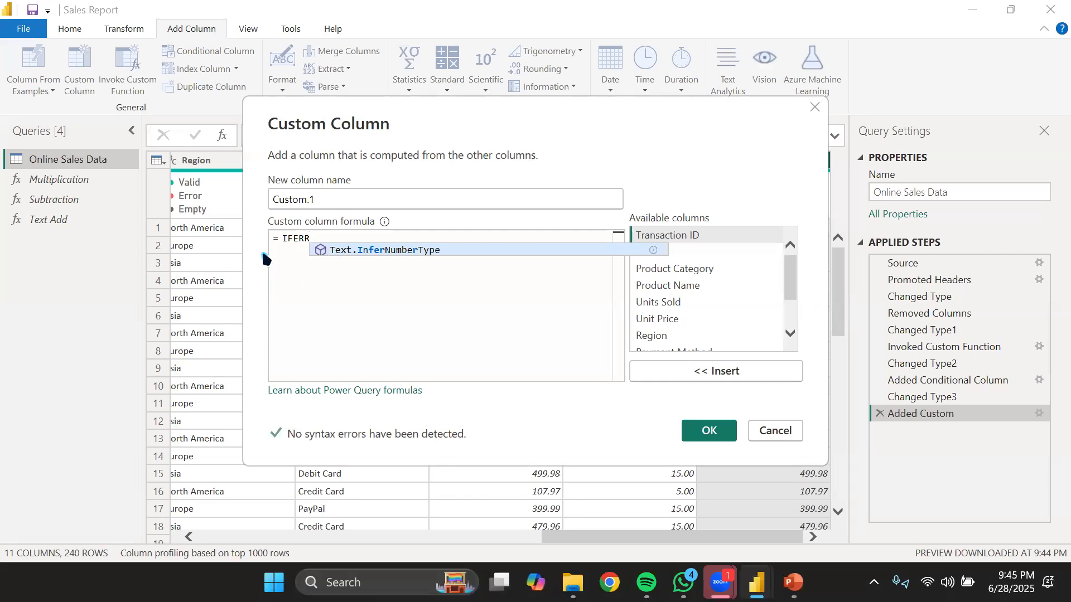
Try ERR and IF in place of IFERR as the beginning of the Custom.1 formula, and clear the formula.
{"action": "key", "text": "BackSpace"}
{"action": "key", "text": "BackSpace"}
{"action": "key", "text": "BackSpace"}
{"action": "key", "text": "BackSpace"}
{"action": "key", "text": "BackSpace"}
{"action": "type", "text": "ERR"}
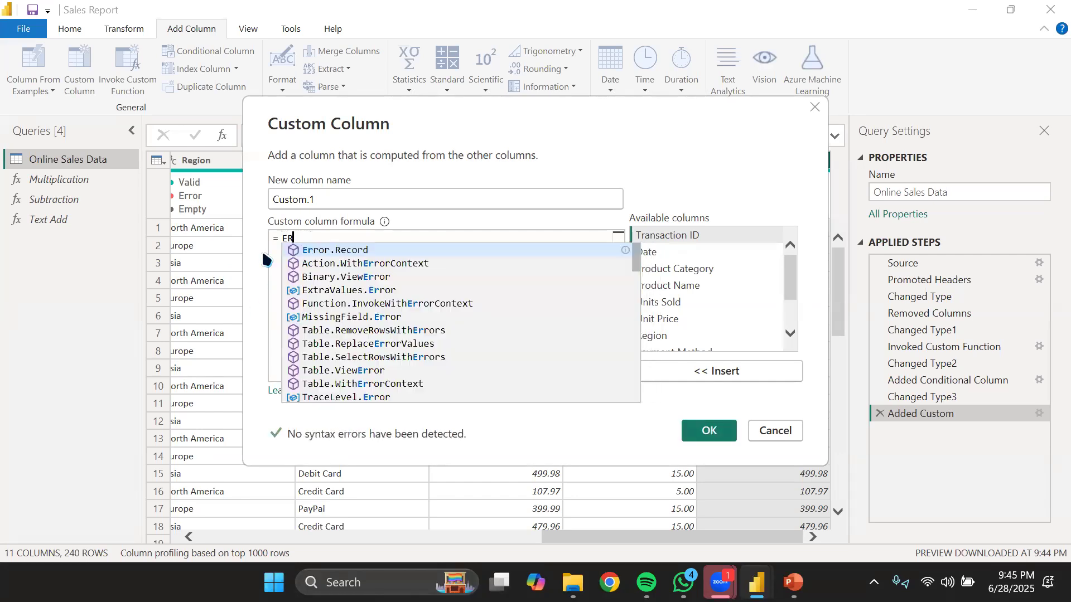
{"action": "key", "text": "BackSpace"}
{"action": "key", "text": "BackSpace"}
{"action": "key", "text": "BackSpace"}
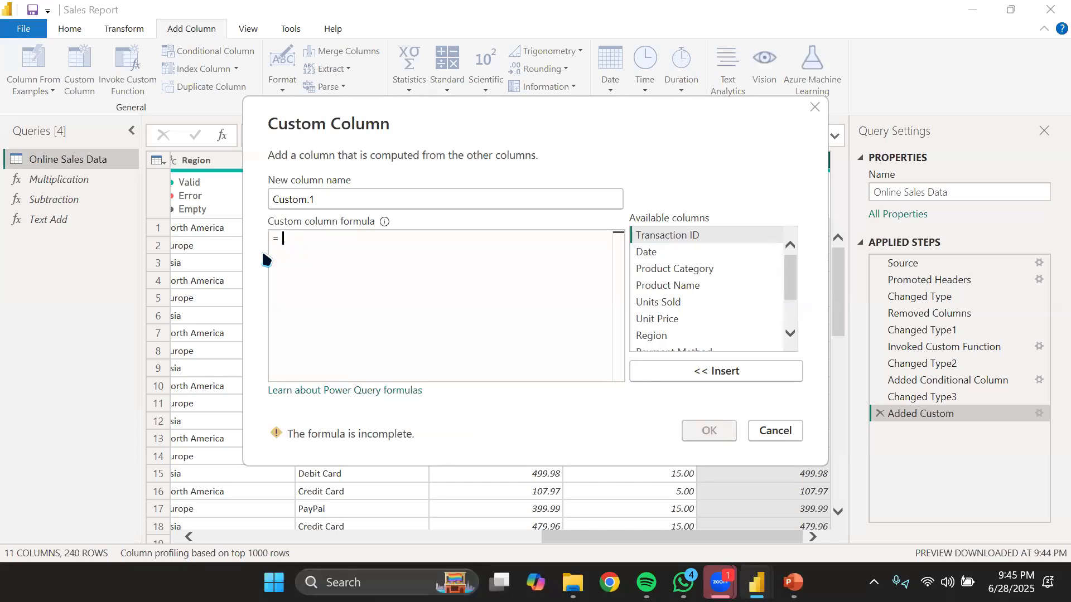
{"action": "type", "text": "IF"}
{"action": "key", "text": "BackSpace"}
{"action": "key", "text": "BackSpace"}
Cancel the Custom.1 column and delete the Added Custom step from the Online Sales Data query.
{"action": "left_click", "coordinate": [785, 433]}
{"action": "left_click", "coordinate": [595, 328]}
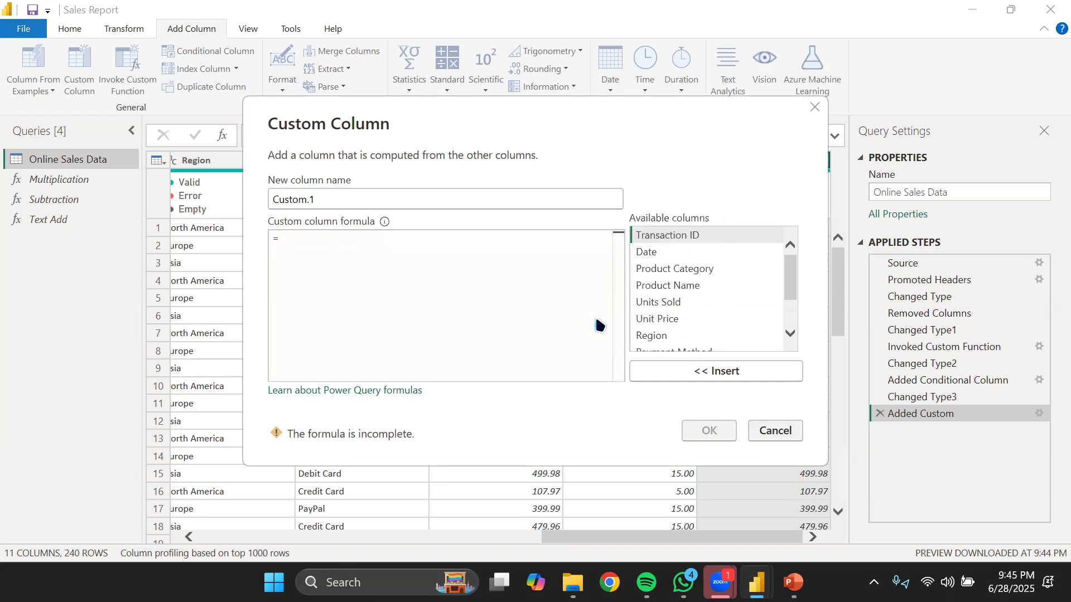
{"action": "left_click", "coordinate": [879, 414]}
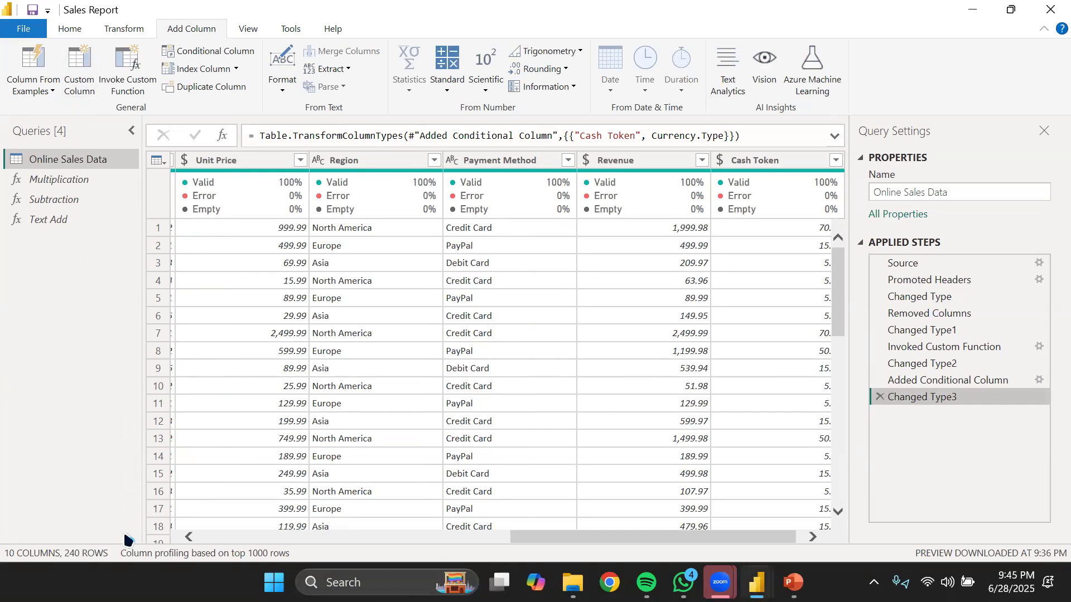
Examine the Text Add function's definition and its parameters, and return to the Online Sales Data query.
{"action": "left_click", "coordinate": [28, 222]}
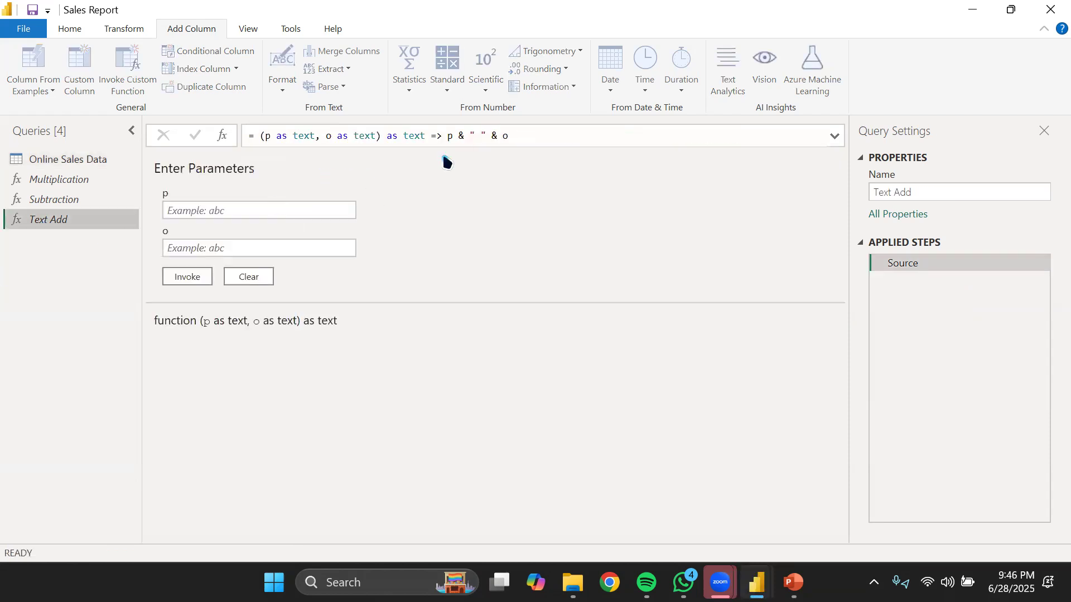
{"action": "left_click", "coordinate": [45, 161]}
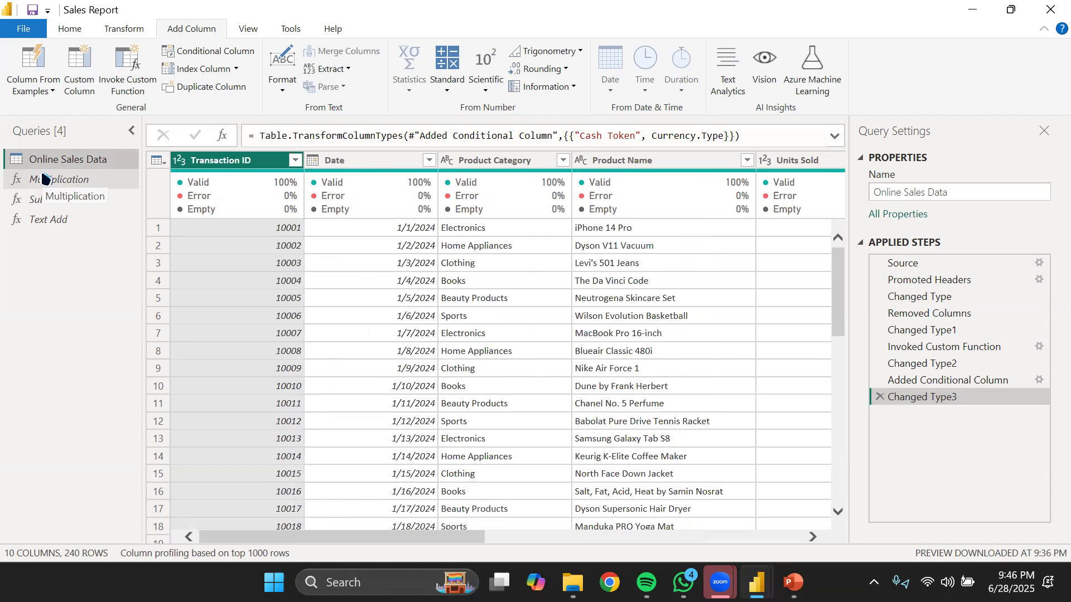
{"action": "left_click", "coordinate": [62, 218]}
{"action": "left_click", "coordinate": [67, 158]}
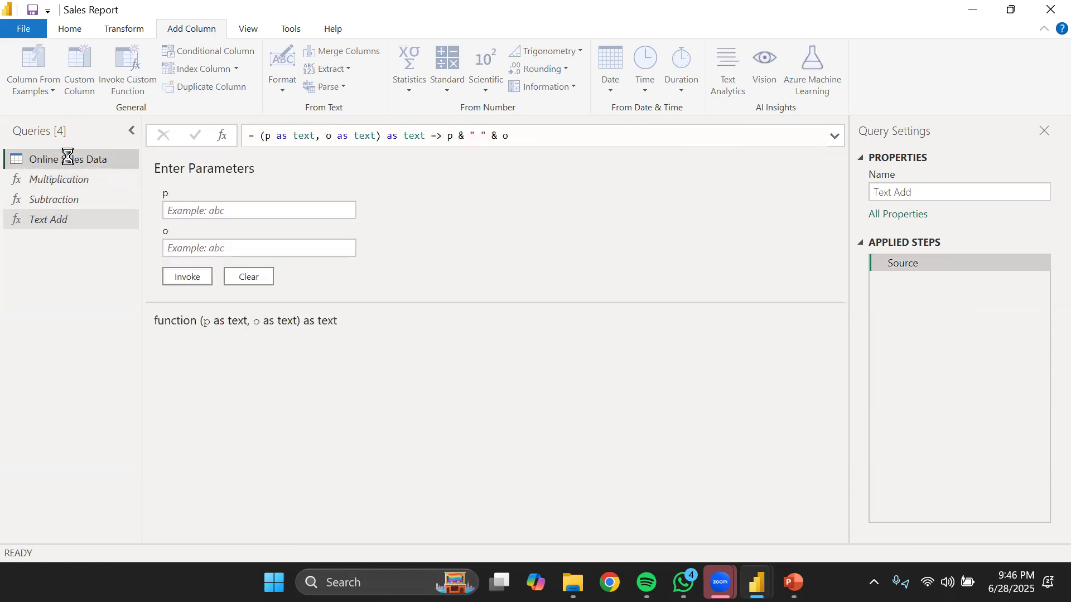